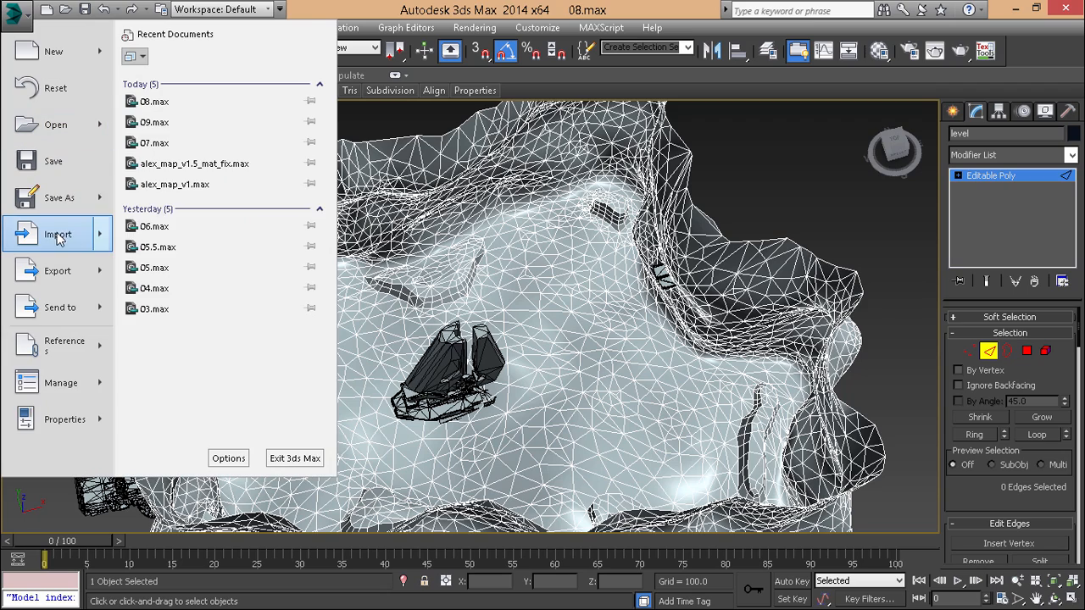
# Step: Save the scene as a new file named 09
pyautogui.click(270, 273)
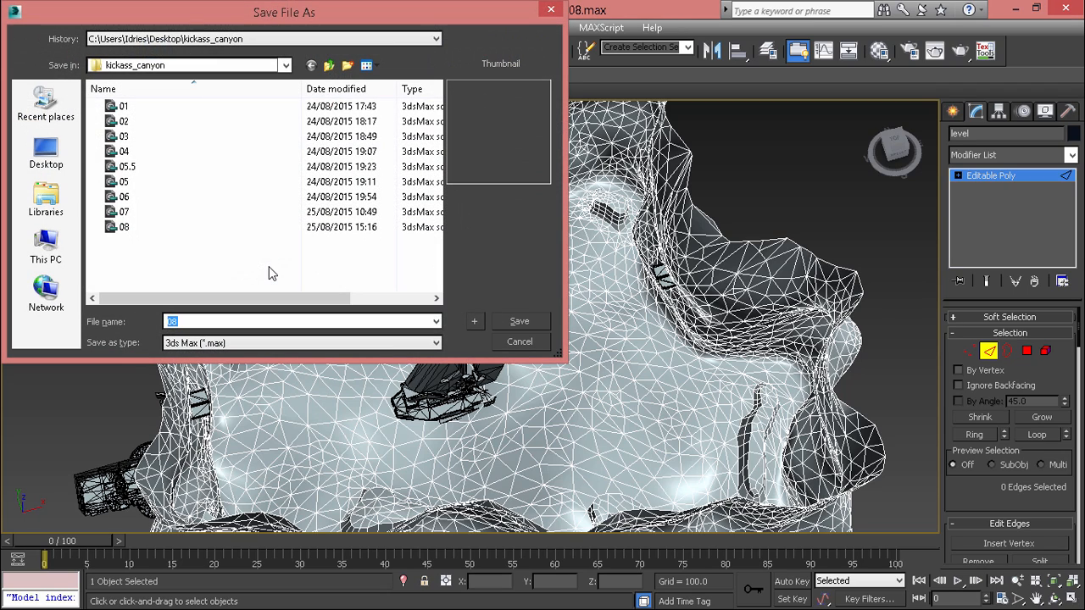
pyautogui.write('09')
pyautogui.press('Return')
# Step: Look over the canyon level and focus on a side polygon of the small raised rock near the cliff corner
pyautogui.moveTo(268, 273); pyautogui.dragTo(305, 305, button='middle')
pyautogui.scroll(-3, 361, 344)
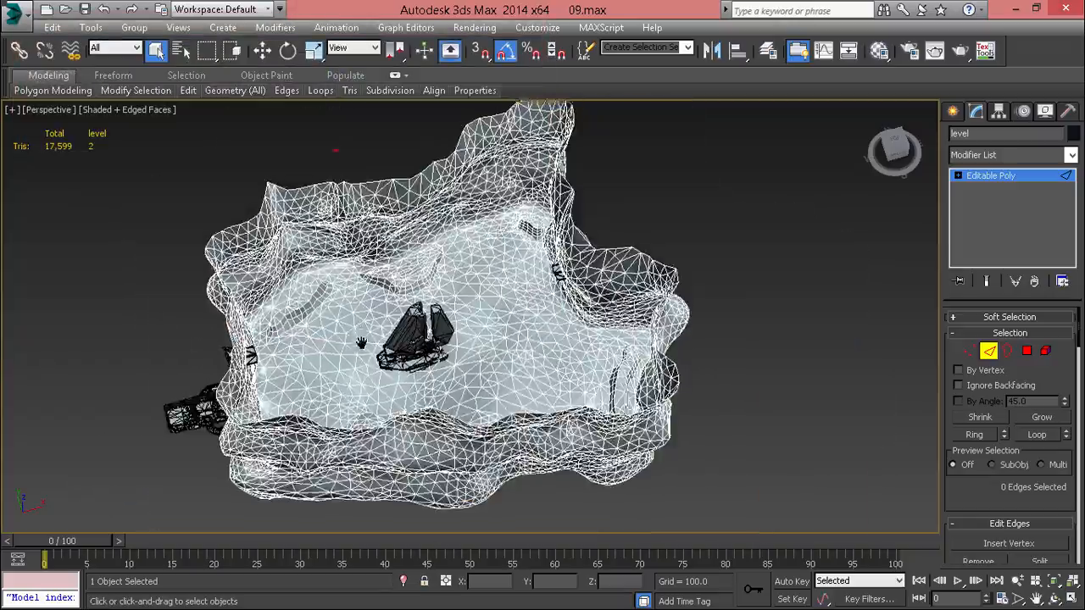
pyautogui.keyDown('alt'); pyautogui.moveTo(361, 344); pyautogui.dragTo(550, 284, button='middle'); pyautogui.keyUp('alt')
pyautogui.scroll(2, 307, 349)
pyautogui.scroll(3, 464, 258)
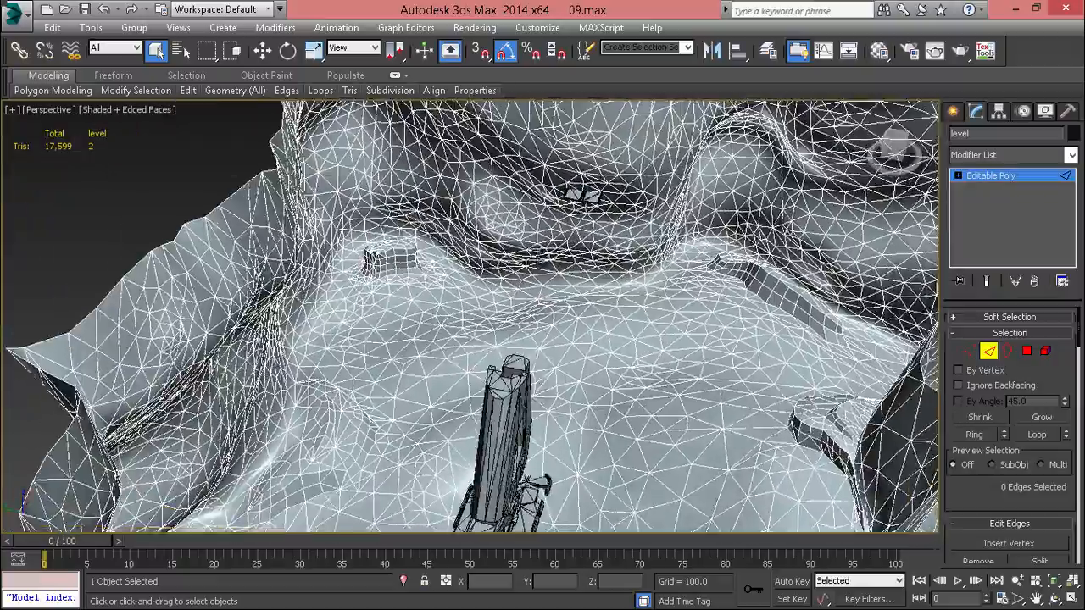
pyautogui.scroll(-10, 176, 248)
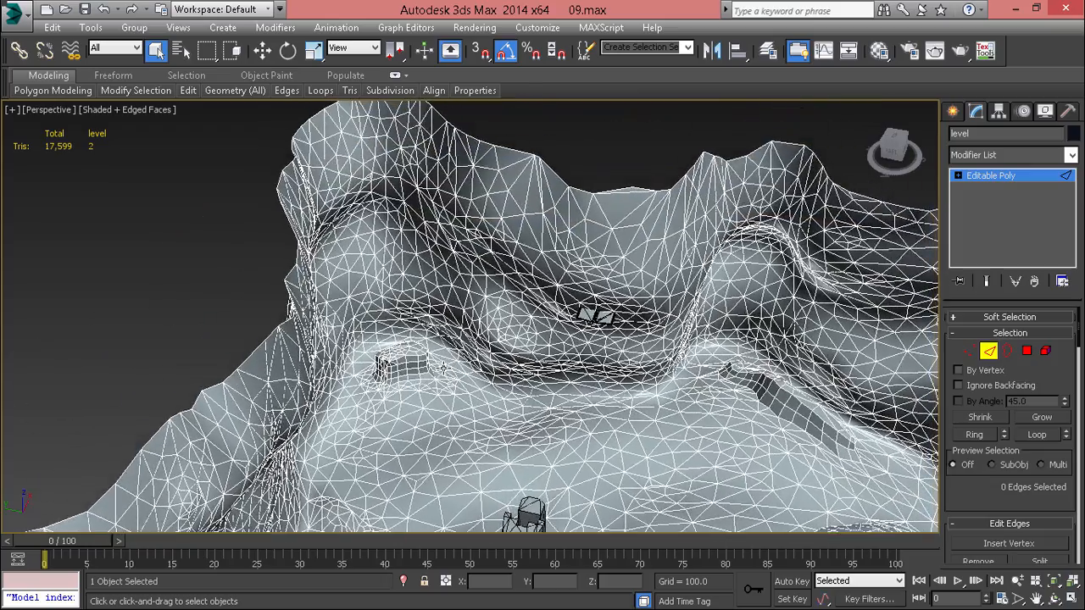
pyautogui.scroll(3, 176, 248)
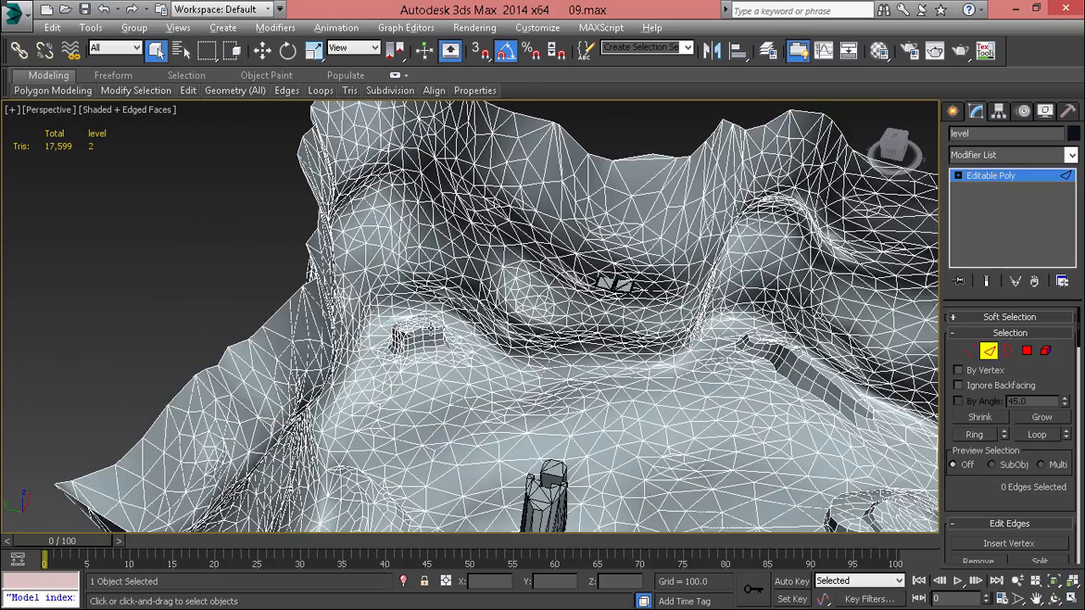
pyautogui.press('4')
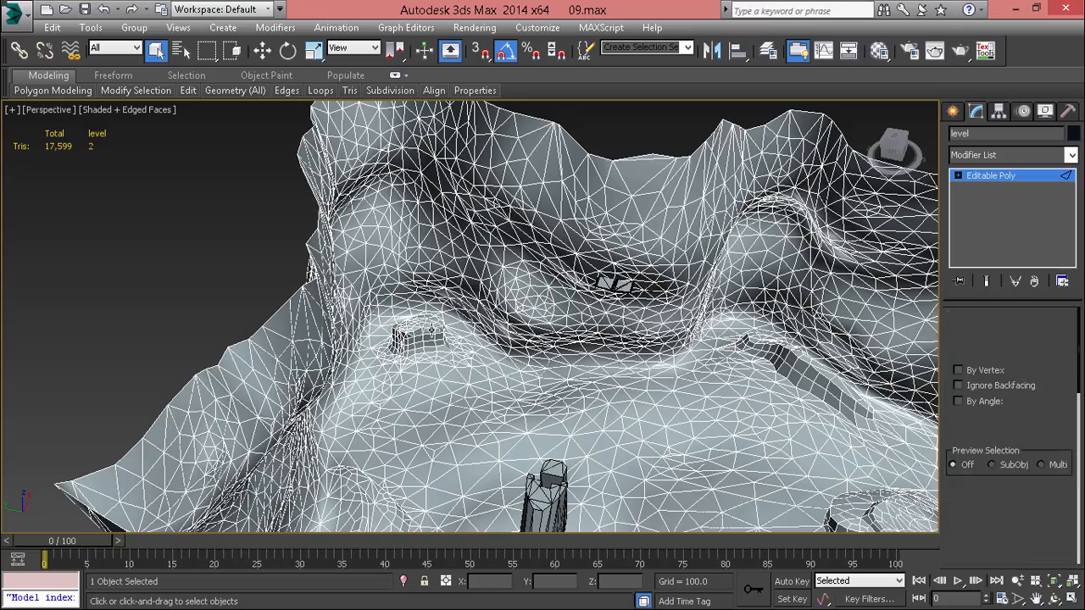
pyautogui.click(427, 331)
pyautogui.press('z')
# Step: Inspect the mesh topology of the raised rock's top surface and side walls from several angles
pyautogui.scroll(-4, 428, 334)
pyautogui.keyDown('alt'); pyautogui.moveTo(424, 334); pyautogui.dragTo(523, 384, button='middle'); pyautogui.keyUp('alt')
pyautogui.scroll(-5, 484, 319)
pyautogui.scroll(4, 559, 356)
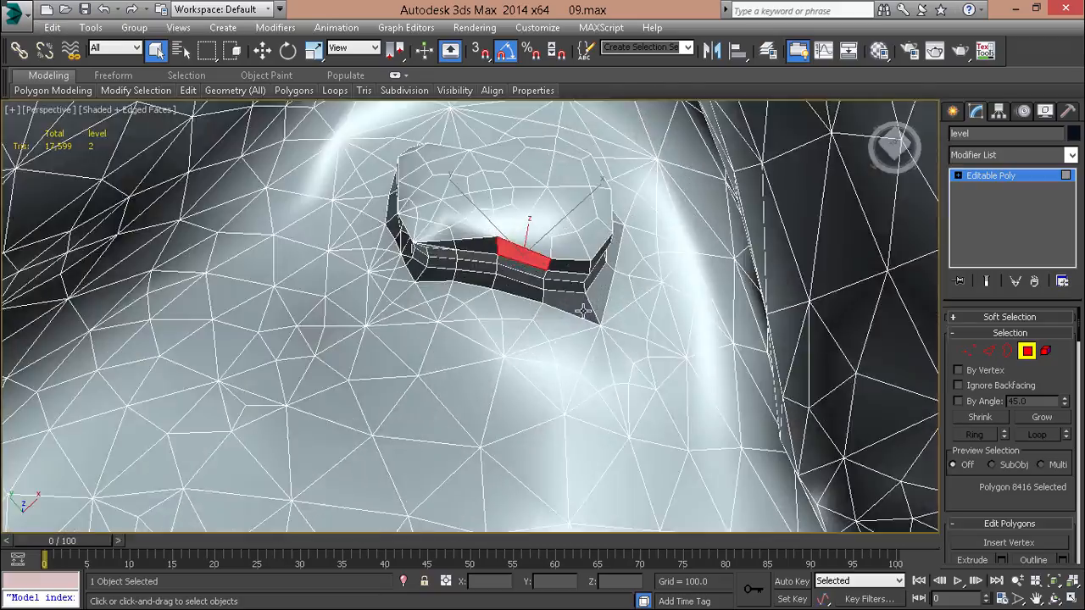
pyautogui.scroll(-2, 571, 339)
pyautogui.scroll(4, 577, 329)
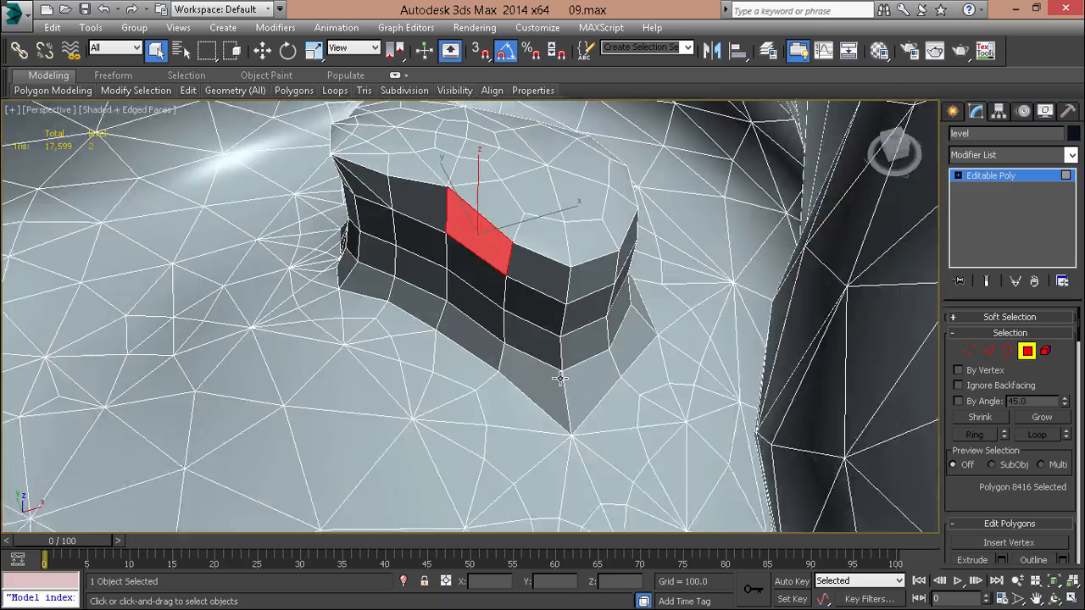
pyautogui.keyDown('alt'); pyautogui.moveTo(560, 378); pyautogui.dragTo(600, 442, button='middle'); pyautogui.keyUp('alt')
pyautogui.scroll(2, 579, 397)
pyautogui.scroll(-2, 581, 404)
pyautogui.moveTo(429, 334); pyautogui.dragTo(534, 482, button='middle')
pyautogui.scroll(3, 457, 304)
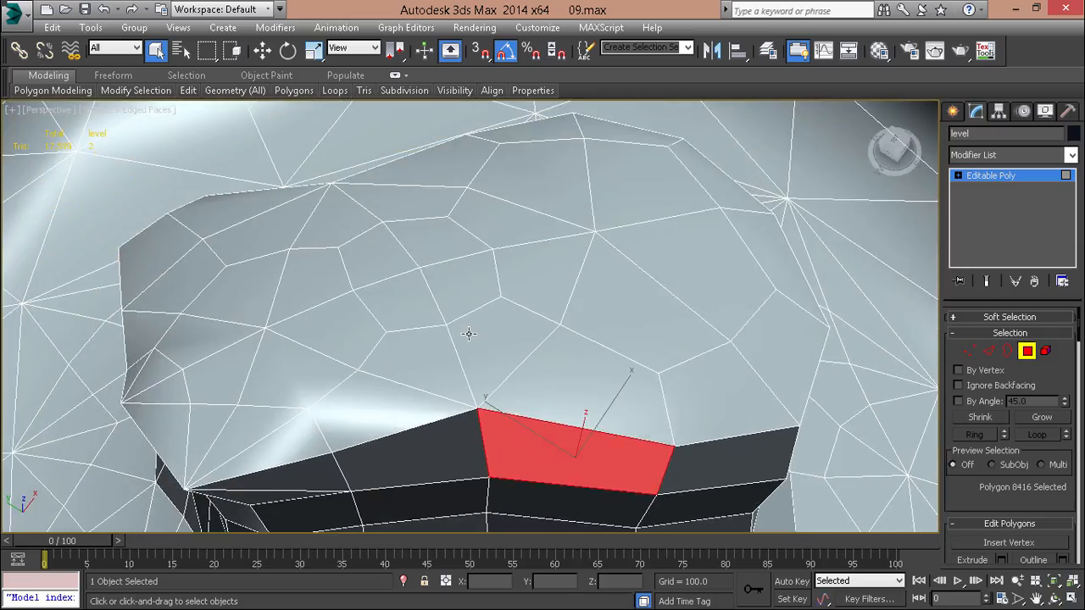
pyautogui.scroll(-9, 484, 348)
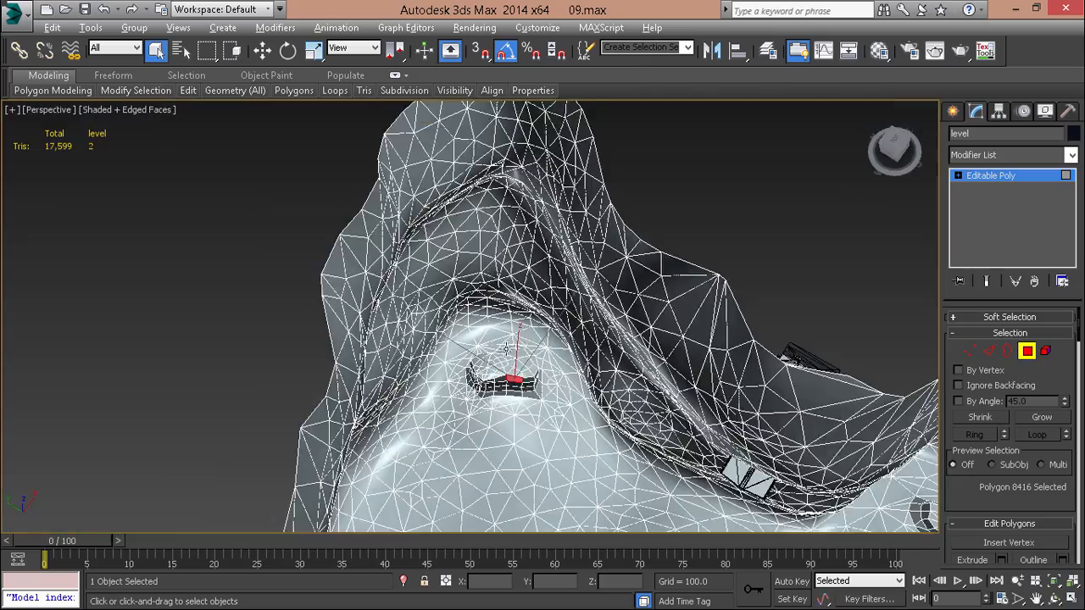
pyautogui.keyDown('alt'); pyautogui.moveTo(507, 402); pyautogui.dragTo(508, 383, button='middle'); pyautogui.keyUp('alt')
pyautogui.scroll(7, 512, 361)
pyautogui.moveTo(542, 441); pyautogui.dragTo(535, 372, button='middle')
pyautogui.scroll(4, 536, 363)
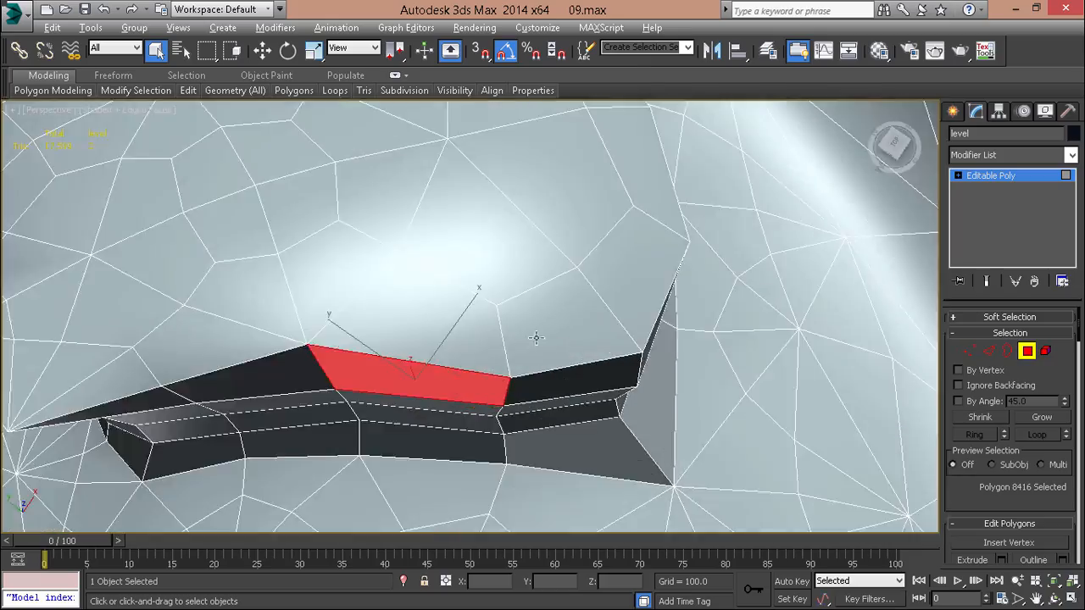
pyautogui.scroll(-2, 534, 336)
pyautogui.moveTo(532, 331); pyautogui.dragTo(562, 259, button='middle')
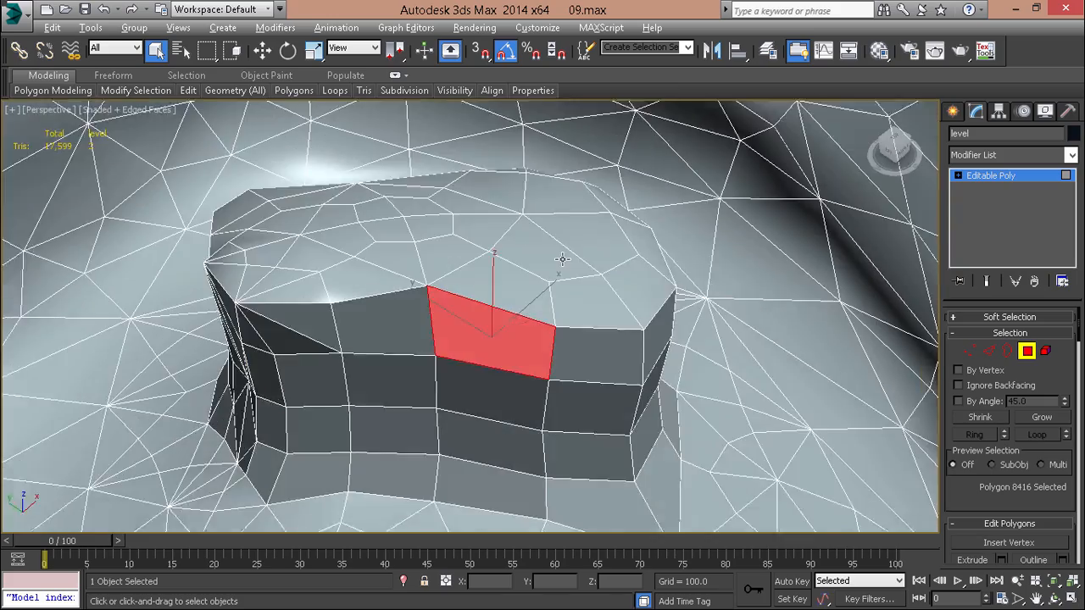
# Step: Remove the lower-middle horizontal edge loop running around the raised rock's side walls, together with its vertices
pyautogui.moveTo(546, 308); pyautogui.dragTo(454, 405, button='middle')
pyautogui.press('2')
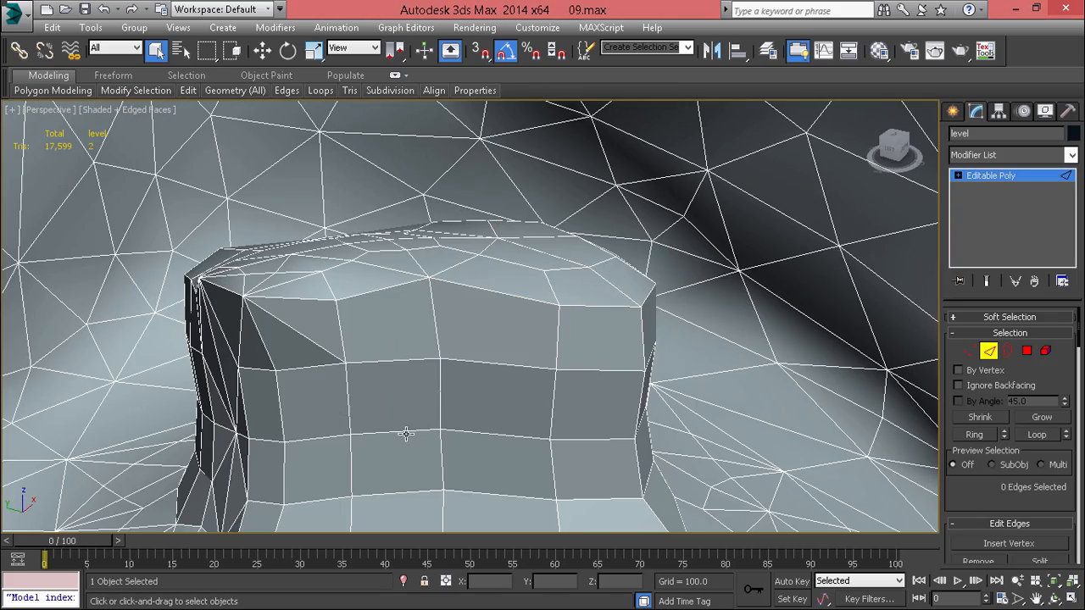
pyautogui.doubleClick(406, 433)
pyautogui.hotkey('ctrl', 'BackSpace')
pyautogui.moveTo(404, 436); pyautogui.dragTo(404, 414, button='middle')
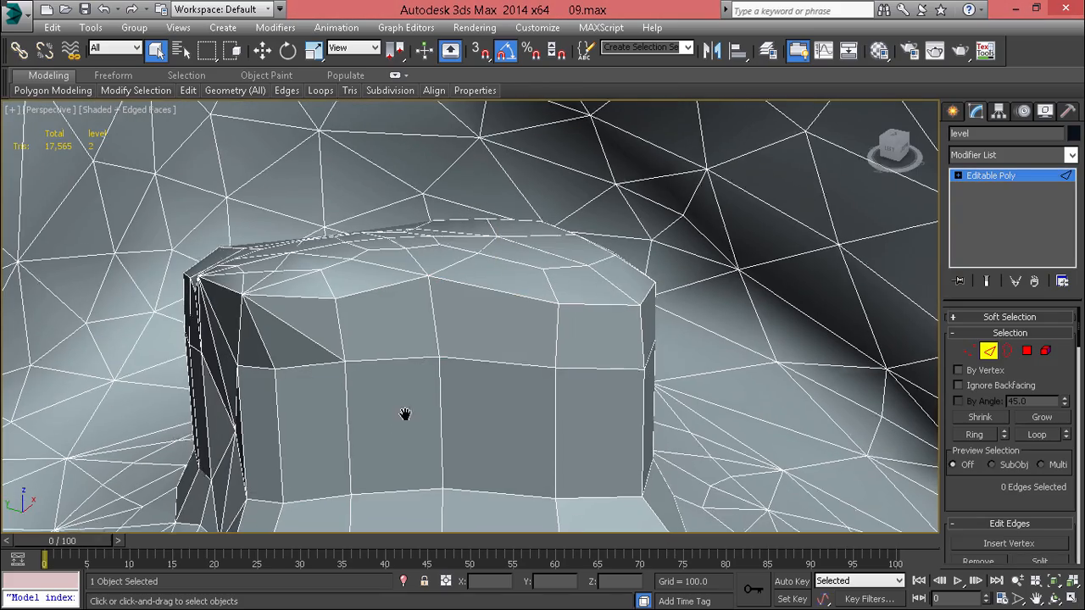
pyautogui.scroll(5, 397, 464)
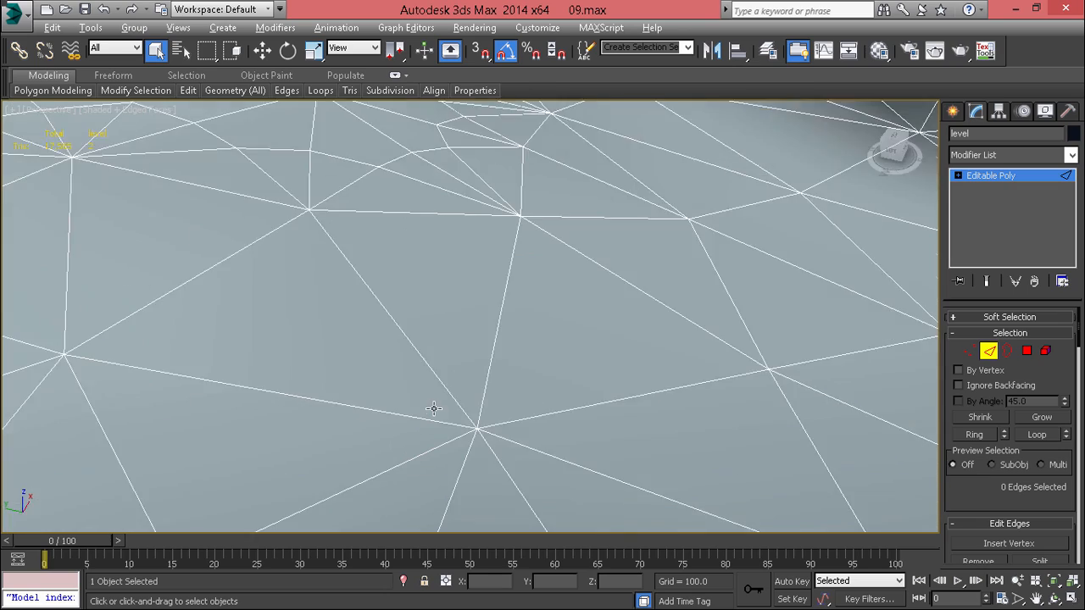
pyautogui.scroll(-5, 333, 398)
pyautogui.press('1')
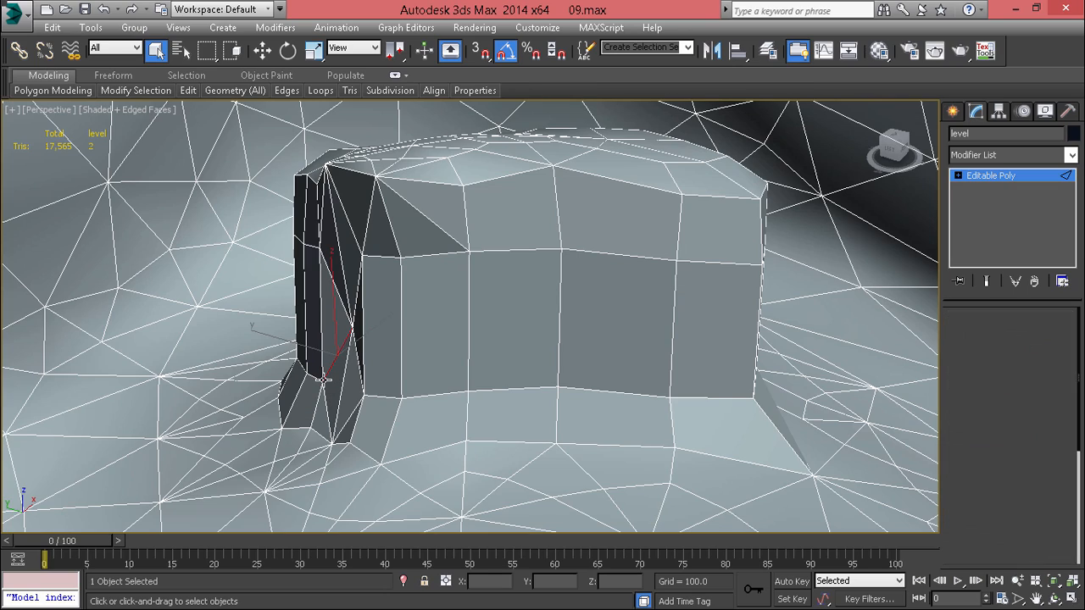
pyautogui.scroll(-2, 325, 381)
pyautogui.press('z')
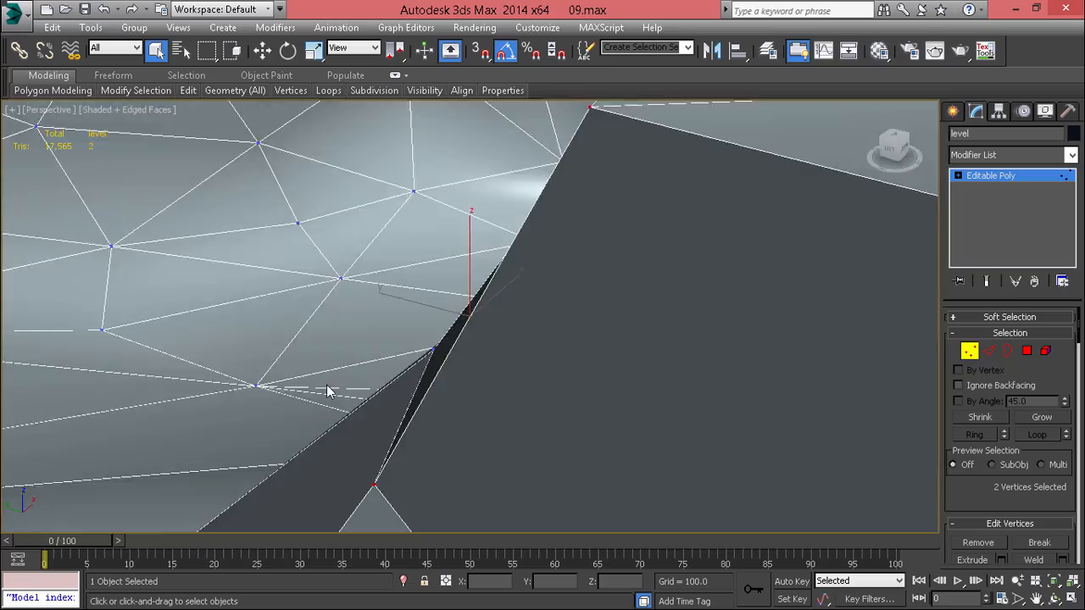
pyautogui.scroll(-5, 332, 394)
pyautogui.keyDown('alt'); pyautogui.moveTo(334, 395); pyautogui.dragTo(460, 373, button='middle'); pyautogui.keyUp('alt')
pyautogui.scroll(-5, 435, 407)
pyautogui.scroll(-4, 440, 416)
pyautogui.scroll(5, 307, 397)
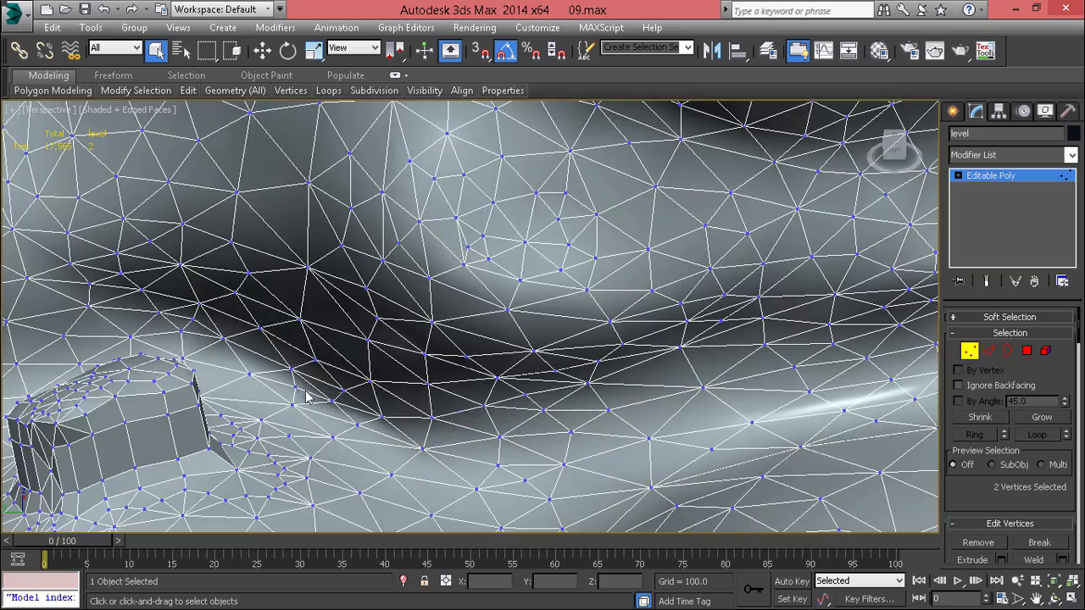
pyautogui.click(169, 406)
pyautogui.press('z')
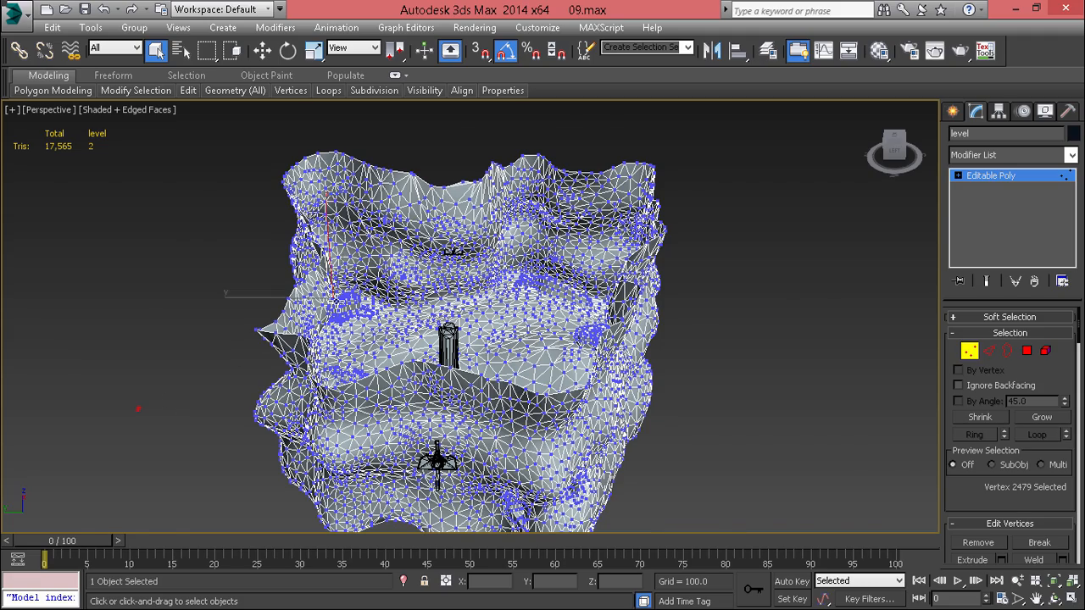
pyautogui.scroll(10, 343, 327)
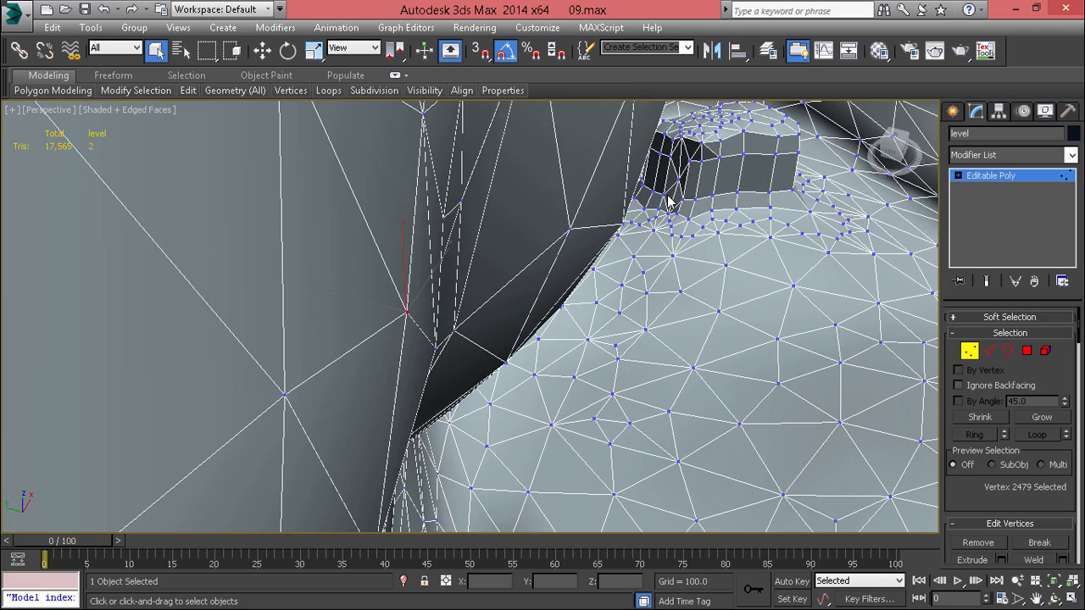
# Step: Cut a new edge across the rock's triangulated corner, joining the two neighbouring vertices of the base edge loop
pyautogui.click(667, 203)
pyautogui.press('z')
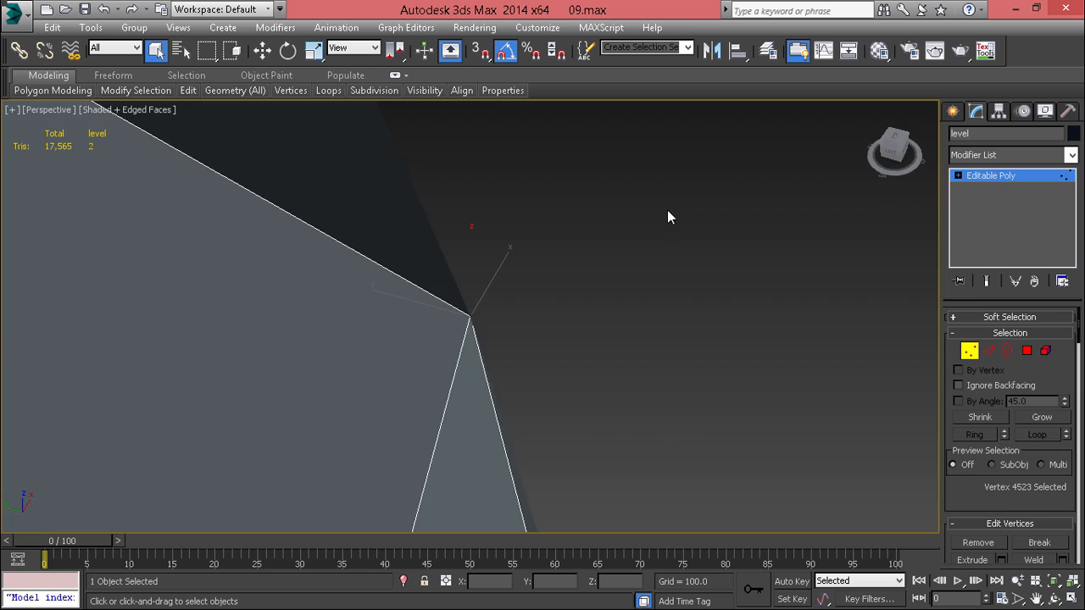
pyautogui.scroll(-8, 652, 221)
pyautogui.scroll(3, 582, 227)
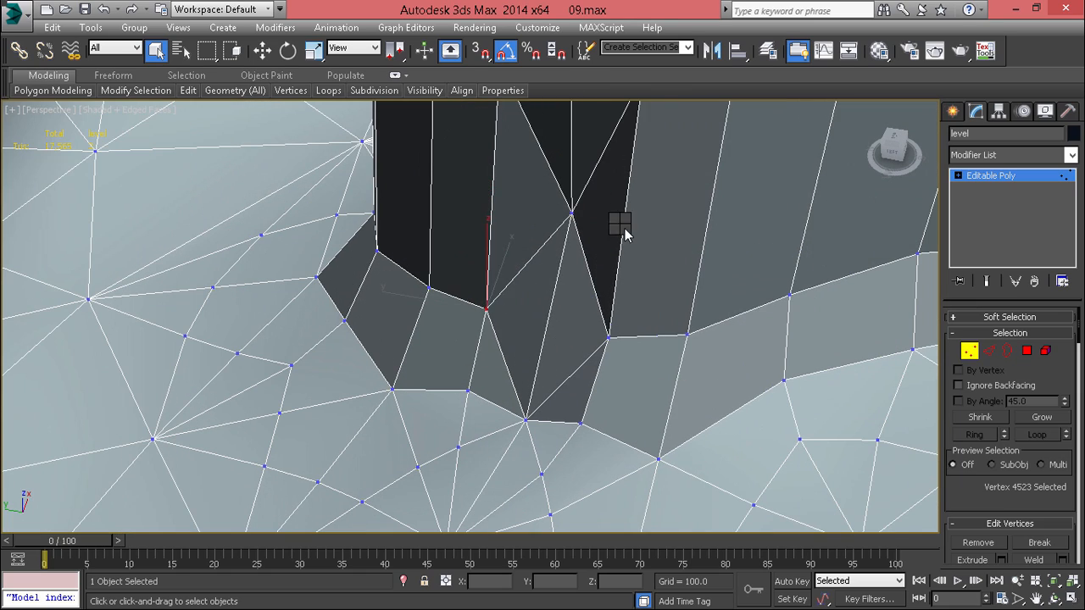
pyautogui.rightClick(621, 225)
pyautogui.click(604, 89)
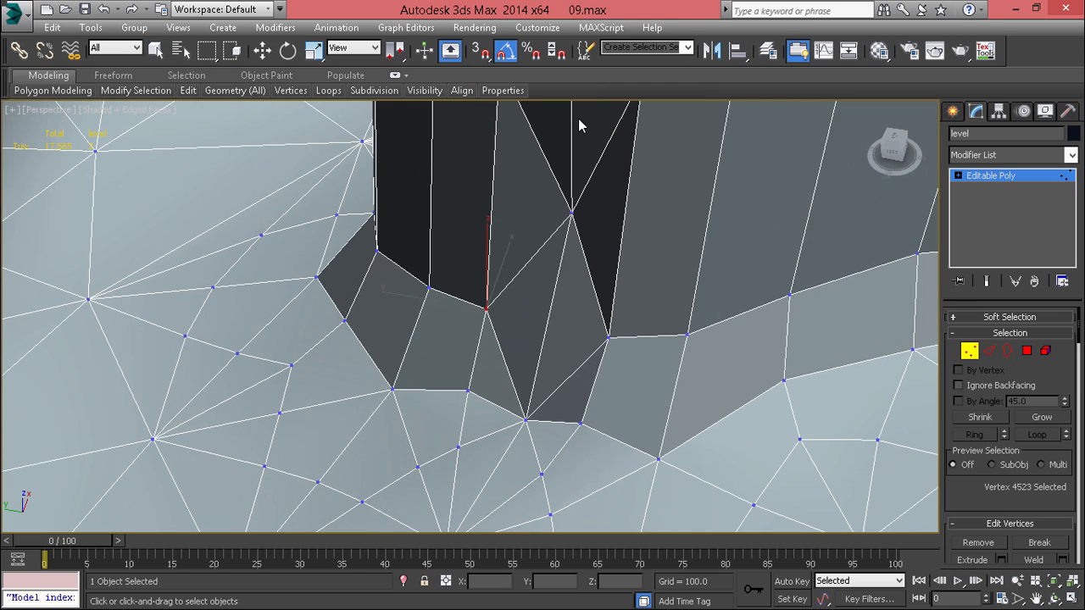
pyautogui.click(485, 308)
pyautogui.click(610, 336)
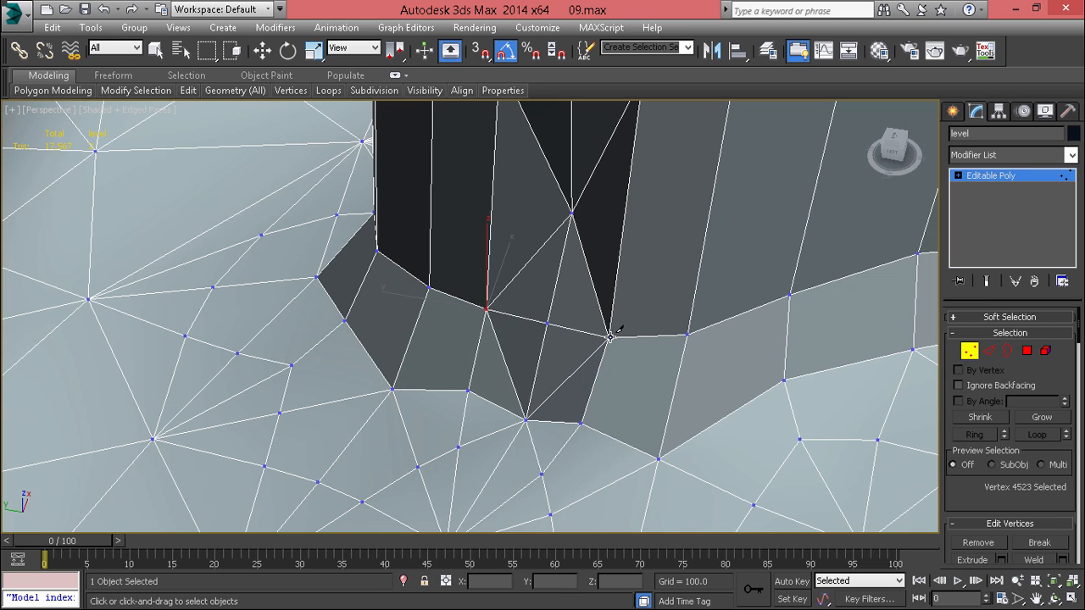
pyautogui.rightClick(610, 337)
# Step: Cut a second edge across the same corner, joining the ends of the upper horizontal edge loop
pyautogui.moveTo(581, 311); pyautogui.dragTo(572, 357, button='middle')
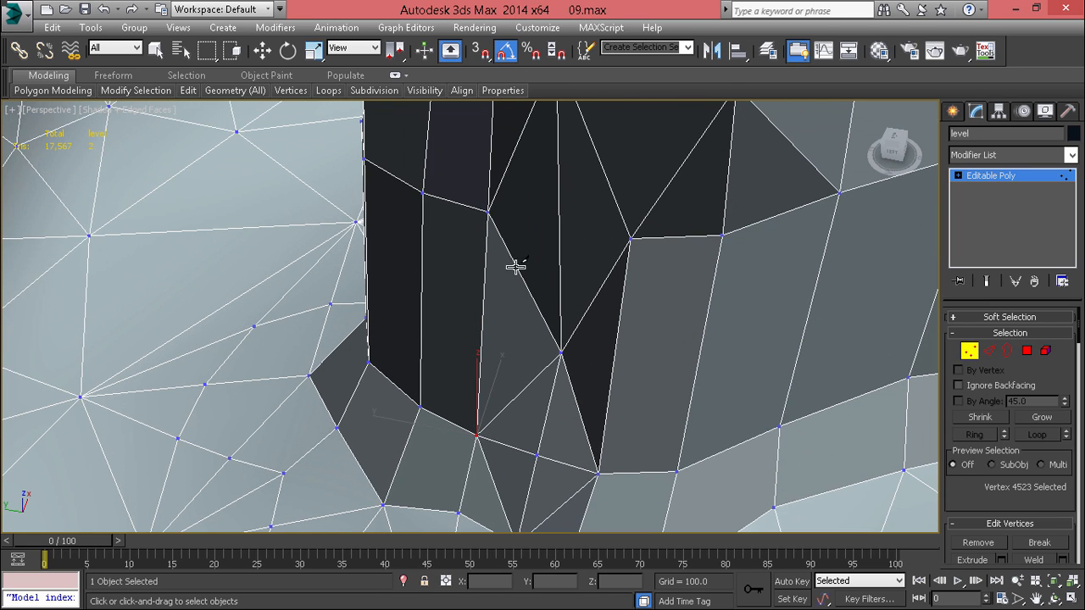
pyautogui.click(488, 210)
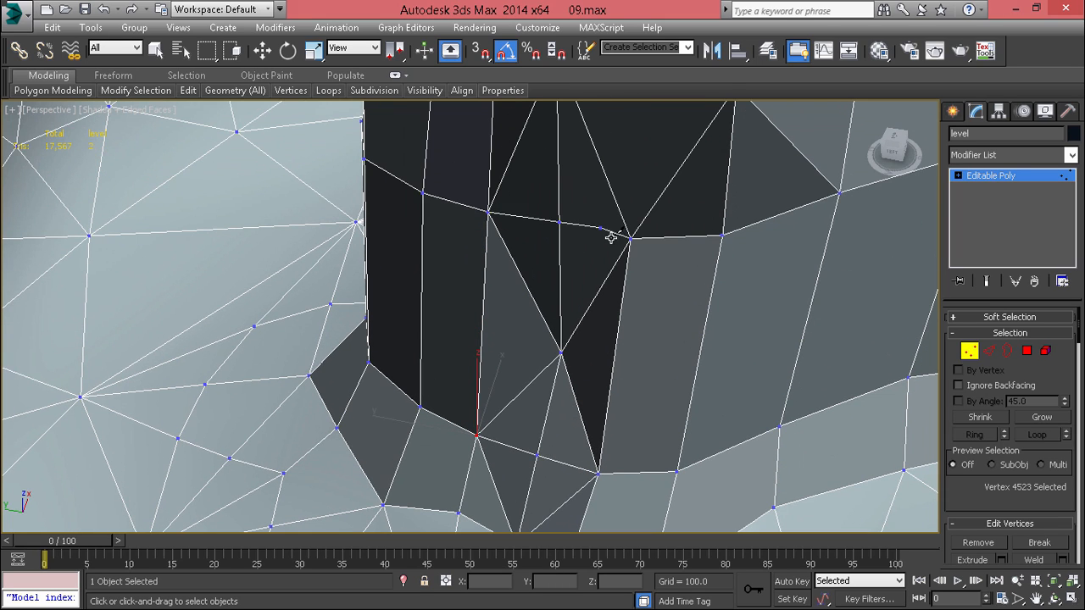
pyautogui.click(716, 239)
pyautogui.rightClick(738, 289)
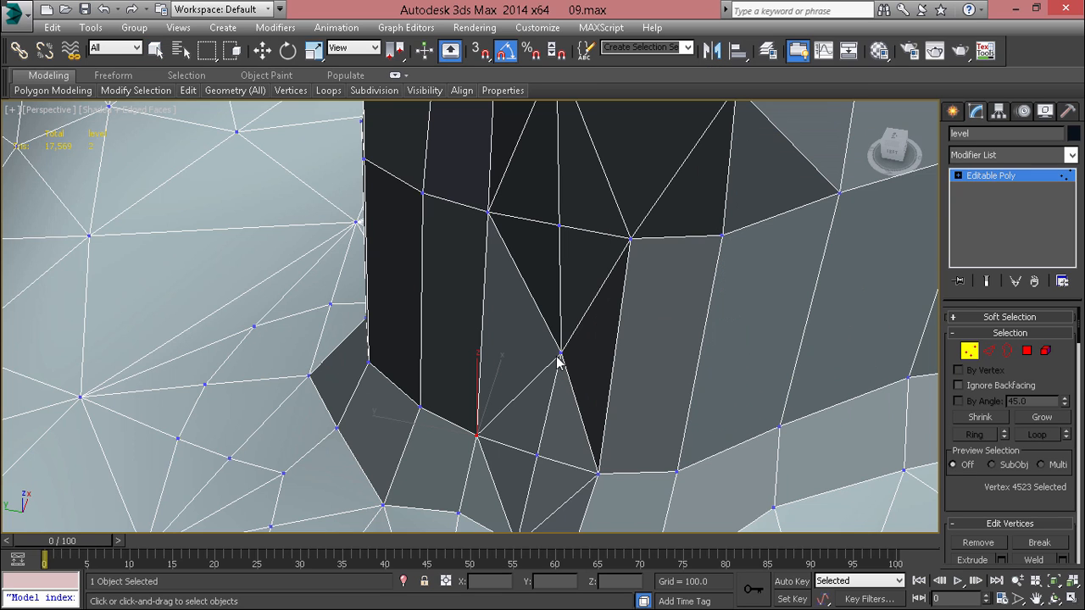
# Step: Weld the stray vertex between the two corner cuts onto the middle vertex of the lower cut
pyautogui.click(539, 456)
pyautogui.moveTo(546, 464); pyautogui.dragTo(479, 417, button='middle')
pyautogui.rightClick(551, 405)
pyautogui.scroll(-4, 557, 373)
# Step: Select the complete edge loop around the rock's base, including the newly cut corner edges, and raise it about 70 units along Z
pyautogui.press('2')
pyautogui.doubleClick(483, 433)
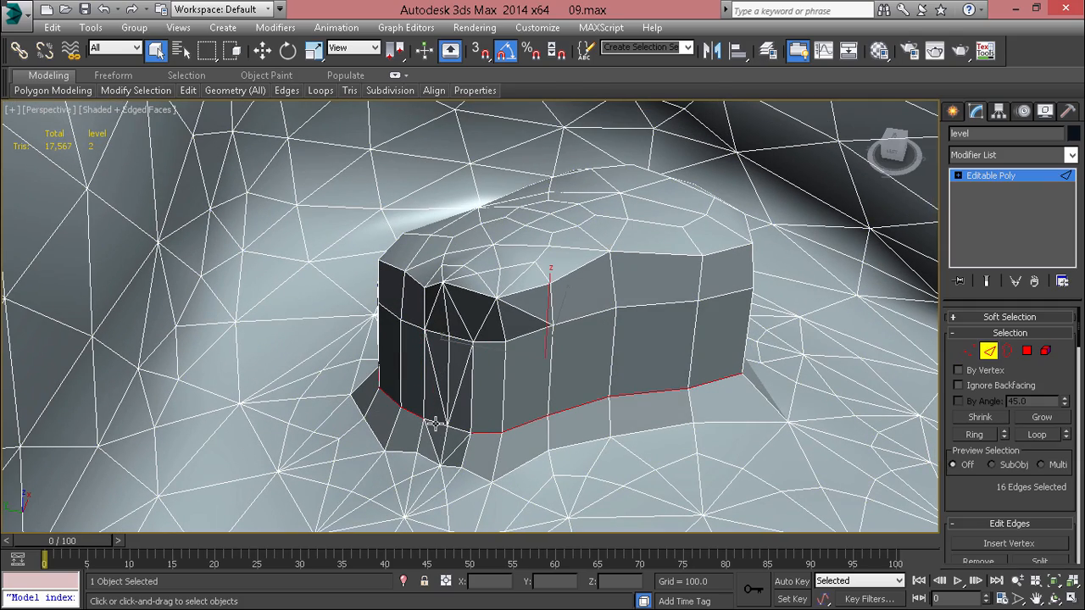
pyautogui.keyDown('ctrl'); pyautogui.click(458, 426); pyautogui.keyUp('ctrl')
pyautogui.hotkey('alt', 'x')
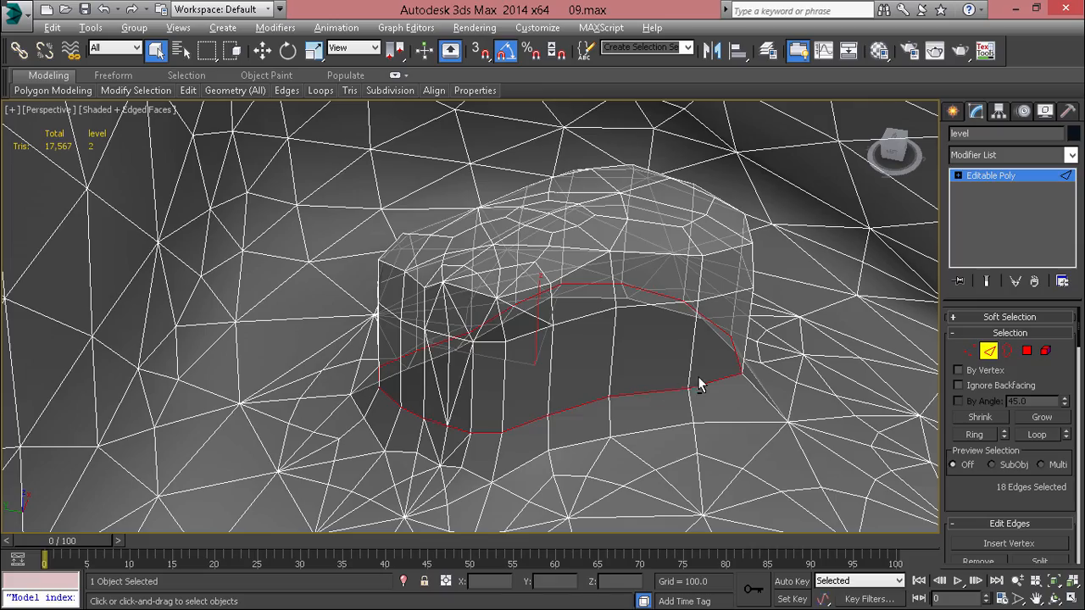
pyautogui.keyDown('alt'); pyautogui.moveTo(699, 386); pyautogui.dragTo(657, 386, button='middle'); pyautogui.keyUp('alt')
pyautogui.hotkey('alt', 'x')
pyautogui.press('w')
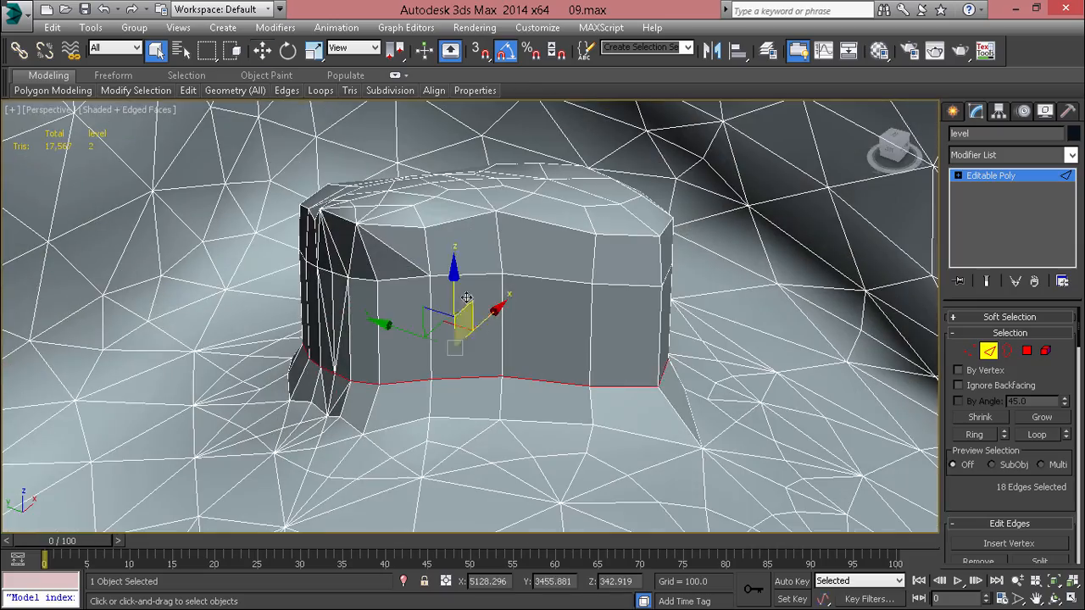
pyautogui.moveTo(456, 297); pyautogui.dragTo(455, 275)
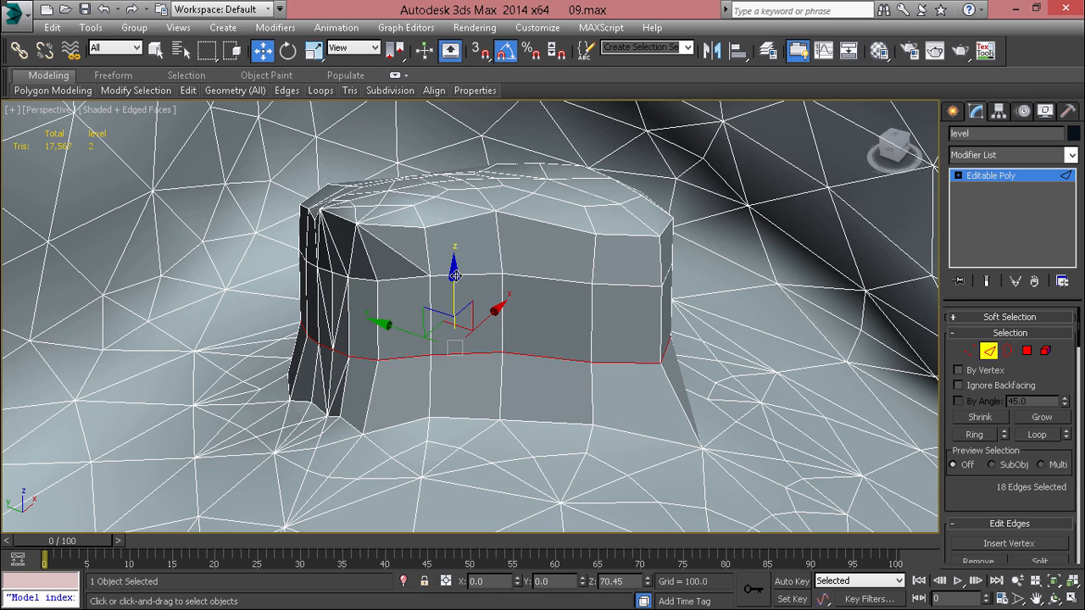
# Step: Scale the raised base edge loop uniformly to 95% so the rock's walls taper inward
pyautogui.press('r')
pyautogui.moveTo(455, 317); pyautogui.dragTo(455, 320)
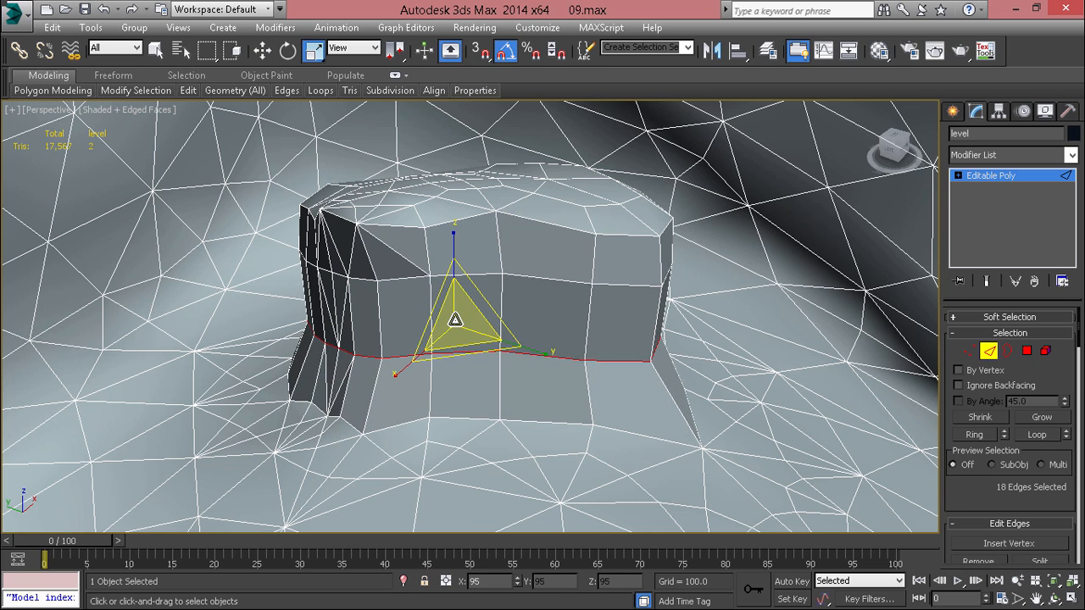
pyautogui.keyDown('alt'); pyautogui.moveTo(464, 320); pyautogui.dragTo(476, 314, button='middle'); pyautogui.keyUp('alt')
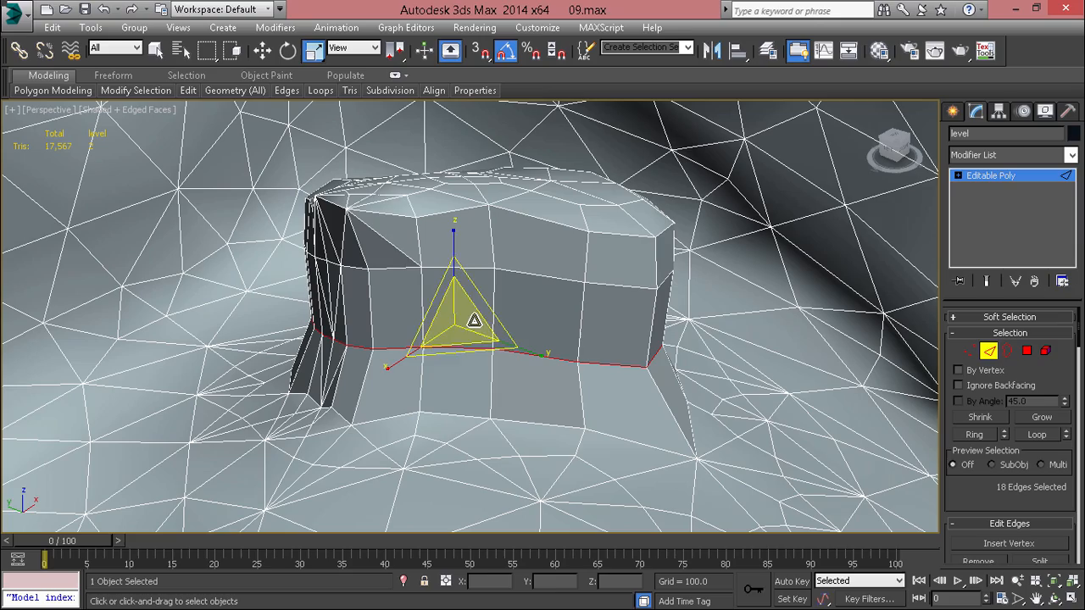
pyautogui.doubleClick(475, 268)
pyautogui.keyDown('alt'); pyautogui.moveTo(475, 269); pyautogui.dragTo(448, 302, button='middle'); pyautogui.keyUp('alt')
pyautogui.scroll(3, 447, 302)
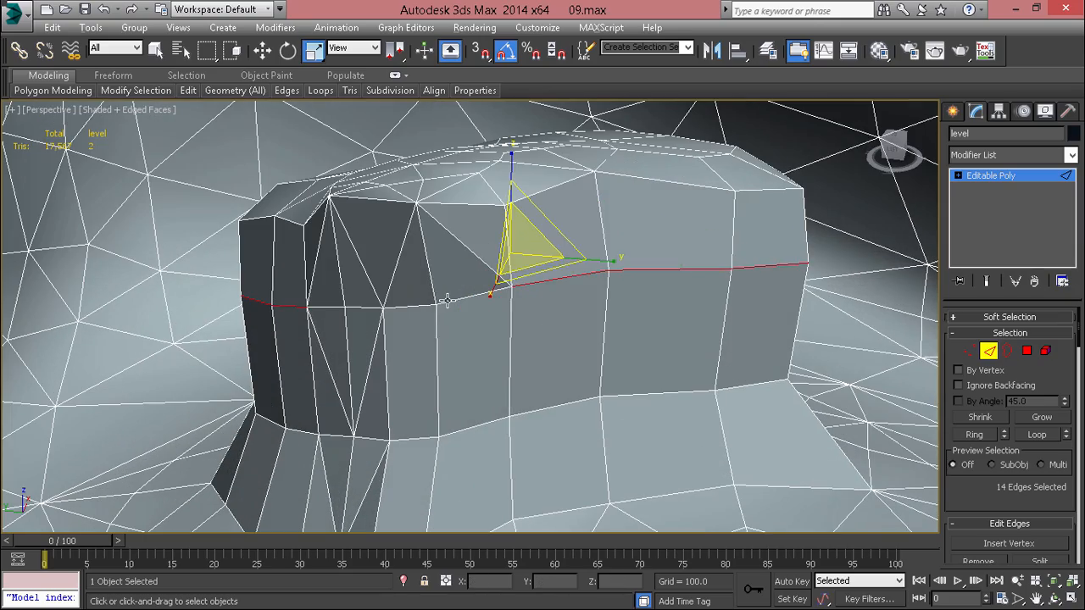
# Step: Target-weld the extra middle vertex of the upper wall loop at the rock's corner onto its neighbouring loop vertex
pyautogui.press('1')
pyautogui.keyDown('alt'); pyautogui.moveTo(550, 363); pyautogui.dragTo(602, 309, button='middle'); pyautogui.keyUp('alt')
pyautogui.press('2')
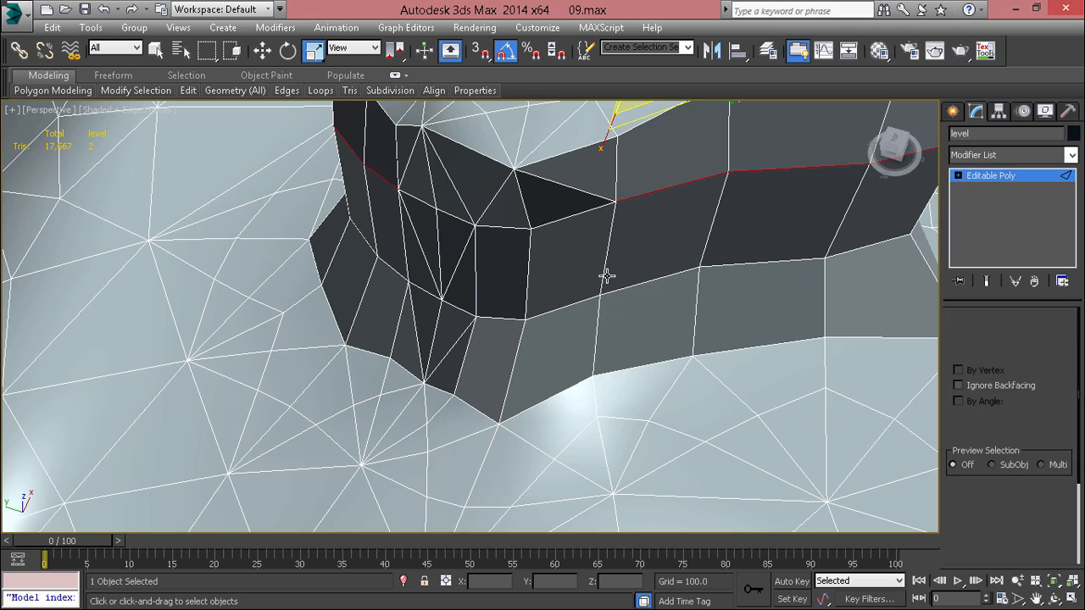
pyautogui.press('1')
pyautogui.rightClick(606, 275)
pyautogui.click(517, 368)
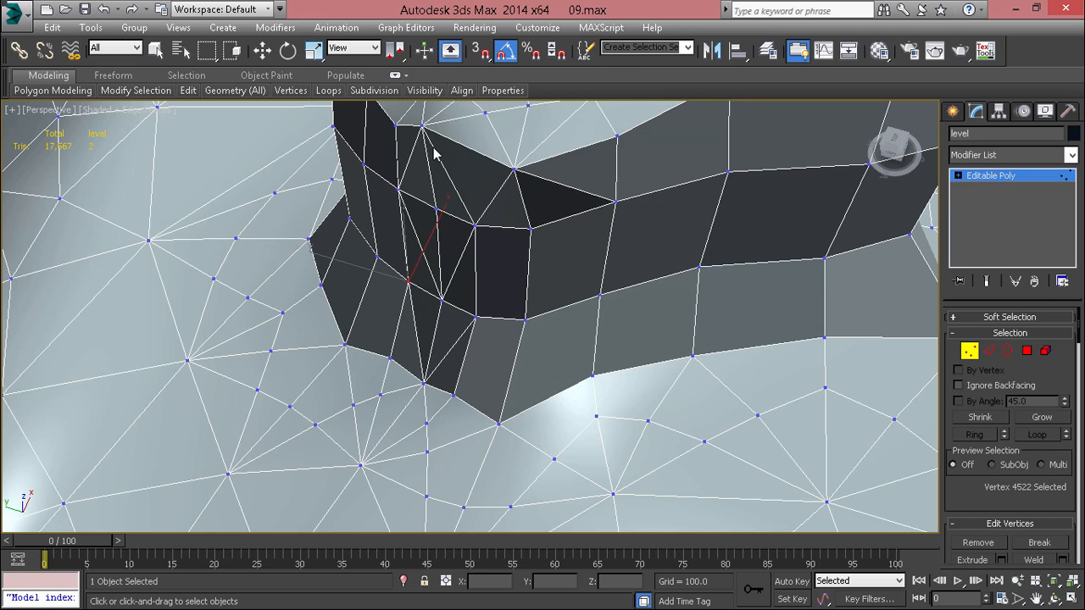
pyautogui.keyDown('alt'); pyautogui.moveTo(437, 148); pyautogui.dragTo(448, 228, button='middle'); pyautogui.keyUp('alt')
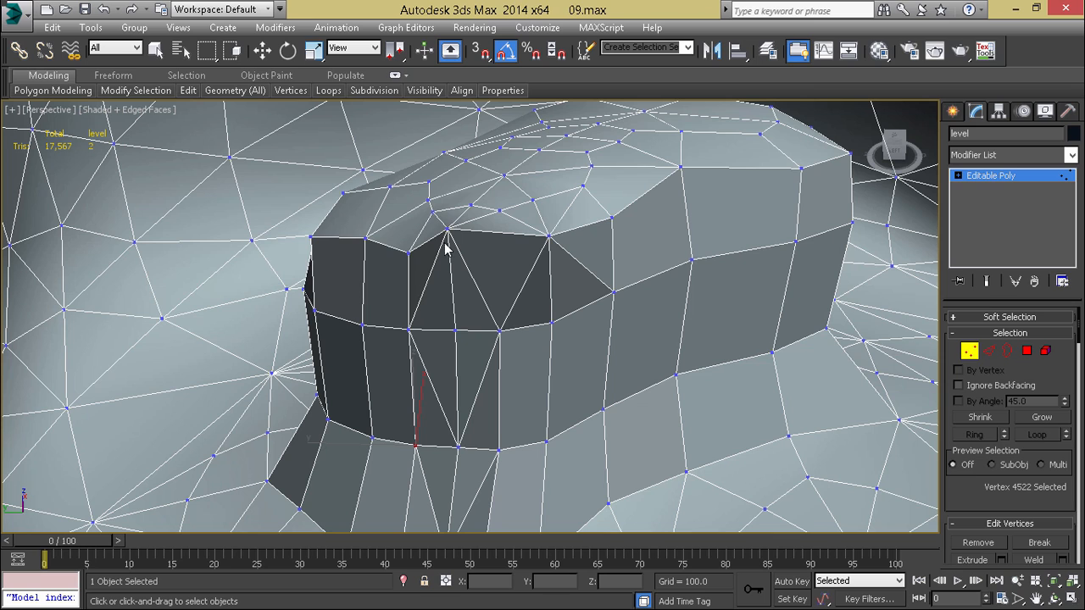
pyautogui.click(410, 330)
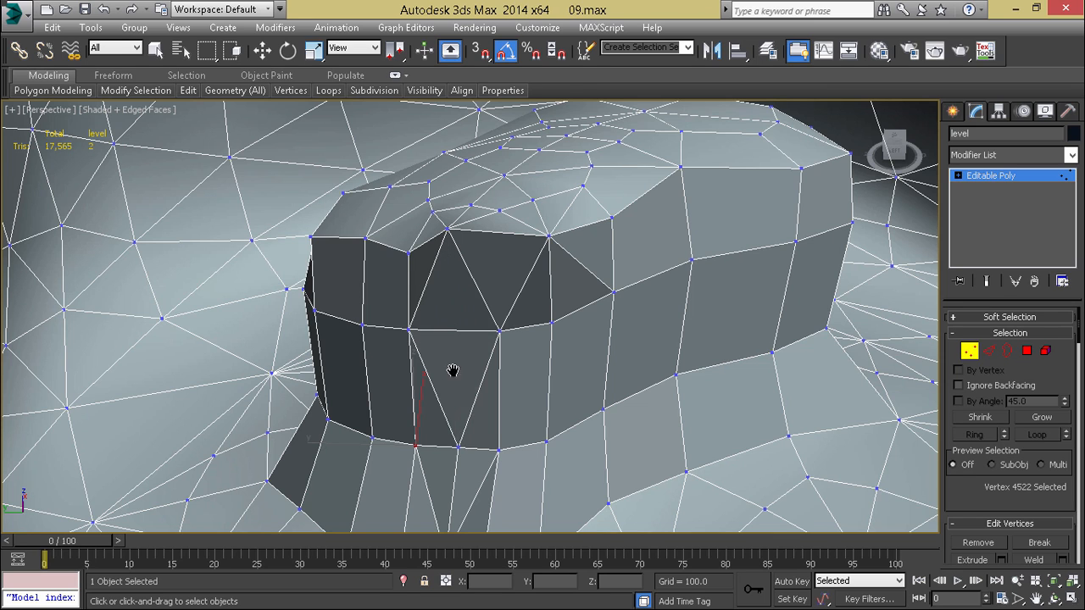
# Step: Target-weld the extra vertices below it, on the lower wall loop and at the rock's base, onto their neighbouring vertices
pyautogui.keyDown('alt'); pyautogui.moveTo(450, 370); pyautogui.dragTo(475, 349, button='middle'); pyautogui.keyUp('alt')
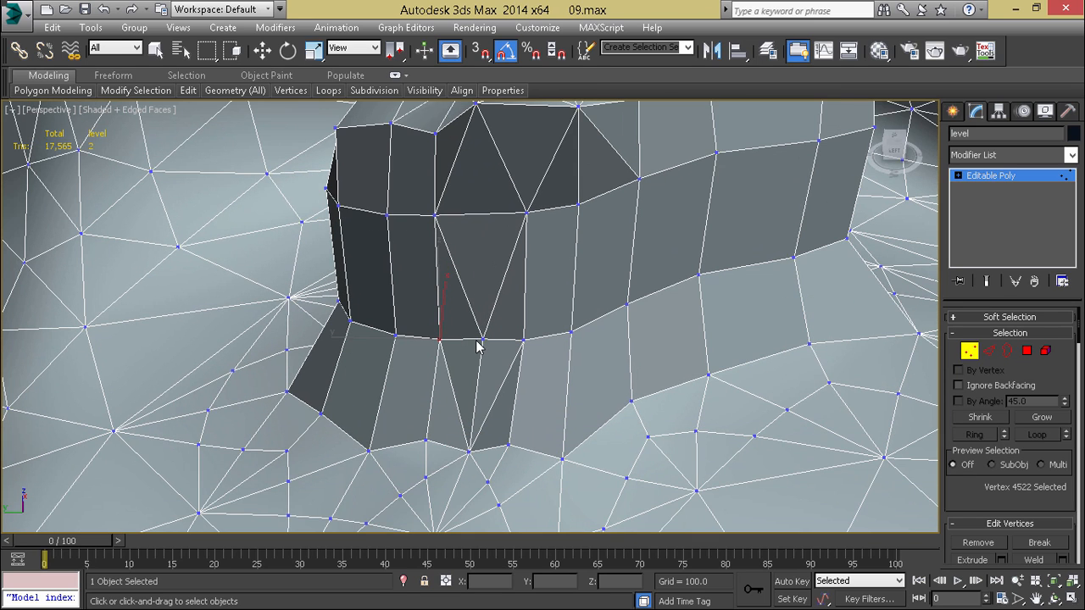
pyautogui.click(440, 340)
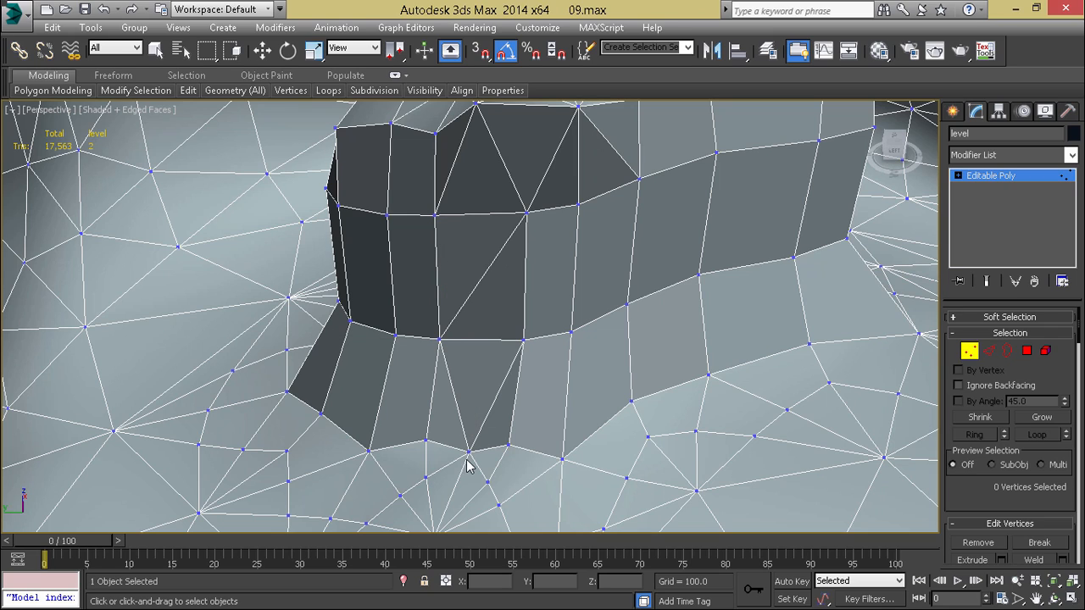
pyautogui.click(428, 440)
# Step: Select the complete upper edge loop around the rock's walls, including the corner edges, and scale it slightly inward uniformly
pyautogui.moveTo(443, 325); pyautogui.dragTo(441, 405, button='middle')
pyautogui.moveTo(460, 346); pyautogui.dragTo(462, 444, button='middle')
pyautogui.scroll(-4, 460, 385)
pyautogui.press('2')
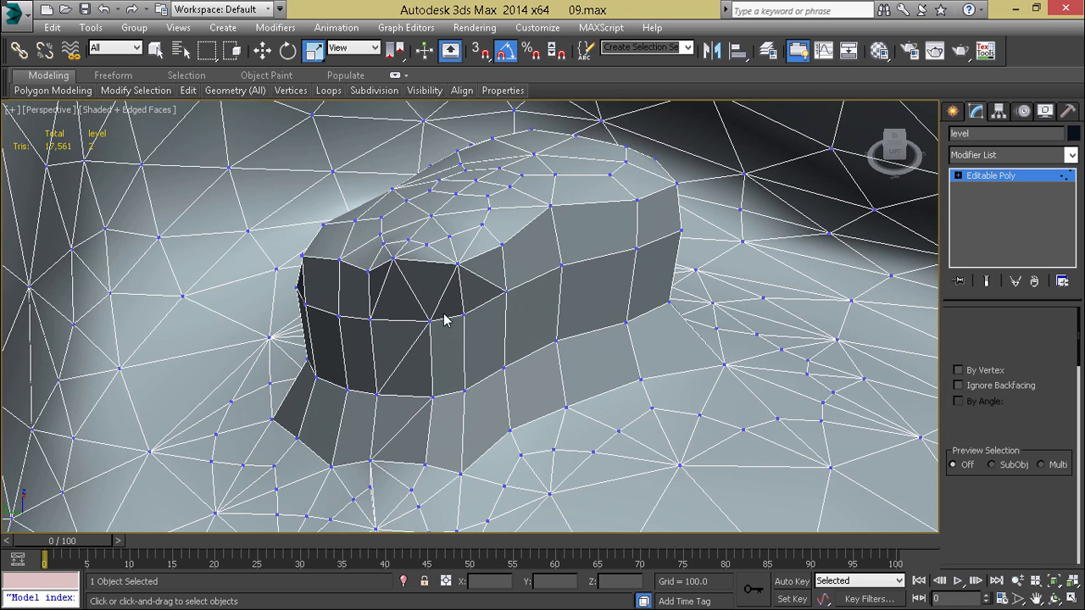
pyautogui.click(445, 313)
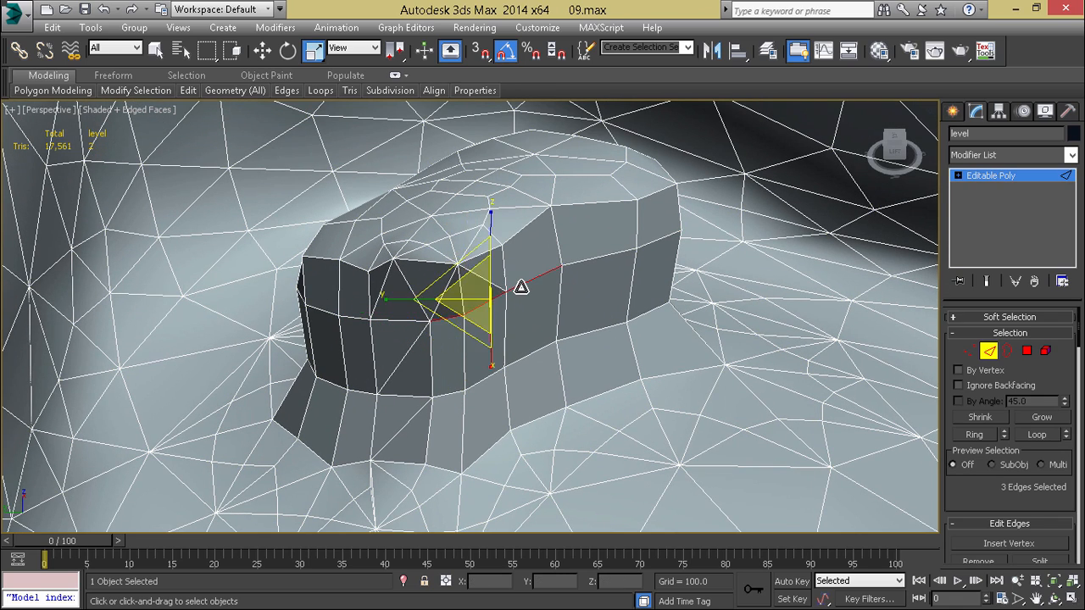
pyautogui.doubleClick(427, 308)
pyautogui.keyDown('ctrl'); pyautogui.click(397, 320); pyautogui.keyUp('ctrl')
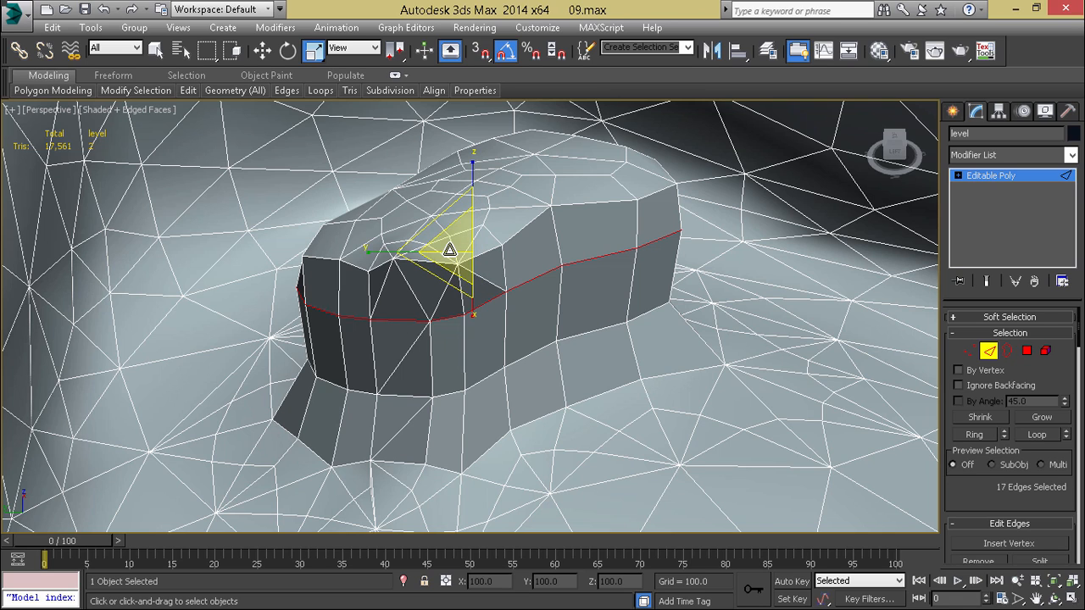
pyautogui.moveTo(449, 248); pyautogui.dragTo(443, 251)
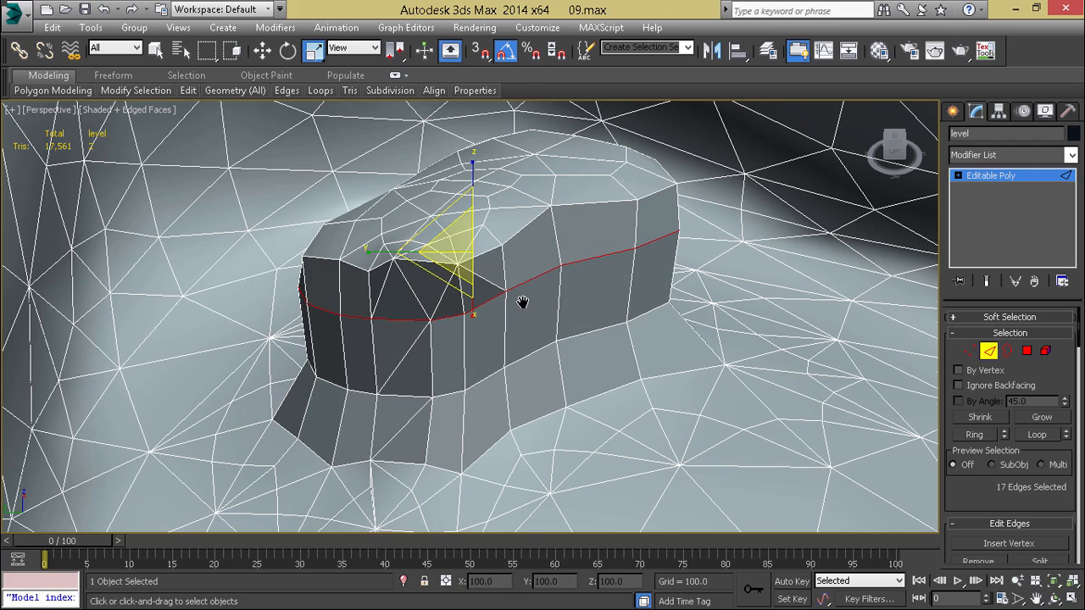
# Step: Remove the two short edge loops near the corner end of the rock's top, together with their vertices
pyautogui.keyDown('alt'); pyautogui.moveTo(523, 302); pyautogui.dragTo(455, 342, button='middle'); pyautogui.keyUp('alt')
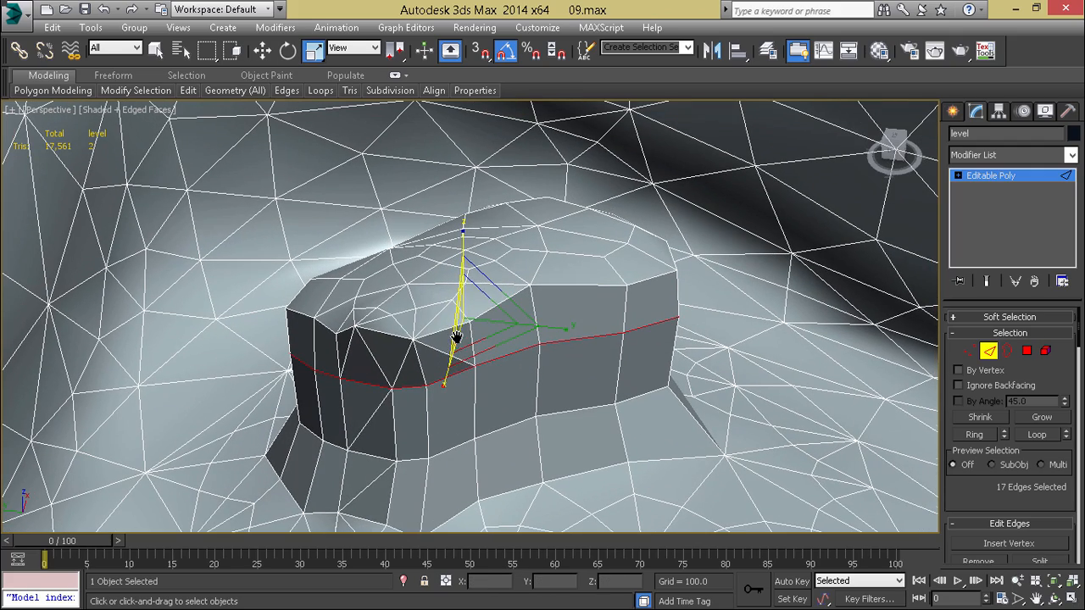
pyautogui.press('q')
pyautogui.doubleClick(393, 320)
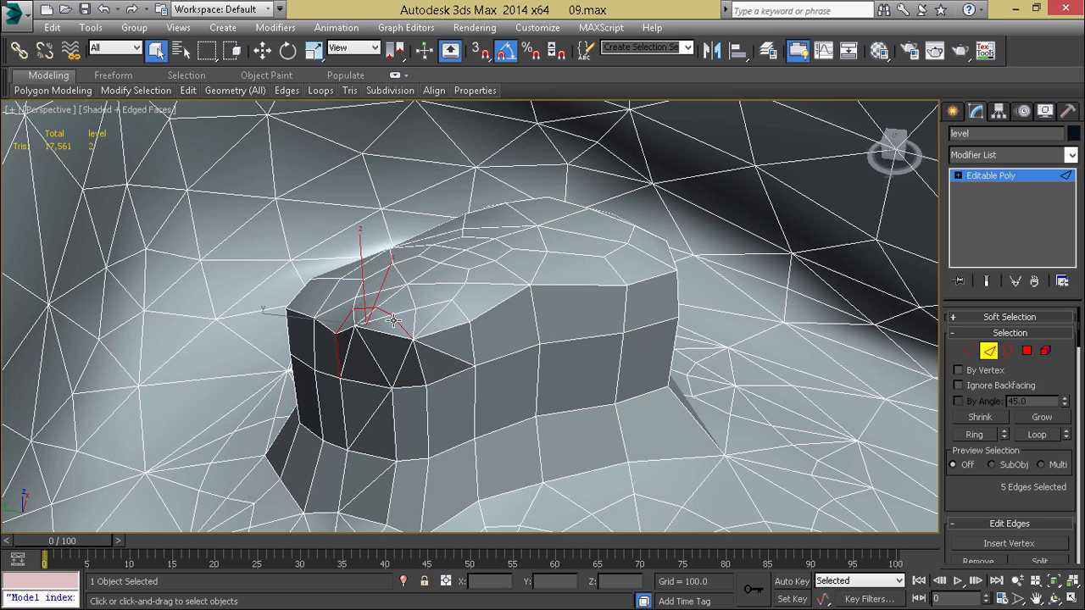
pyautogui.press('BackSpace')
pyautogui.hotkey('ctrl', 'z')
pyautogui.hotkey('ctrl', 'BackSpace')
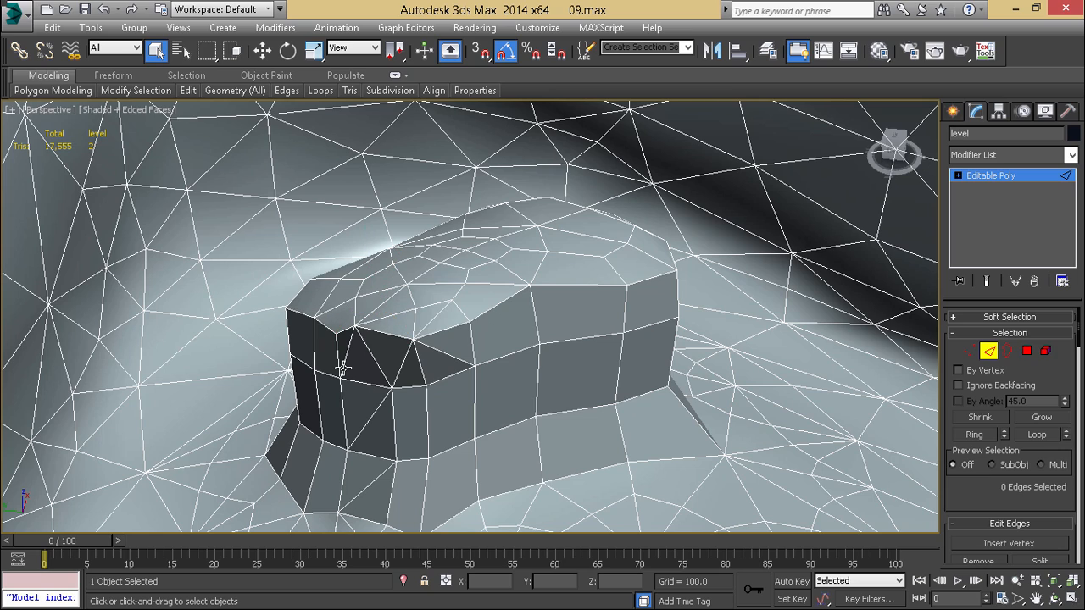
pyautogui.moveTo(441, 310); pyautogui.dragTo(439, 305)
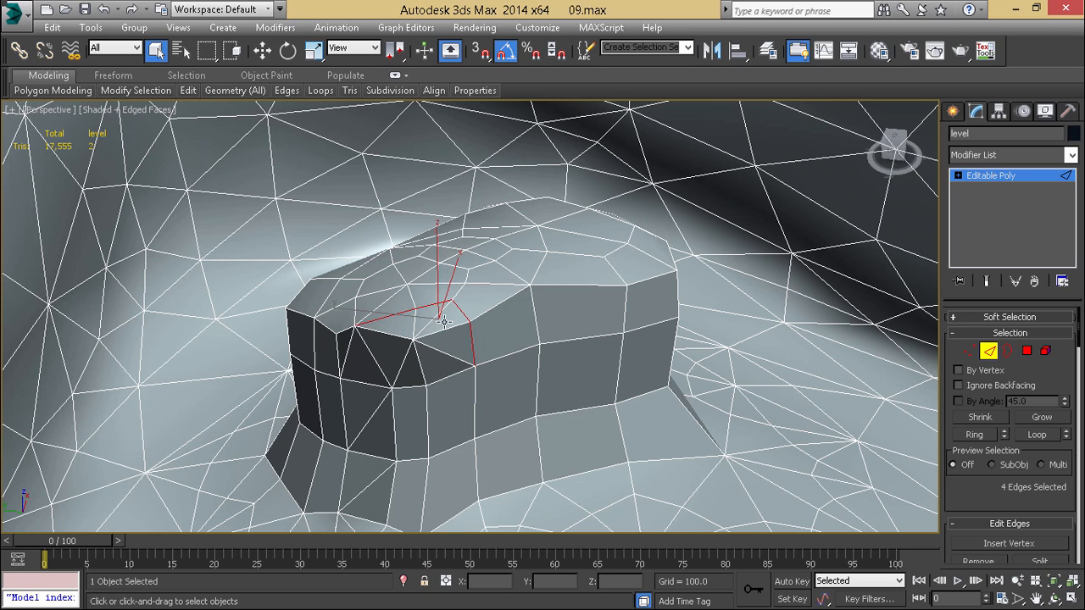
pyautogui.hotkey('ctrl', 'BackSpace')
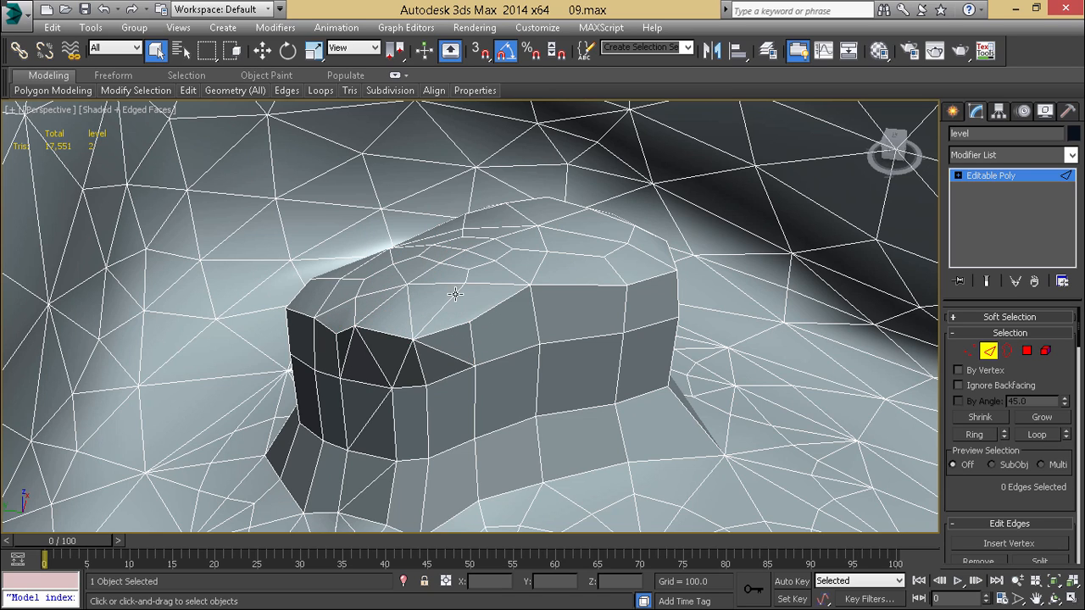
# Step: Select the ring of small edges in the middle of the rock's top and remove it together with its vertices
pyautogui.click(468, 264)
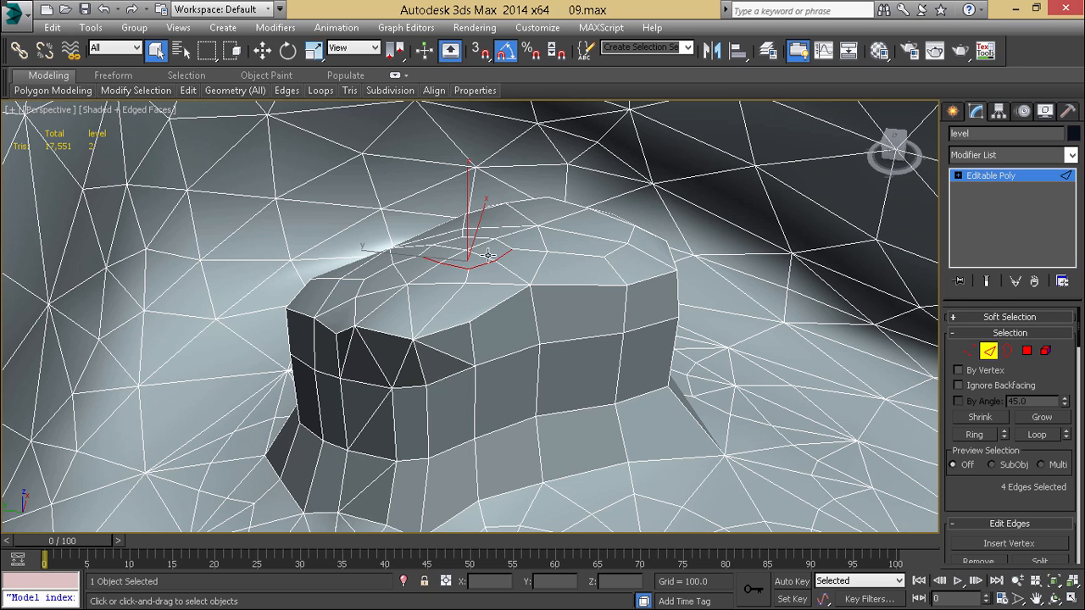
pyautogui.keyDown('ctrl'); pyautogui.doubleClick(495, 242); pyautogui.keyUp('ctrl')
pyautogui.press('z')
pyautogui.scroll(-4, 492, 250)
pyautogui.keyDown('alt'); pyautogui.moveTo(492, 250); pyautogui.dragTo(501, 294, button='middle'); pyautogui.keyUp('alt')
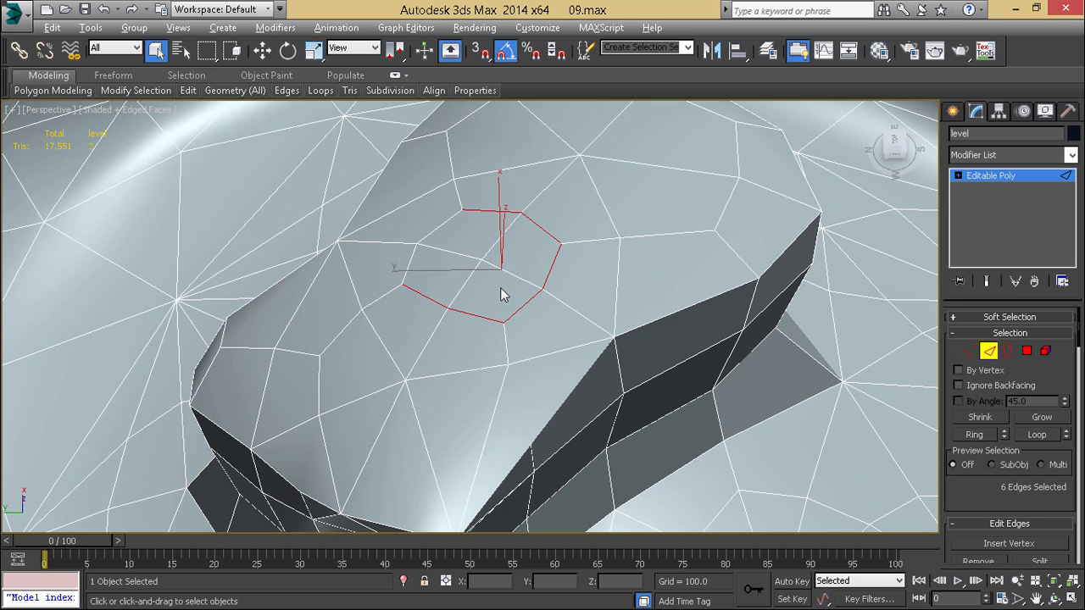
pyautogui.keyDown('ctrl'); pyautogui.doubleClick(413, 260); pyautogui.keyUp('ctrl')
pyautogui.hotkey('ctrl', 'BackSpace')
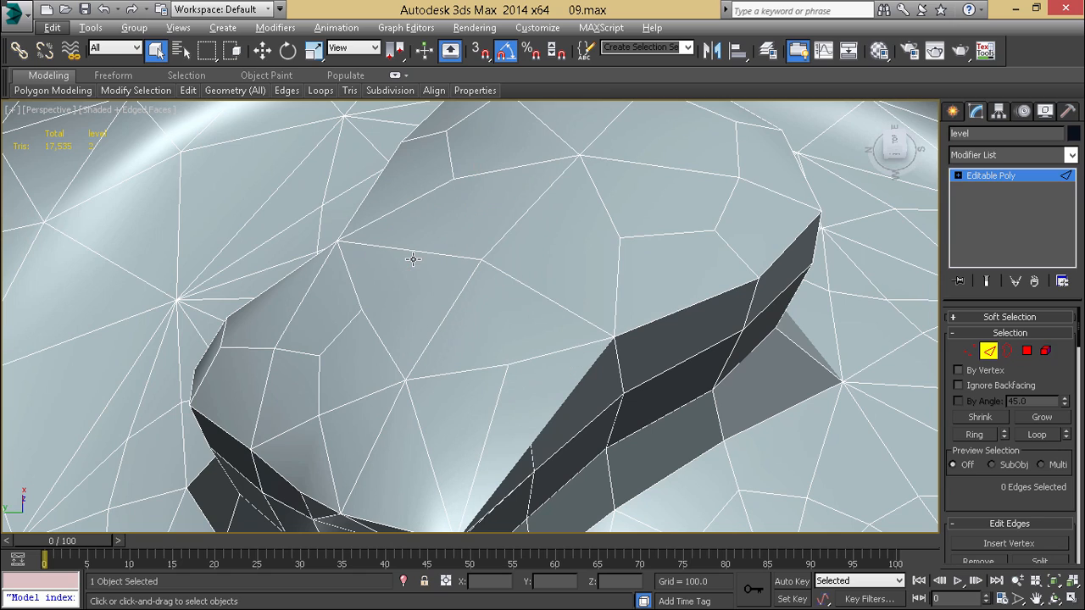
# Step: Remove the two connected edges on the narrow end of the rock's top, together with their vertices
pyautogui.click(347, 328)
pyautogui.keyDown('ctrl'); pyautogui.moveTo(333, 349); pyautogui.dragTo(317, 377); pyautogui.keyUp('ctrl')
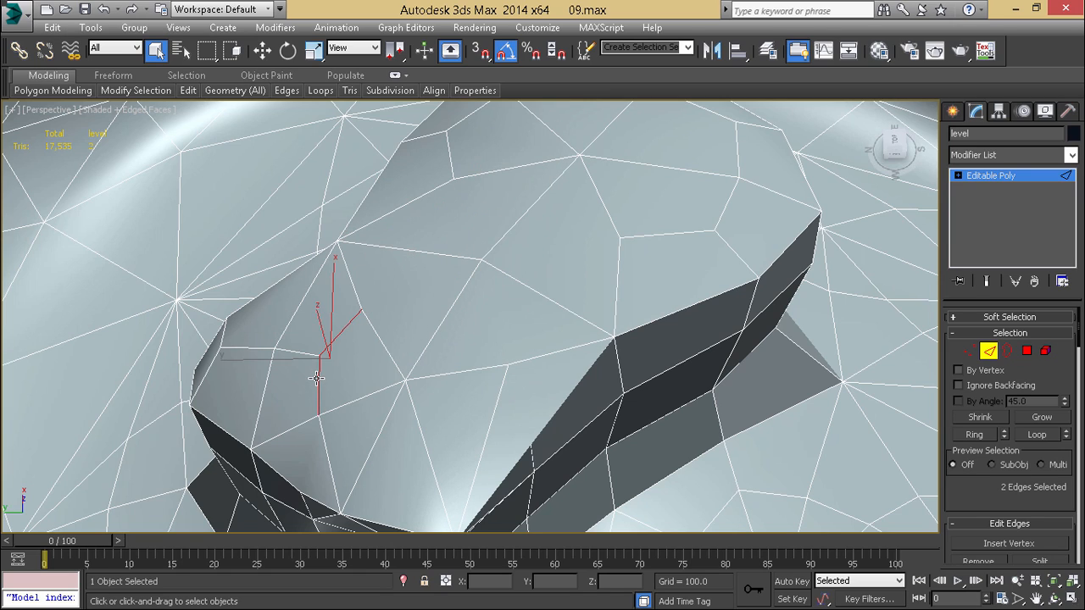
pyautogui.hotkey('ctrl', 'BackSpace')
pyautogui.click(323, 438)
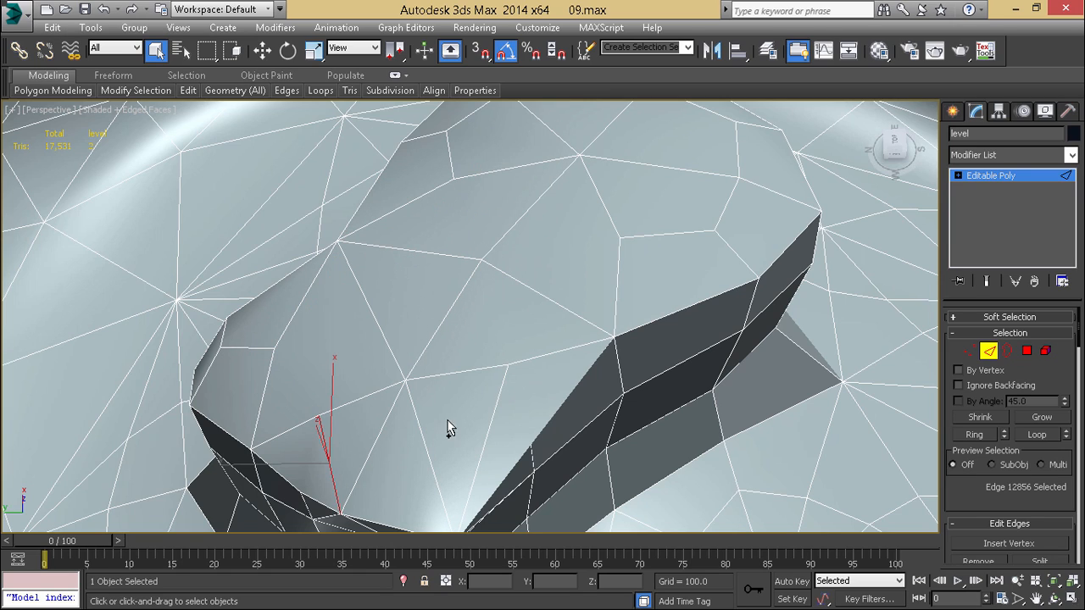
# Step: Target-weld the stray vertex near the front rim of the rock's top onto the larger junction vertex behind it
pyautogui.keyDown('alt'); pyautogui.moveTo(477, 417); pyautogui.dragTo(455, 394, button='middle'); pyautogui.keyUp('alt')
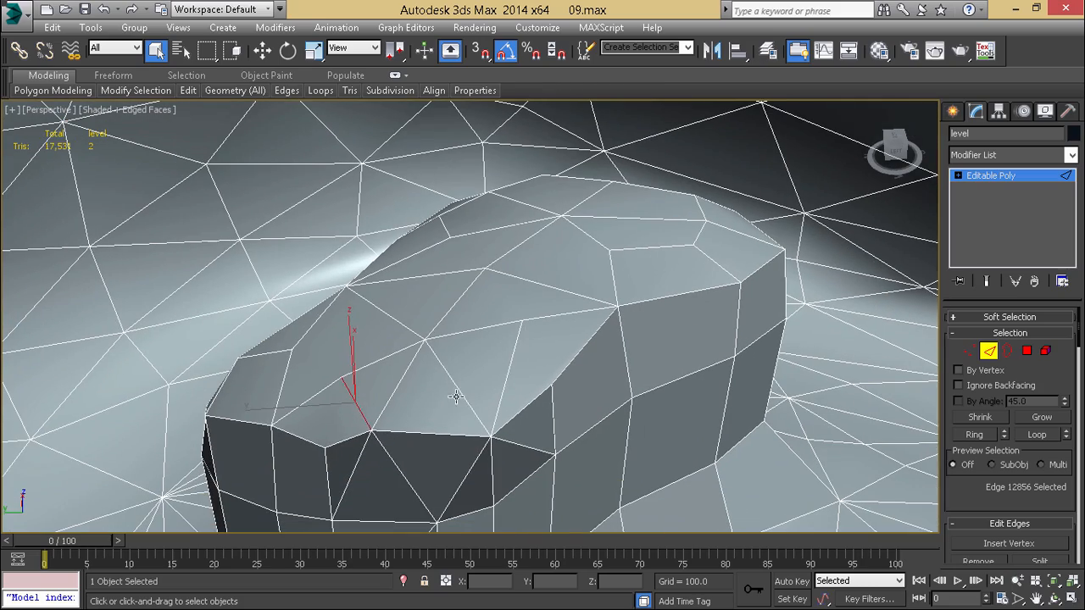
pyautogui.press('1')
pyautogui.rightClick(429, 347)
pyautogui.click(413, 454)
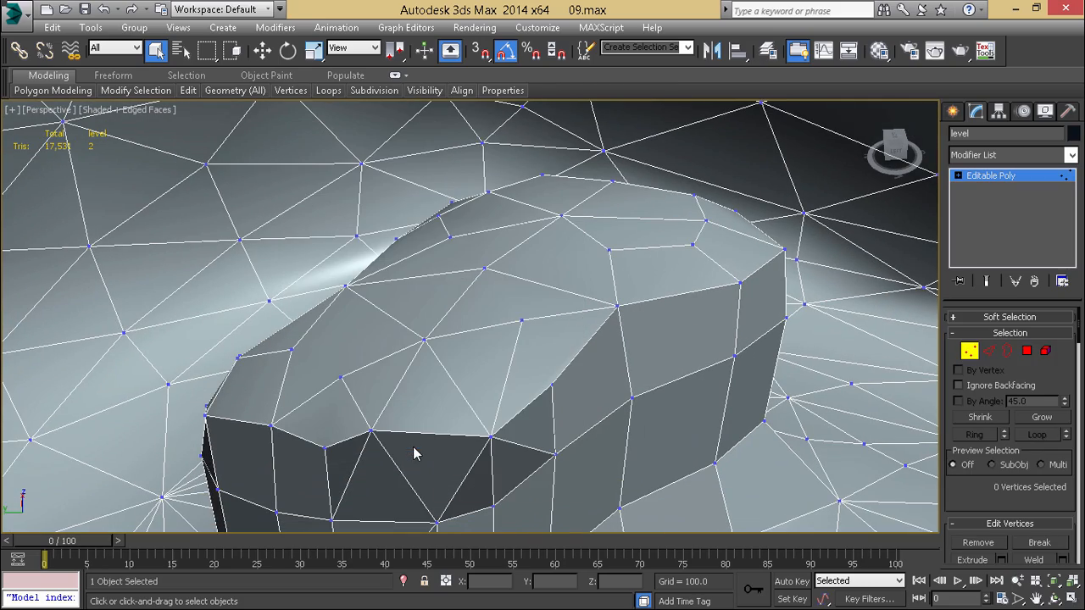
pyautogui.rightClick(425, 363)
pyautogui.click(395, 486)
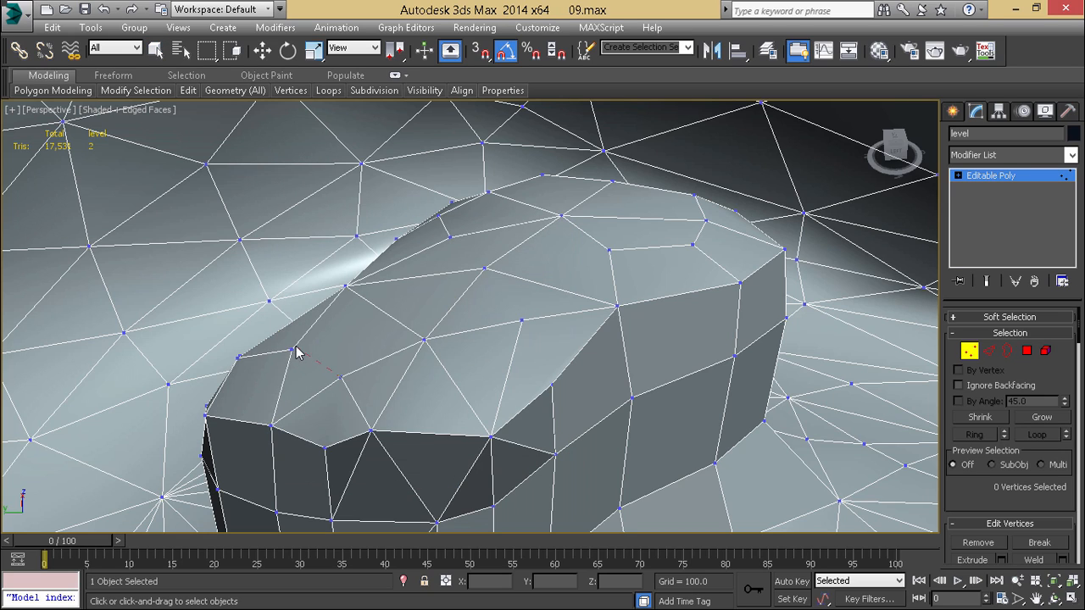
pyautogui.click(422, 337)
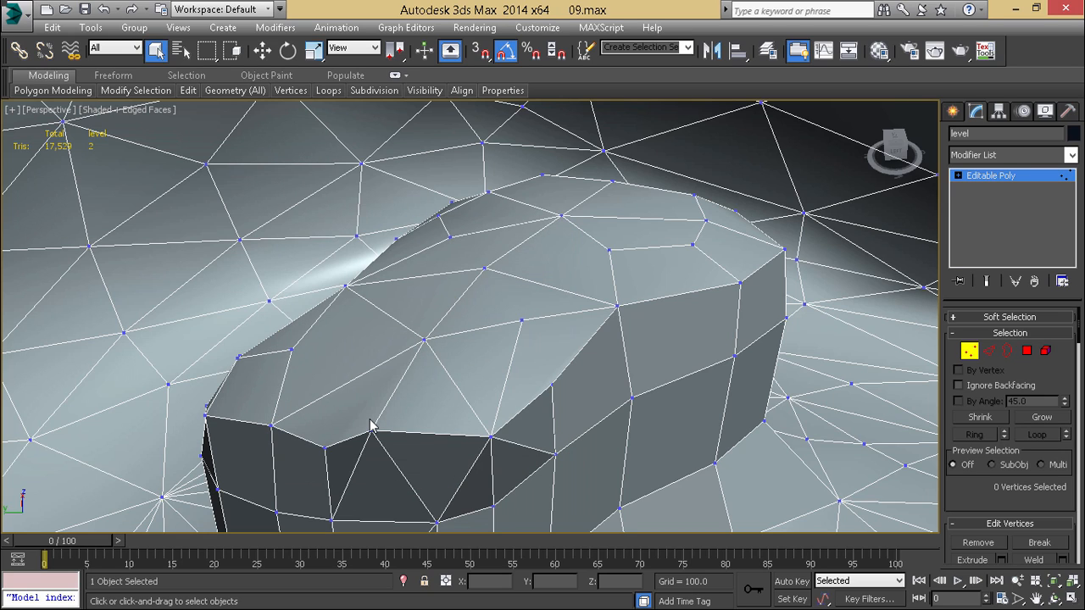
# Step: Connect the top's front junction vertex to the notched rim vertex and to the vertex near the side rim with new edges
pyautogui.click(326, 446)
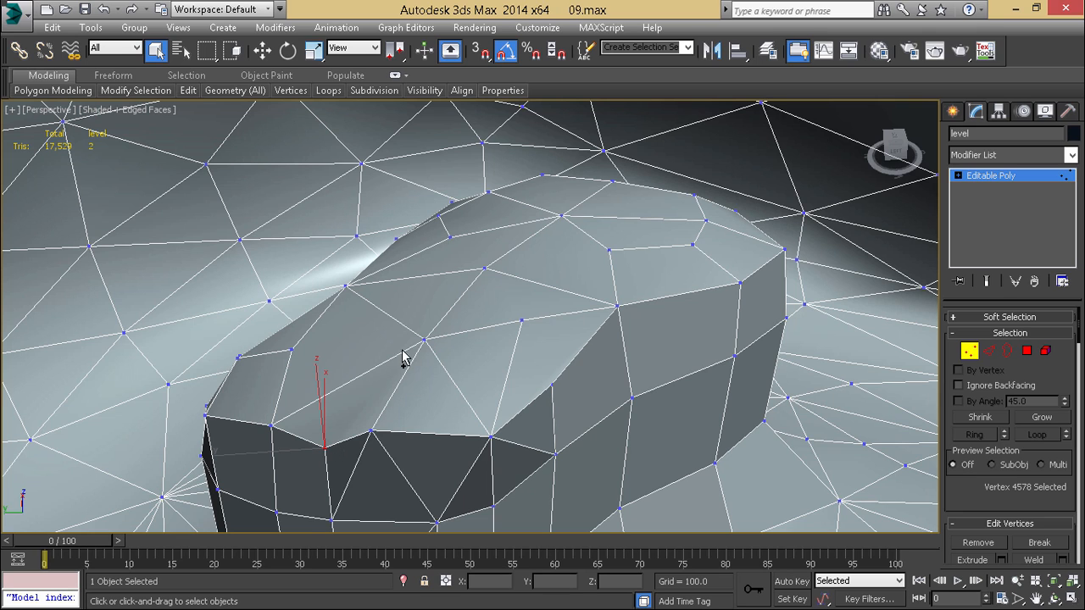
pyautogui.keyDown('ctrl'); pyautogui.click(424, 340); pyautogui.keyUp('ctrl')
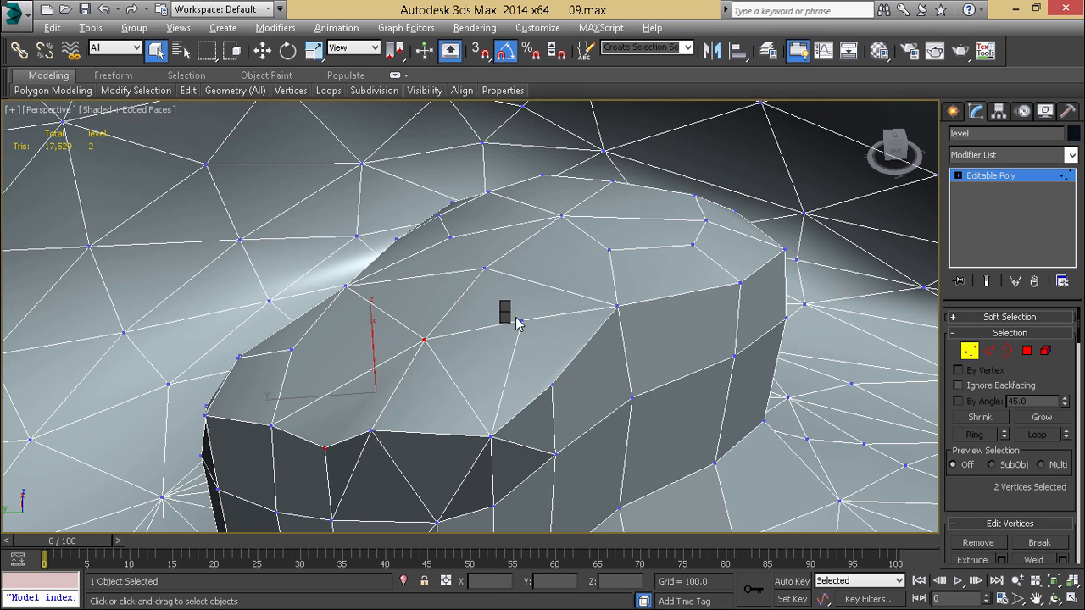
pyautogui.rightClick(516, 322)
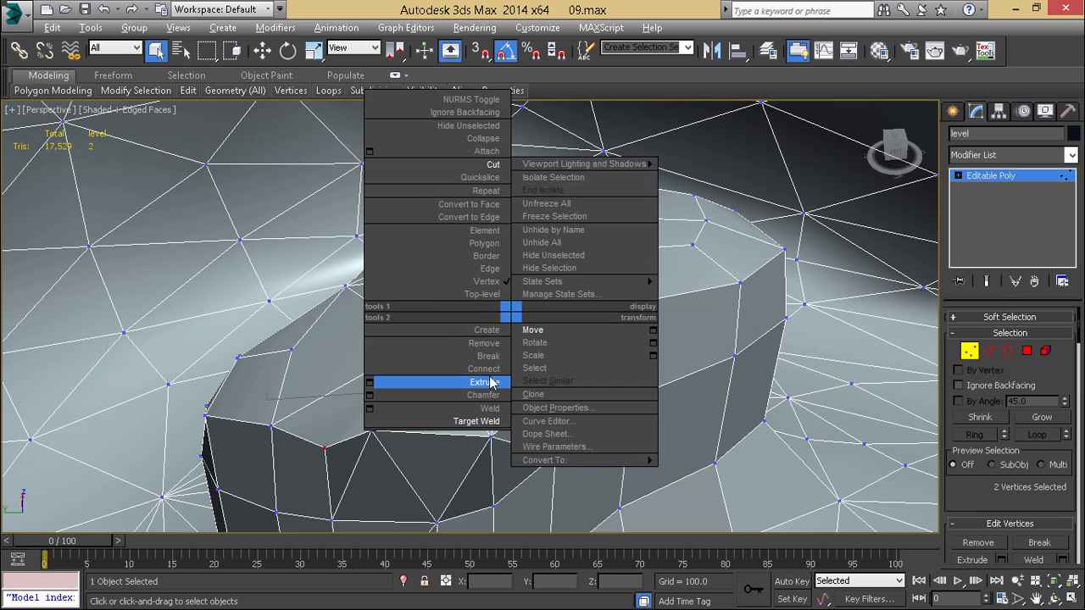
pyautogui.click(507, 381)
pyautogui.click(293, 350)
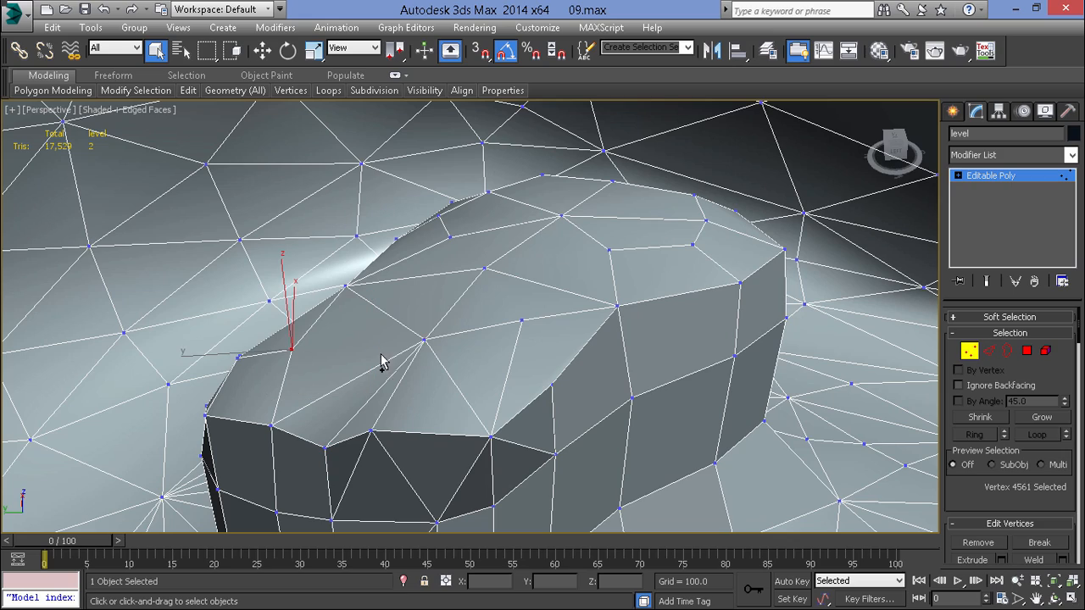
pyautogui.keyDown('ctrl'); pyautogui.click(423, 340); pyautogui.keyUp('ctrl')
pyautogui.rightClick(566, 322)
pyautogui.click(543, 381)
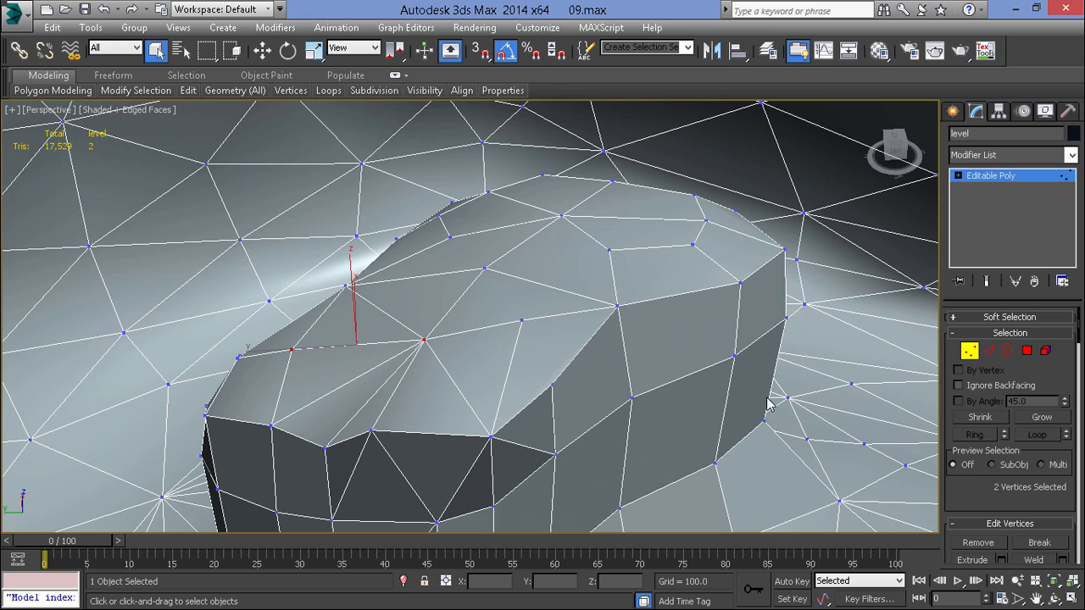
# Step: Remove the narrow vertical column of edges beside the rock's front corner, from the top rim down to the base
pyautogui.keyDown('alt'); pyautogui.moveTo(523, 380); pyautogui.dragTo(595, 325, button='middle'); pyautogui.keyUp('alt')
pyautogui.press('2')
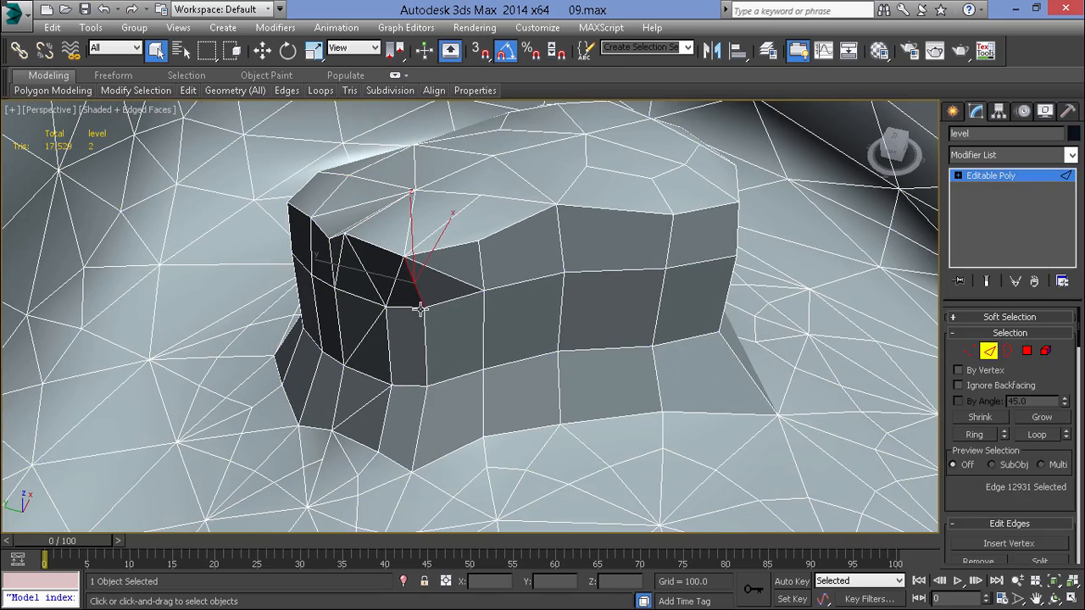
pyautogui.press('BackSpace')
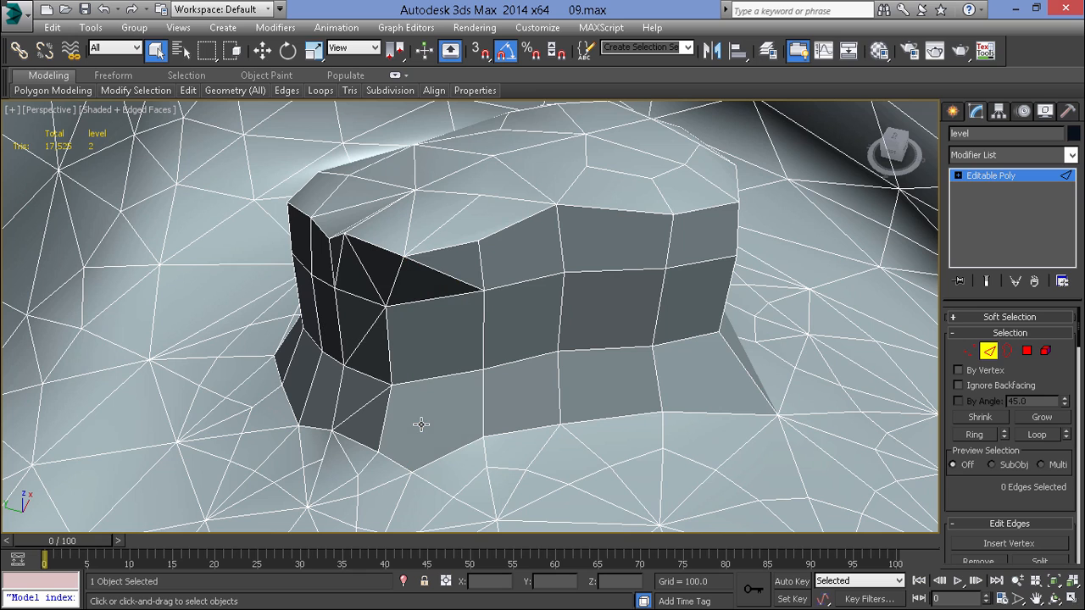
# Step: Try to remove the protruding ground vertex at the base of the rock's front corner
pyautogui.scroll(5, 432, 415)
pyautogui.press('1')
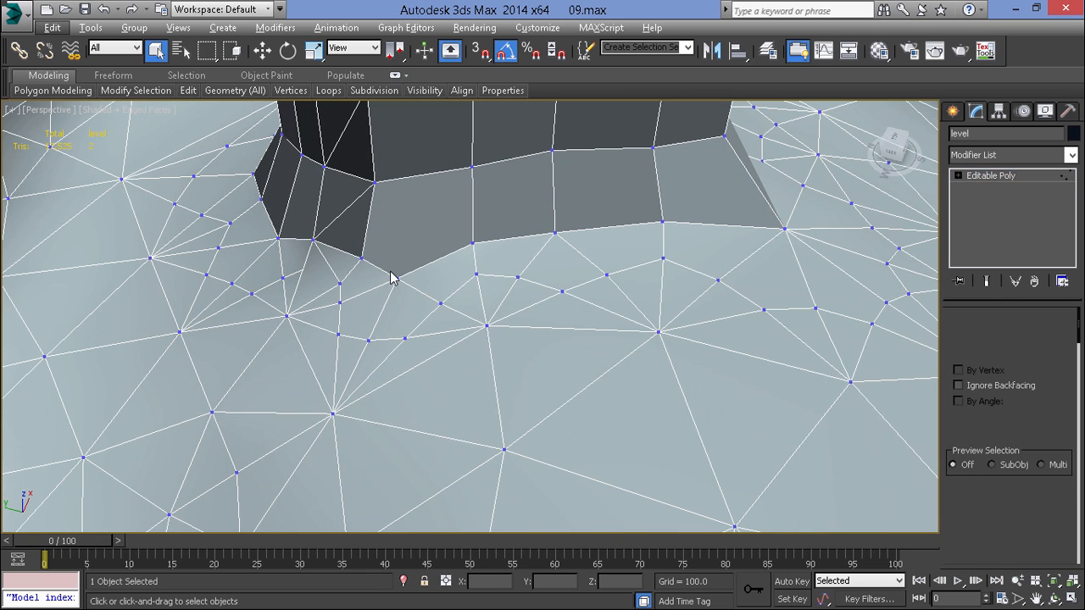
pyautogui.click(399, 280)
pyautogui.press('BackSpace')
pyautogui.hotkey('ctrl', 'z')
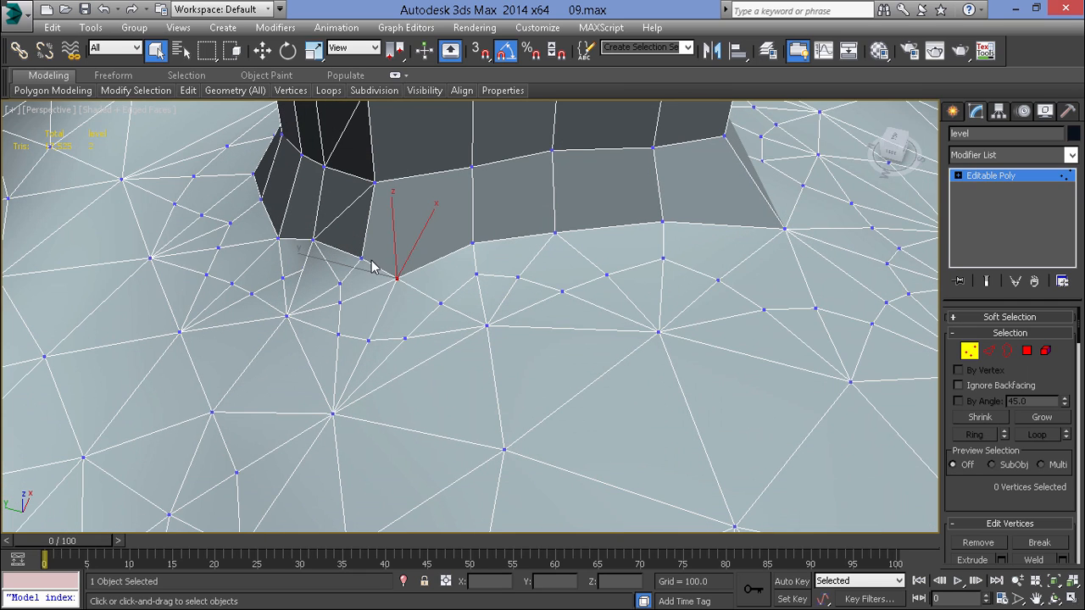
# Step: Target-weld the protruding ground vertex at the rock's front corner onto the neighbouring base vertex along the long side
pyautogui.rightClick(439, 250)
pyautogui.click(399, 351)
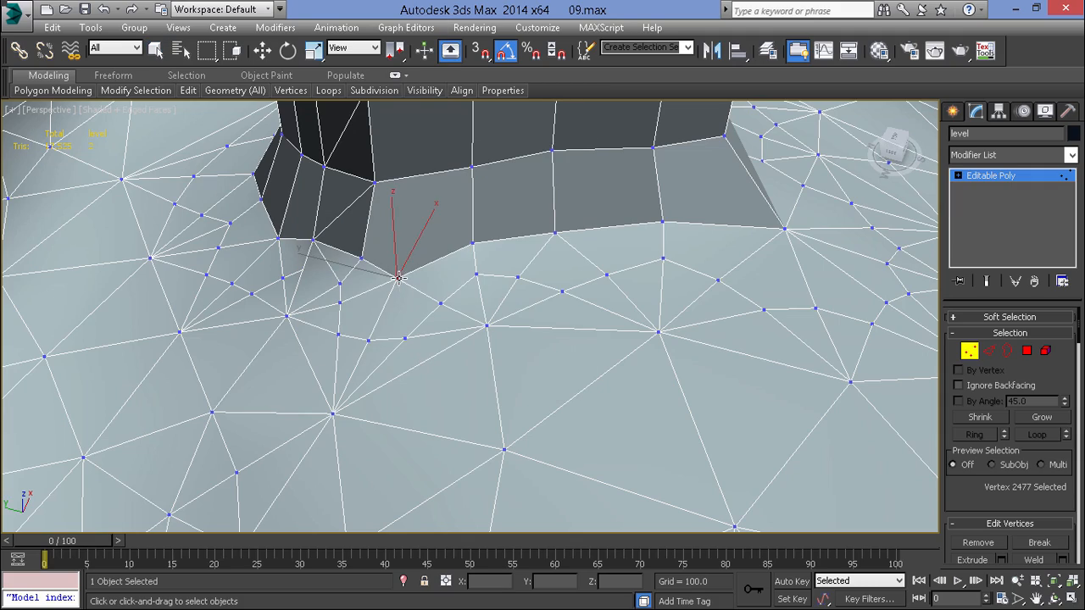
pyautogui.click(473, 242)
pyautogui.scroll(-3, 516, 255)
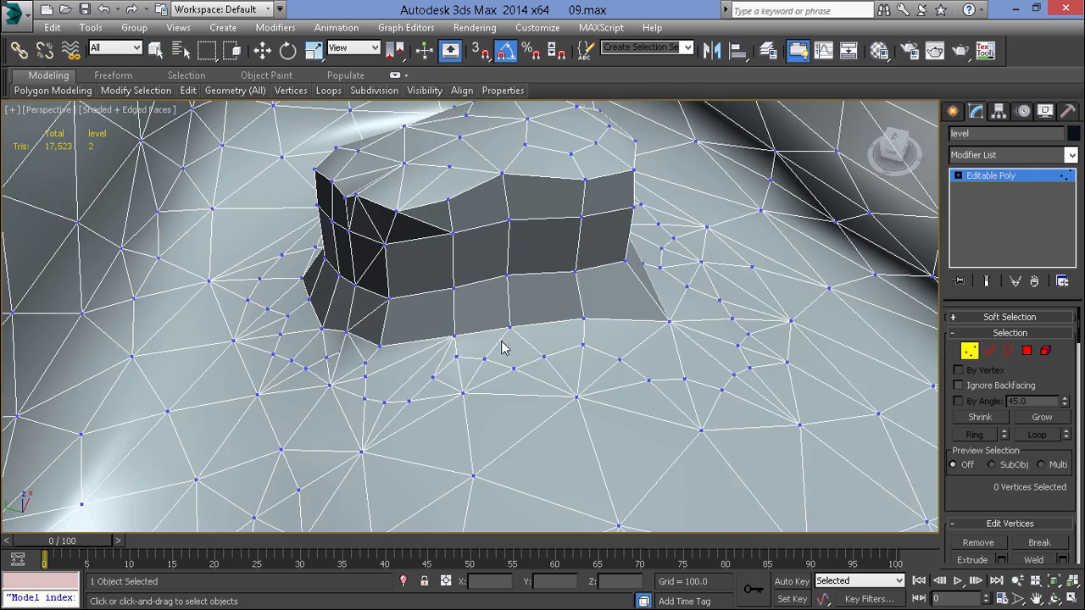
# Step: Move the three stacked vertical edges nearest the front corner on the rock's long side closer to that corner
pyautogui.keyDown('alt'); pyautogui.moveTo(501, 347); pyautogui.dragTo(521, 356, button='middle'); pyautogui.keyUp('alt')
pyautogui.scroll(3, 520, 356)
pyautogui.moveTo(522, 383); pyautogui.dragTo(500, 466, button='middle')
pyautogui.scroll(-3, 480, 327)
pyautogui.moveTo(474, 327); pyautogui.dragTo(526, 398, button='middle')
pyautogui.scroll(5, 516, 305)
pyautogui.press('2')
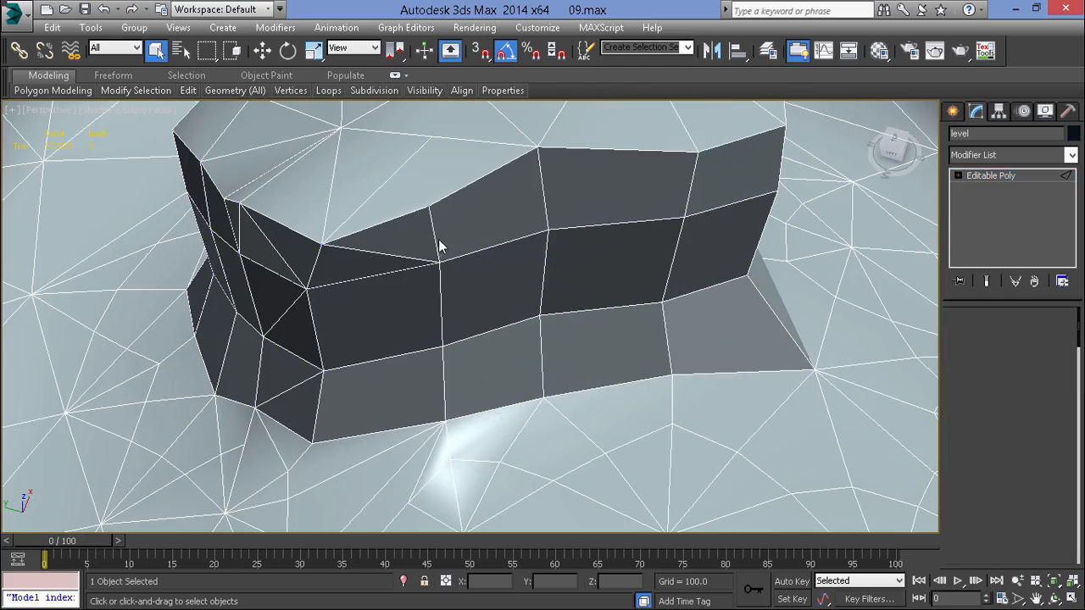
pyautogui.click(434, 257)
pyautogui.keyDown('ctrl'); pyautogui.click(439, 292); pyautogui.keyUp('ctrl')
pyautogui.keyDown('ctrl'); pyautogui.click(441, 356); pyautogui.keyUp('ctrl')
pyautogui.scroll(-3, 442, 356)
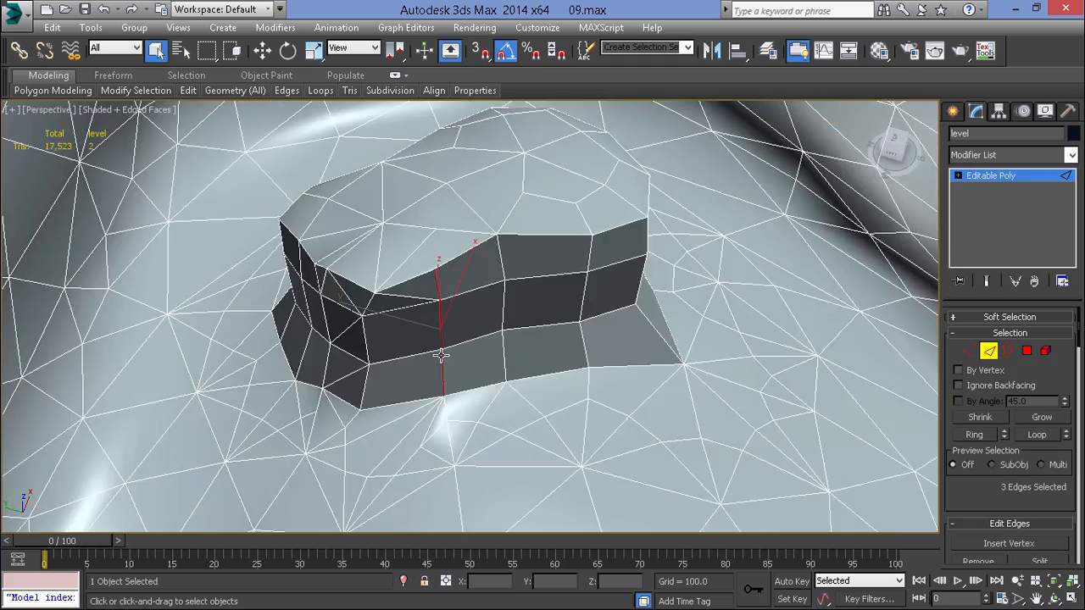
pyautogui.keyDown('alt'); pyautogui.moveTo(441, 356); pyautogui.dragTo(443, 372, button='middle'); pyautogui.keyUp('alt')
pyautogui.scroll(1, 444, 334)
pyautogui.press('w')
pyautogui.moveTo(448, 335); pyautogui.dragTo(388, 331)
# Step: Target-weld the stray vertices in the middle of the rock's top, near the long rim, onto their adjacent junction vertices
pyautogui.moveTo(542, 301); pyautogui.dragTo(405, 343, button='middle')
pyautogui.moveTo(381, 238); pyautogui.dragTo(446, 301, button='middle')
pyautogui.scroll(3, 445, 301)
pyautogui.press('1')
pyautogui.rightClick(593, 222)
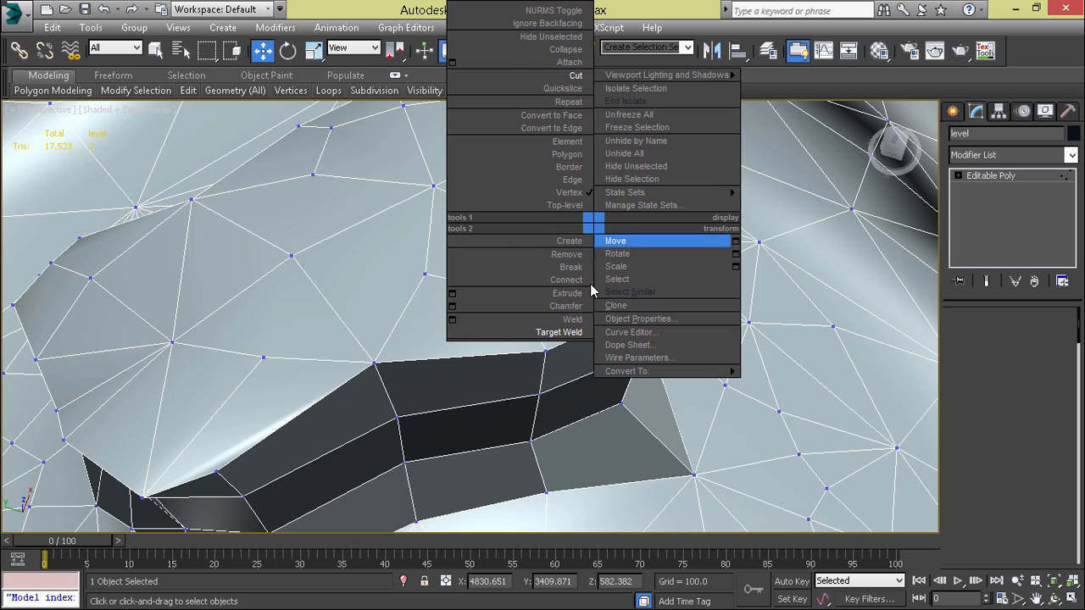
pyautogui.click(558, 332)
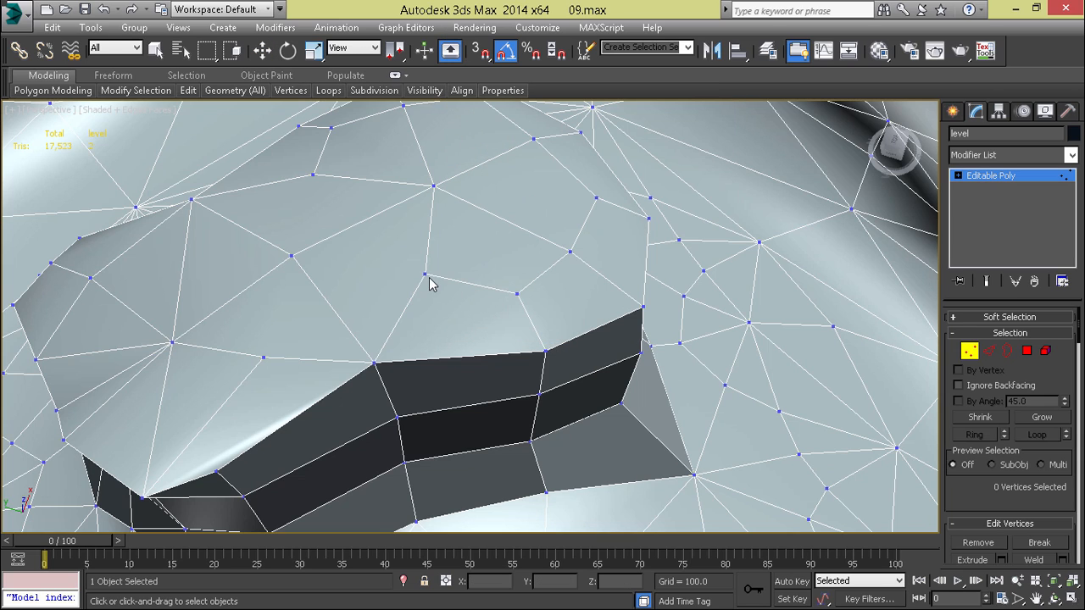
pyautogui.click(433, 186)
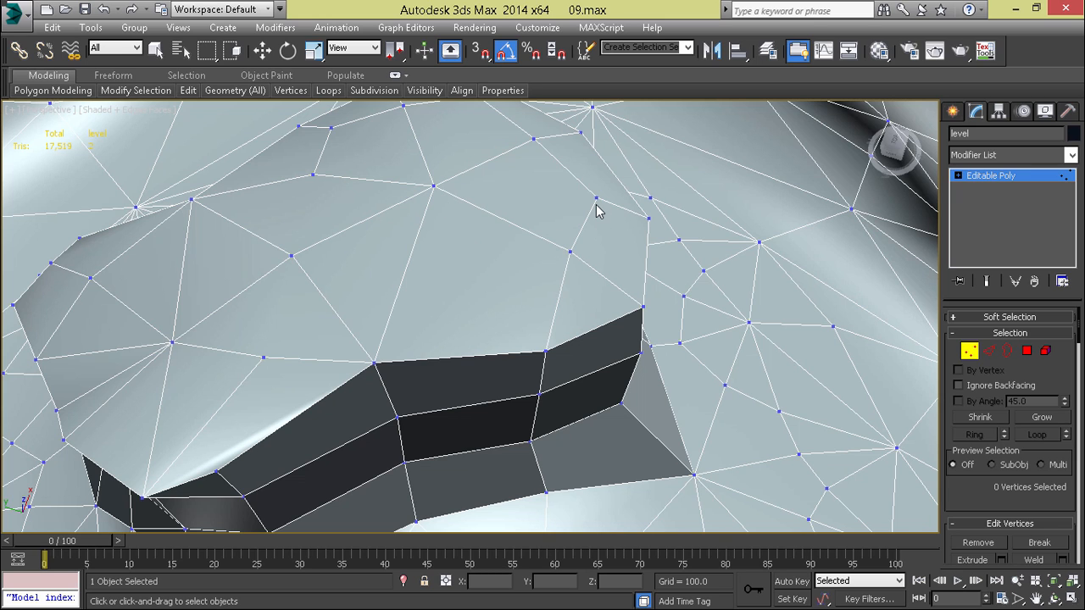
# Step: Target-weld the remaining mid-edge stray vertices on the rock's top onto its central and front junction vertices
pyautogui.moveTo(596, 199); pyautogui.dragTo(659, 297, button='middle')
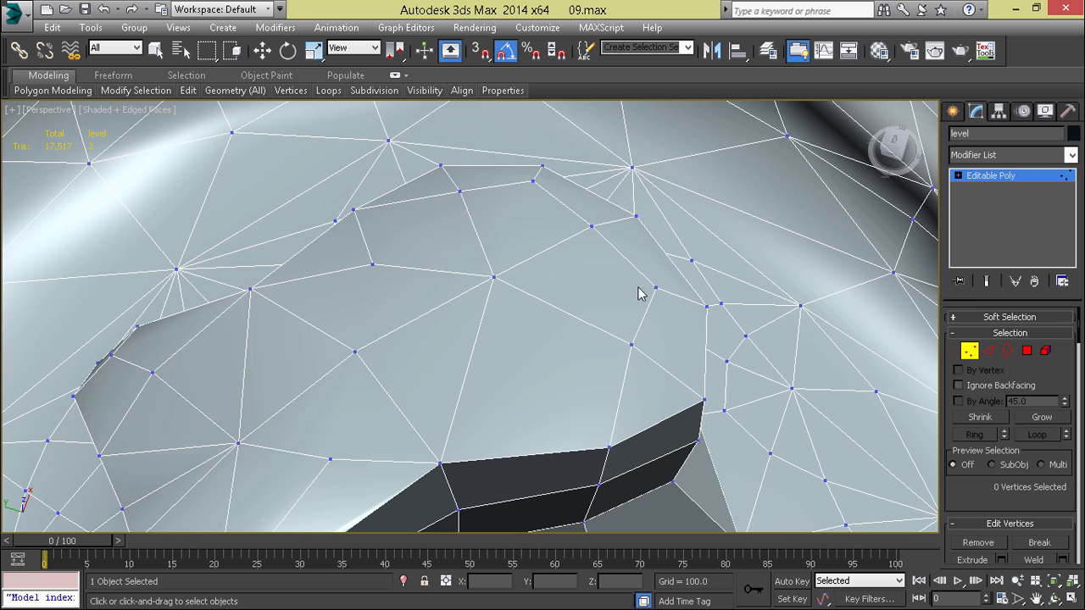
pyautogui.click(491, 277)
pyautogui.keyDown('alt'); pyautogui.moveTo(395, 351); pyautogui.dragTo(465, 318, button='middle'); pyautogui.keyUp('alt')
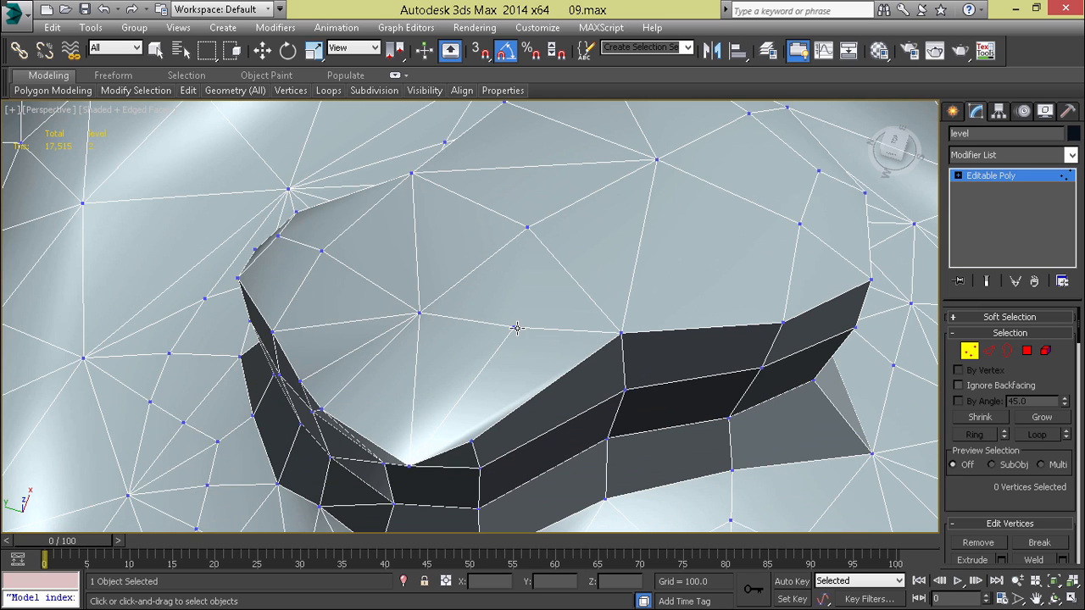
pyautogui.click(421, 315)
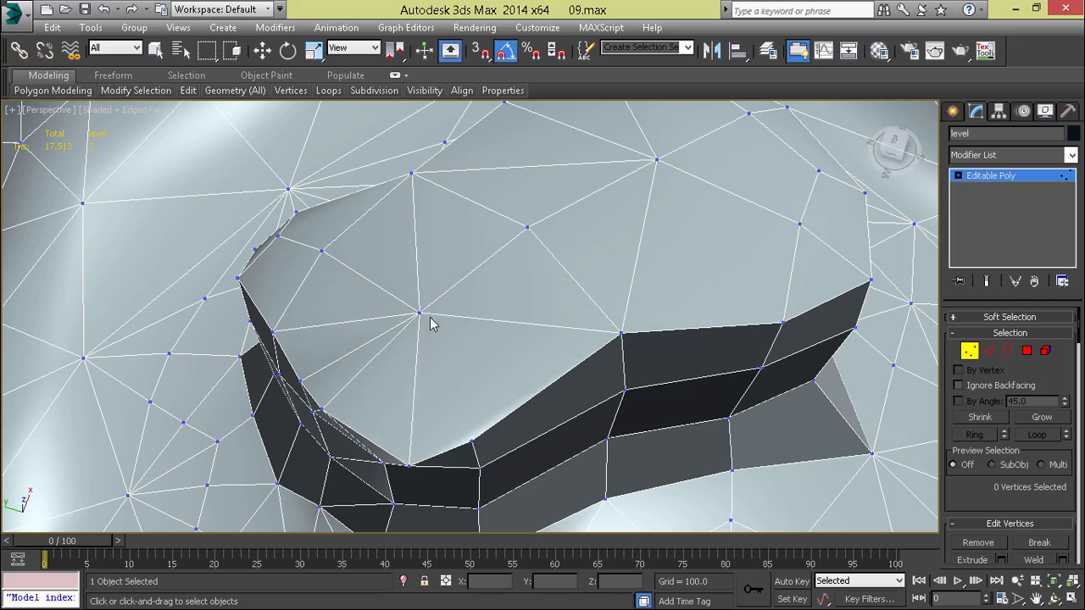
# Step: Target-weld the extra vertices on the two middle rings of the rock's front wall onto their neighbours in the next column
pyautogui.scroll(-4, 430, 319)
pyautogui.moveTo(428, 327); pyautogui.dragTo(474, 377, button='middle')
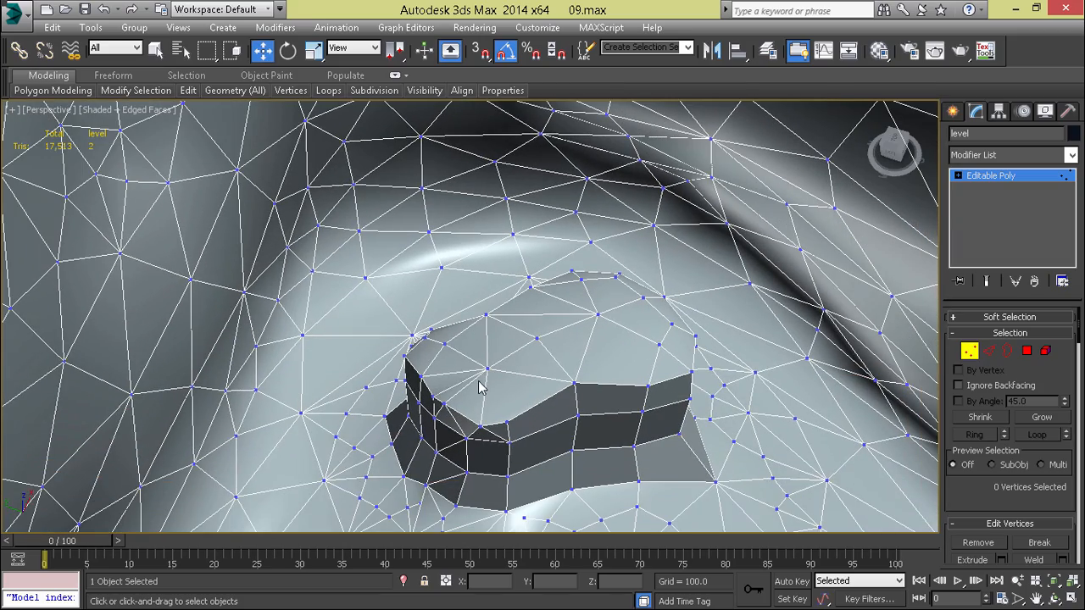
pyautogui.click(483, 369)
pyautogui.press('z')
pyautogui.scroll(-5, 443, 386)
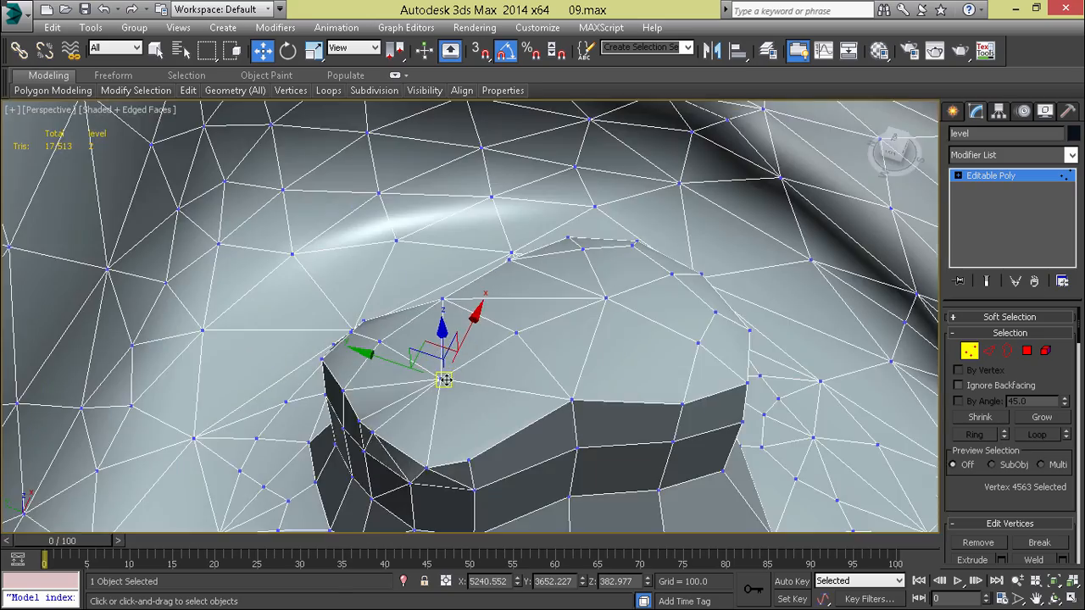
pyautogui.moveTo(447, 379); pyautogui.dragTo(562, 273, button='middle')
pyautogui.scroll(3, 552, 268)
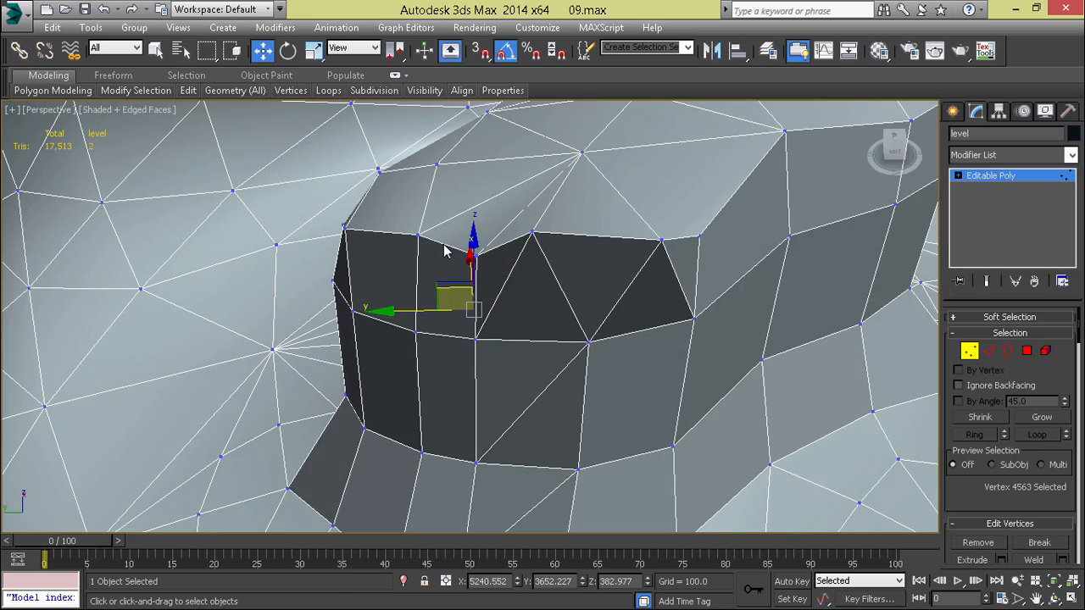
pyautogui.moveTo(444, 245); pyautogui.dragTo(422, 300, button='middle')
pyautogui.moveTo(505, 283); pyautogui.dragTo(492, 245, button='middle')
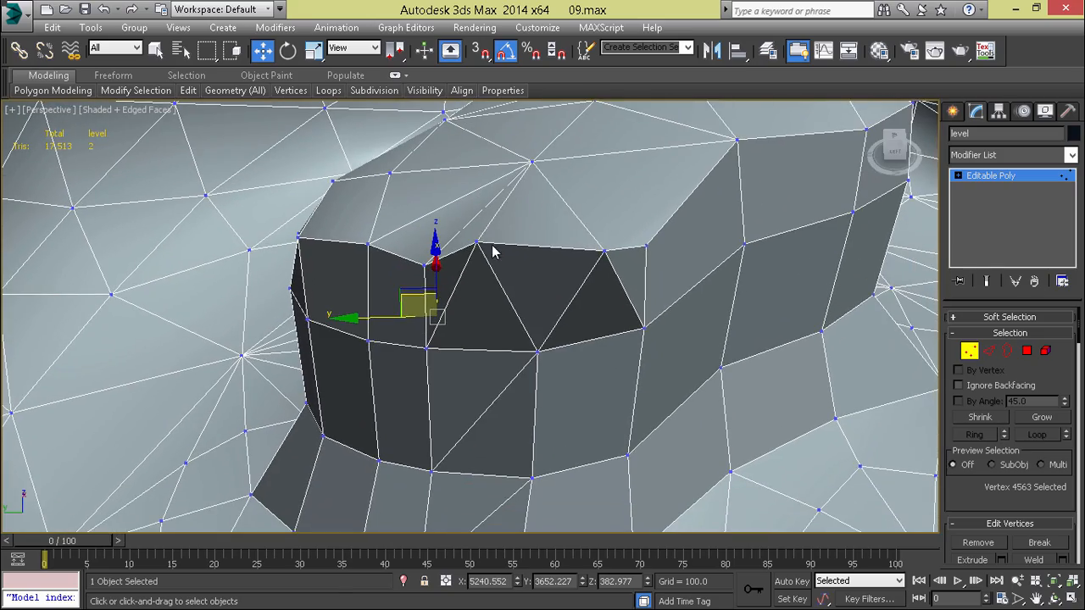
pyautogui.rightClick(492, 252)
pyautogui.click(441, 374)
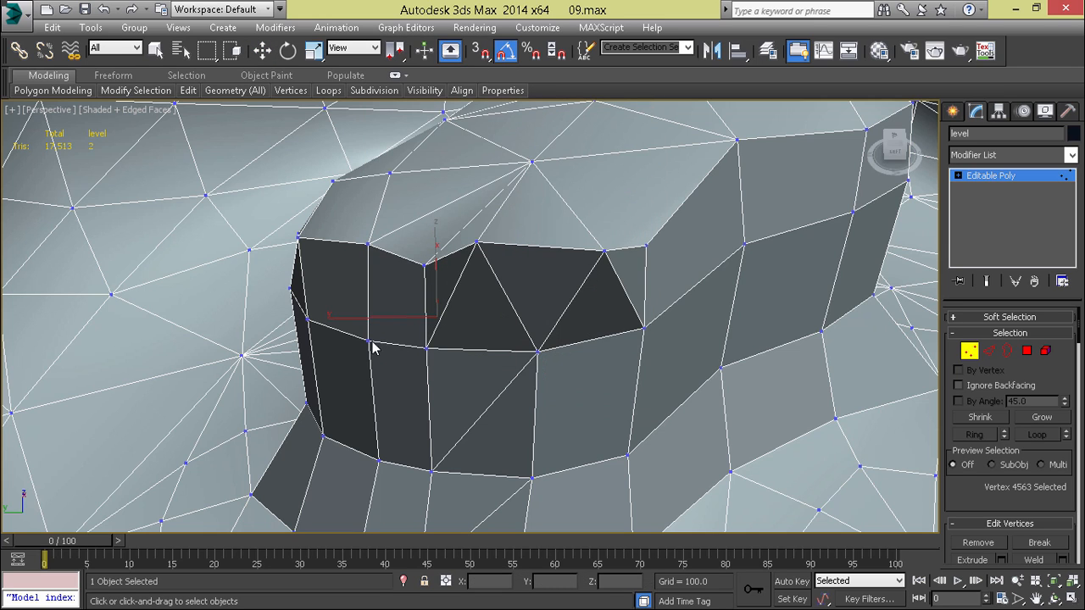
pyautogui.click(423, 348)
pyautogui.keyDown('alt'); pyautogui.moveTo(423, 348); pyautogui.dragTo(379, 362, button='middle'); pyautogui.keyUp('alt')
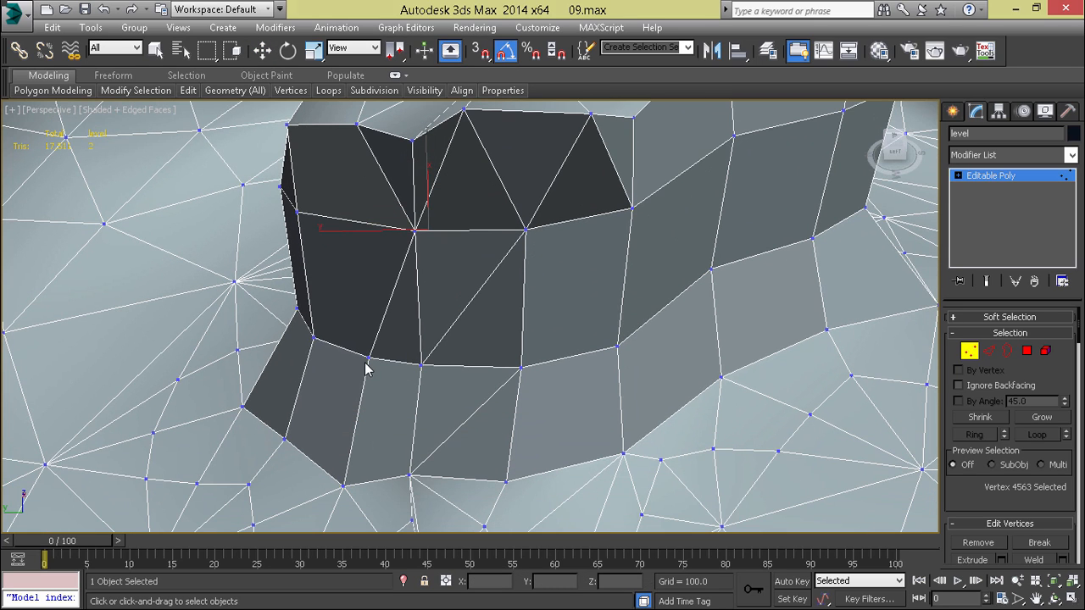
pyautogui.click(367, 359)
pyautogui.click(421, 362)
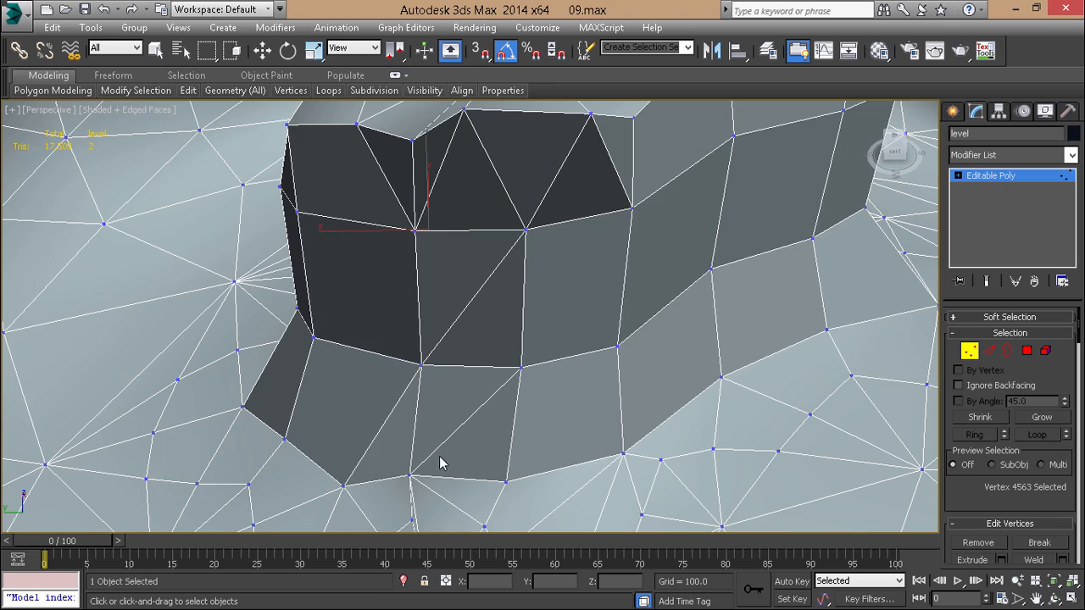
# Step: Target-weld the stray ground vertex just below the rock's front base onto the base vertex above it
pyautogui.keyDown('alt'); pyautogui.moveTo(441, 461); pyautogui.dragTo(382, 398, button='middle'); pyautogui.keyUp('alt')
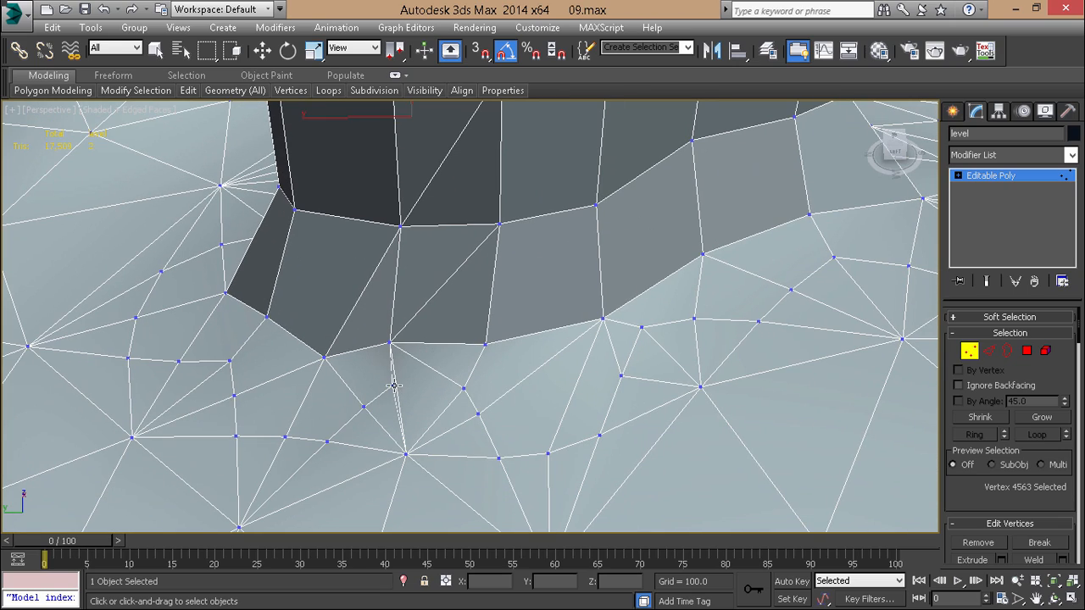
pyautogui.click(387, 343)
pyautogui.keyDown('alt'); pyautogui.moveTo(496, 298); pyautogui.dragTo(387, 312, button='middle'); pyautogui.keyUp('alt')
pyautogui.press('w')
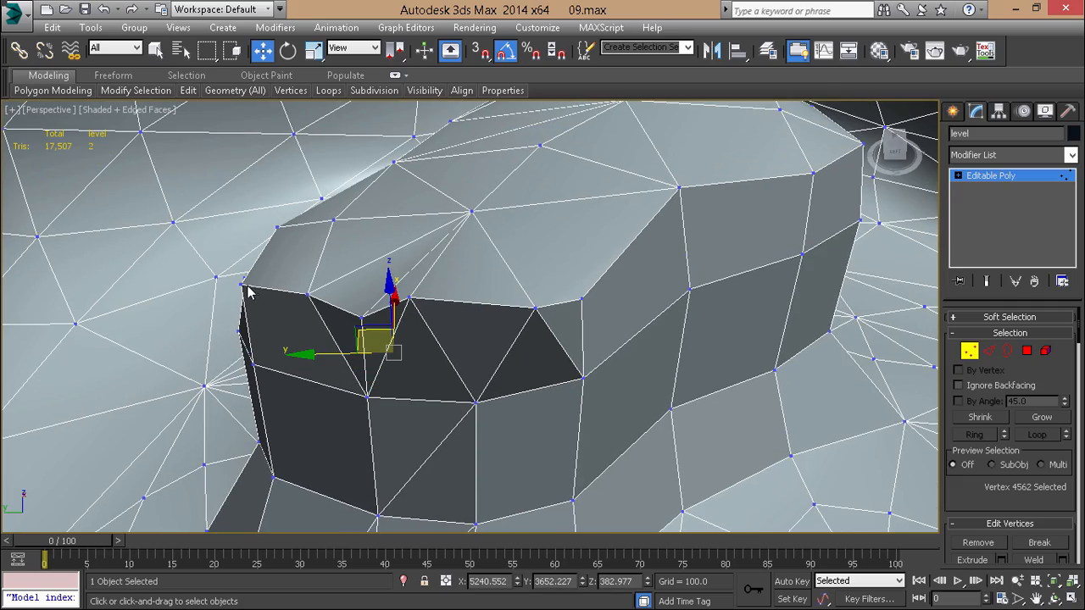
# Step: Move the base vertex of the rock's sharp corner inward toward the wall, to about X 5069, Y 3929
pyautogui.click(243, 285)
pyautogui.scroll(-3, 281, 323)
pyautogui.moveTo(284, 322)
pyautogui.keyDown('alt'); pyautogui.mouseDown(button='middle')
pyautogui.moveTo(488, 307)
pyautogui.moveTo(452, 344)
pyautogui.moveTo(344, 296)
pyautogui.moveTo(378, 355)
pyautogui.mouseUp(button='middle'); pyautogui.keyUp('alt')
pyautogui.hotkey('alt', 'x')
pyautogui.hotkey('alt', 'x')
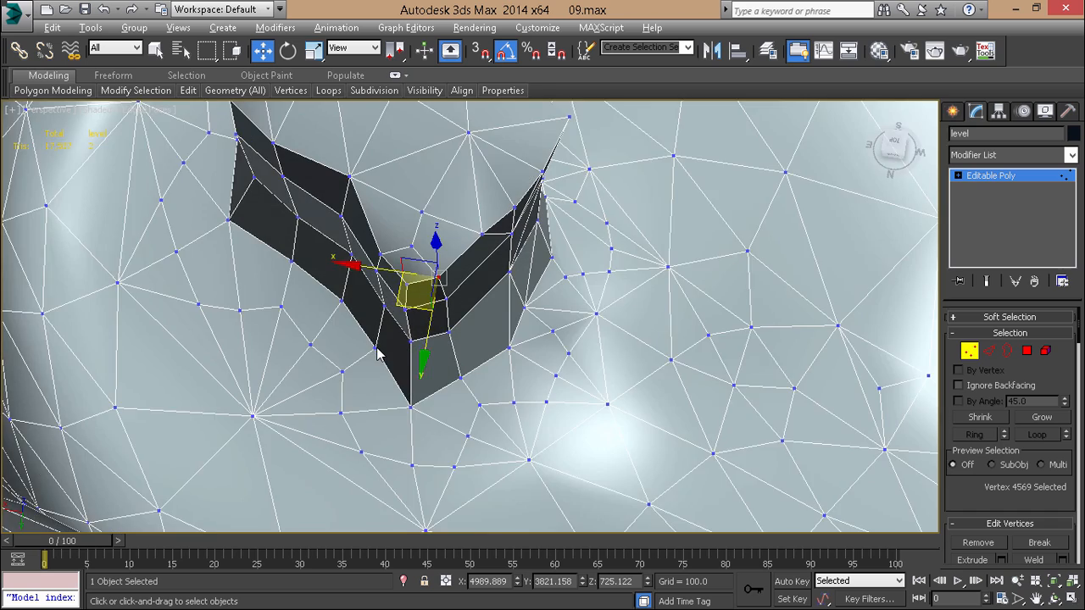
pyautogui.scroll(2, 379, 354)
pyautogui.click(426, 412)
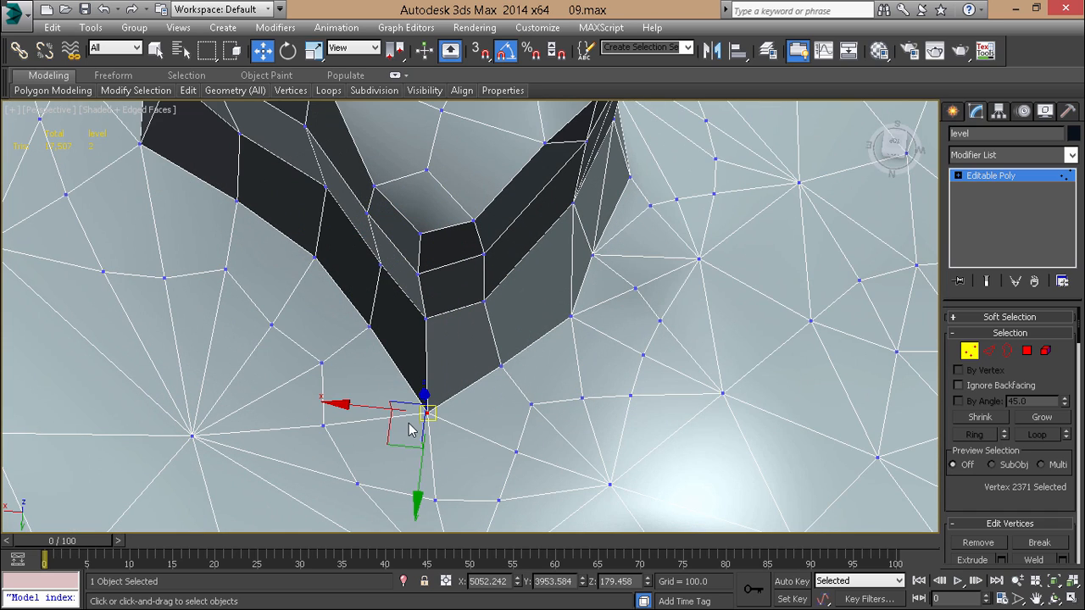
pyautogui.click(368, 323)
pyautogui.moveTo(338, 357); pyautogui.dragTo(374, 379)
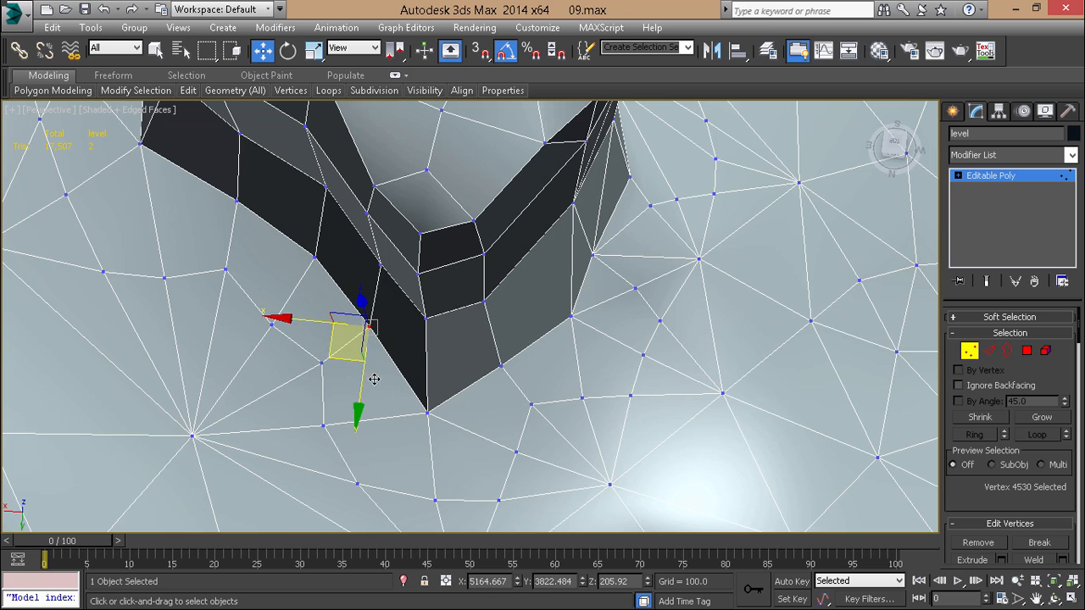
pyautogui.click(427, 413)
pyautogui.moveTo(385, 426); pyautogui.dragTo(379, 423)
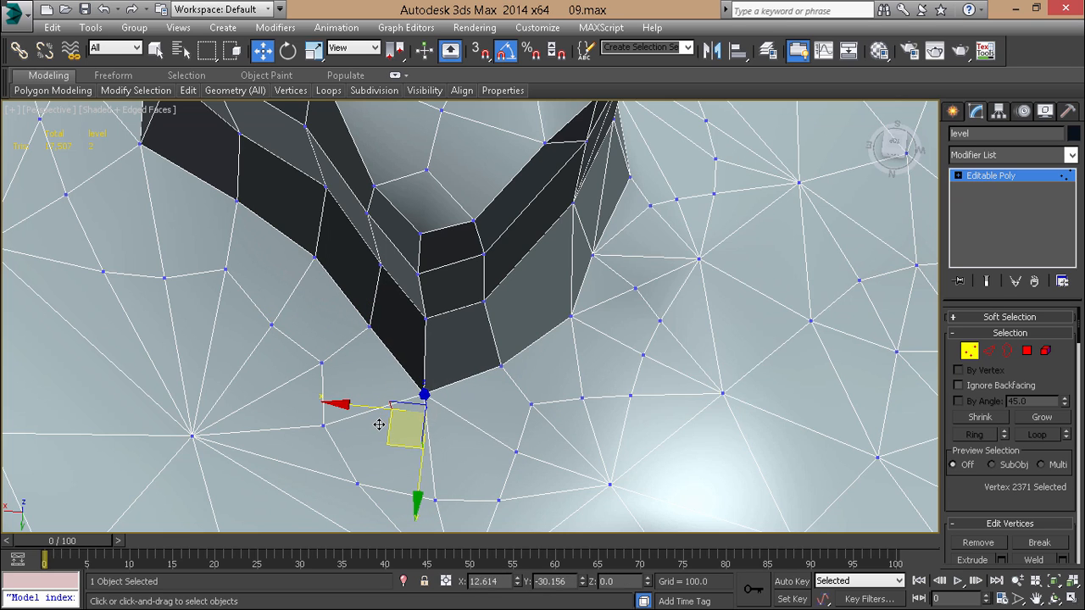
# Step: Target-weld the stray vertex just inside the rim at the rock's sharp corner onto the junction vertex behind it
pyautogui.moveTo(455, 365); pyautogui.dragTo(472, 432, button='middle')
pyautogui.rightClick(494, 234)
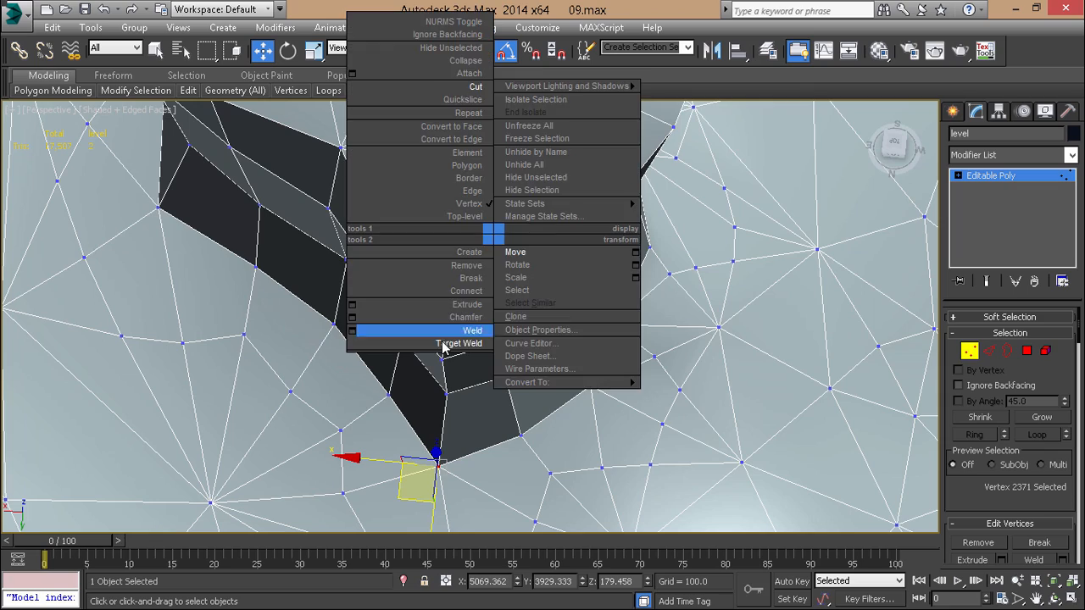
pyautogui.click(443, 344)
pyautogui.click(467, 205)
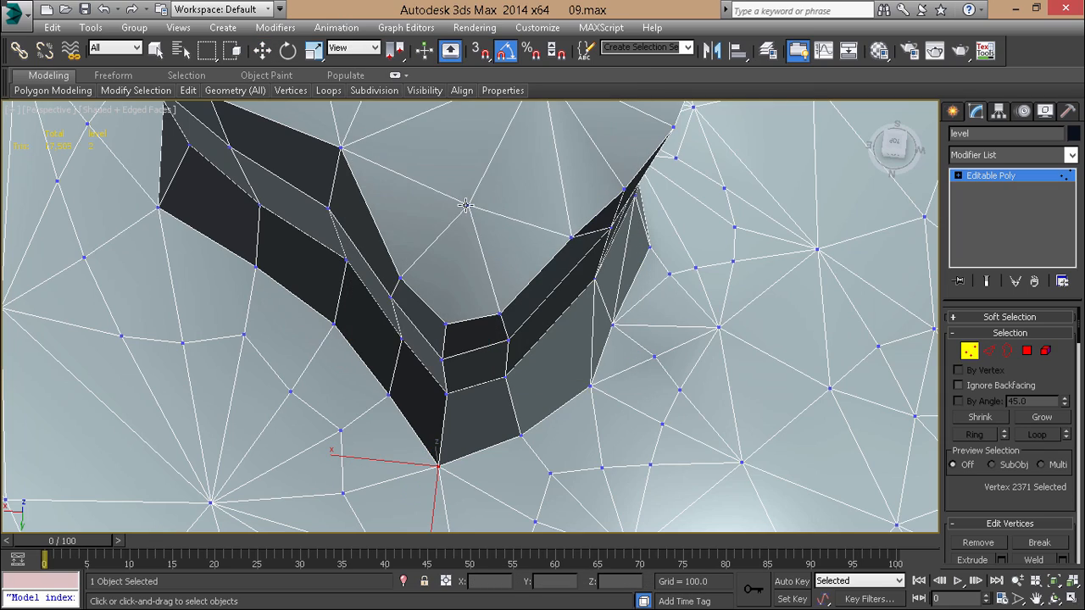
pyautogui.moveTo(555, 239); pyautogui.dragTo(615, 295, button='middle')
pyautogui.scroll(-2, 448, 296)
pyautogui.moveTo(399, 200); pyautogui.dragTo(387, 277, button='middle')
pyautogui.press('w')
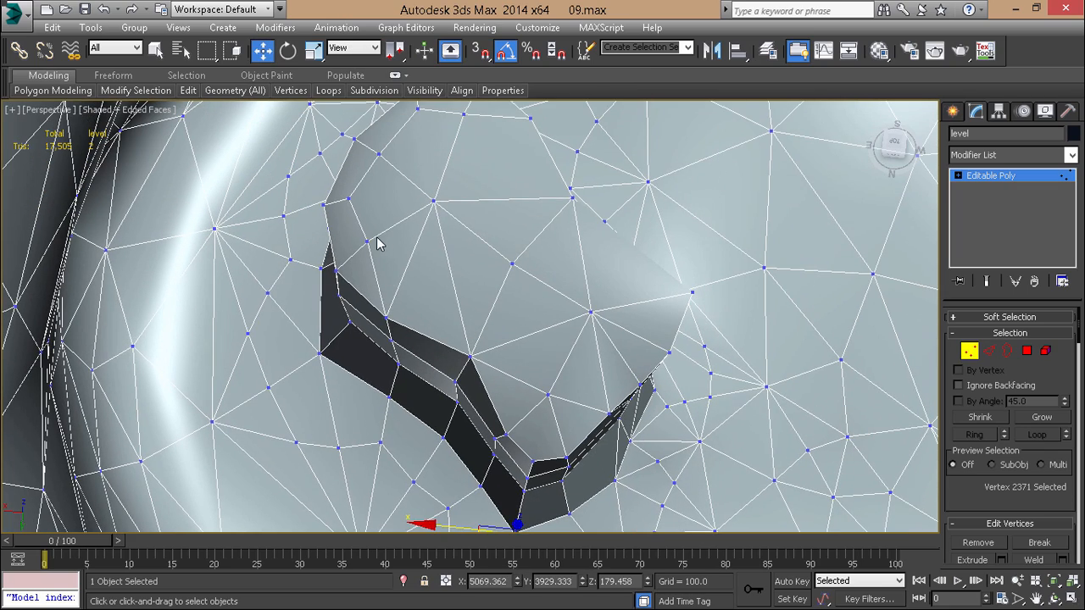
# Step: Examine the rock's rim, side walls and base from several angles for remaining stray vertices
pyautogui.click(364, 243)
pyautogui.press('z')
pyautogui.scroll(-7, 365, 243)
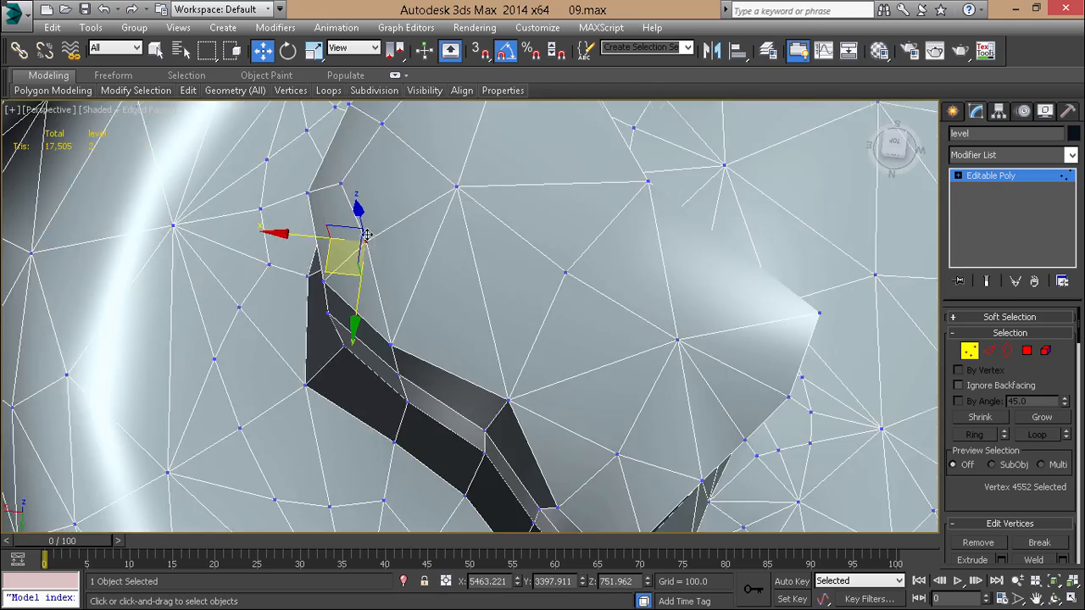
pyautogui.keyDown('alt'); pyautogui.moveTo(366, 242); pyautogui.dragTo(424, 264, button='middle'); pyautogui.keyUp('alt')
pyautogui.moveTo(423, 265); pyautogui.dragTo(545, 210, button='middle')
pyautogui.keyDown('alt'); pyautogui.moveTo(483, 291); pyautogui.dragTo(339, 274, button='middle'); pyautogui.keyUp('alt')
pyautogui.moveTo(339, 275)
pyautogui.keyDown('alt'); pyautogui.mouseDown(button='middle')
pyautogui.moveTo(363, 224)
pyautogui.moveTo(322, 240)
pyautogui.moveTo(344, 274)
pyautogui.mouseUp(button='middle'); pyautogui.keyUp('alt')
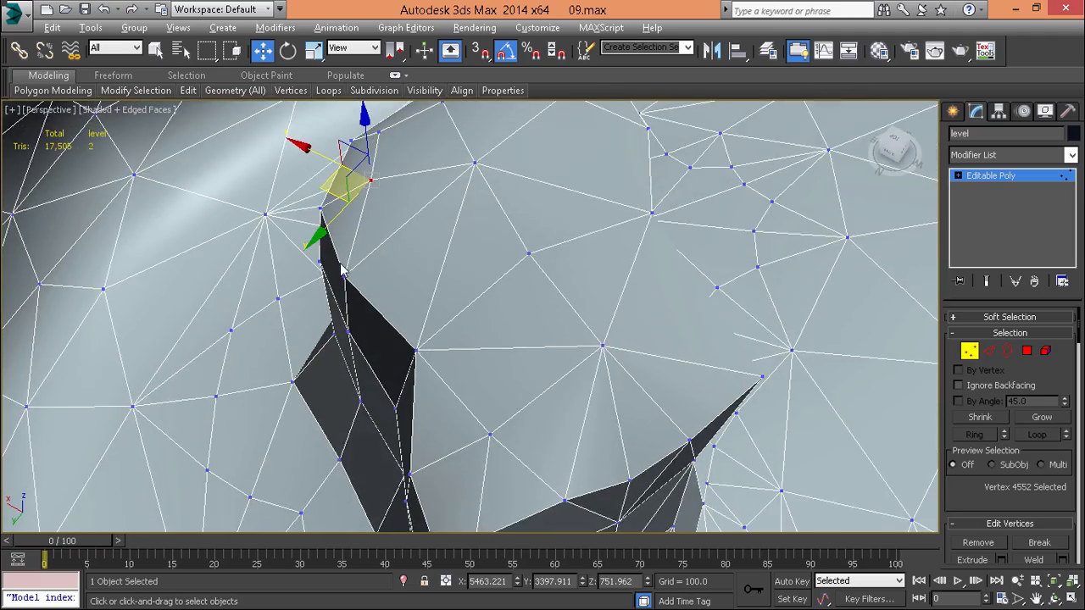
pyautogui.moveTo(470, 331); pyautogui.dragTo(560, 282, button='middle')
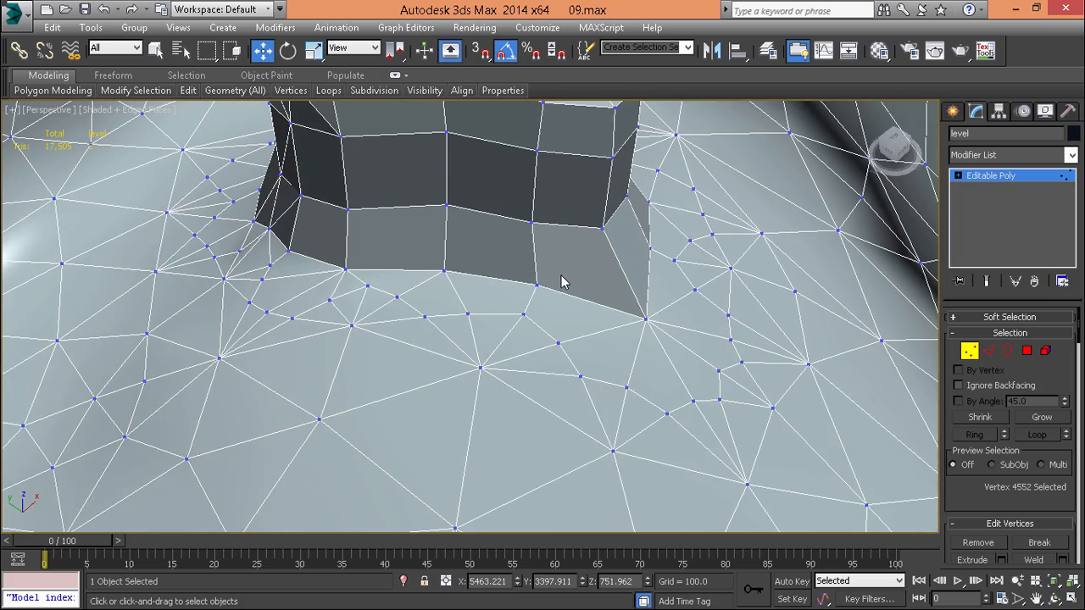
# Step: Remove the six-edge chain and the neighbouring five-edge chain, with their vertices, from the ground along the rock's base
pyautogui.press('2')
pyautogui.doubleClick(484, 317)
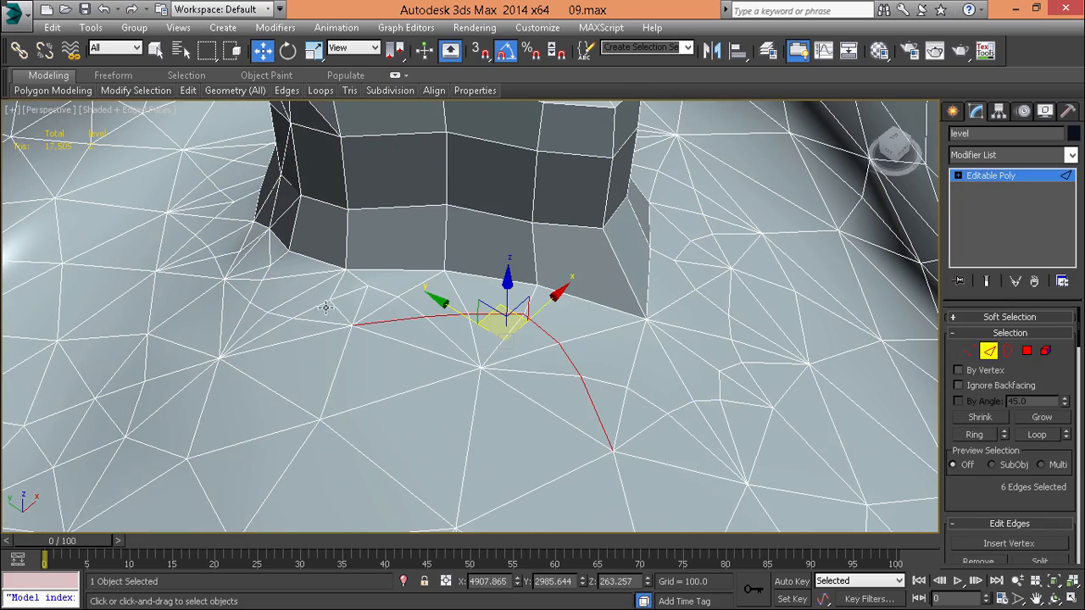
pyautogui.hotkey('ctrl', 'BackSpace')
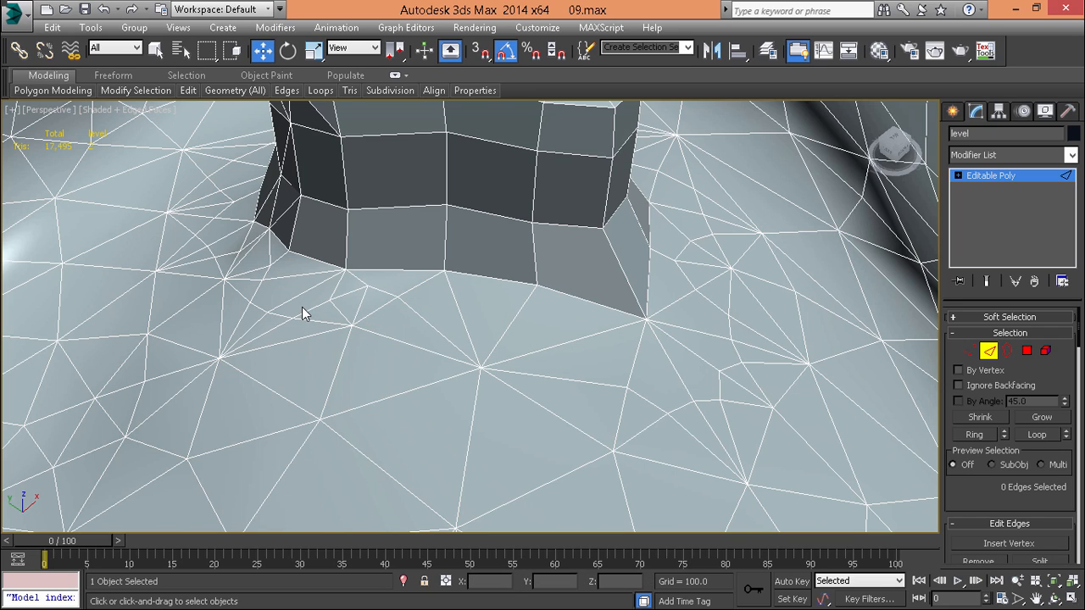
pyautogui.doubleClick(302, 314)
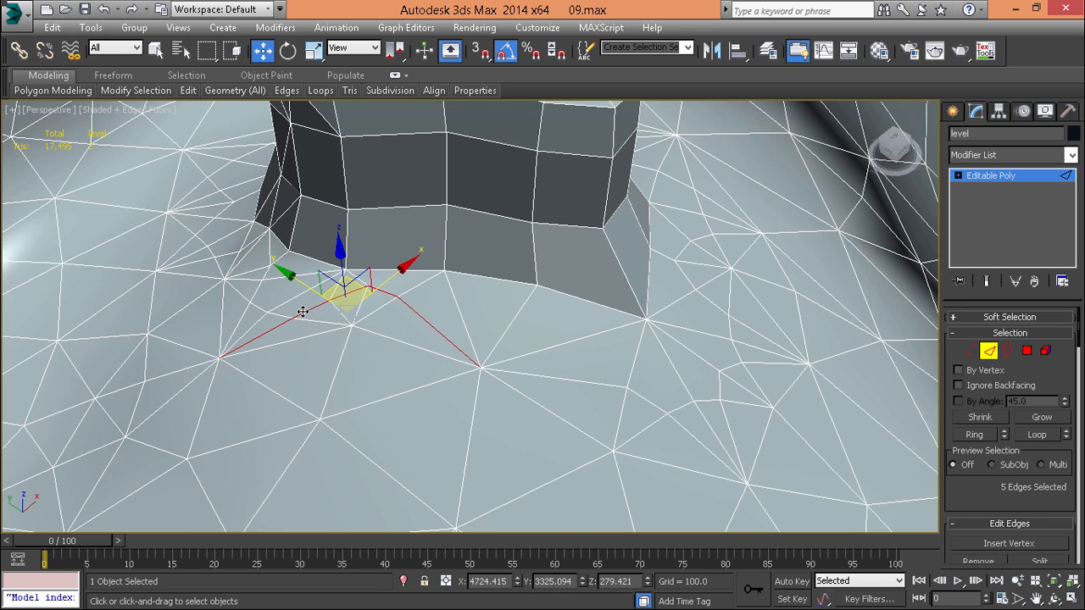
pyautogui.hotkey('ctrl', 'BackSpace')
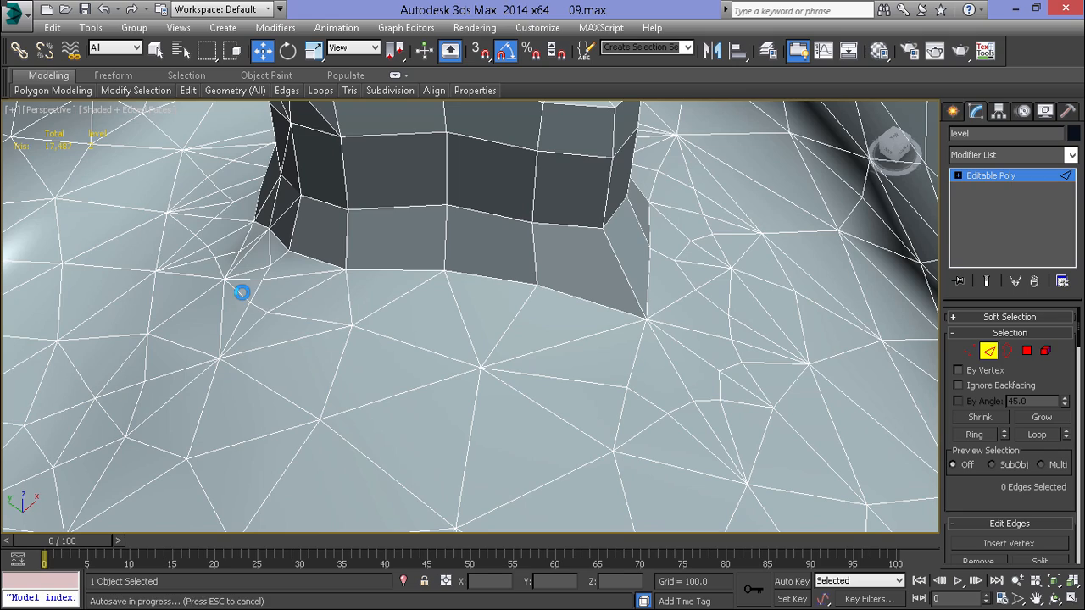
# Step: Remove the three-edge chain and two short leftover edges, with their vertices, from the ground beside the rock's base
pyautogui.doubleClick(241, 294)
pyautogui.moveTo(240, 294); pyautogui.dragTo(358, 306, button='middle')
pyautogui.scroll(2, 359, 306)
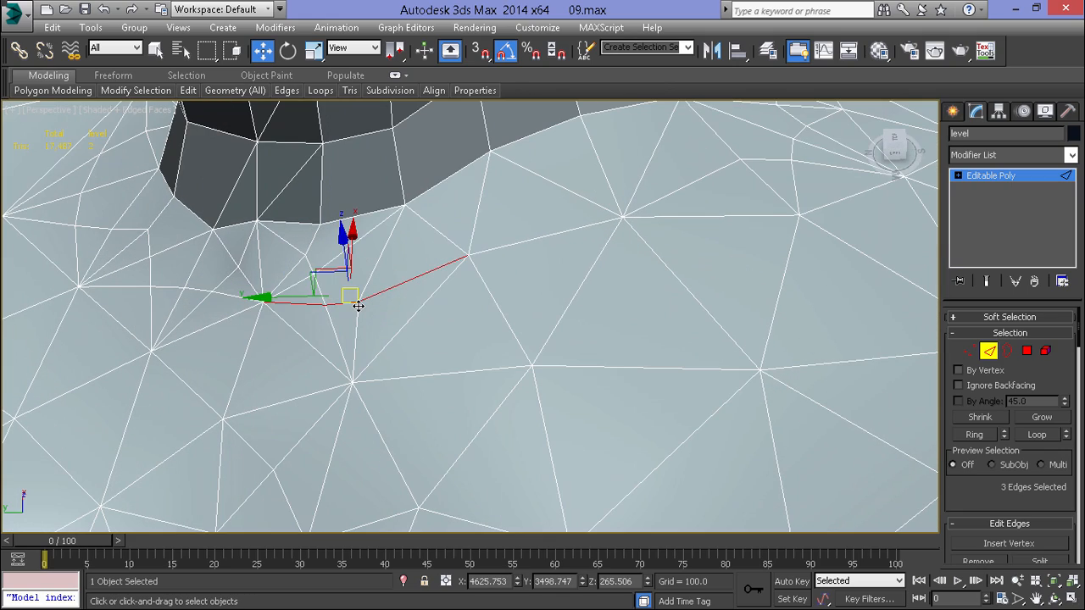
pyautogui.hotkey('ctrl', 'BackSpace')
pyautogui.click(329, 319)
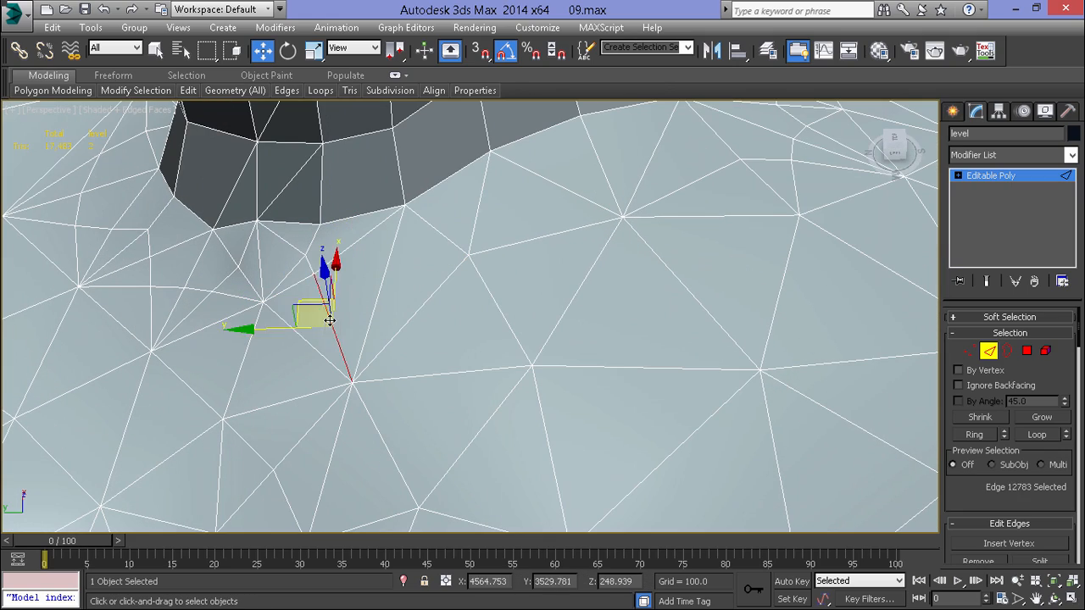
pyautogui.hotkey('ctrl', 'BackSpace')
pyautogui.click(328, 320)
pyautogui.hotkey('ctrl', 'BackSpace')
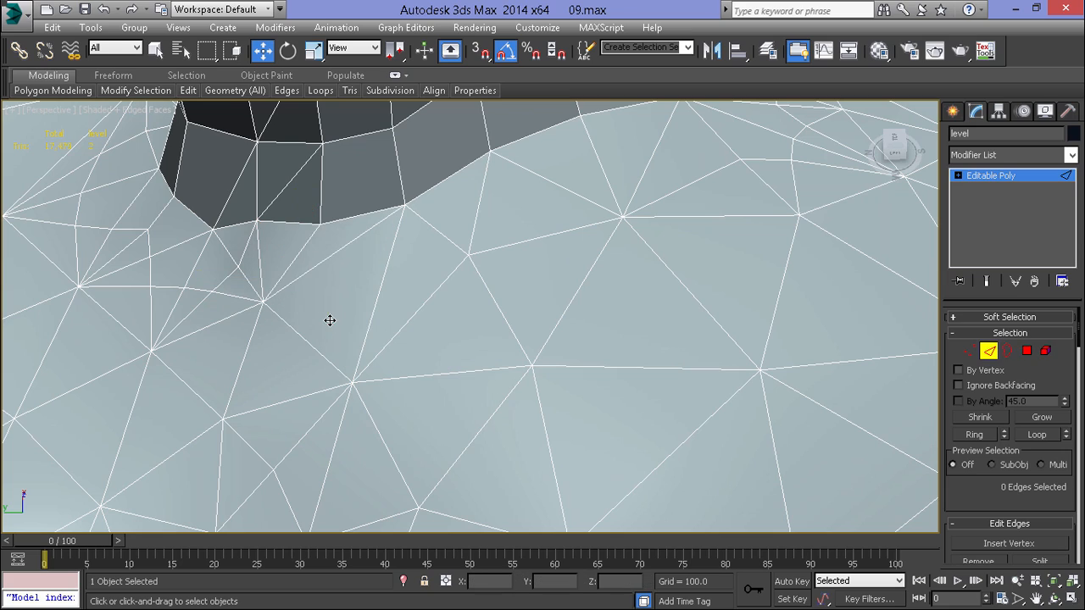
# Step: Remove two more short ground edges and the nine connected edges around the rock's base corner, including their vertices
pyautogui.click(232, 273)
pyautogui.hotkey('ctrl', 'BackSpace')
pyautogui.click(221, 289)
pyautogui.hotkey('ctrl', 'BackSpace')
pyautogui.moveTo(196, 276); pyautogui.dragTo(371, 303, button='middle')
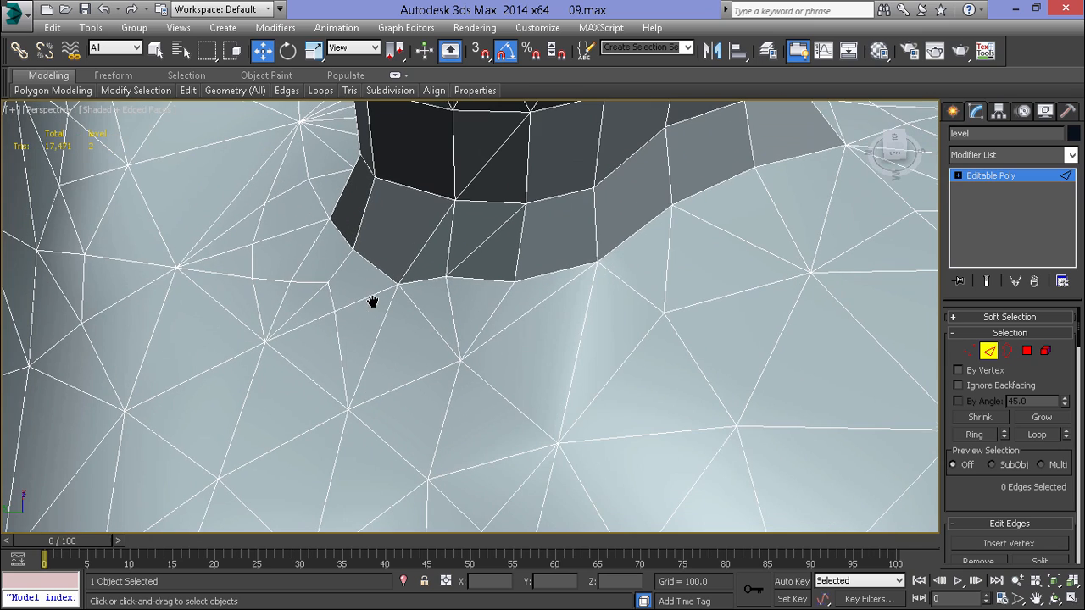
pyautogui.doubleClick(298, 281)
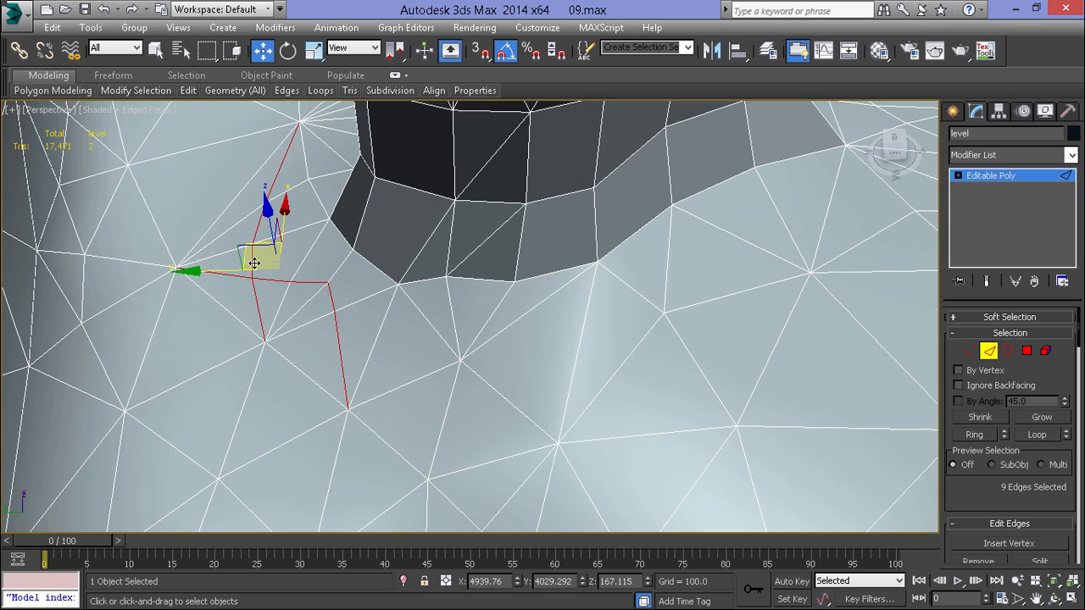
pyautogui.hotkey('ctrl', 'BackSpace')
# Step: Remove the leftover edges, with their vertices, from the ground around the rock's wall-facing side
pyautogui.keyDown('alt'); pyautogui.moveTo(261, 258); pyautogui.dragTo(272, 247, button='middle'); pyautogui.keyUp('alt')
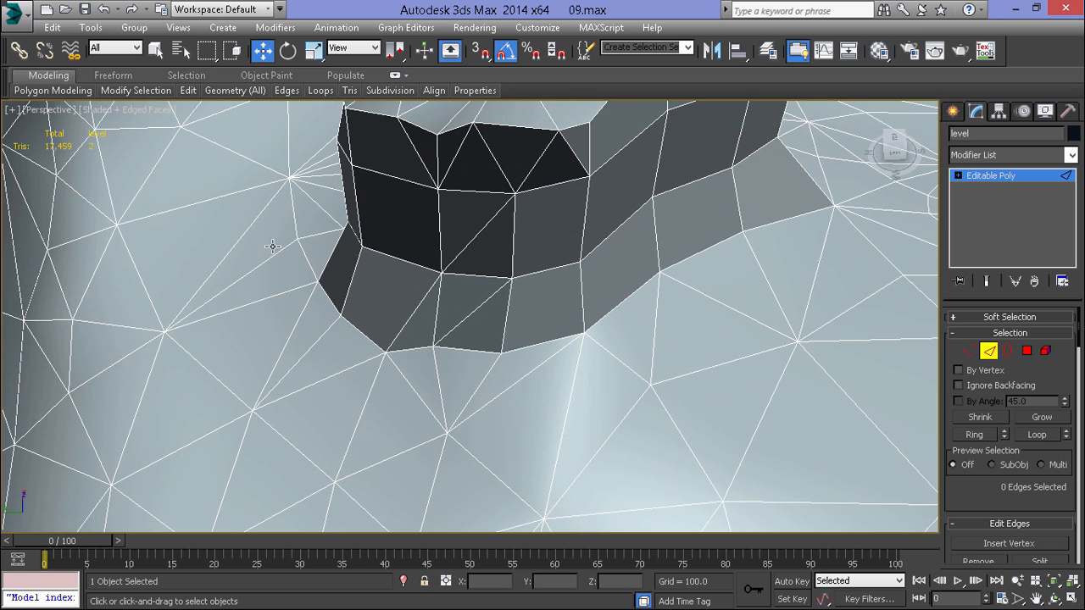
pyautogui.click(304, 195)
pyautogui.scroll(-4, 304, 195)
pyautogui.keyDown('alt'); pyautogui.moveTo(305, 198); pyautogui.dragTo(355, 291, button='middle'); pyautogui.keyUp('alt')
pyautogui.scroll(4, 340, 389)
pyautogui.doubleClick(273, 256)
pyautogui.click(271, 256)
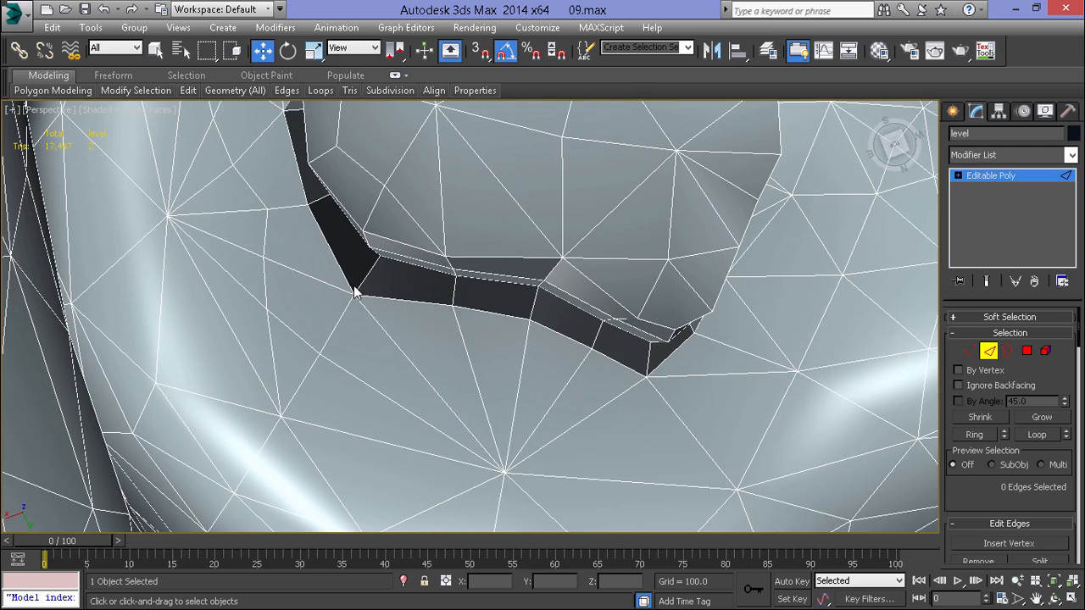
# Step: Remove the six-edge chain, with its vertices, from the ground between the rock and the canyon wall
pyautogui.doubleClick(267, 235)
pyautogui.moveTo(278, 206); pyautogui.dragTo(285, 365, button='middle')
pyautogui.scroll(-3, 285, 365)
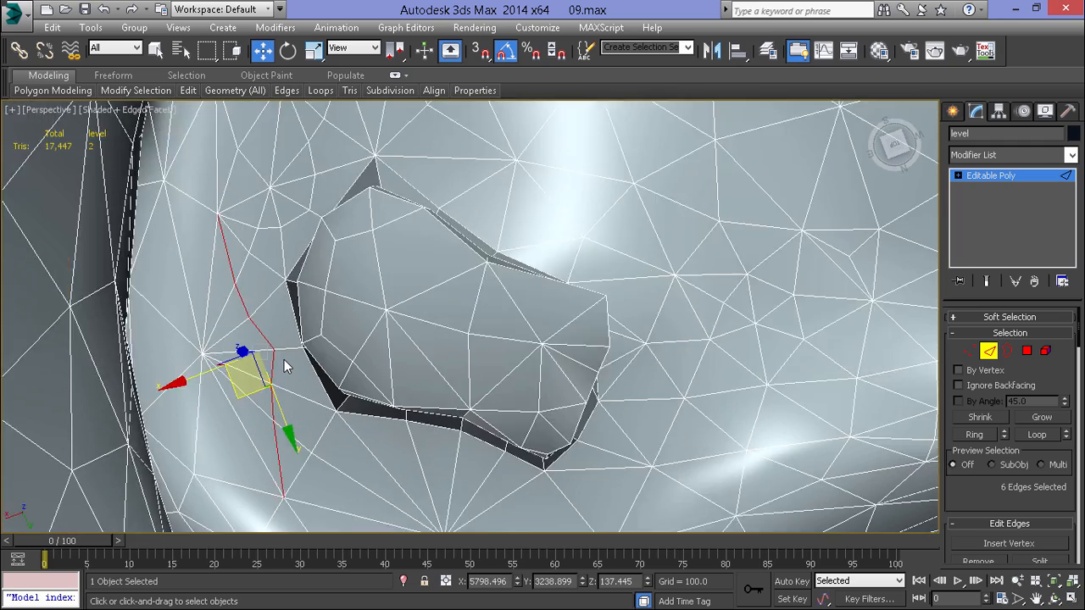
pyautogui.click(283, 360)
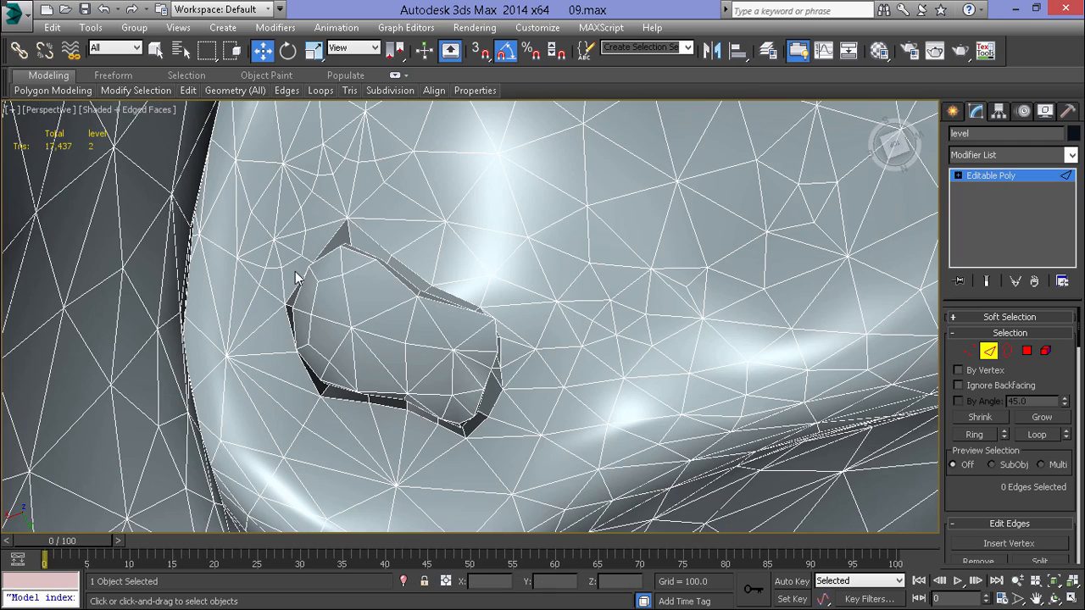
# Step: Remove the fourteen edges of the curved chains, with their vertices, from the ground beyond the rock's pointed end
pyautogui.doubleClick(302, 242)
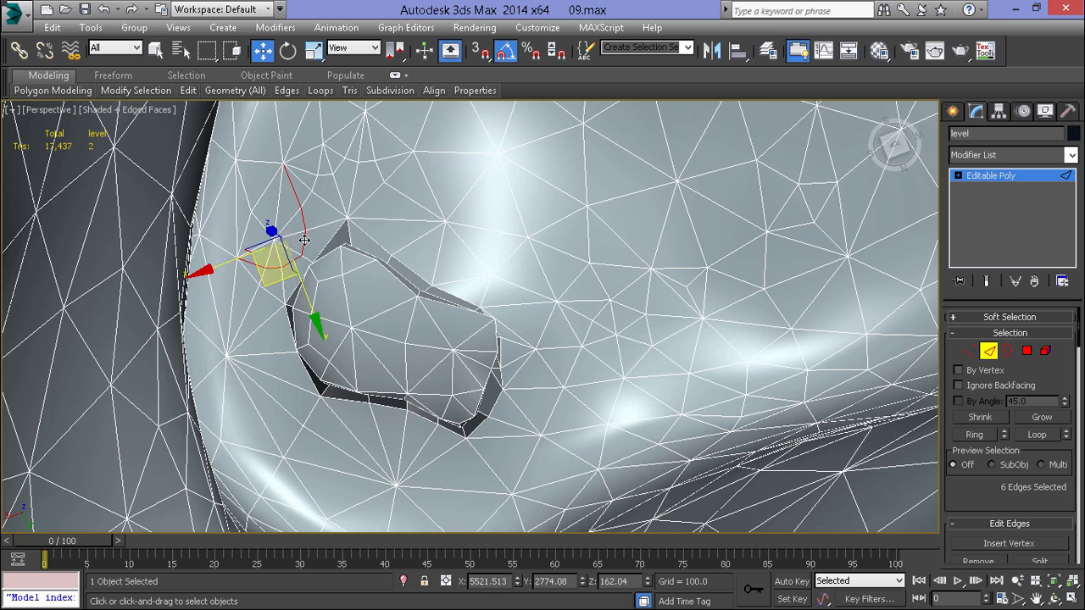
pyautogui.keyDown('ctrl'); pyautogui.doubleClick(323, 177); pyautogui.keyUp('ctrl')
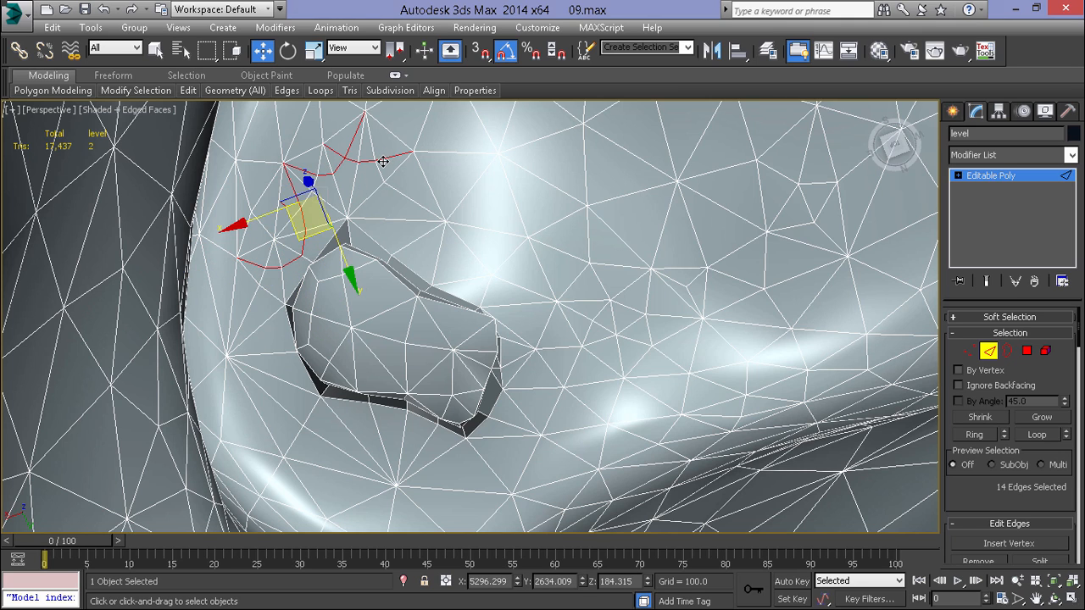
pyautogui.hotkey('ctrl', 'BackSpace')
# Step: Move the pointed base vertex inward to about X 5215, Y 2789, and its neighbouring base vertex to about X 5436, Y 2886
pyautogui.keyDown('alt'); pyautogui.moveTo(389, 181); pyautogui.dragTo(293, 244, button='middle'); pyautogui.keyUp('alt')
pyautogui.scroll(8, 294, 244)
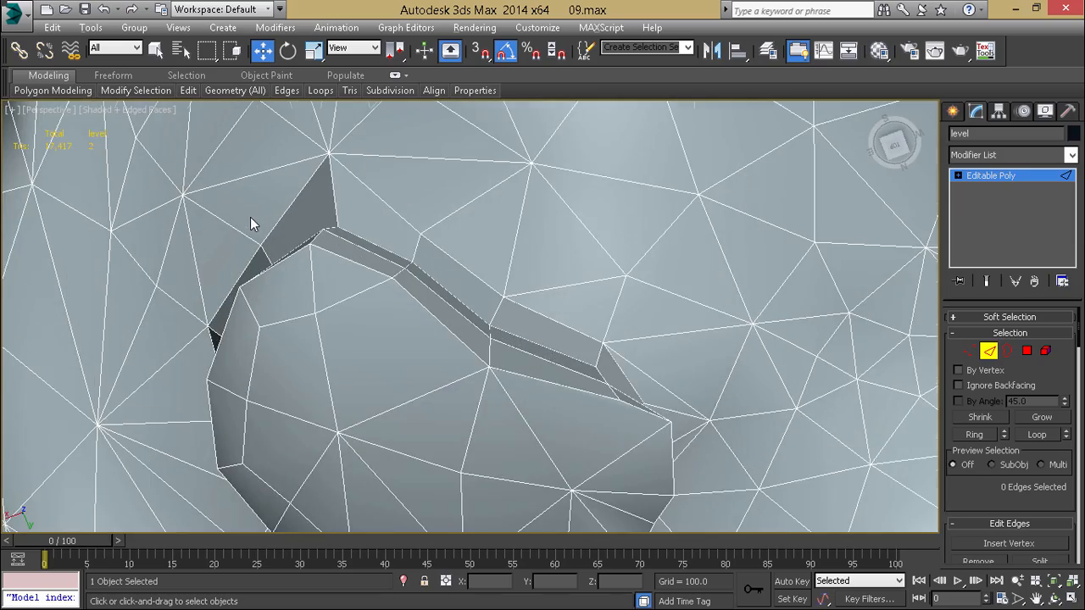
pyautogui.press('1')
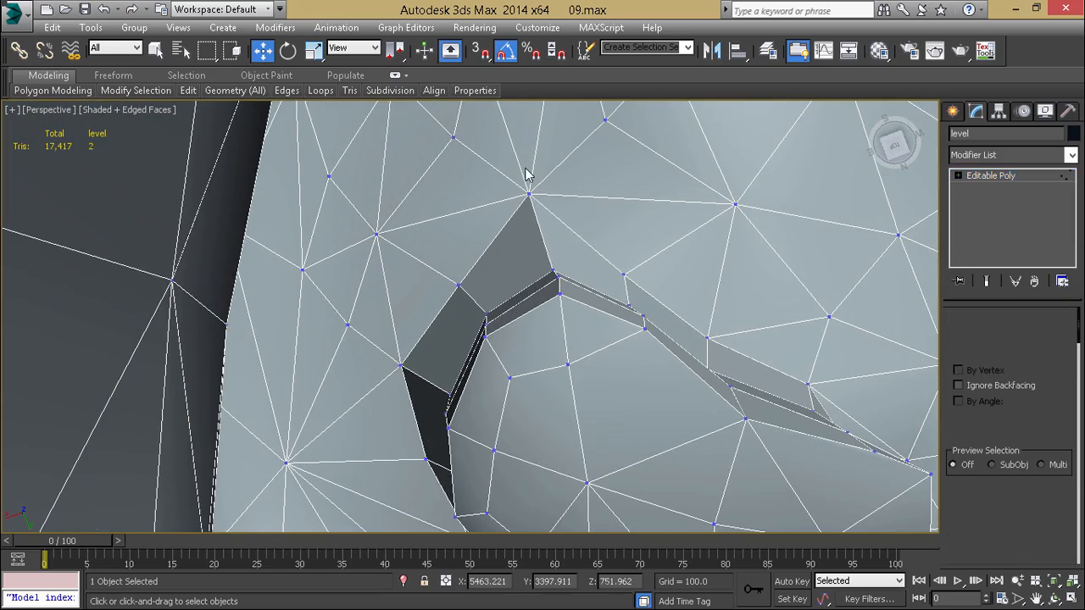
pyautogui.click(532, 194)
pyautogui.moveTo(512, 235); pyautogui.dragTo(510, 269)
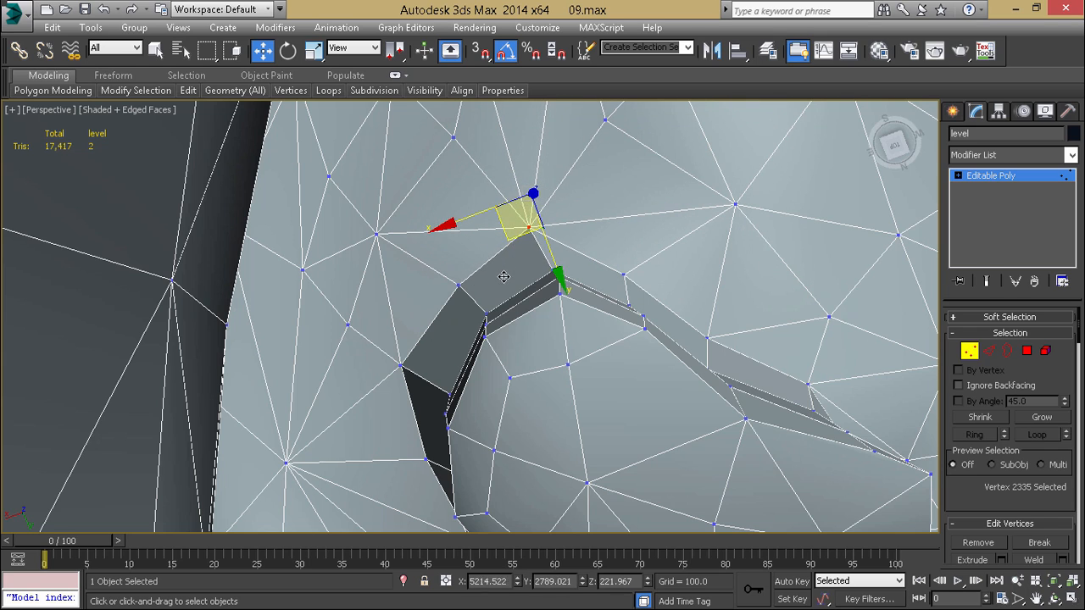
pyautogui.click(459, 285)
pyautogui.moveTo(450, 330); pyautogui.dragTo(418, 357)
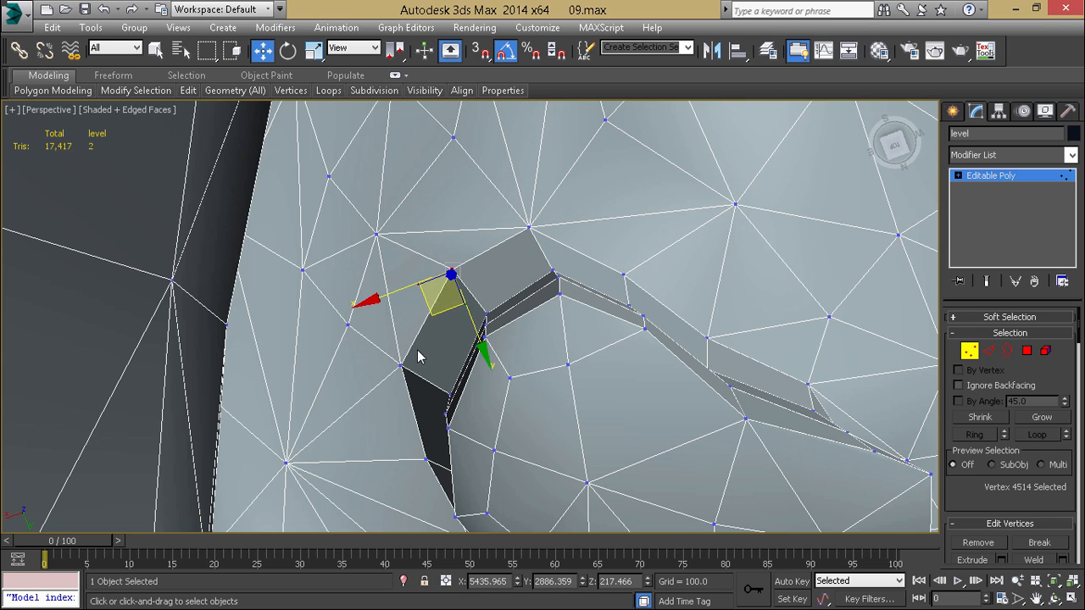
# Step: Target-weld the stray vertex at the rock's rim corner onto the adjacent rim vertex and select the merged vertex
pyautogui.scroll(-3, 588, 295)
pyautogui.moveTo(588, 295); pyautogui.dragTo(540, 215, button='middle')
pyautogui.moveTo(555, 277); pyautogui.dragTo(535, 252, button='middle')
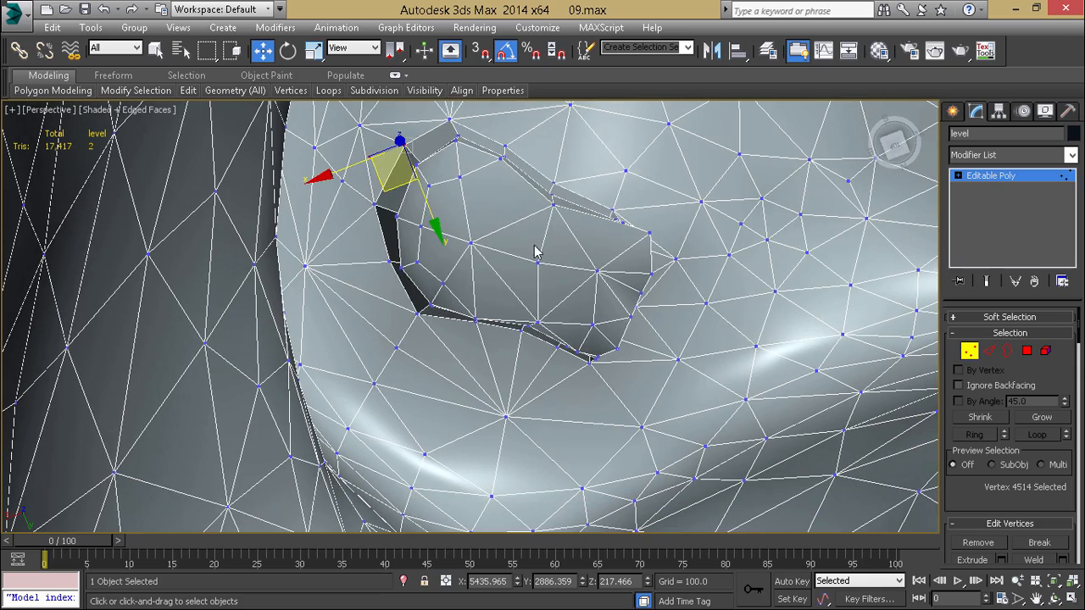
pyautogui.click(465, 351)
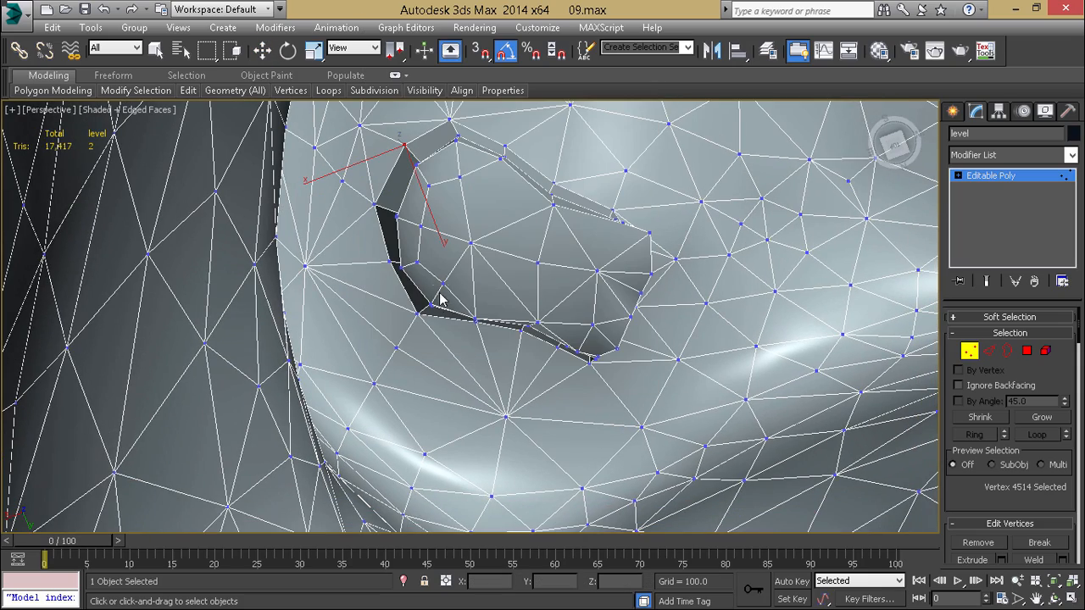
pyautogui.press('w')
pyautogui.click(432, 303)
pyautogui.scroll(5, 432, 303)
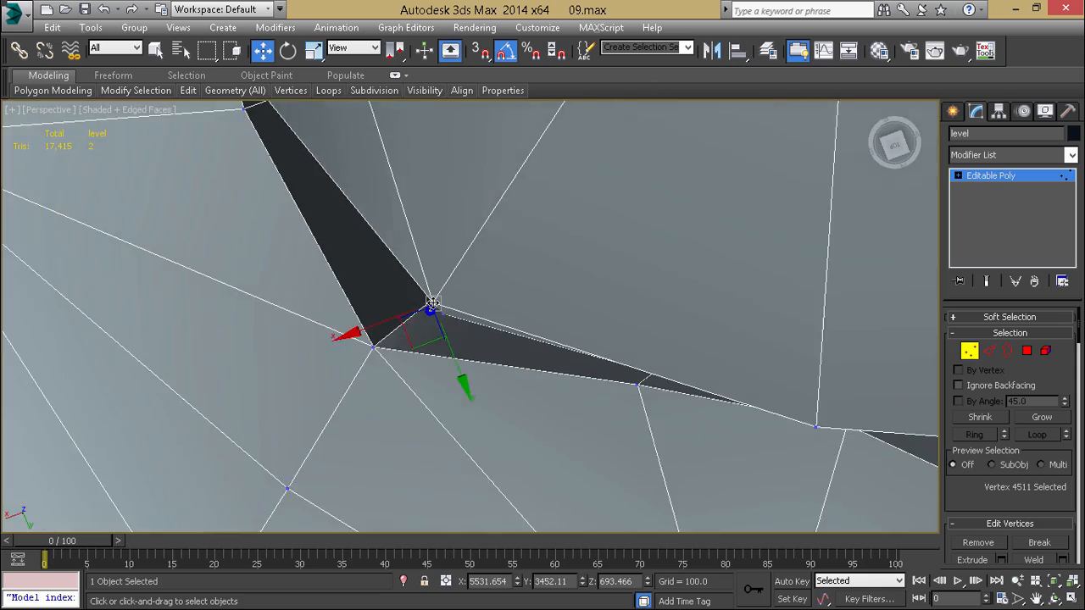
# Step: Raise the vertex just inside the rim by about 16 units and shift the rim corner vertex to about X 5509, Y 3457
pyautogui.keyDown('alt'); pyautogui.moveTo(432, 303); pyautogui.dragTo(428, 279, button='middle'); pyautogui.keyUp('alt')
pyautogui.scroll(-5, 428, 280)
pyautogui.scroll(4, 432, 280)
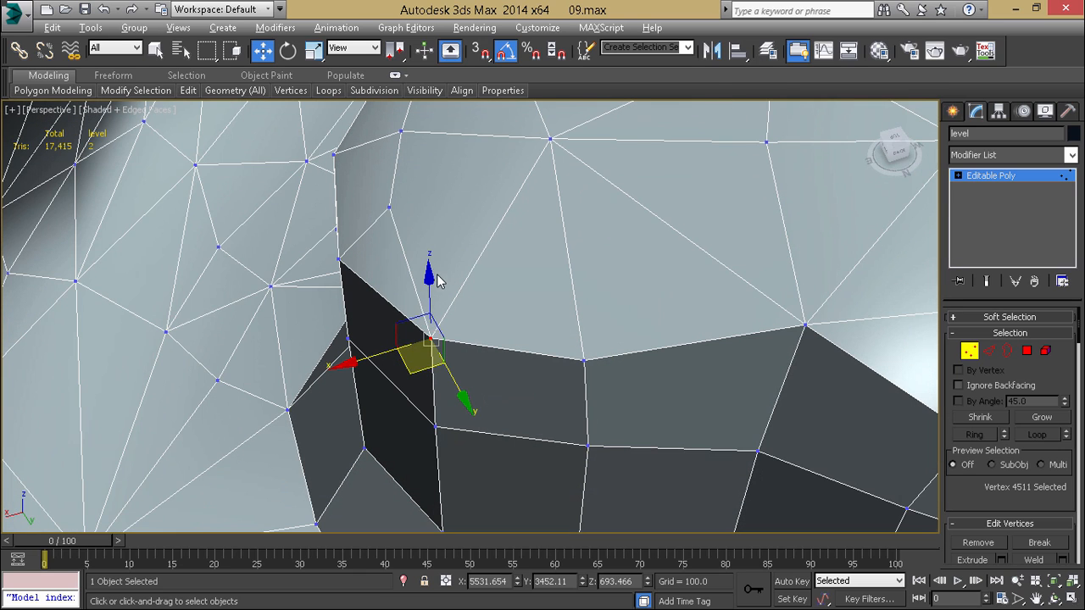
pyautogui.click(389, 208)
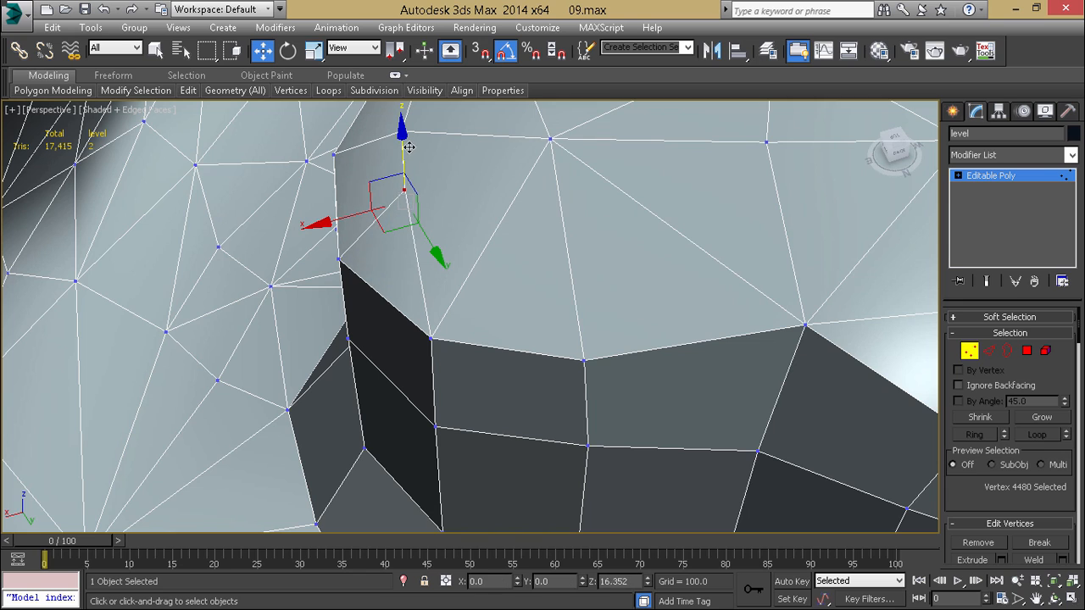
pyautogui.keyDown('alt'); pyautogui.moveTo(415, 152); pyautogui.dragTo(404, 347, button='middle'); pyautogui.keyUp('alt')
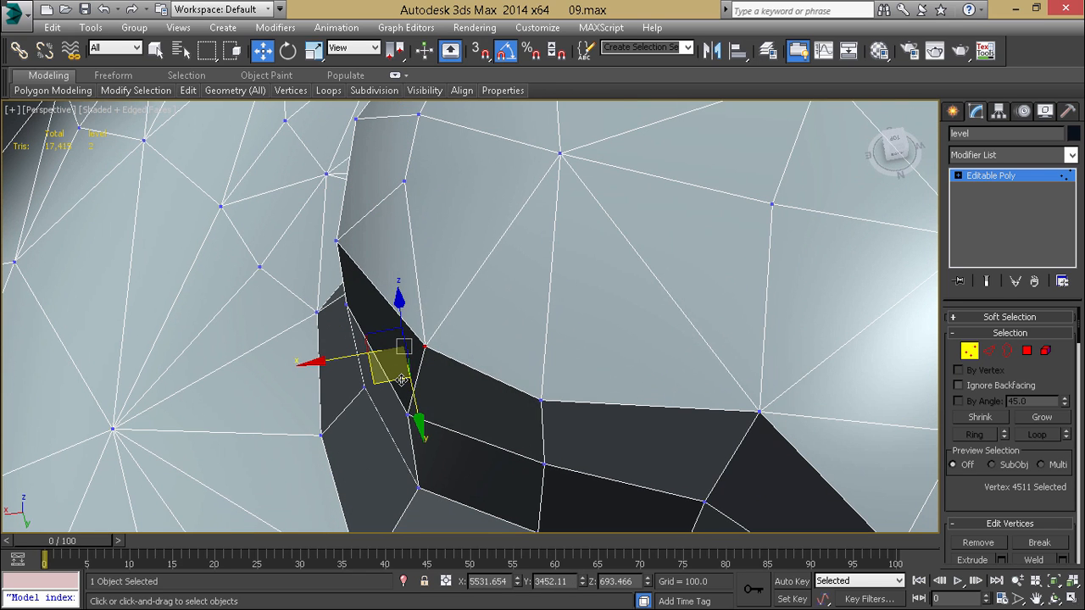
pyautogui.scroll(-4, 385, 346)
pyautogui.keyDown('alt'); pyautogui.moveTo(368, 312); pyautogui.dragTo(326, 398, button='middle'); pyautogui.keyUp('alt')
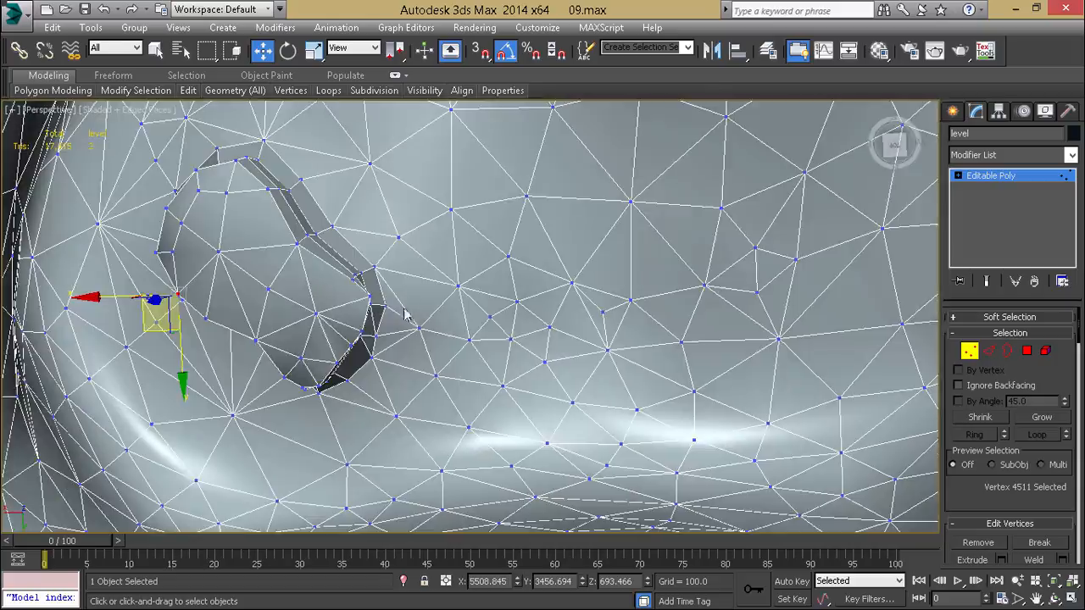
# Step: Examine the cluster of closely spaced vertices on the canyon slope from several angles and distances
pyautogui.keyDown('alt'); pyautogui.moveTo(405, 315); pyautogui.dragTo(507, 340, button='middle'); pyautogui.keyUp('alt')
pyautogui.scroll(3, 506, 283)
pyautogui.scroll(3, 485, 261)
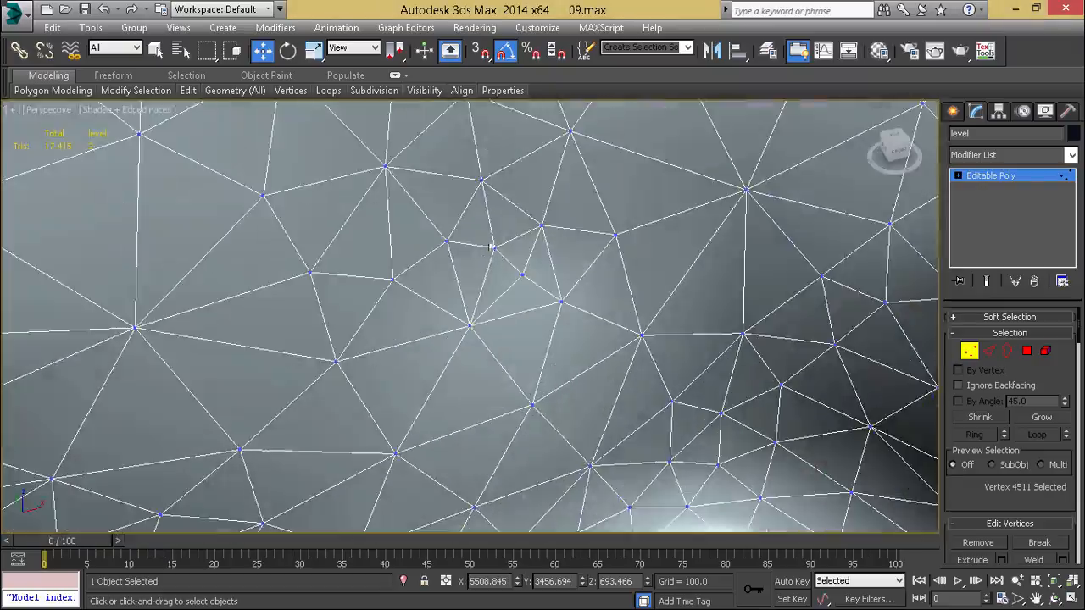
pyautogui.click(492, 247)
pyautogui.press('z')
pyautogui.scroll(-8, 512, 266)
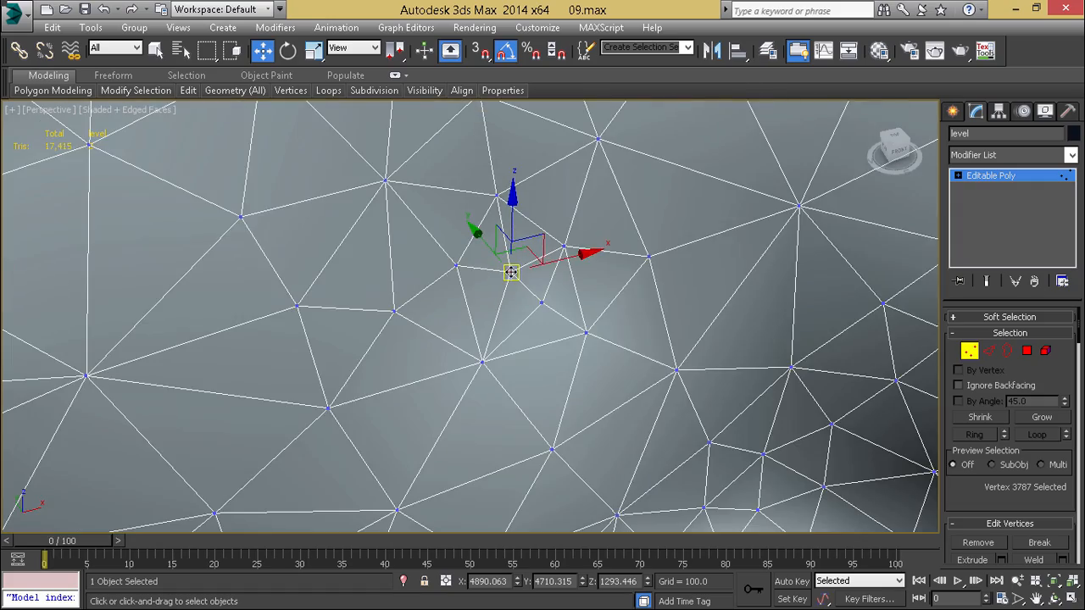
pyautogui.moveTo(512, 272)
pyautogui.keyDown('alt'); pyautogui.mouseDown(button='middle')
pyautogui.moveTo(551, 266)
pyautogui.moveTo(534, 264)
pyautogui.moveTo(552, 314)
pyautogui.mouseUp(button='middle'); pyautogui.keyUp('alt')
pyautogui.scroll(-4, 534, 265)
pyautogui.scroll(2, 542, 284)
pyautogui.scroll(4, 560, 283)
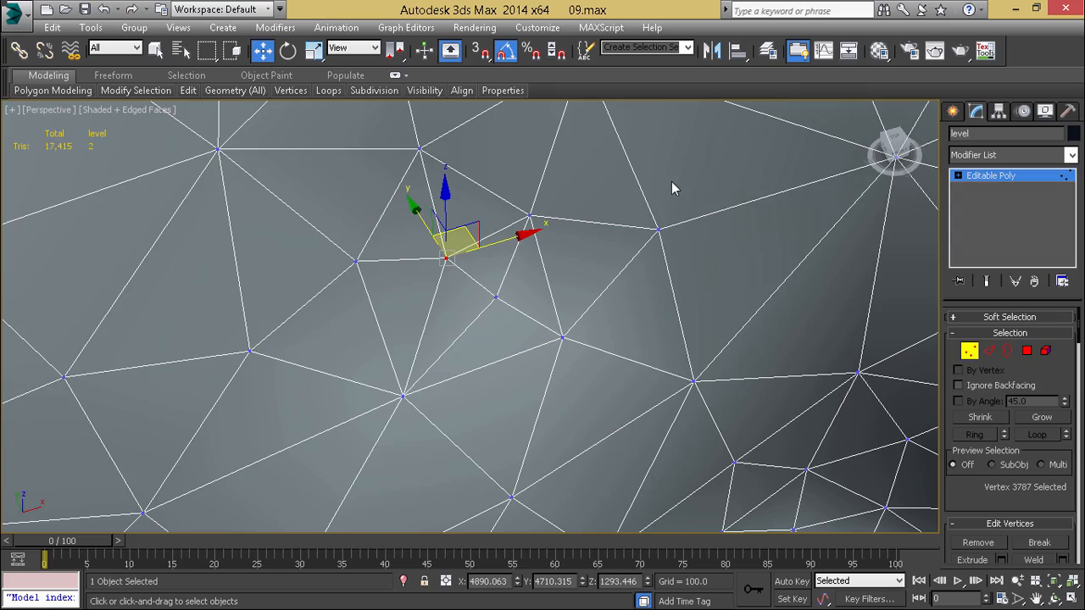
pyautogui.click(671, 182)
pyautogui.scroll(-5, 658, 206)
pyautogui.keyDown('alt'); pyautogui.moveTo(659, 206); pyautogui.dragTo(599, 296, button='middle'); pyautogui.keyUp('alt')
pyautogui.scroll(6, 577, 334)
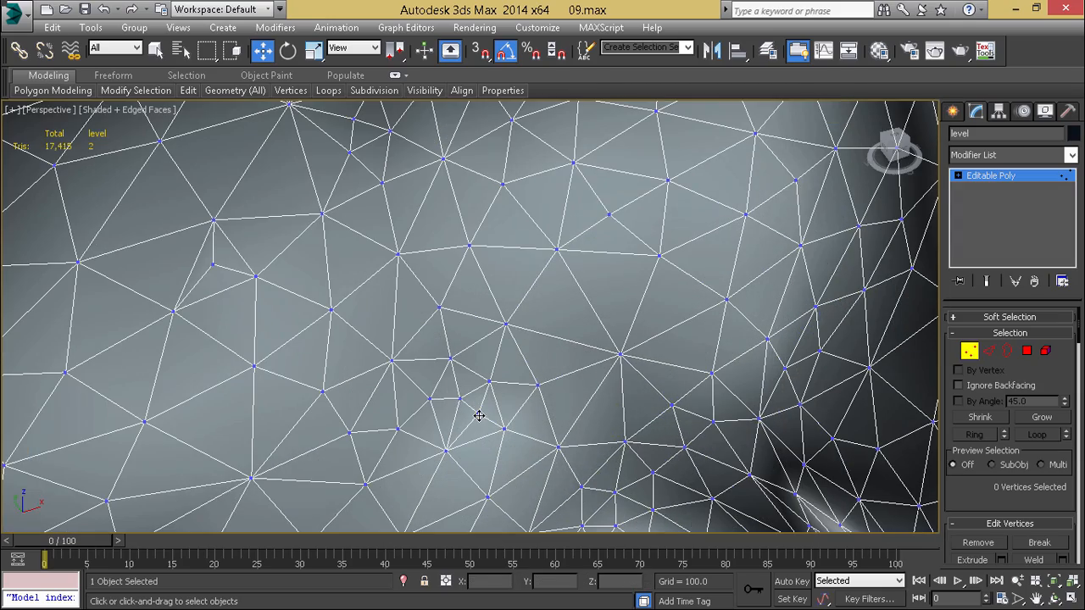
pyautogui.click(489, 382)
pyautogui.scroll(-5, 480, 399)
pyautogui.scroll(8, 480, 390)
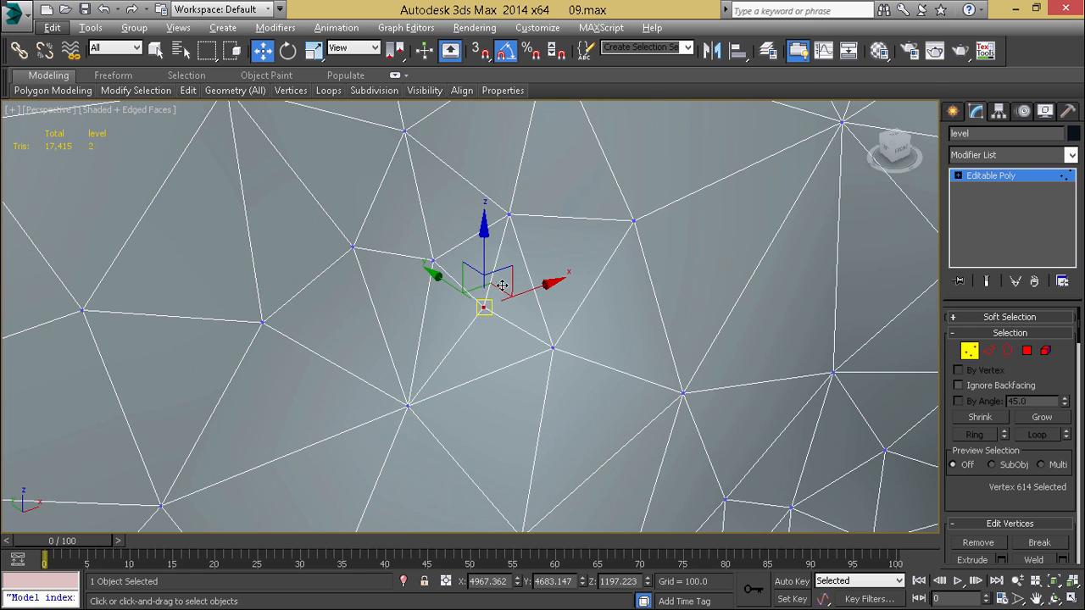
pyautogui.rightClick(549, 236)
pyautogui.click(501, 346)
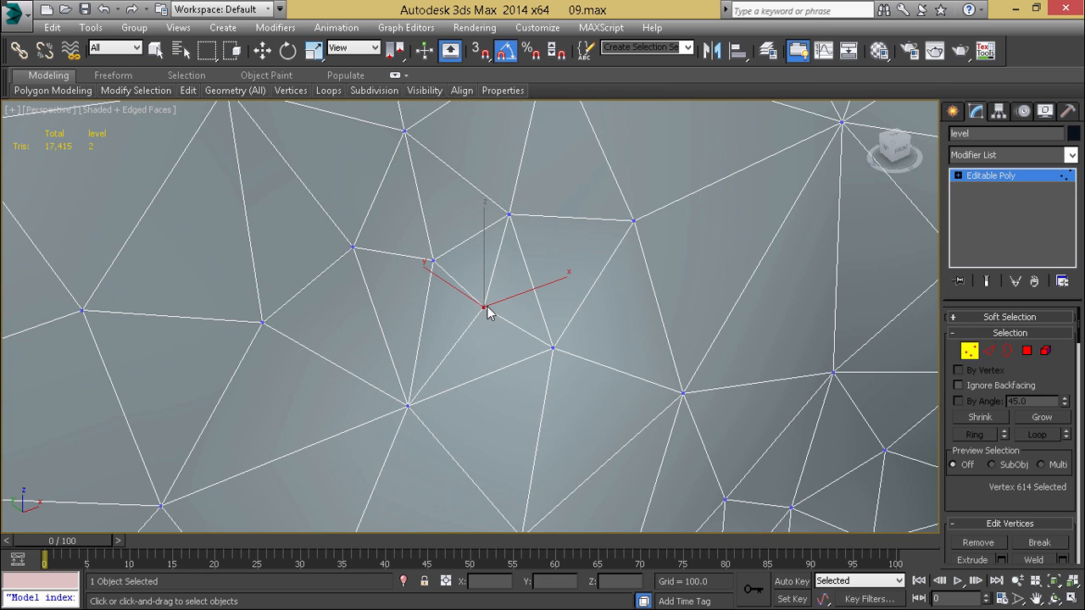
pyautogui.rightClick(491, 321)
pyautogui.rightClick(499, 326)
pyautogui.click(441, 434)
pyautogui.press('w')
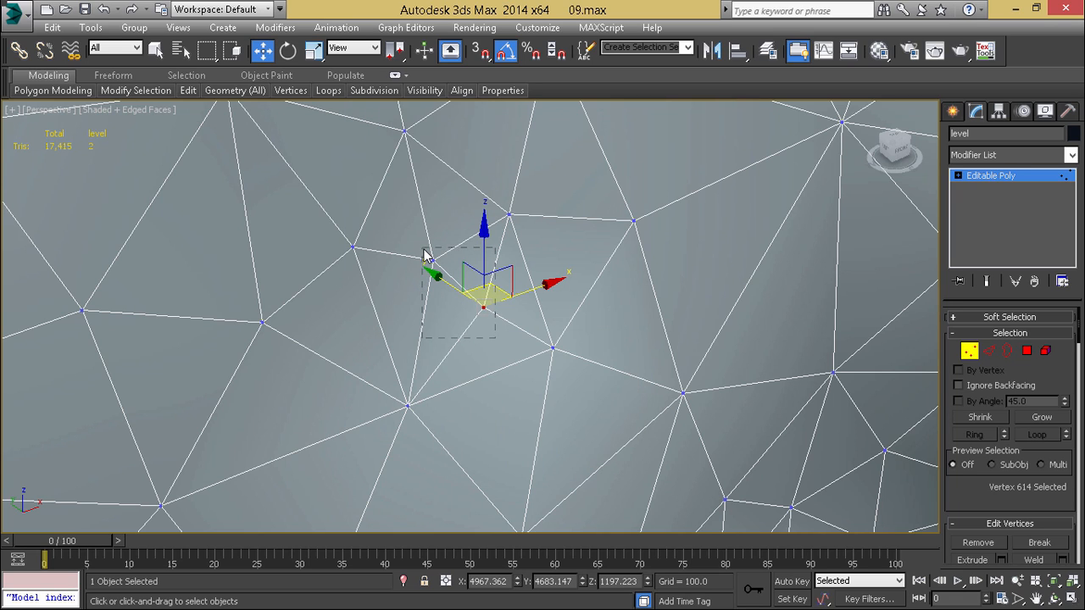
# Step: Collapse the two closely spaced vertices at the centre of the slope's dense cluster into one vertex
pyautogui.moveTo(426, 256); pyautogui.dragTo(427, 257)
pyautogui.scroll(-5, 963, 483)
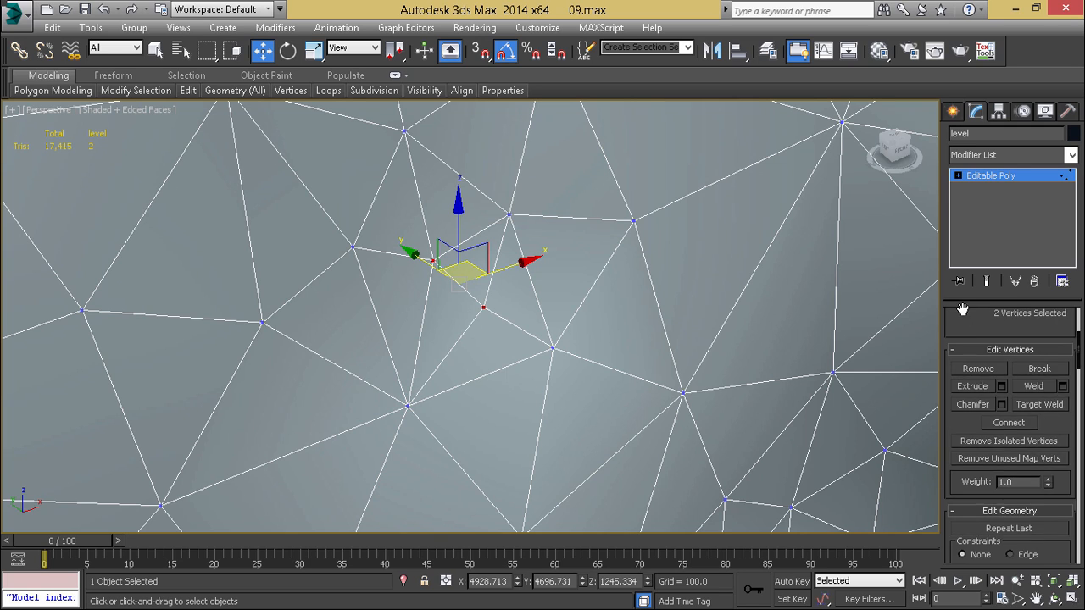
pyautogui.click(1041, 491)
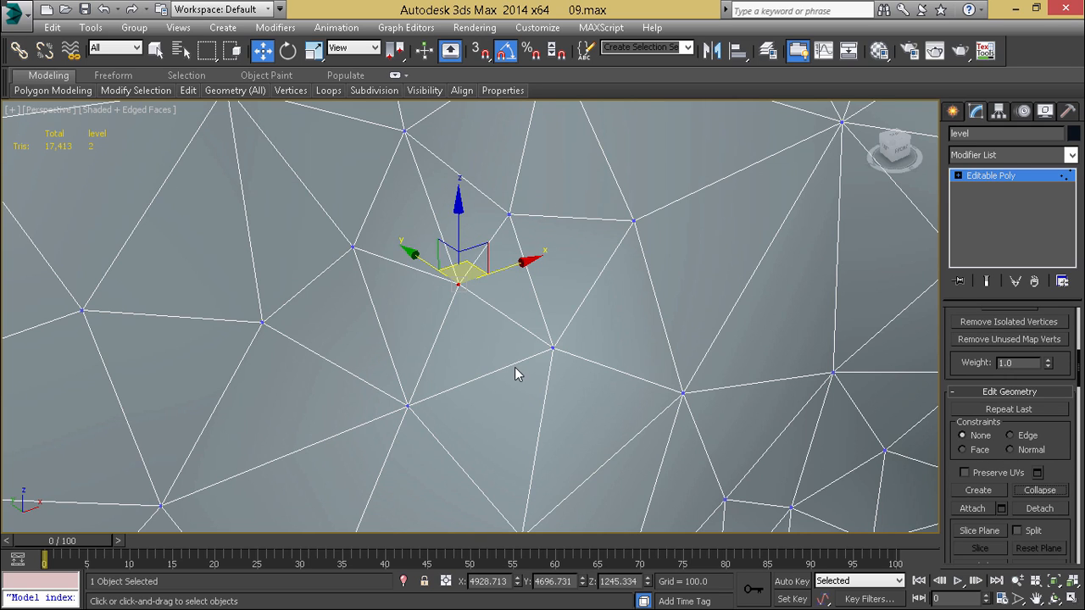
pyautogui.hotkey('ctrl', 'z')
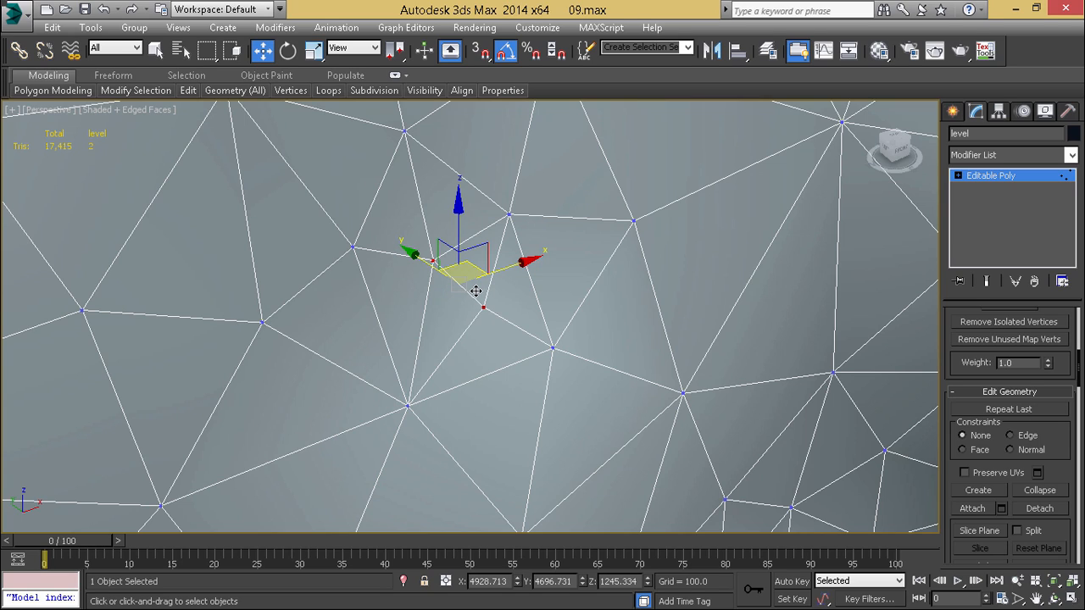
pyautogui.click(1055, 493)
# Step: Target-weld the stray vertex higher up the canyon slope onto the neighbouring vertex just beside it
pyautogui.scroll(-4, 526, 335)
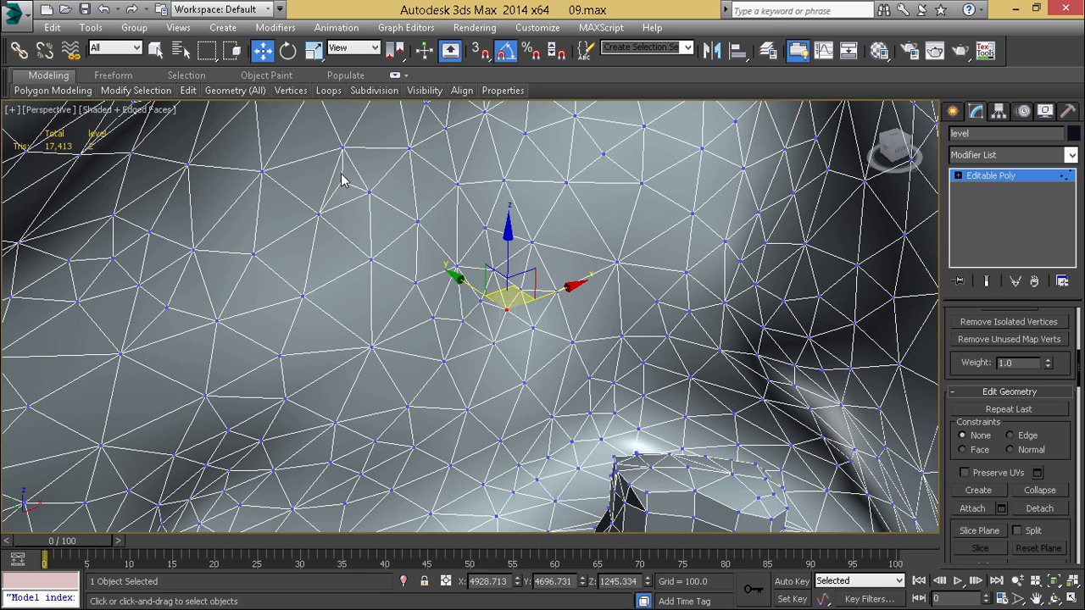
pyautogui.rightClick(341, 216)
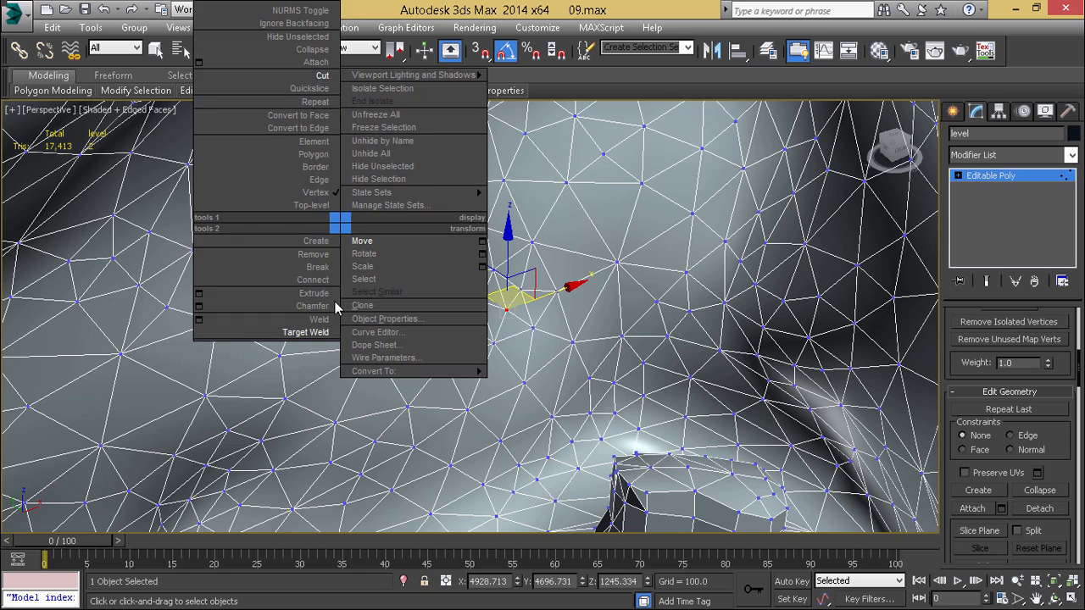
pyautogui.click(301, 331)
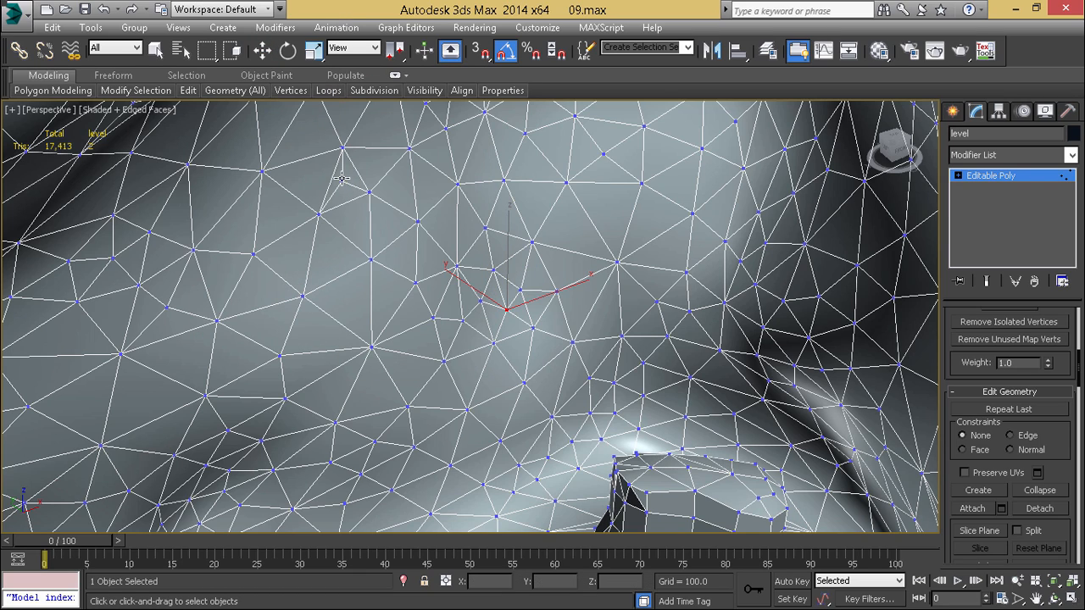
pyautogui.click(320, 214)
pyautogui.moveTo(414, 191); pyautogui.dragTo(417, 238, button='middle')
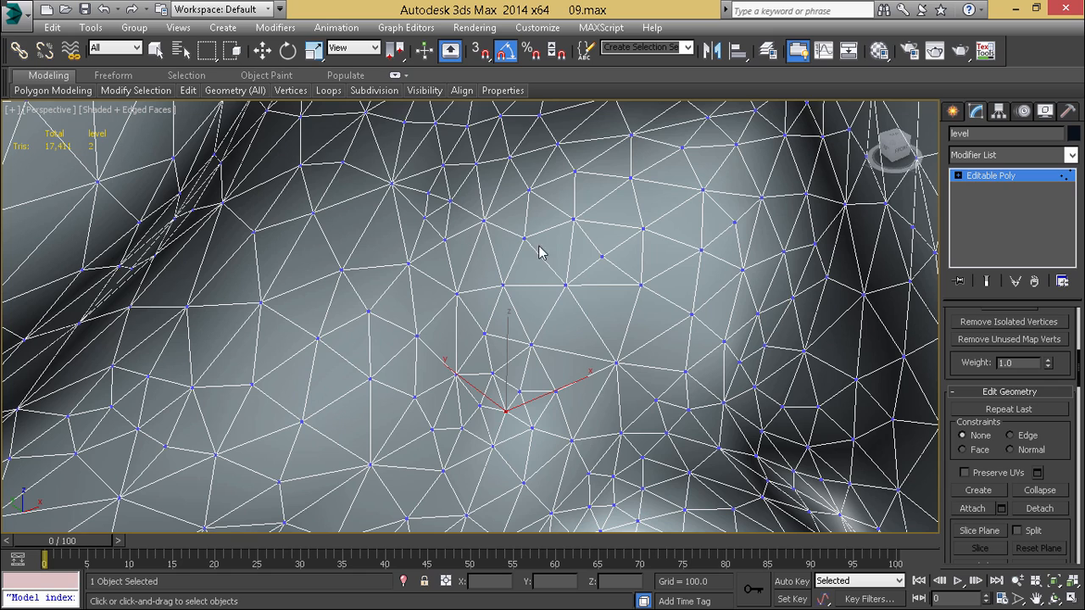
# Step: Collapse the closely spaced vertices near the upper part of the same slope into one vertex
pyautogui.press('w')
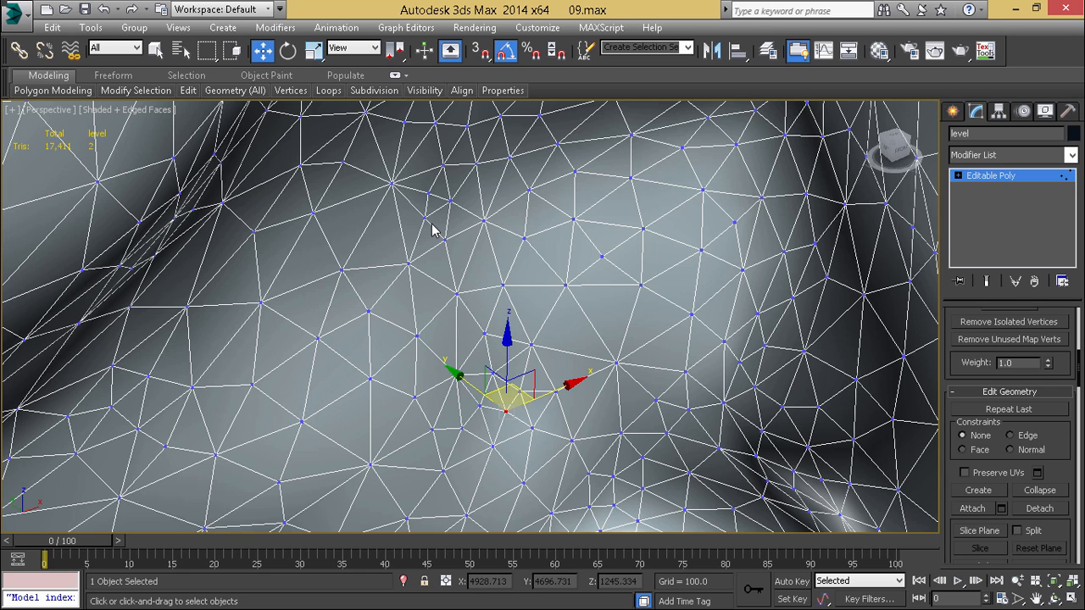
pyautogui.click(424, 216)
pyautogui.click(1039, 493)
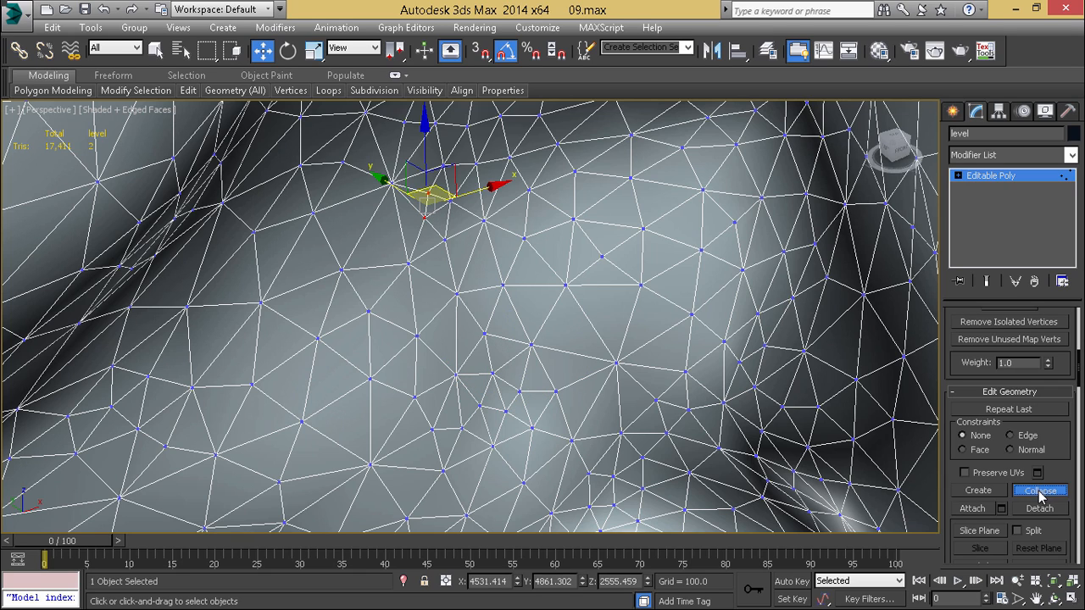
# Step: Target-weld two vertices in the dense cluster on the neighbouring canyon wall onto adjacent vertices
pyautogui.moveTo(574, 294); pyautogui.dragTo(624, 244, button='middle')
pyautogui.scroll(-4, 514, 339)
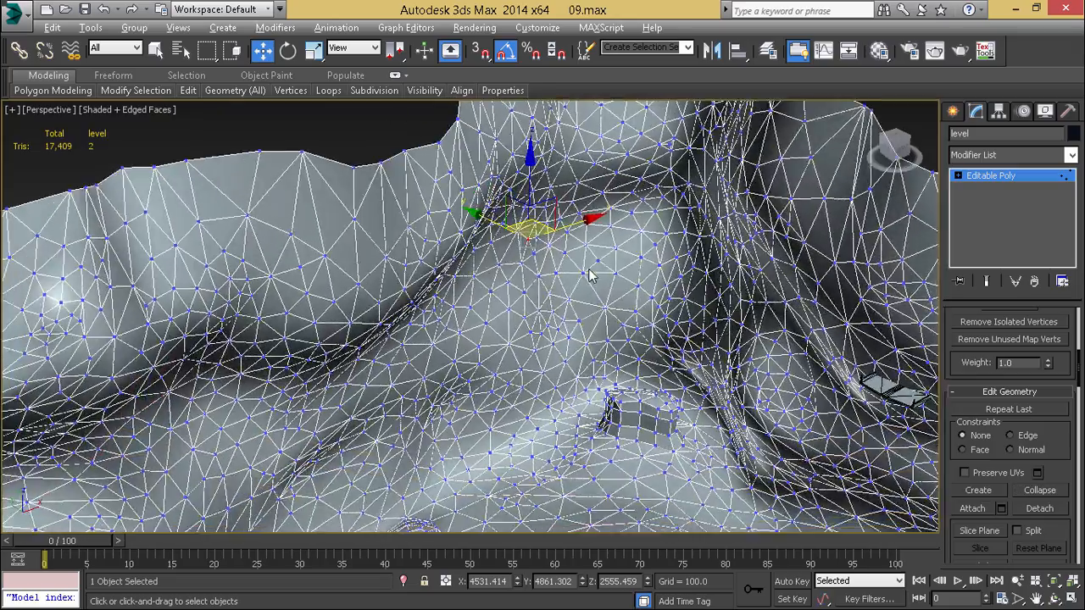
pyautogui.moveTo(474, 331); pyautogui.dragTo(648, 310, button='middle')
pyautogui.scroll(5, 313, 300)
pyautogui.scroll(-5, 371, 258)
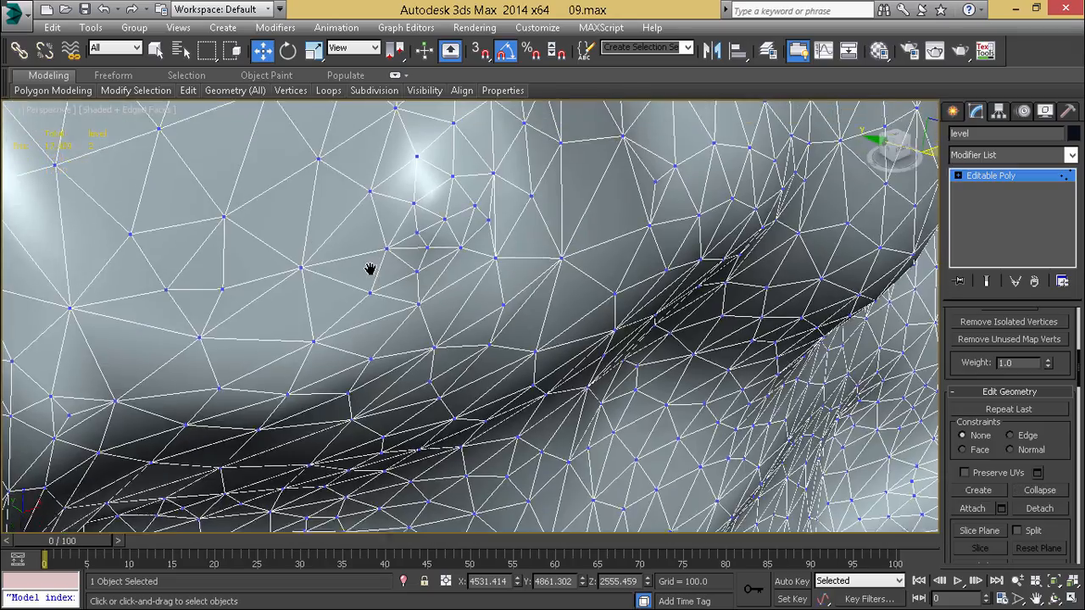
pyautogui.click(424, 254)
pyautogui.scroll(6, 424, 254)
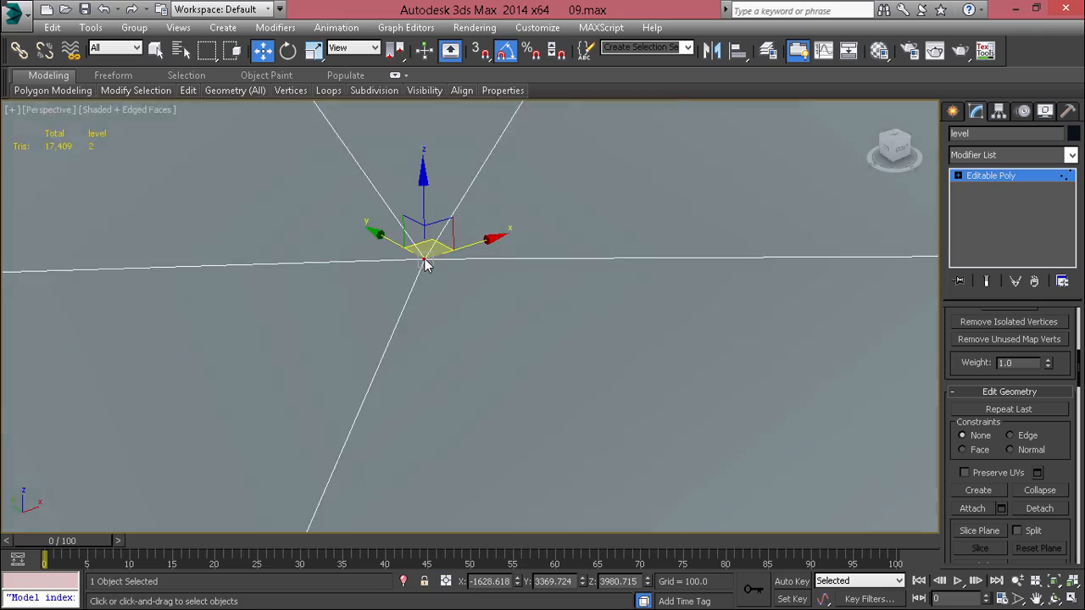
pyautogui.scroll(-3, 420, 242)
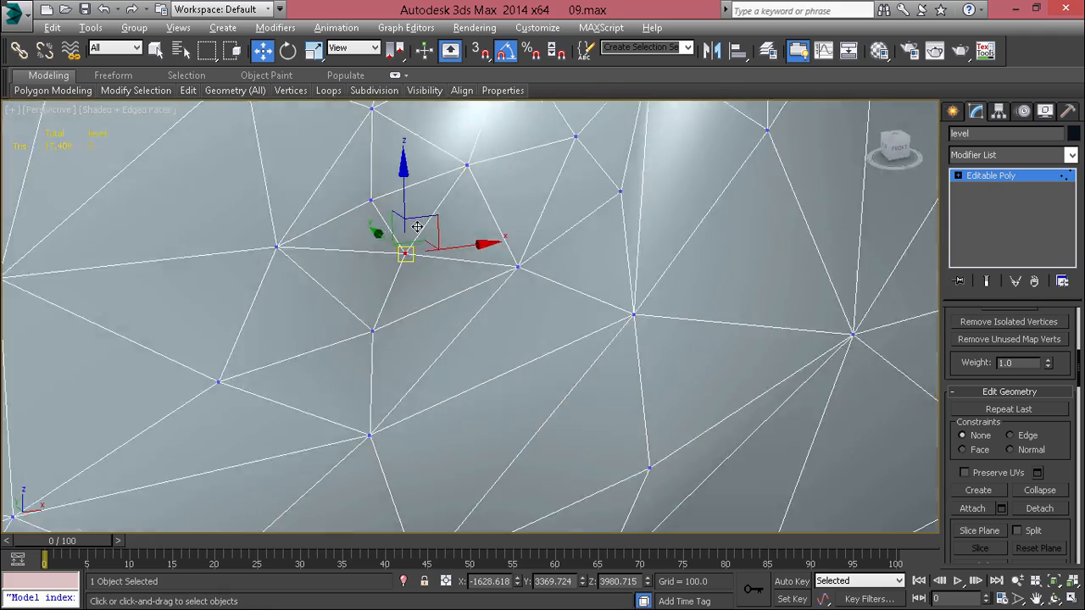
pyautogui.keyDown('alt'); pyautogui.moveTo(417, 227); pyautogui.dragTo(449, 254, button='middle'); pyautogui.keyUp('alt')
pyautogui.rightClick(506, 203)
pyautogui.click(445, 333)
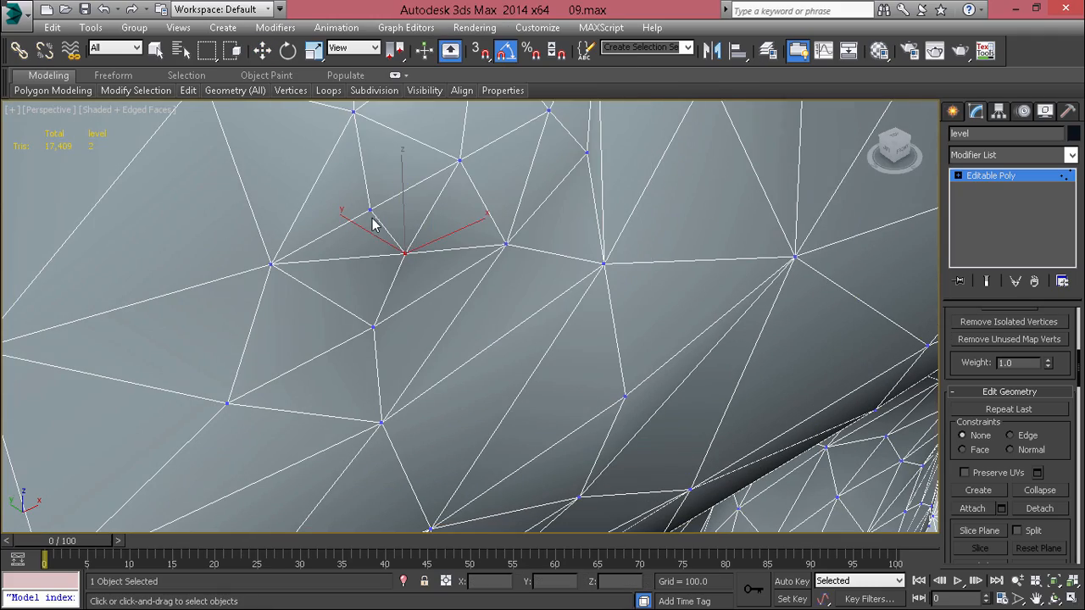
pyautogui.click(462, 160)
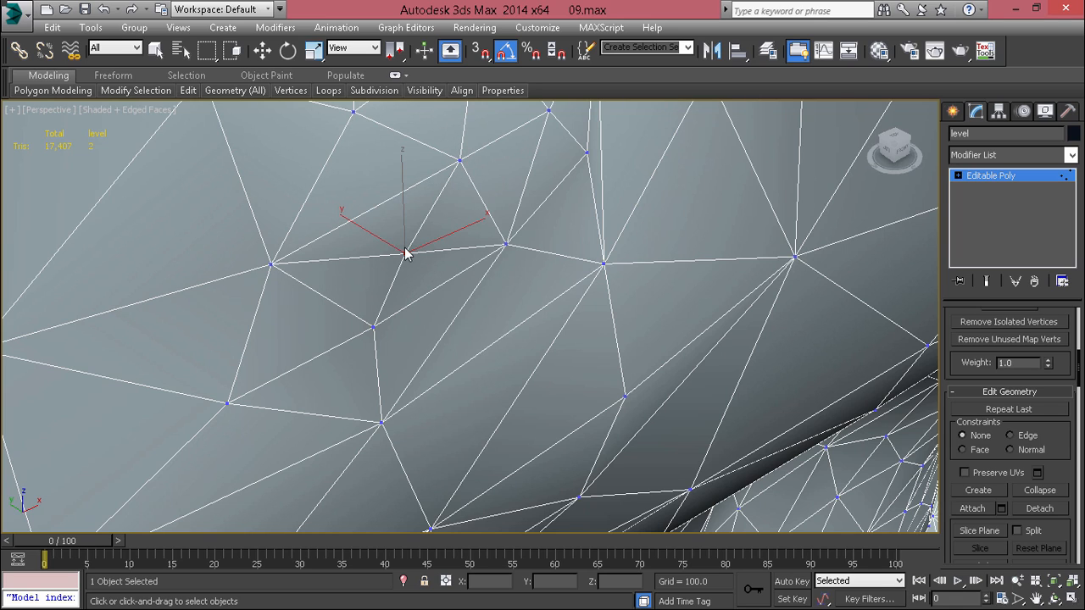
pyautogui.click(374, 324)
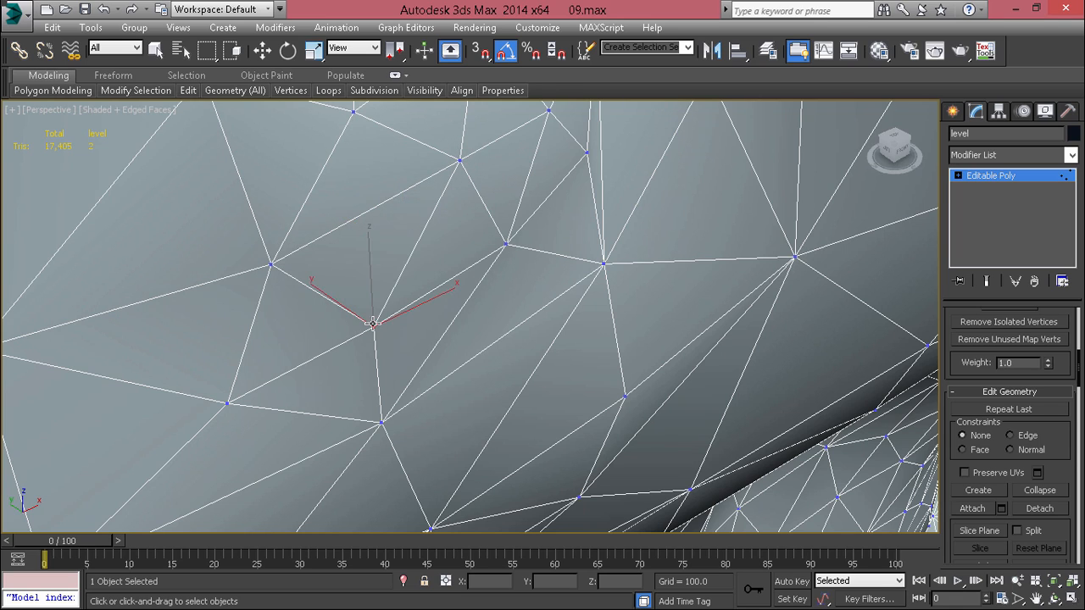
# Step: Thin out the rest of the wall's dense cluster by target-welding its remaining crowded vertices onto their neighbours
pyautogui.keyDown('alt'); pyautogui.moveTo(374, 325); pyautogui.dragTo(383, 239, button='middle'); pyautogui.keyUp('alt')
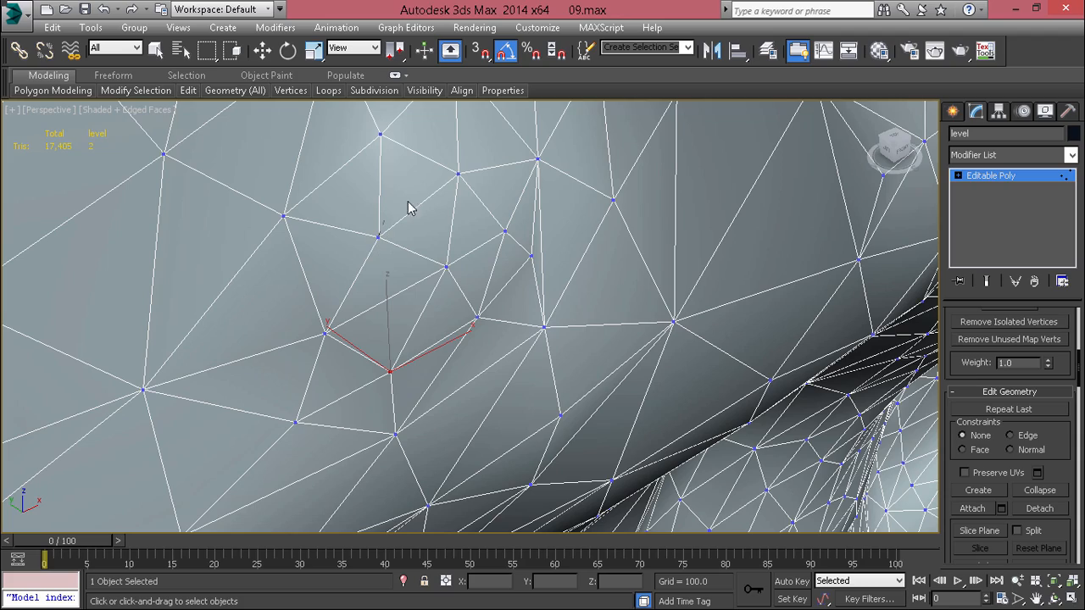
pyautogui.click(458, 174)
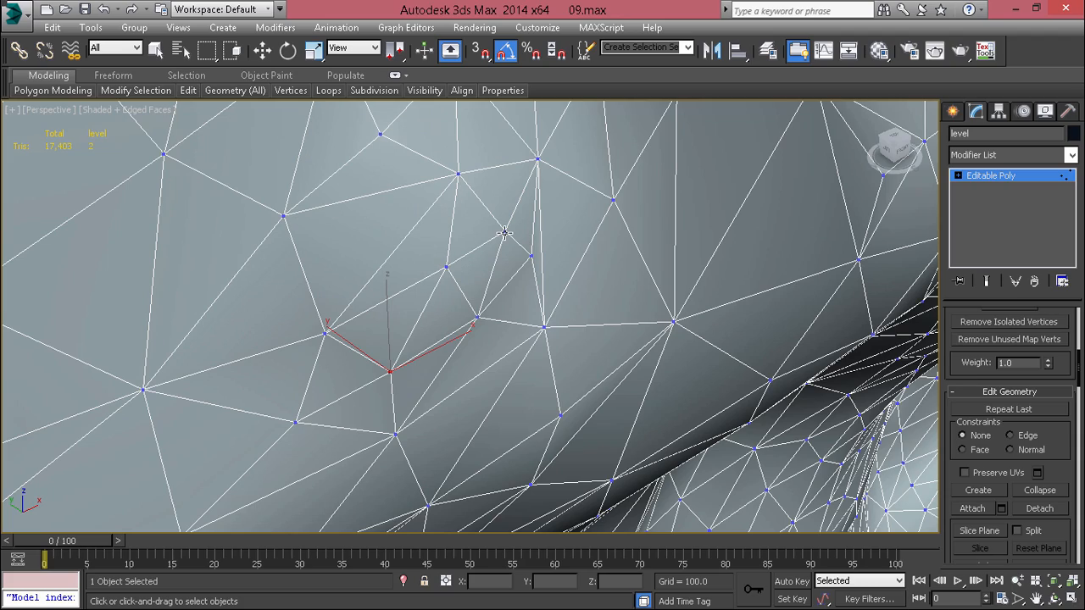
pyautogui.click(444, 268)
pyautogui.keyDown('alt'); pyautogui.moveTo(491, 296); pyautogui.dragTo(484, 244, button='middle'); pyautogui.keyUp('alt')
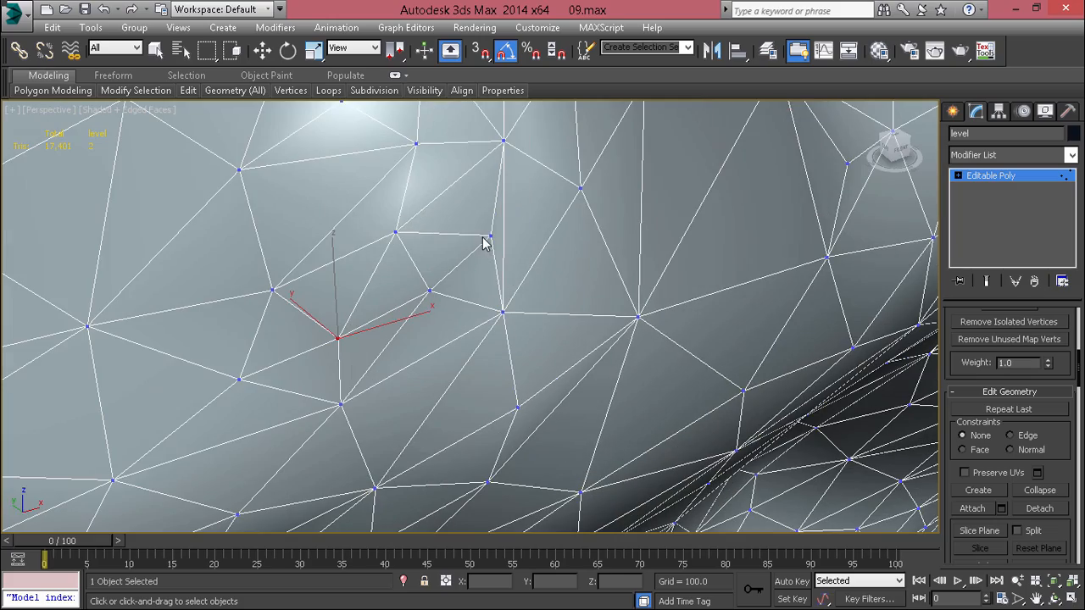
pyautogui.click(503, 314)
pyautogui.scroll(-3, 510, 320)
pyautogui.moveTo(519, 326); pyautogui.dragTo(512, 307, button='middle')
pyautogui.scroll(2, 472, 290)
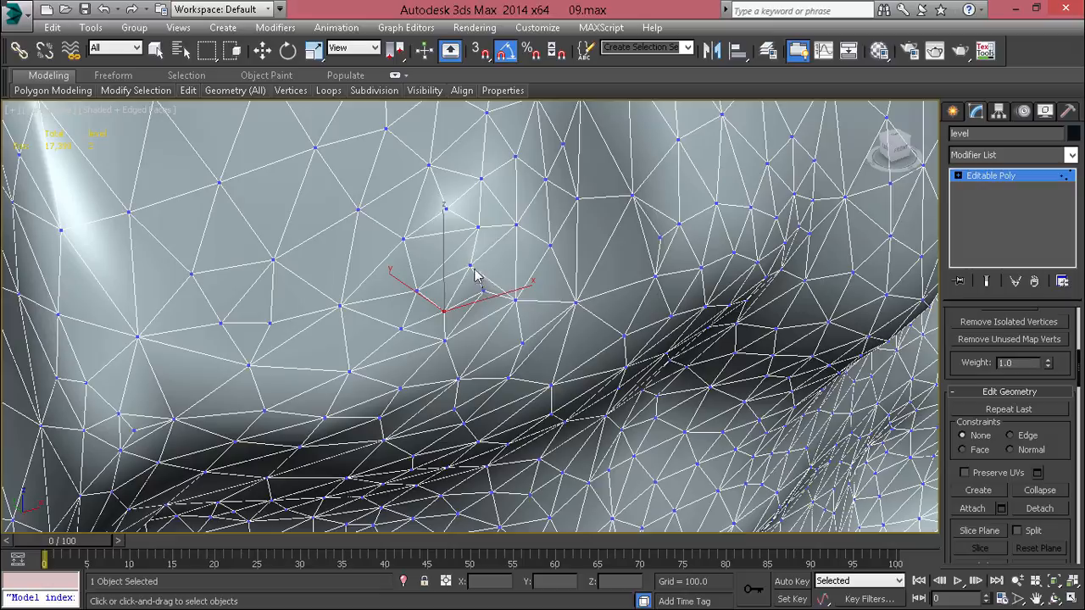
# Step: Select the row of vertices along one long edge of the slanted rock pillar and shift it about 29 units in X and -38 in Y
pyautogui.scroll(-8, 494, 305)
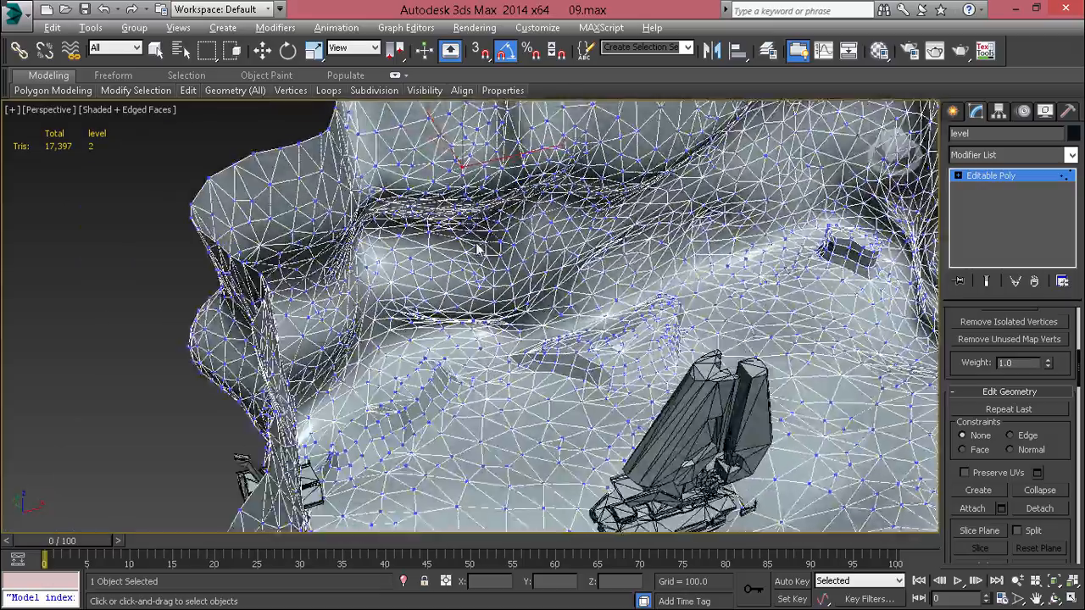
pyautogui.keyDown('alt'); pyautogui.moveTo(476, 249); pyautogui.dragTo(479, 281, button='middle'); pyautogui.keyUp('alt')
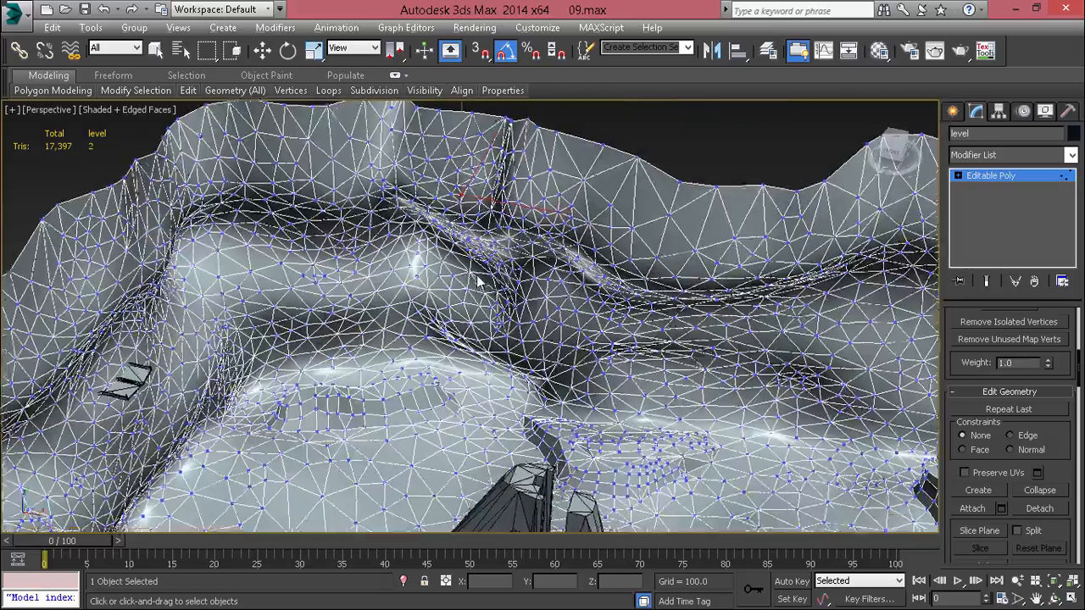
pyautogui.scroll(3, 475, 296)
pyautogui.moveTo(555, 339); pyautogui.dragTo(676, 386, button='middle')
pyautogui.scroll(3, 387, 284)
pyautogui.press('w')
pyautogui.click(385, 267)
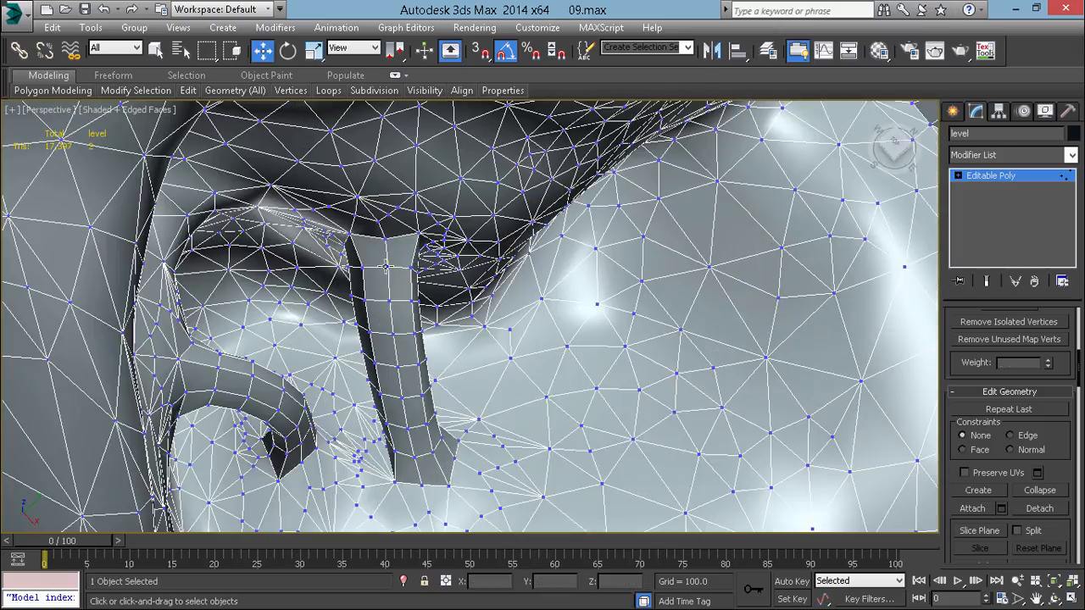
pyautogui.click(389, 267)
pyautogui.keyDown('alt'); pyautogui.moveTo(389, 267); pyautogui.dragTo(376, 407, button='middle'); pyautogui.keyUp('alt')
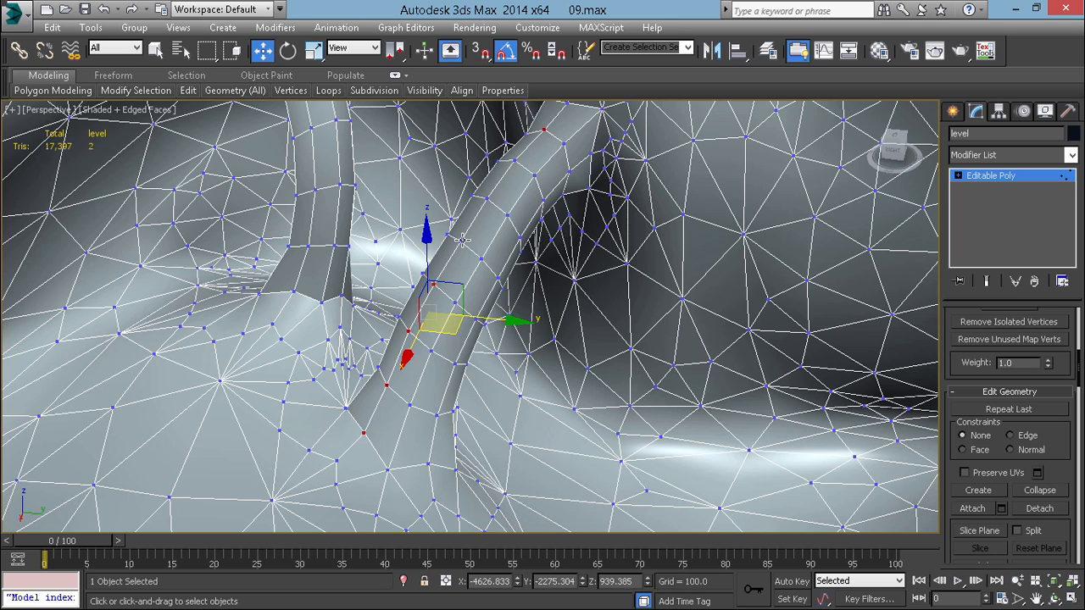
pyautogui.moveTo(462, 240); pyautogui.dragTo(519, 183)
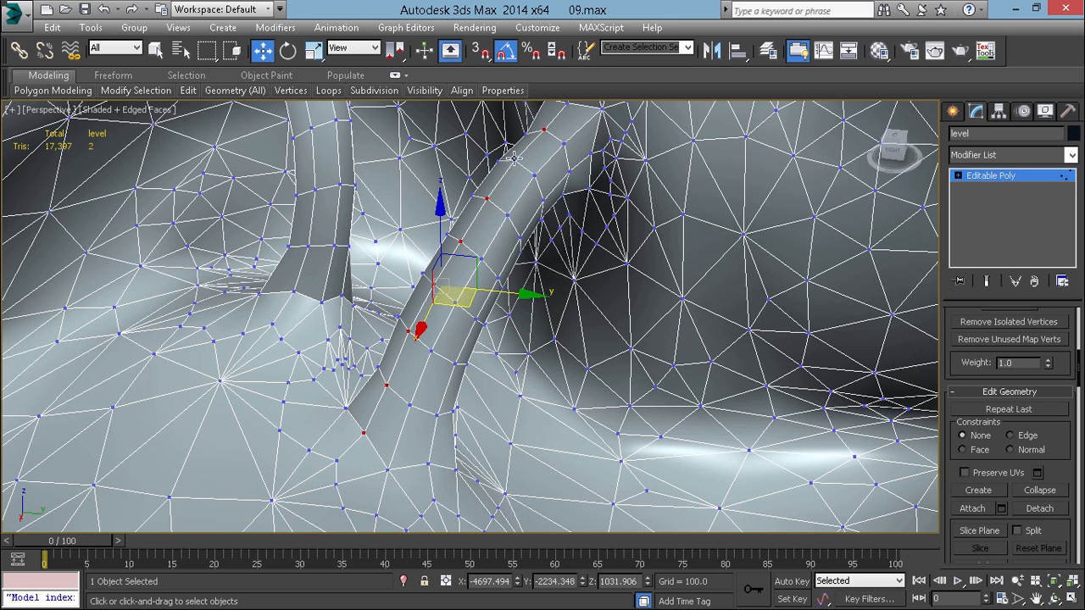
pyautogui.keyDown('ctrl'); pyautogui.click(513, 157); pyautogui.keyUp('ctrl')
pyautogui.keyDown('alt'); pyautogui.moveTo(506, 206); pyautogui.dragTo(475, 288, button='middle'); pyautogui.keyUp('alt')
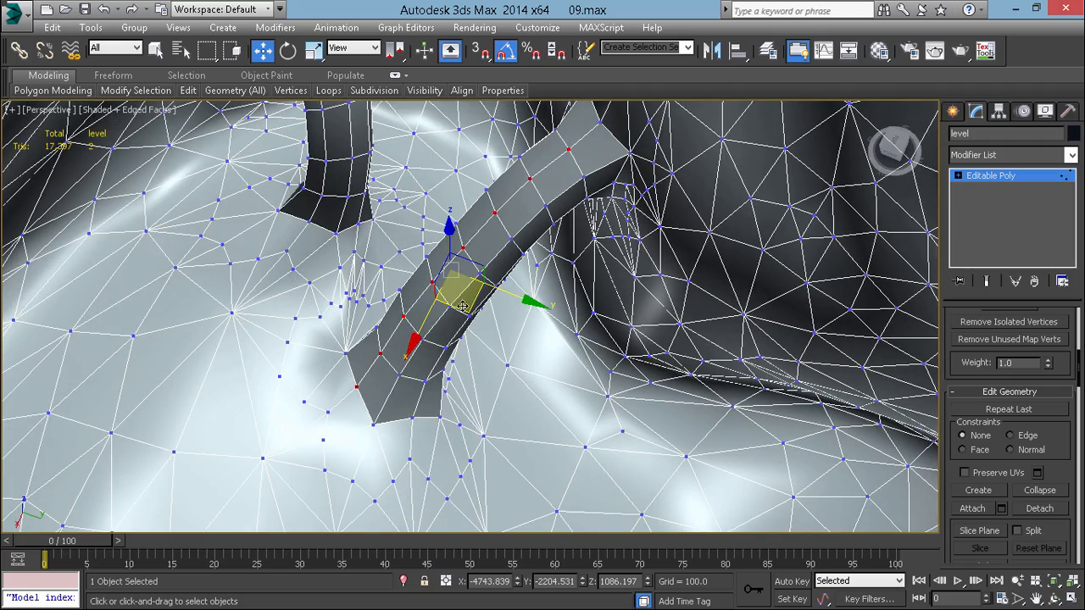
pyautogui.moveTo(462, 307)
pyautogui.mouseDown()
pyautogui.moveTo(453, 310)
pyautogui.moveTo(464, 314)
pyautogui.mouseUp()
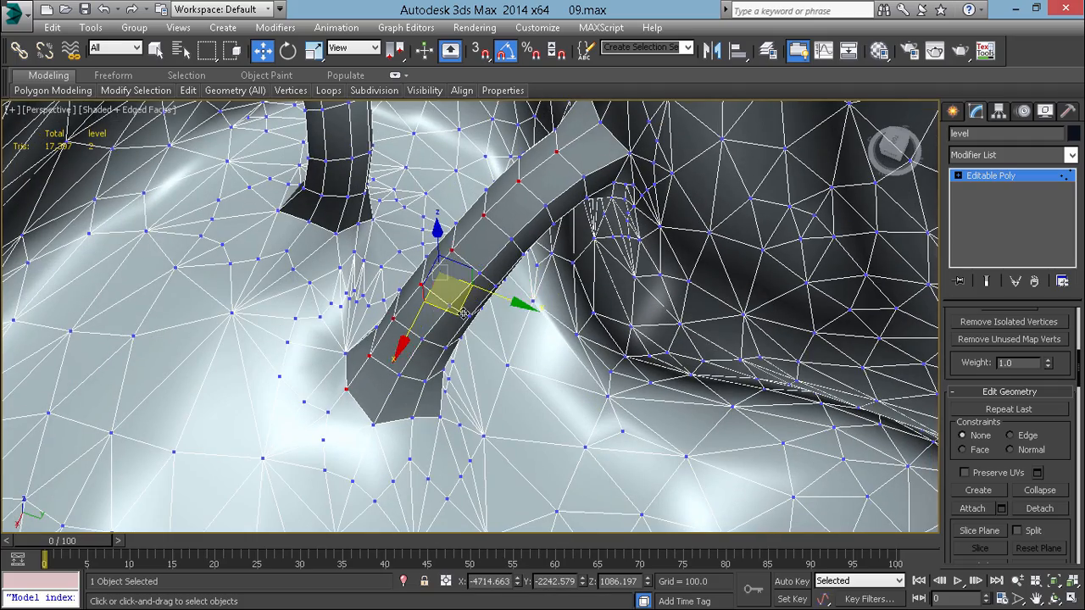
# Step: In edge mode, remove a four-edge loop and its vertices from the ground near the slanted pillar's foot
pyautogui.keyDown('alt'); pyautogui.moveTo(464, 314); pyautogui.dragTo(491, 250, button='middle'); pyautogui.keyUp('alt')
pyautogui.keyDown('alt'); pyautogui.moveTo(479, 332); pyautogui.dragTo(217, 274, button='middle'); pyautogui.keyUp('alt')
pyautogui.press('2')
pyautogui.doubleClick(218, 281)
pyautogui.press('z')
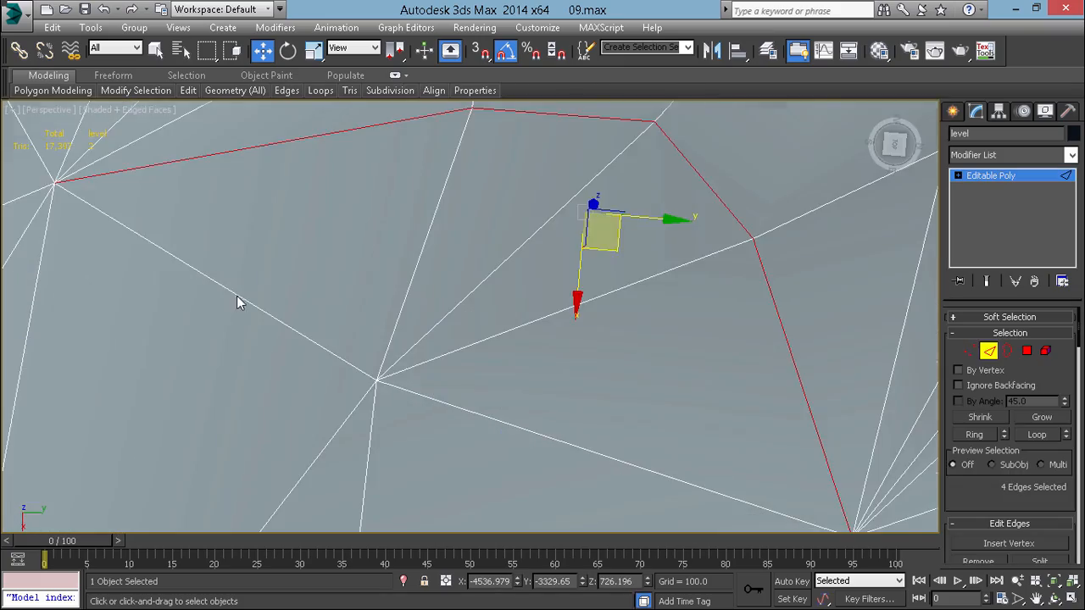
pyautogui.scroll(-7, 292, 314)
pyautogui.keyDown('alt'); pyautogui.moveTo(380, 328); pyautogui.dragTo(365, 264, button='middle'); pyautogui.keyUp('alt')
pyautogui.hotkey('ctrl', 'alt', 'c')
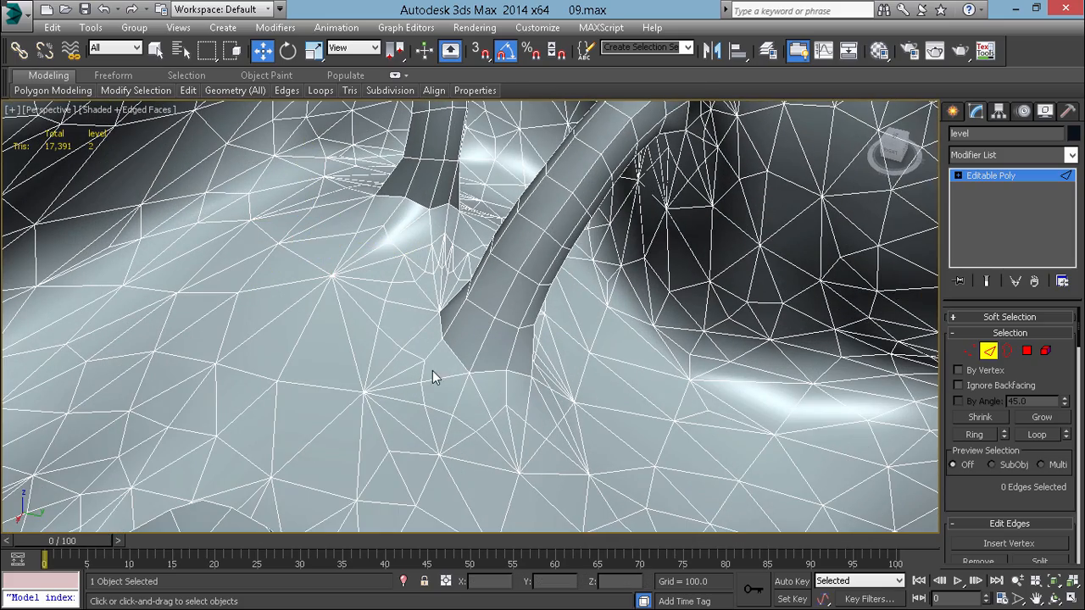
# Step: Remove three more short edge loops, including their vertices, from the ground directly around the slanted pillar's foot
pyautogui.doubleClick(430, 407)
pyautogui.press('q')
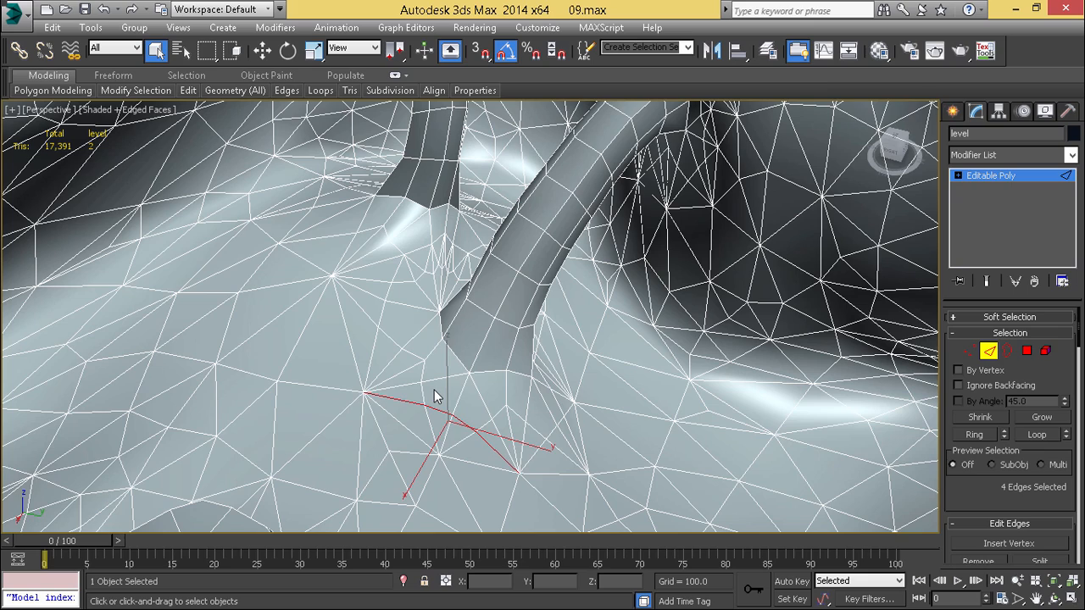
pyautogui.hotkey('ctrl', 'alt', 'c')
pyautogui.doubleClick(431, 397)
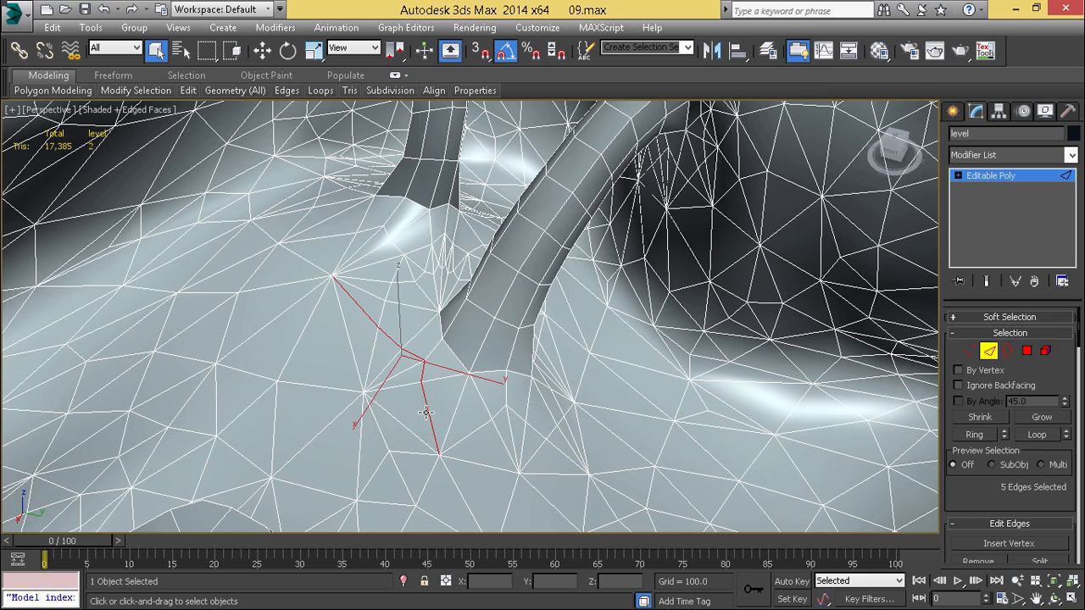
pyautogui.hotkey('ctrl', 'alt', 'c')
pyautogui.keyDown('alt'); pyautogui.moveTo(552, 431); pyautogui.dragTo(513, 439, button='middle'); pyautogui.keyUp('alt')
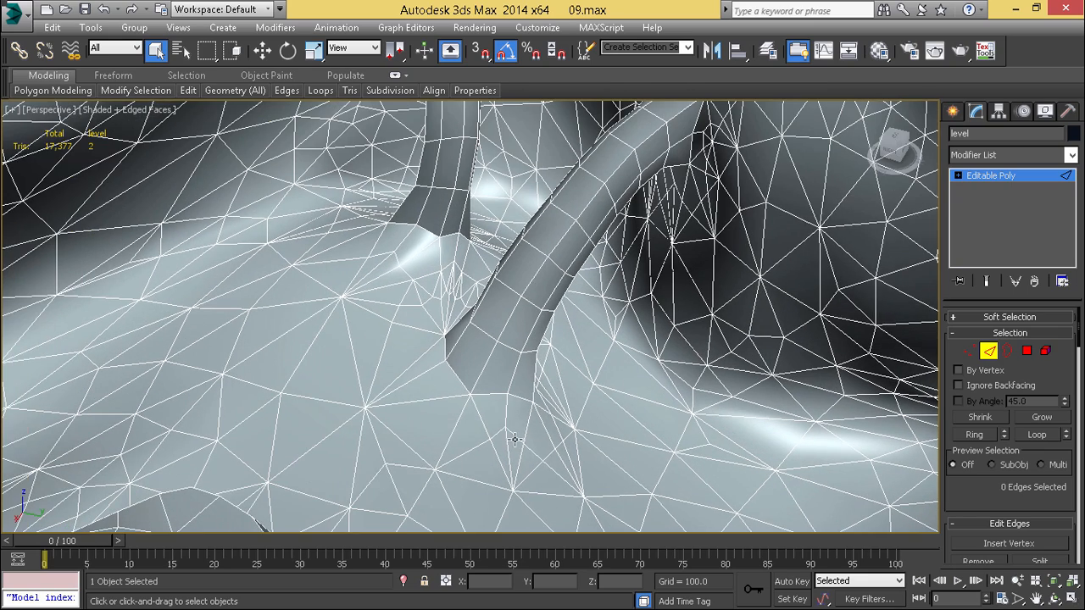
pyautogui.doubleClick(552, 472)
pyautogui.hotkey('ctrl', 'alt', 'c')
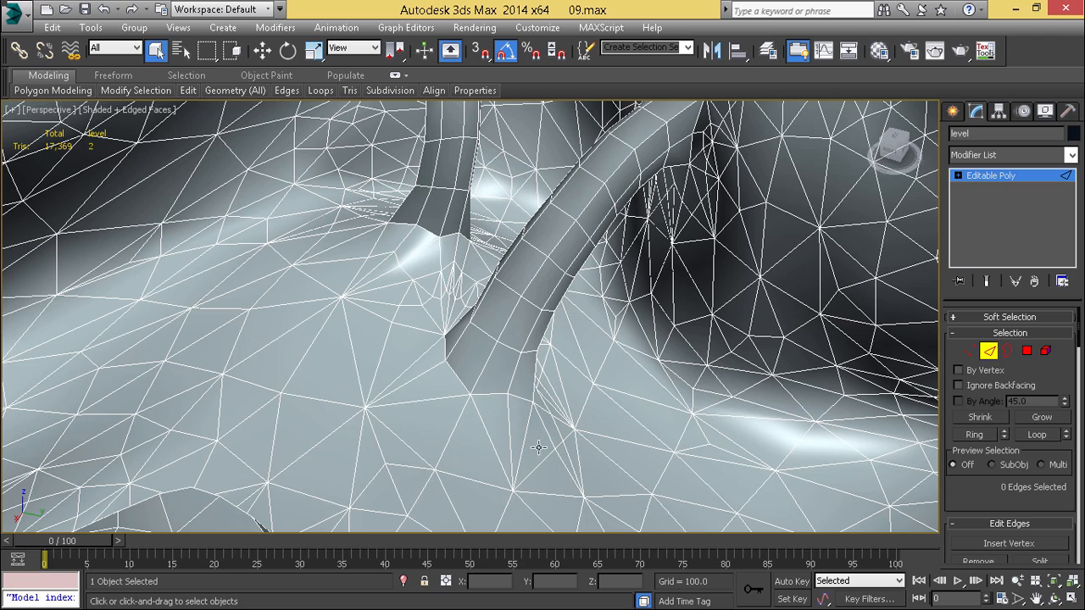
# Step: Remove the six-edge loop running past the rear corner of the slanted pillar's foot, together with its vertices
pyautogui.click(542, 430)
pyautogui.press('z')
pyautogui.scroll(-5, 543, 430)
pyautogui.keyDown('alt'); pyautogui.moveTo(543, 431); pyautogui.dragTo(536, 410, button='middle'); pyautogui.keyUp('alt')
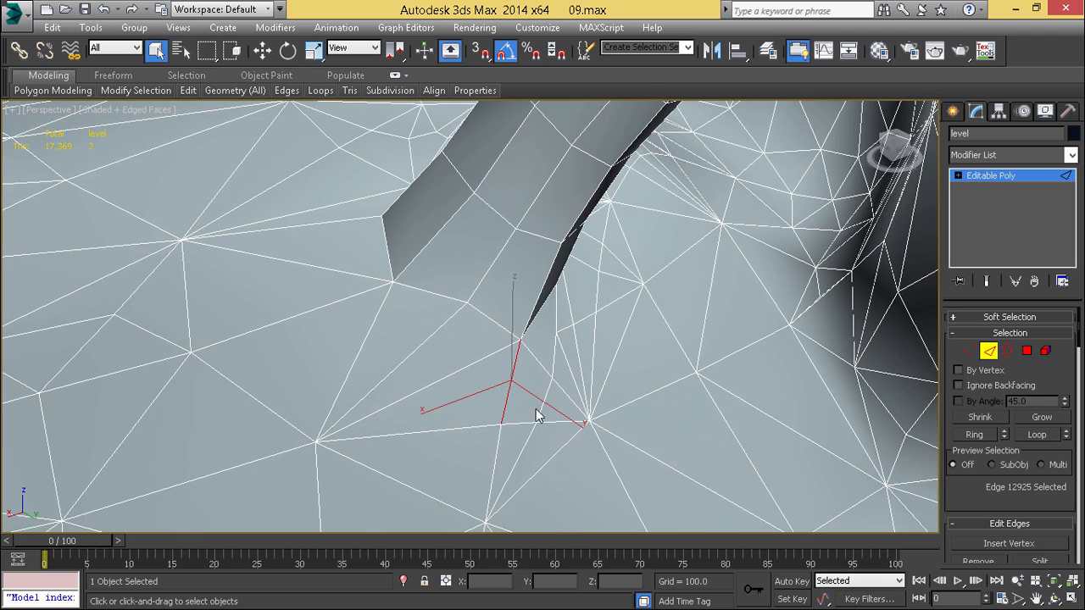
pyautogui.click(530, 435)
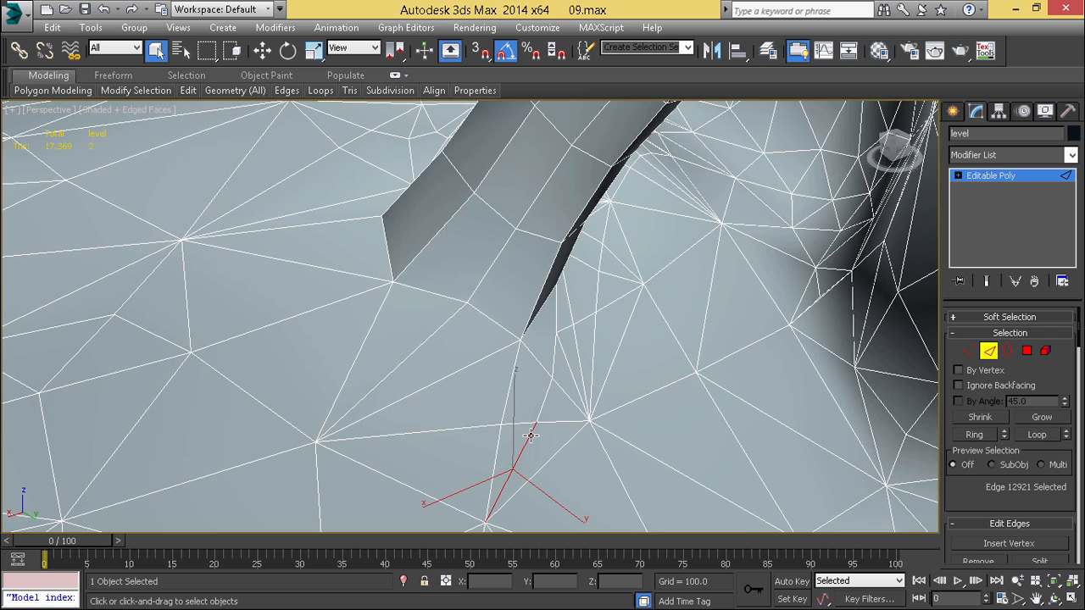
pyautogui.doubleClick(531, 436)
pyautogui.scroll(3, 530, 436)
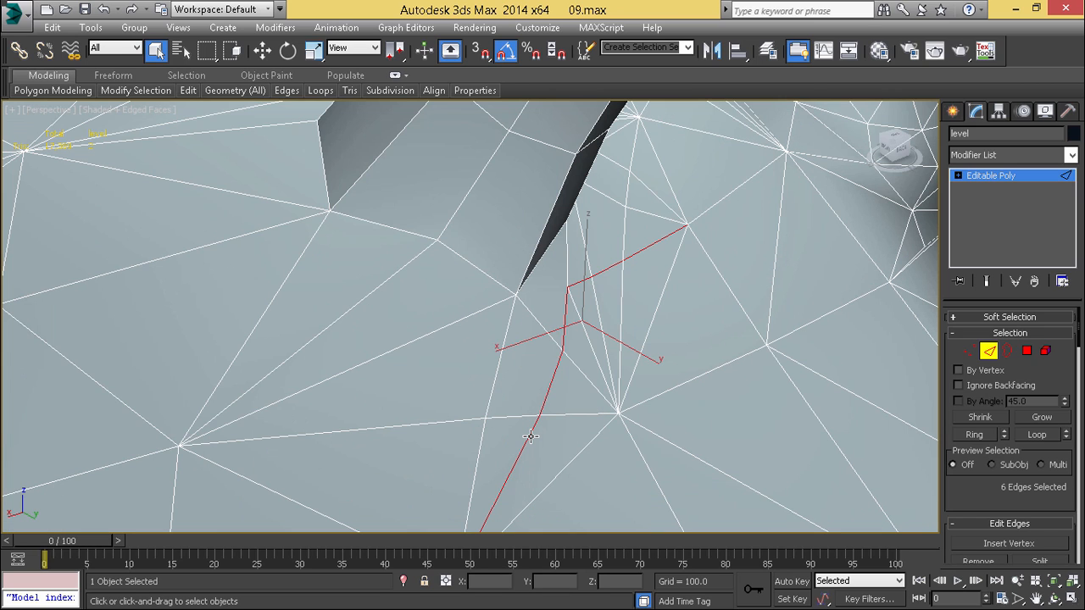
pyautogui.press('BackSpace')
pyautogui.keyDown('alt'); pyautogui.moveTo(550, 413); pyautogui.dragTo(466, 457, button='middle'); pyautogui.keyUp('alt')
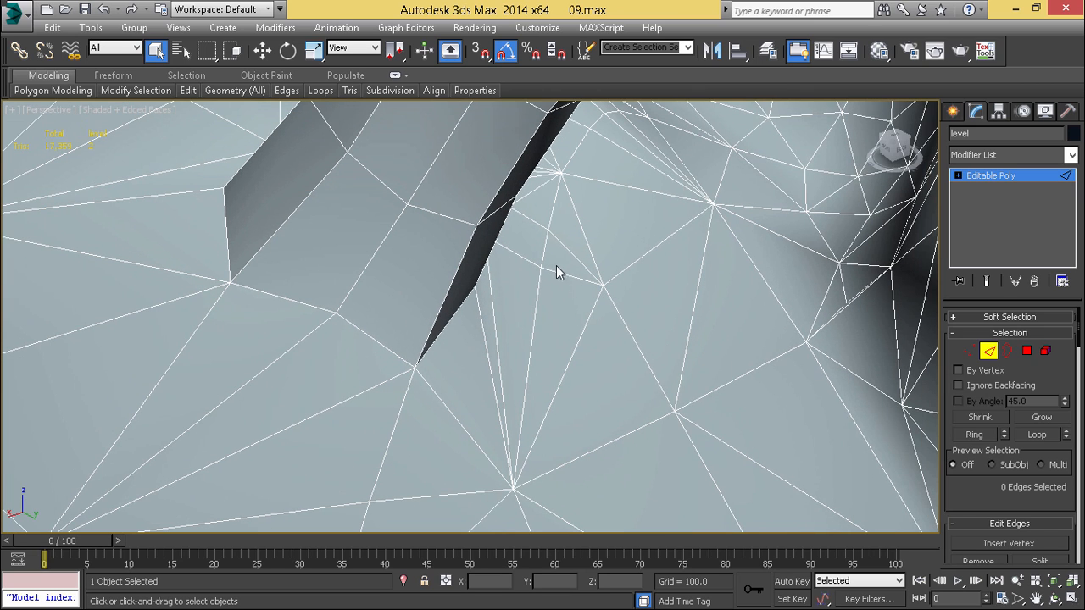
# Step: Remove two edge loops from the ground between the straight pillar and the arched pillar, close to the straight pillar's side
pyautogui.click(563, 245)
pyautogui.scroll(-3, 564, 245)
pyautogui.keyDown('alt'); pyautogui.moveTo(530, 273); pyautogui.dragTo(704, 335, button='middle'); pyautogui.keyUp('alt')
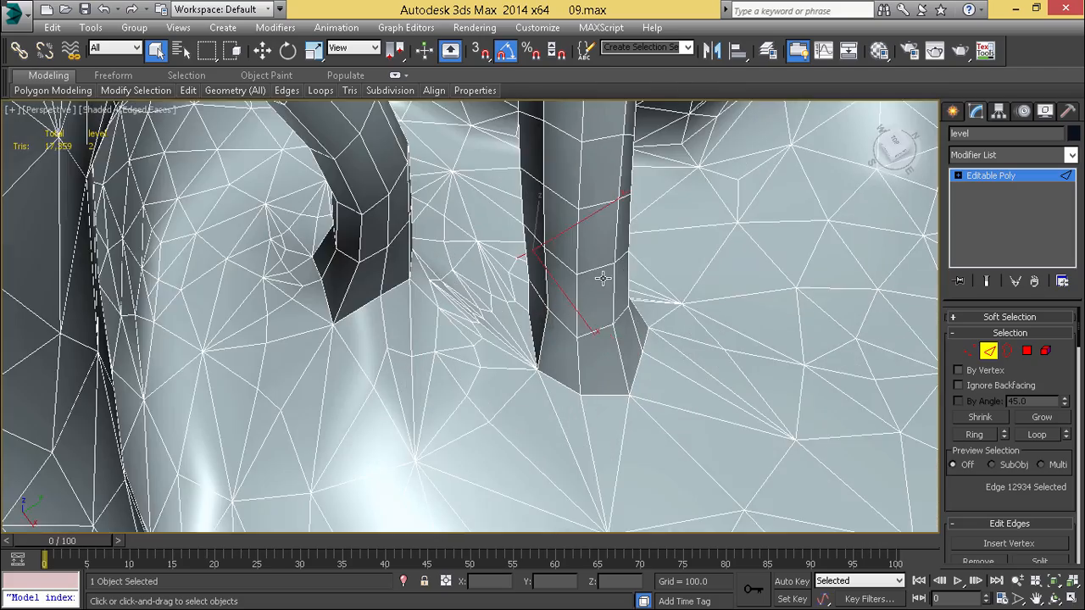
pyautogui.keyDown('alt'); pyautogui.moveTo(581, 300); pyautogui.dragTo(536, 316, button='middle'); pyautogui.keyUp('alt')
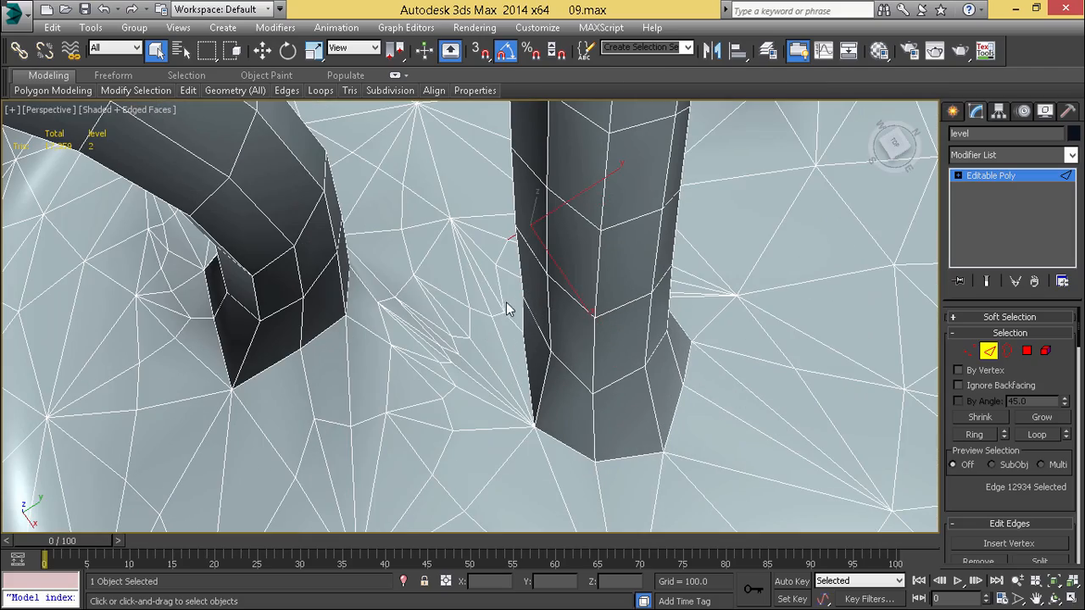
pyautogui.doubleClick(502, 292)
pyautogui.press('BackSpace')
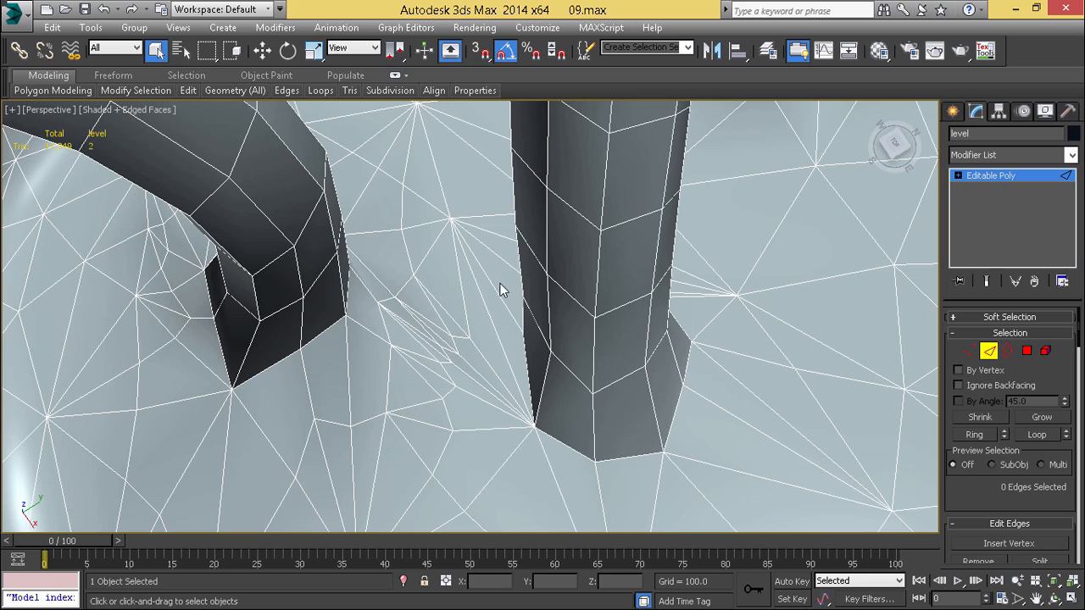
pyautogui.doubleClick(432, 354)
pyautogui.hotkey('ctrl', 'BackSpace')
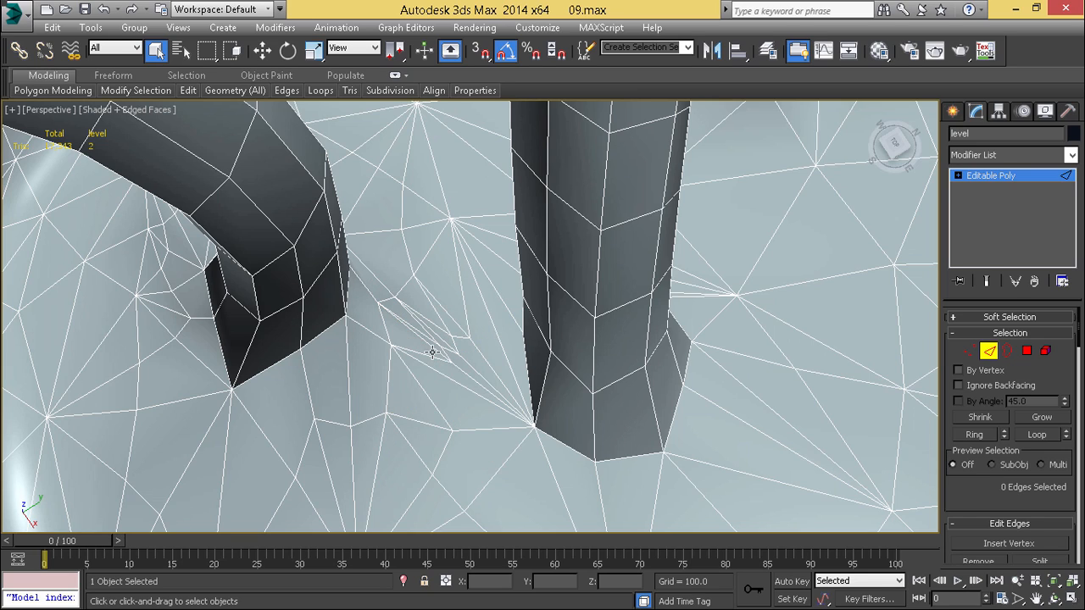
# Step: Remove three more short edge loops, including their vertices, from the crowded ground patch between the two pillars
pyautogui.doubleClick(464, 287)
pyautogui.hotkey('ctrl', 'BackSpace')
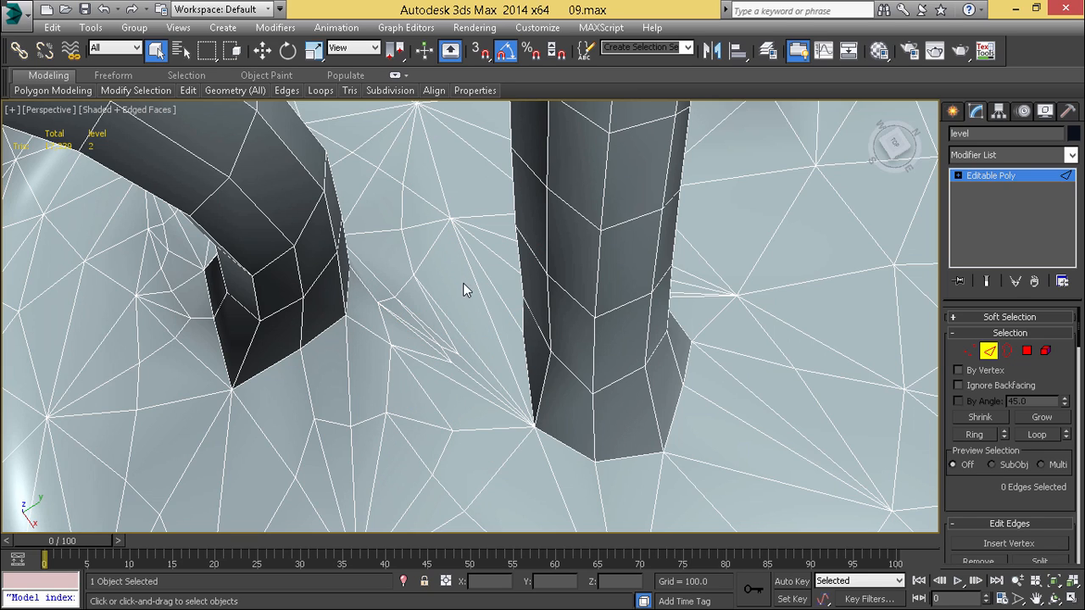
pyautogui.doubleClick(445, 331)
pyautogui.hotkey('ctrl', 'BackSpace')
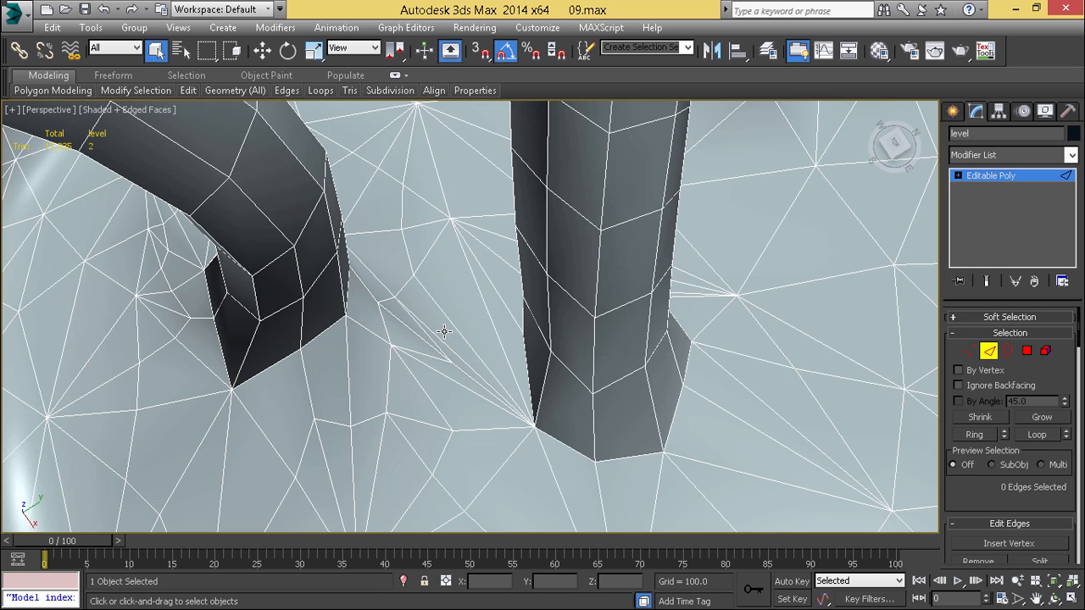
pyautogui.doubleClick(430, 359)
pyautogui.hotkey('ctrl', 'BackSpace')
# Step: Remove the three-edge and five-edge loops running between the arched pillar's foot and the straight pillar's front corner, including their vertices
pyautogui.moveTo(427, 394); pyautogui.dragTo(446, 337, button='middle')
pyautogui.doubleClick(445, 342)
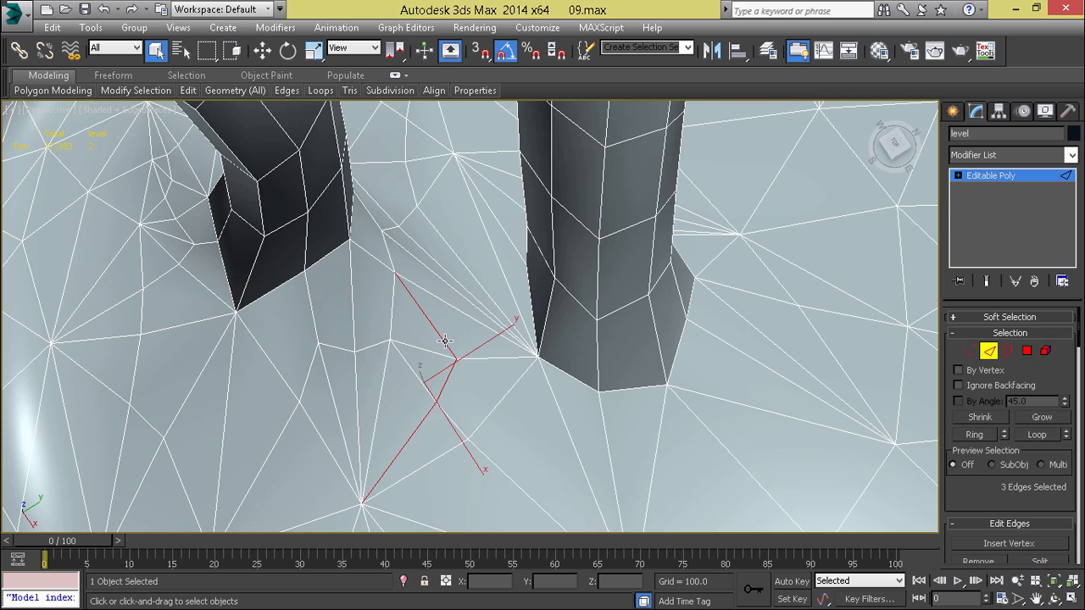
pyautogui.hotkey('ctrl', 'BackSpace')
pyautogui.doubleClick(393, 258)
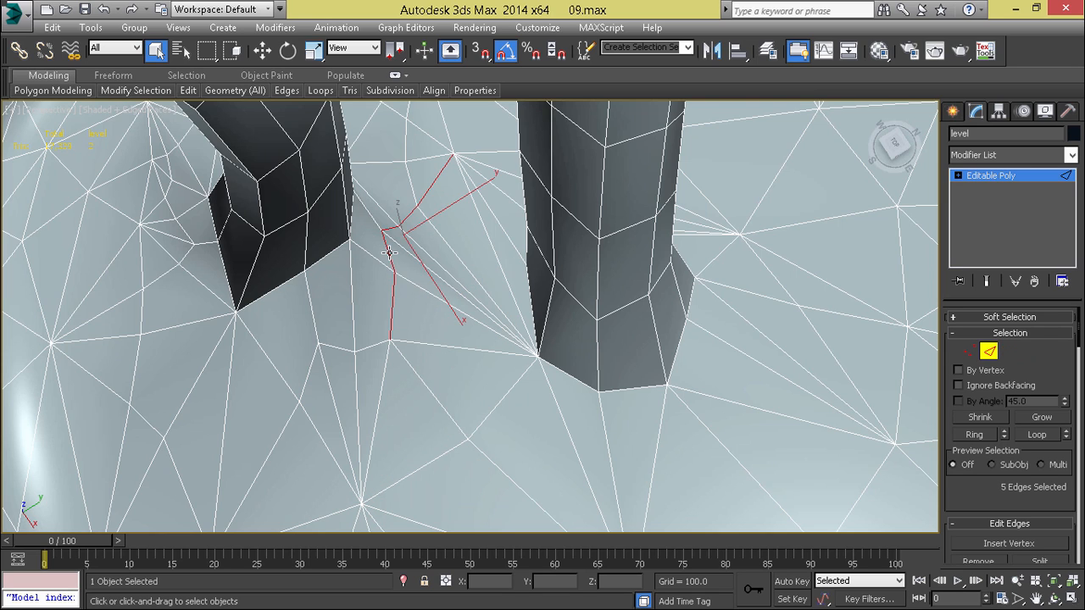
pyautogui.hotkey('ctrl', 'BackSpace')
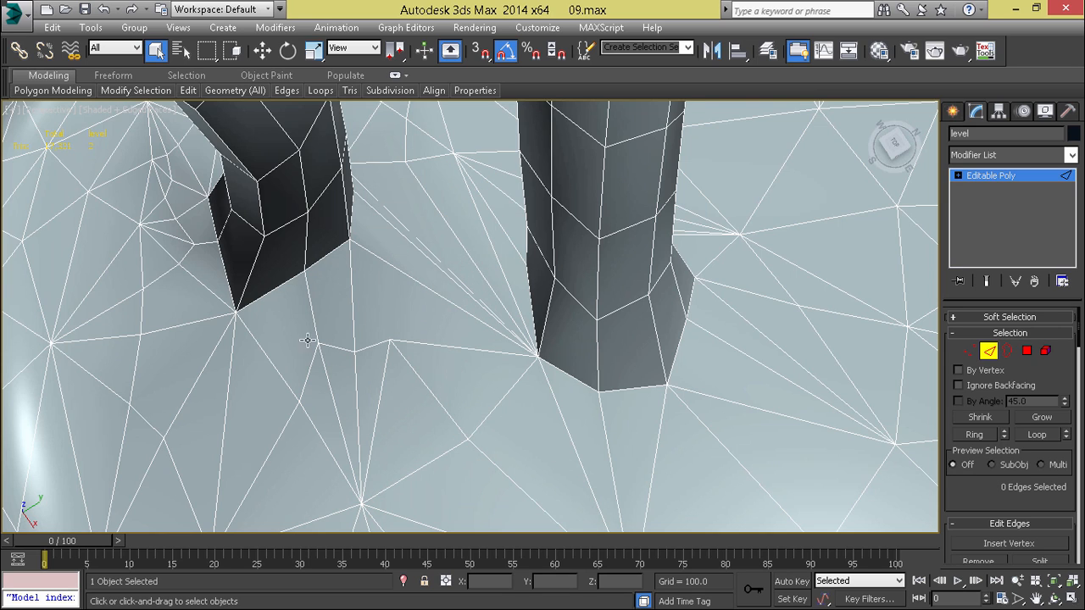
# Step: Remove the surplus edge loops, including their vertices, from the ground beside the arched pillar's inner foot
pyautogui.moveTo(307, 340); pyautogui.dragTo(354, 332, button='middle')
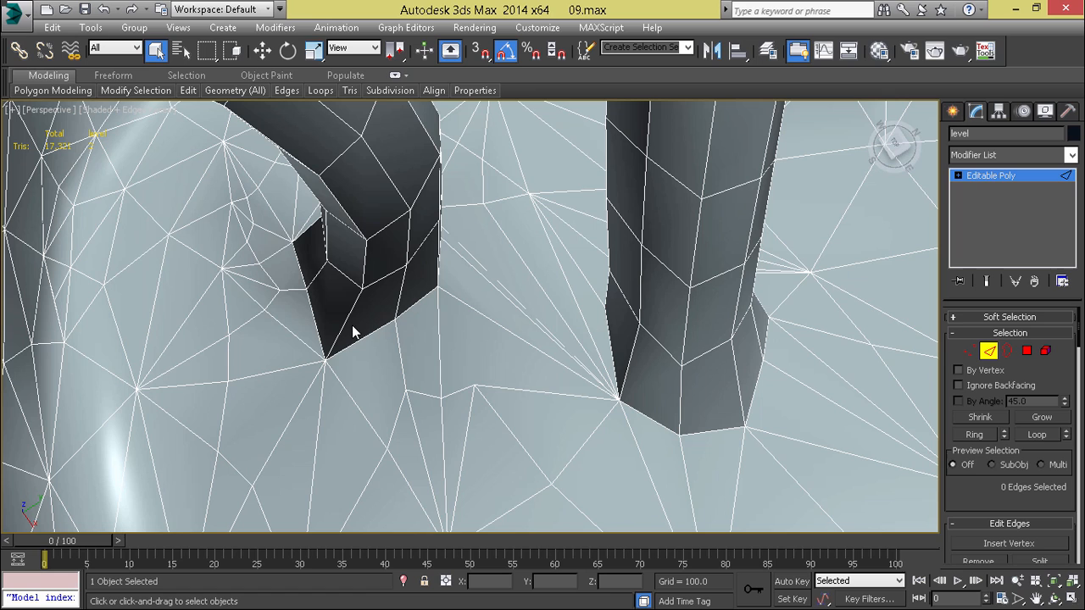
pyautogui.hotkey('ctrl', 'BackSpace')
pyautogui.doubleClick(248, 240)
pyautogui.hotkey('ctrl', 'BackSpace')
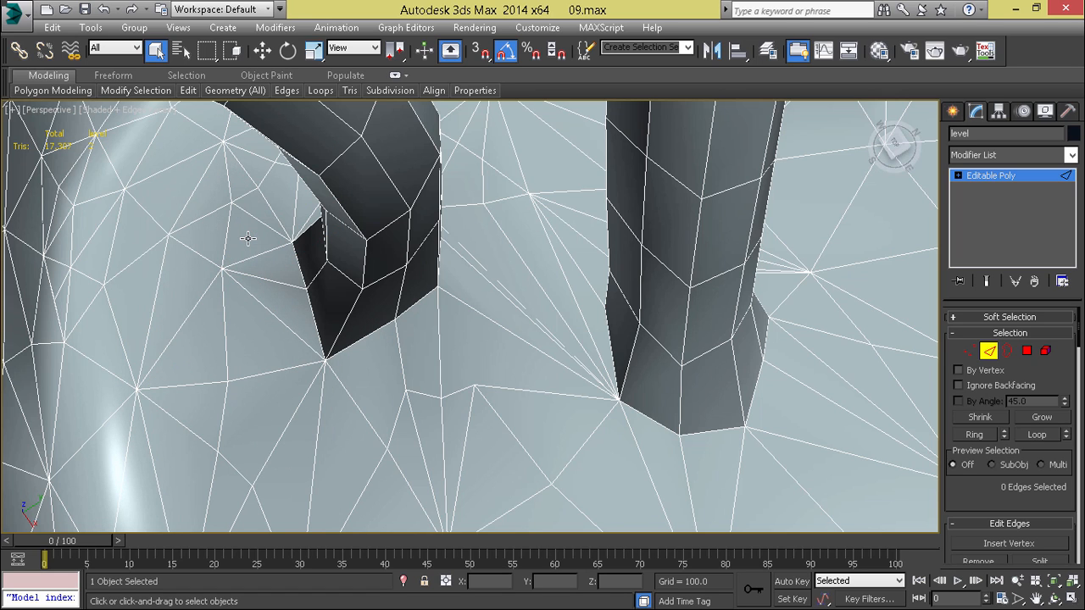
# Step: Remove a ten-edge group of loops and a neighbouring two-edge loop, with their vertices, from the slope behind the arched pillar's foot
pyautogui.moveTo(264, 240); pyautogui.dragTo(254, 390, button='middle')
pyautogui.scroll(-4, 290, 297)
pyautogui.keyDown('alt'); pyautogui.moveTo(290, 298); pyautogui.dragTo(377, 279, button='middle'); pyautogui.keyUp('alt')
pyautogui.scroll(6, 377, 279)
pyautogui.doubleClick(295, 303)
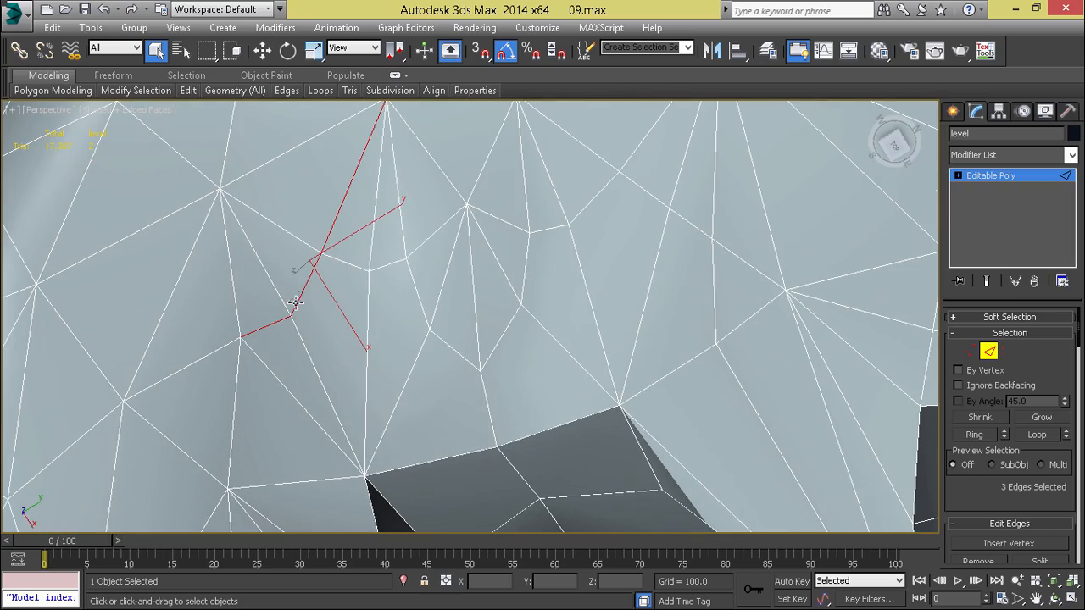
pyautogui.keyDown('ctrl'); pyautogui.doubleClick(418, 289); pyautogui.keyUp('ctrl')
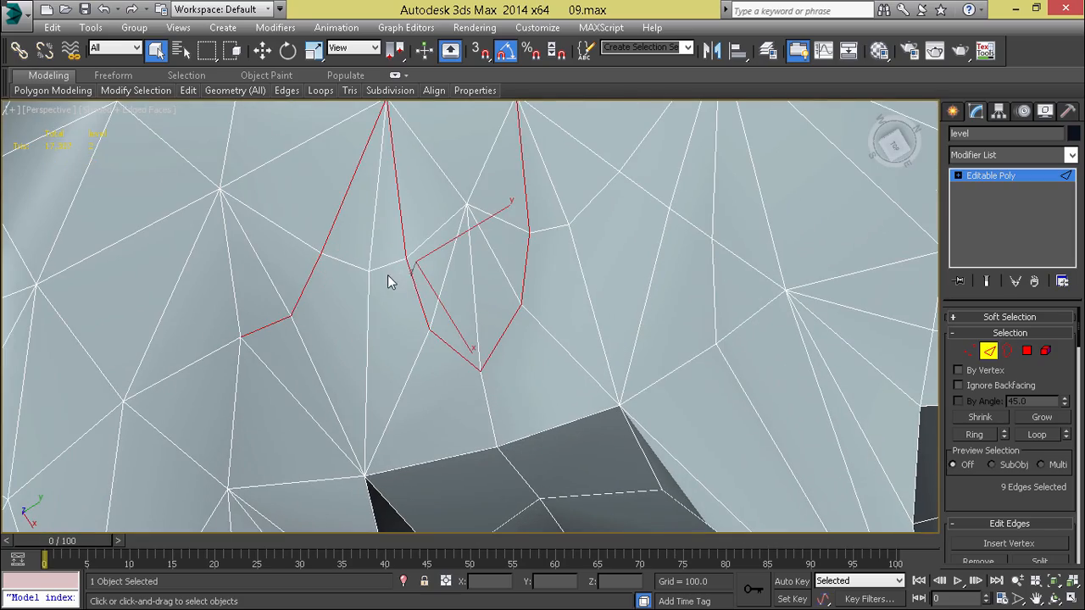
pyautogui.doubleClick(387, 267)
pyautogui.keyDown('ctrl'); pyautogui.doubleClick(421, 297); pyautogui.keyUp('ctrl')
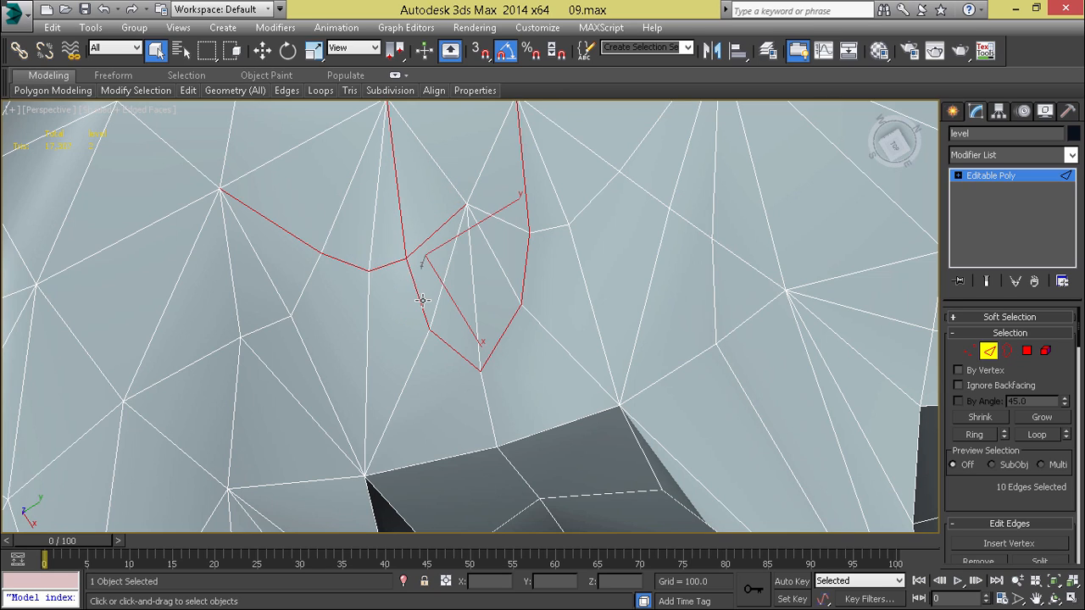
pyautogui.hotkey('ctrl', 'BackSpace')
pyautogui.doubleClick(265, 326)
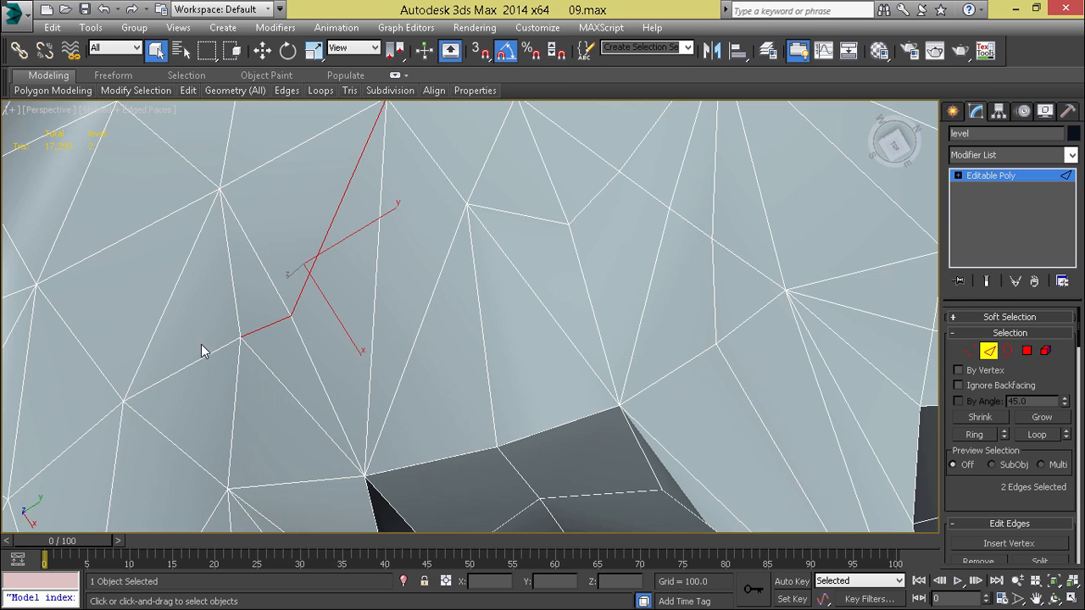
pyautogui.hotkey('ctrl', 'BackSpace')
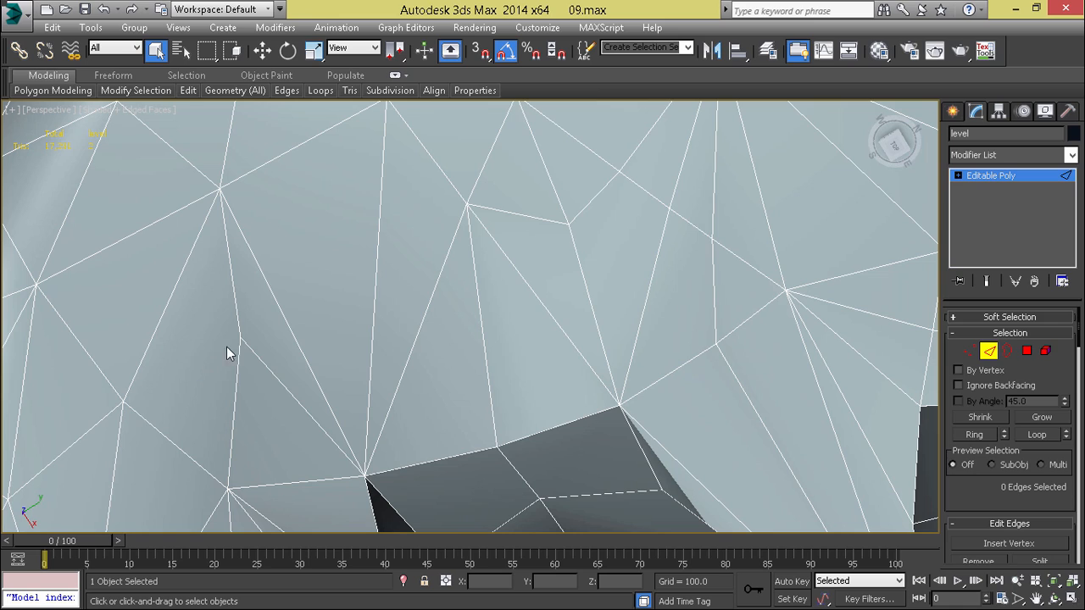
# Step: In vertex mode, target-weld the loose slope vertex behind the arched pillar's foot to the vertex directly above it
pyautogui.press('1')
pyautogui.rightClick(361, 291)
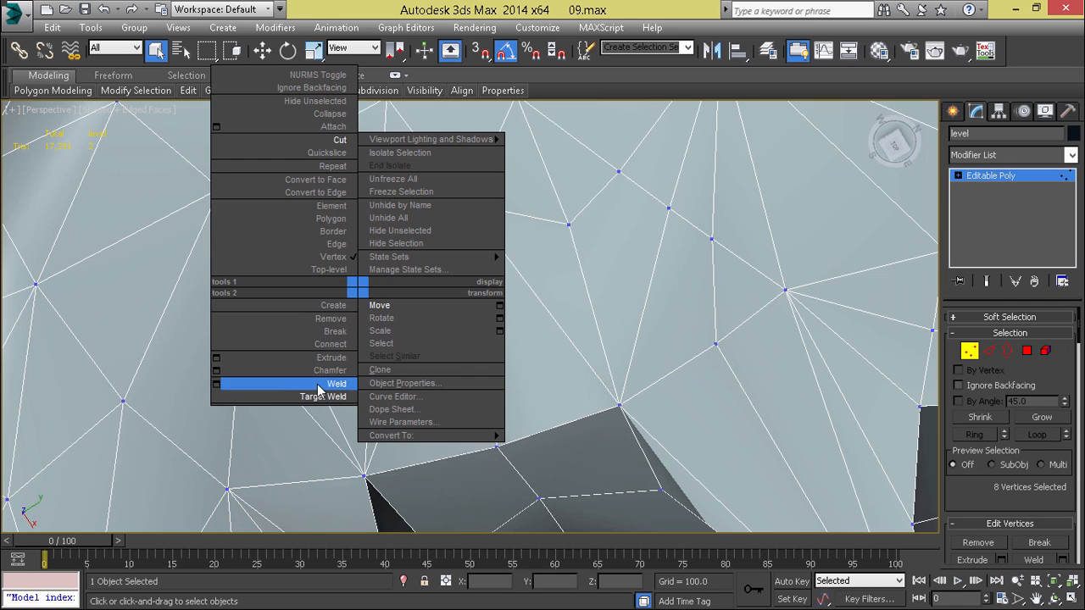
pyautogui.click(297, 387)
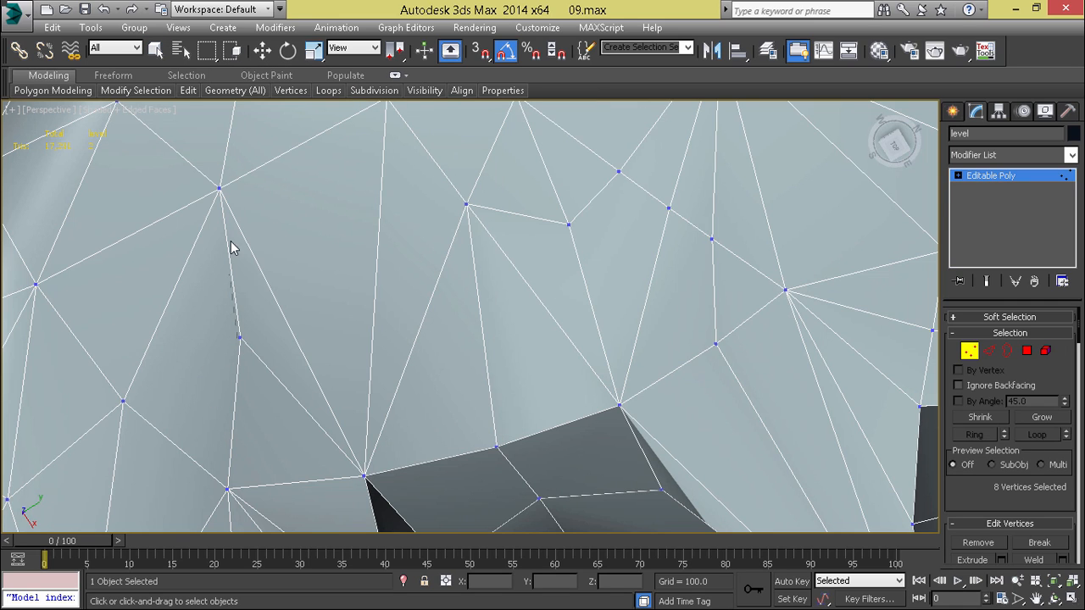
pyautogui.click(218, 189)
# Step: In edge mode, remove the short surplus edge loops with their vertices from the slope between the arched and straight pillars
pyautogui.scroll(-4, 219, 189)
pyautogui.moveTo(280, 229); pyautogui.dragTo(454, 259, button='middle')
pyautogui.scroll(4, 454, 260)
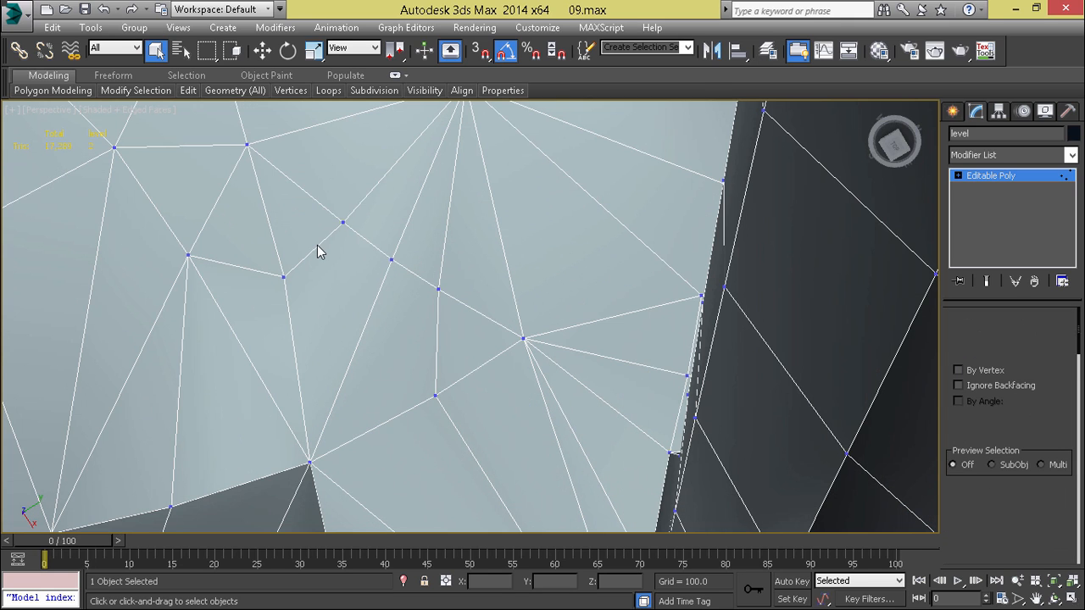
pyautogui.press('2')
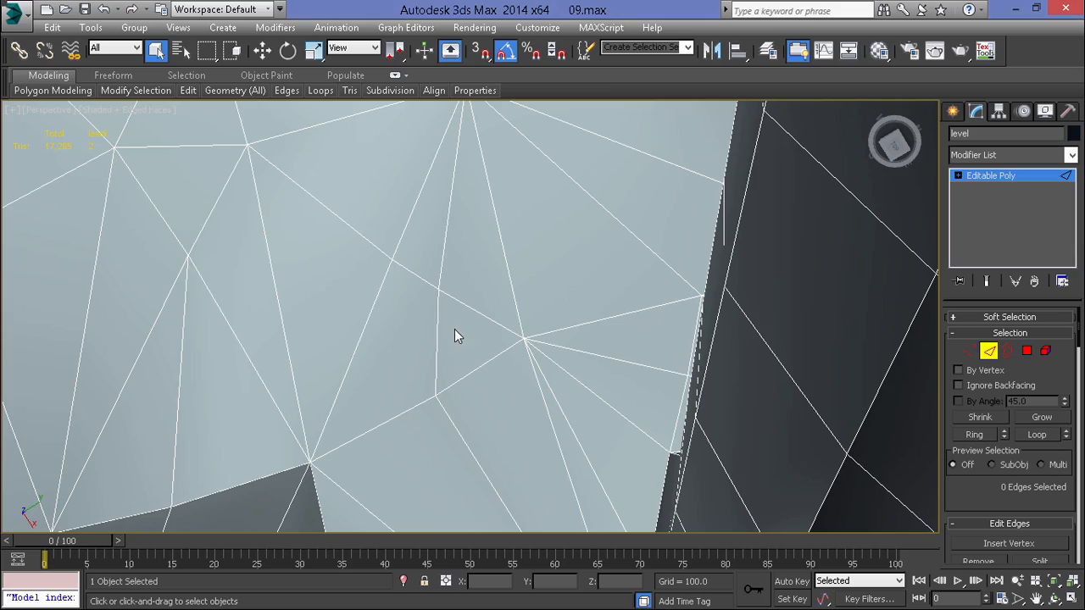
pyautogui.doubleClick(438, 324)
pyautogui.hotkey('ctrl', 'BackSpace')
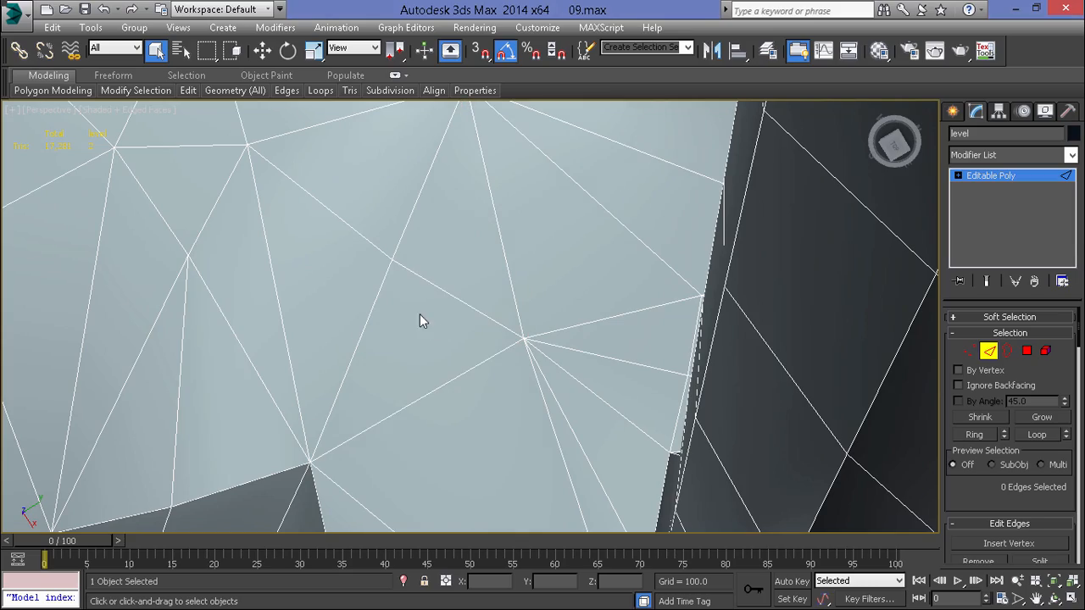
# Step: Remove the surplus edges crossing the ground from the arched pillar's foot to the straight pillar's front corner
pyautogui.moveTo(420, 314); pyautogui.dragTo(393, 232, button='middle')
pyautogui.scroll(-5, 391, 250)
pyautogui.click(345, 358)
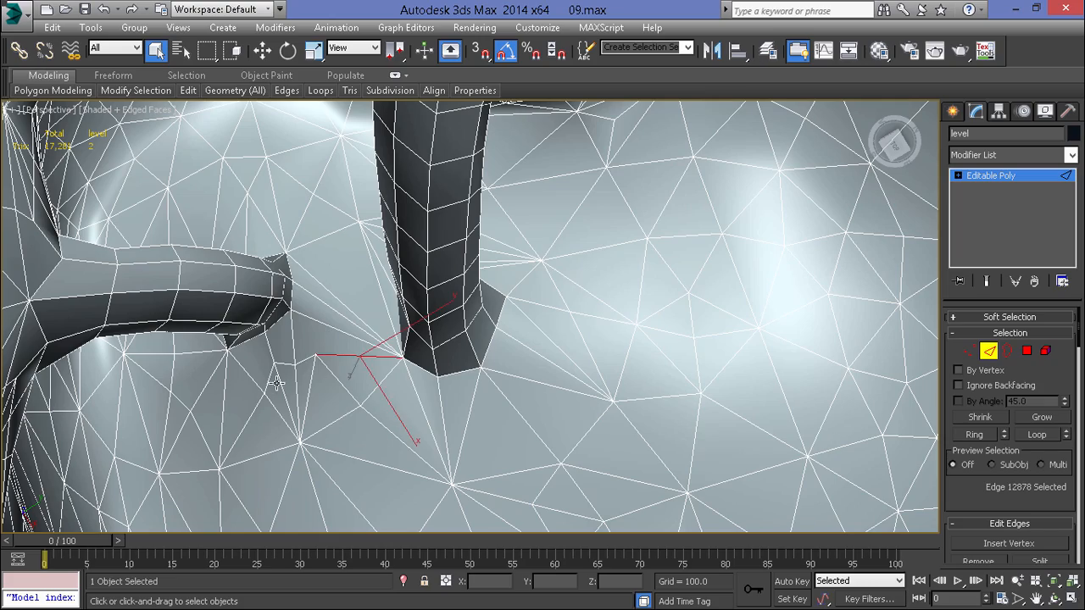
pyautogui.press('BackSpace')
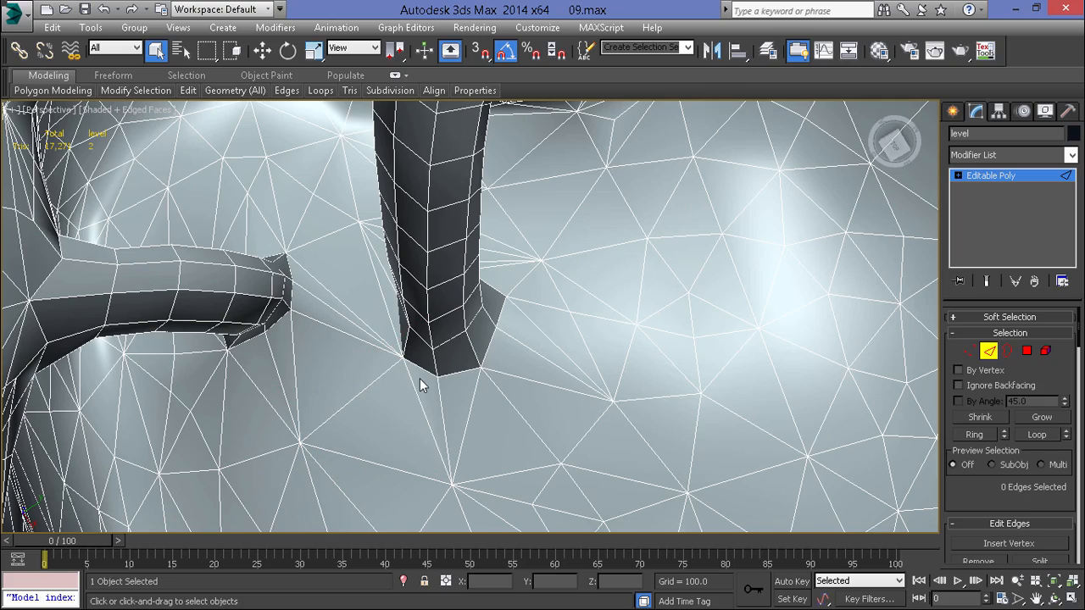
# Step: Select two connected edges on the ground just beyond the pillar foot's corner and remove them together with their vertices
pyautogui.click(360, 329)
pyautogui.scroll(-5, 360, 330)
pyautogui.moveTo(360, 330)
pyautogui.keyDown('alt'); pyautogui.mouseDown(button='middle')
pyautogui.moveTo(337, 268)
pyautogui.moveTo(325, 288)
pyautogui.moveTo(283, 305)
pyautogui.moveTo(358, 334)
pyautogui.moveTo(277, 344)
pyautogui.moveTo(242, 324)
pyautogui.moveTo(378, 423)
pyautogui.moveTo(333, 439)
pyautogui.moveTo(288, 387)
pyautogui.moveTo(356, 426)
pyautogui.moveTo(379, 304)
pyautogui.mouseUp(button='middle'); pyautogui.keyUp('alt')
pyautogui.scroll(3, 338, 267)
pyautogui.hotkey('alt', 'x')
pyautogui.hotkey('alt', 'x')
pyautogui.scroll(3, 333, 439)
pyautogui.scroll(-3, 333, 439)
pyautogui.click(390, 291)
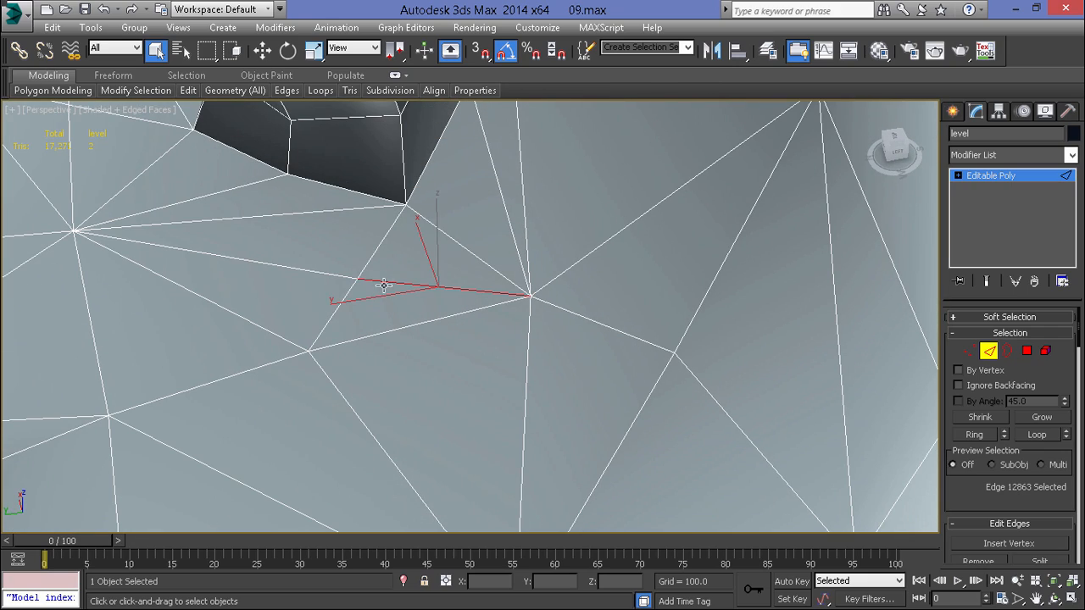
pyautogui.keyDown('ctrl'); pyautogui.click(317, 273); pyautogui.keyUp('ctrl')
pyautogui.hotkey('ctrl', 'BackSpace')
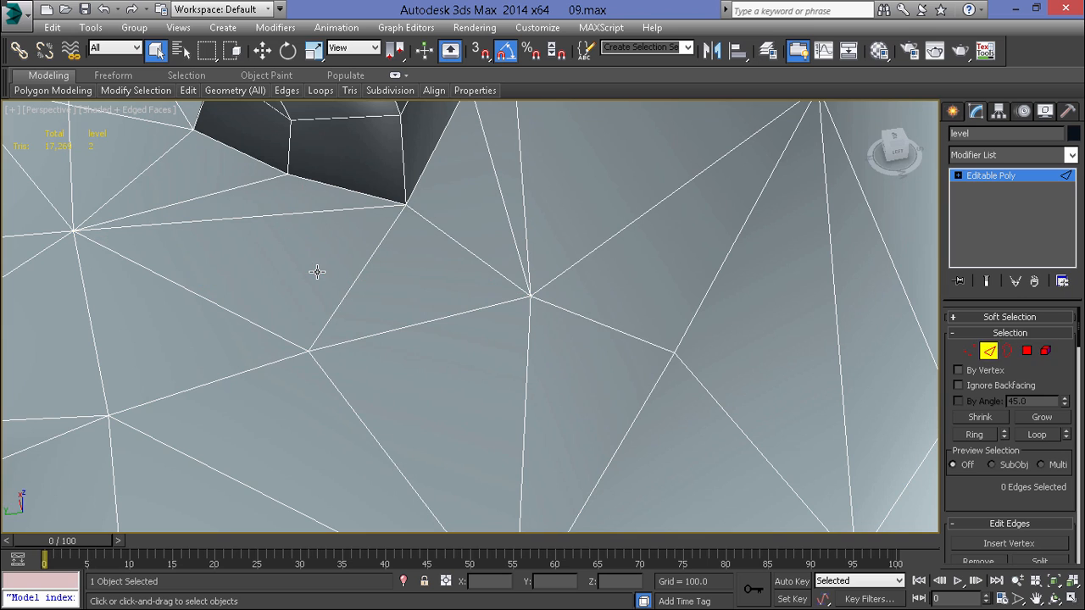
# Step: In vertex mode, select the middle vertex on the pillar foot's bottom edge and move it slightly outward and down
pyautogui.moveTo(319, 278)
pyautogui.mouseDown(button='middle')
pyautogui.moveTo(326, 305)
pyautogui.moveTo(307, 291)
pyautogui.mouseUp(button='middle')
pyautogui.press('1')
pyautogui.click(288, 276)
pyautogui.press('z')
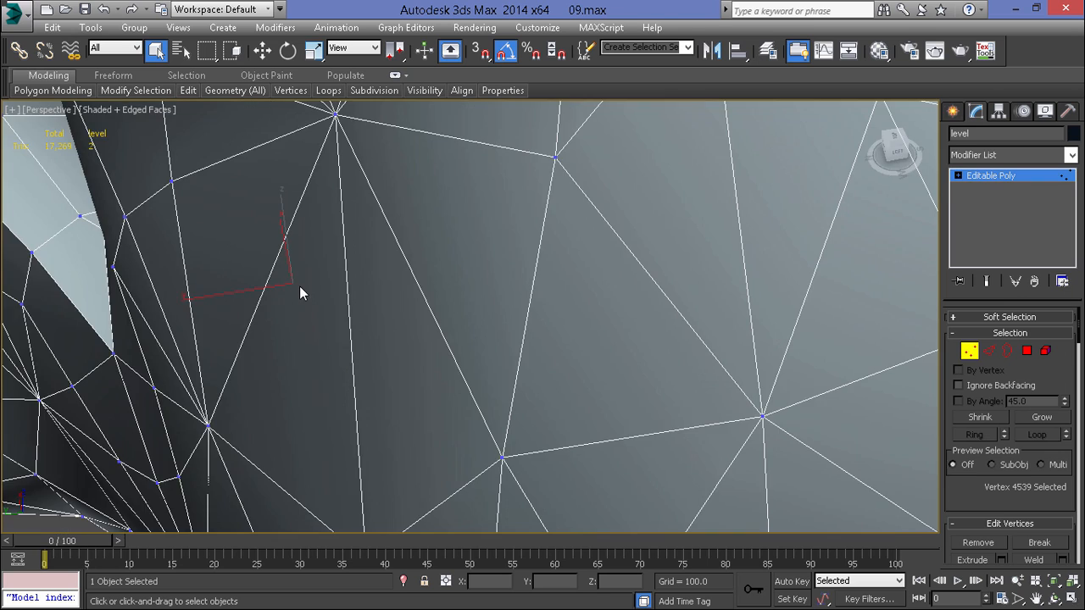
pyautogui.scroll(-5, 285, 264)
pyautogui.moveTo(285, 264); pyautogui.dragTo(334, 328, button='middle')
pyautogui.scroll(-2, 300, 310)
pyautogui.scroll(2, 324, 333)
pyautogui.press('w')
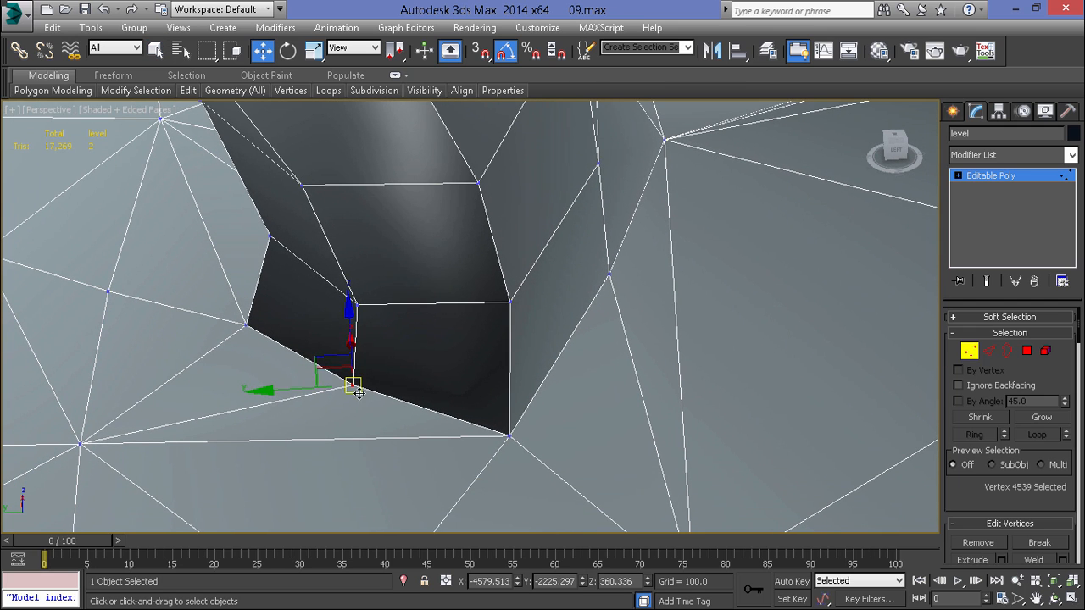
pyautogui.moveTo(354, 388); pyautogui.dragTo(321, 424)
# Step: In edge mode, trim the loop selection along the arched pillar to eight edges and shift it slightly
pyautogui.keyDown('alt'); pyautogui.moveTo(321, 424); pyautogui.dragTo(367, 292, button='middle'); pyautogui.keyUp('alt')
pyautogui.scroll(-2, 563, 326)
pyautogui.press('2')
pyautogui.keyDown('alt'); pyautogui.click(553, 403); pyautogui.keyUp('alt')
pyautogui.keyDown('alt'); pyautogui.click(386, 161); pyautogui.keyUp('alt')
pyautogui.keyDown('alt'); pyautogui.moveTo(432, 370); pyautogui.dragTo(498, 309, button='middle'); pyautogui.keyUp('alt')
pyautogui.moveTo(505, 221); pyautogui.dragTo(501, 221)
pyautogui.keyDown('alt'); pyautogui.moveTo(502, 221); pyautogui.dragTo(359, 174, button='middle'); pyautogui.keyUp('alt')
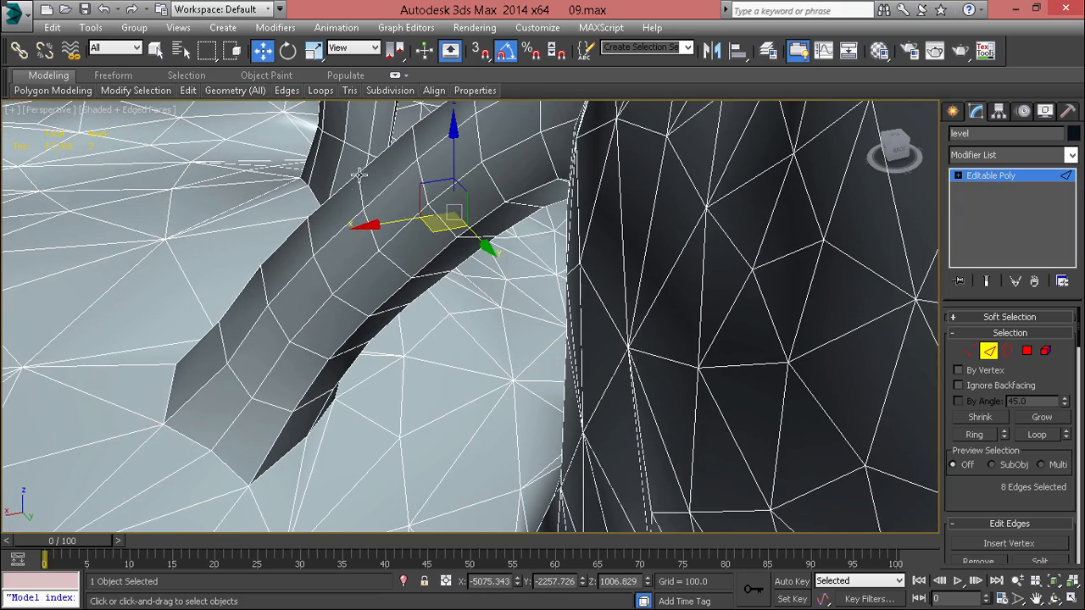
# Step: Select the edge loop along the arch's lower inner border, trim it to eight edges and shift it about -6 in X and 6 in Y
pyautogui.keyDown('ctrl'); pyautogui.click(394, 323); pyautogui.keyUp('ctrl')
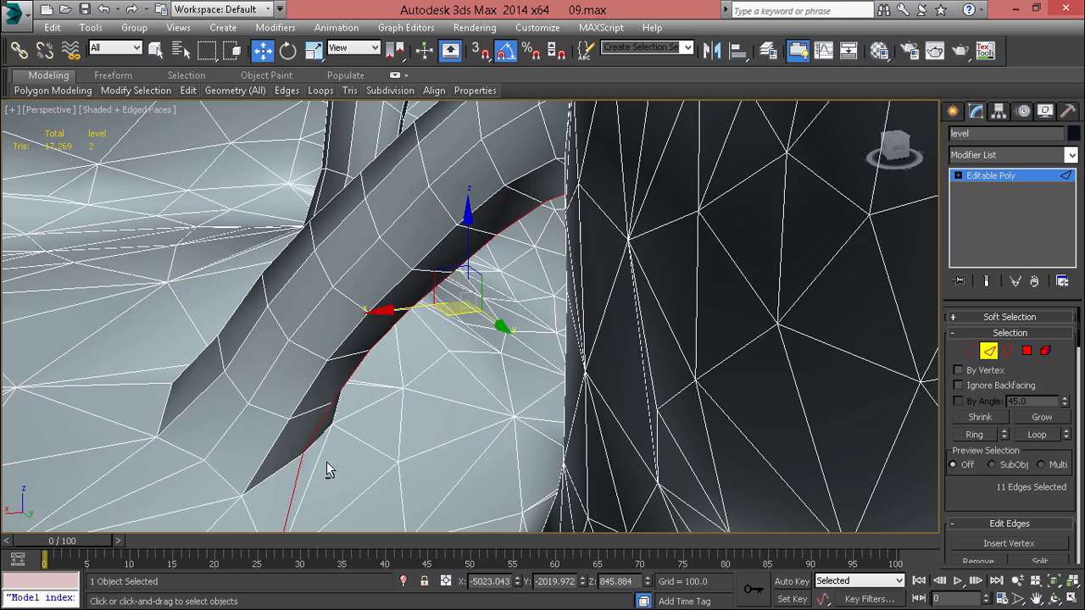
pyautogui.keyDown('alt'); pyautogui.click(327, 464); pyautogui.keyUp('alt')
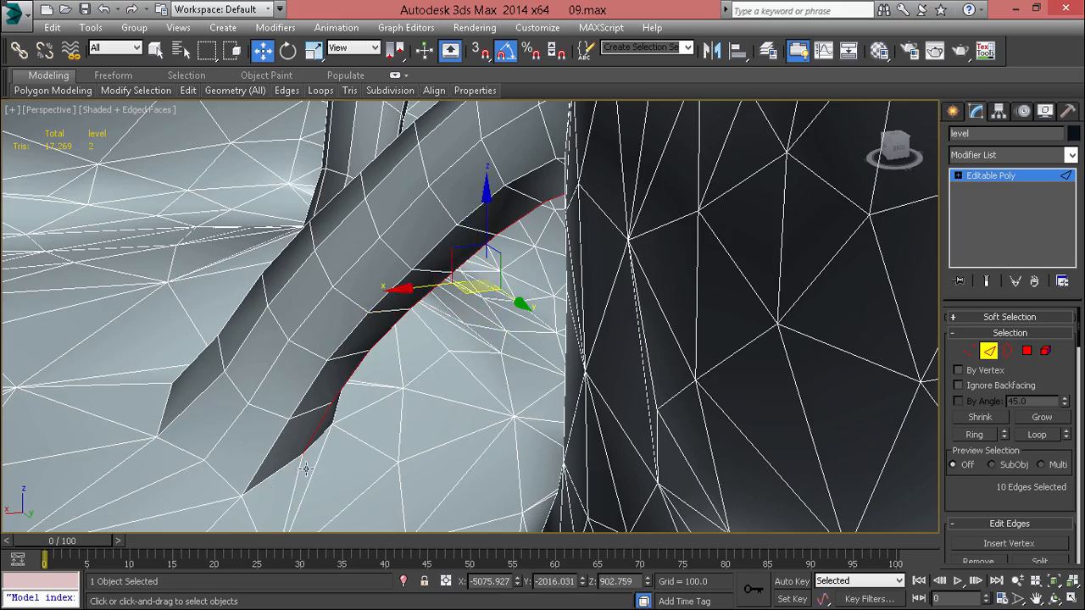
pyautogui.keyDown('alt'); pyautogui.moveTo(328, 465); pyautogui.dragTo(448, 318, button='middle'); pyautogui.keyUp('alt')
pyautogui.keyDown('alt'); pyautogui.click(592, 230); pyautogui.keyUp('alt')
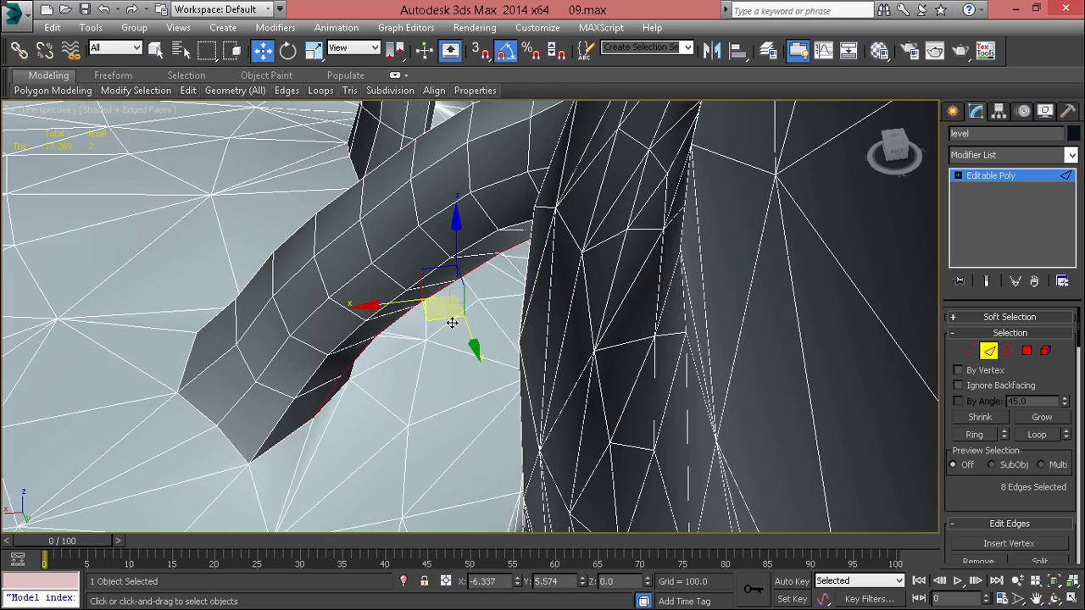
pyautogui.keyDown('alt'); pyautogui.moveTo(271, 386); pyautogui.dragTo(288, 422, button='middle'); pyautogui.keyUp('alt')
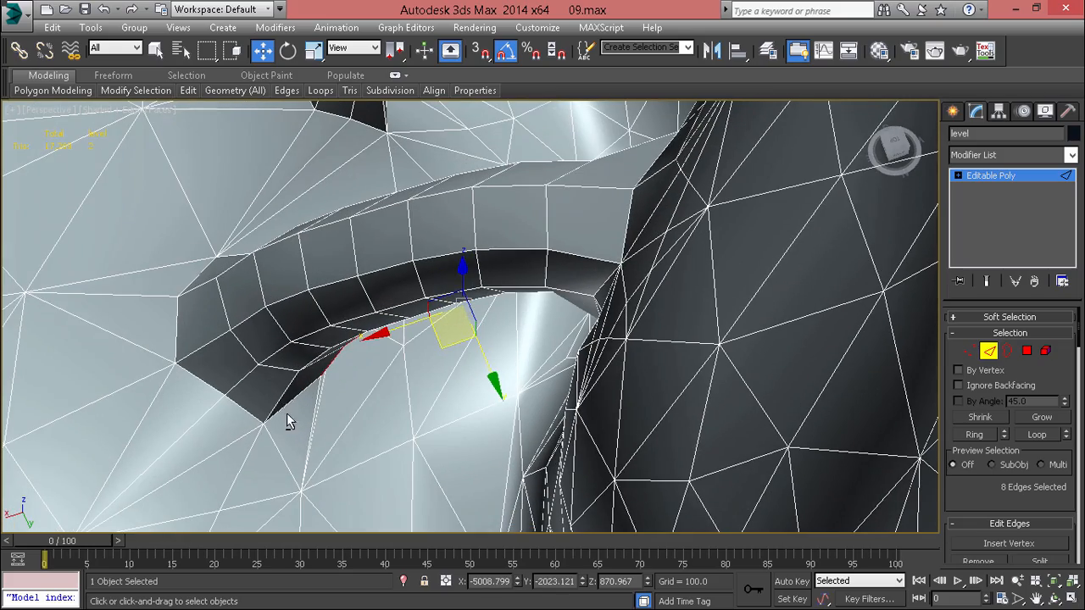
# Step: Select the edge loop along the arched pillar's underside, trim it to nine edges and shift it slightly outward
pyautogui.doubleClick(282, 350)
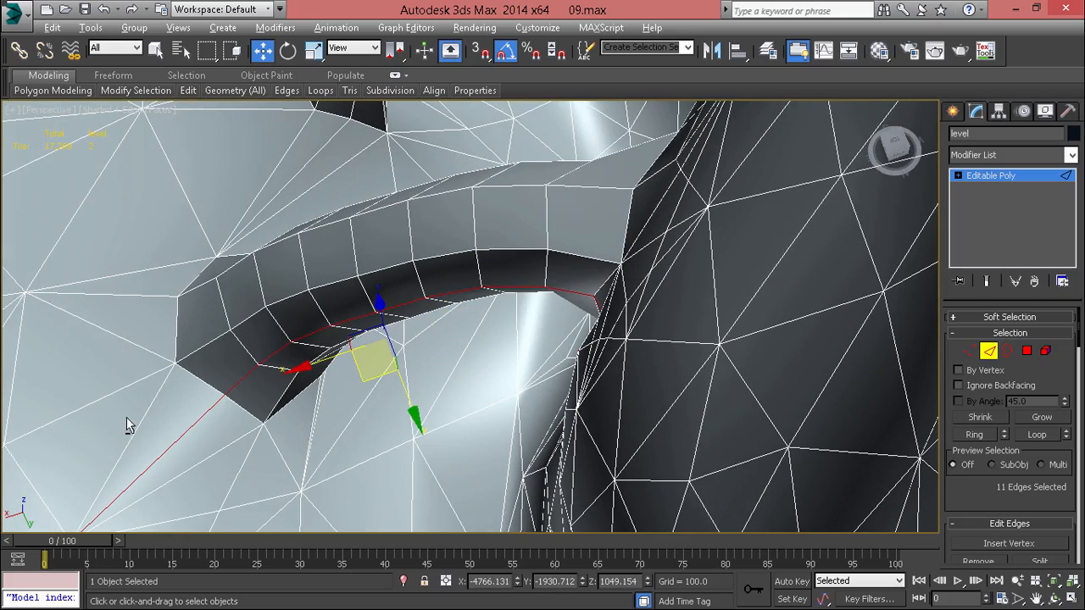
pyautogui.keyDown('alt'); pyautogui.click(177, 441); pyautogui.keyUp('alt')
pyautogui.keyDown('alt'); pyautogui.moveTo(252, 460); pyautogui.dragTo(476, 241, button='middle'); pyautogui.keyUp('alt')
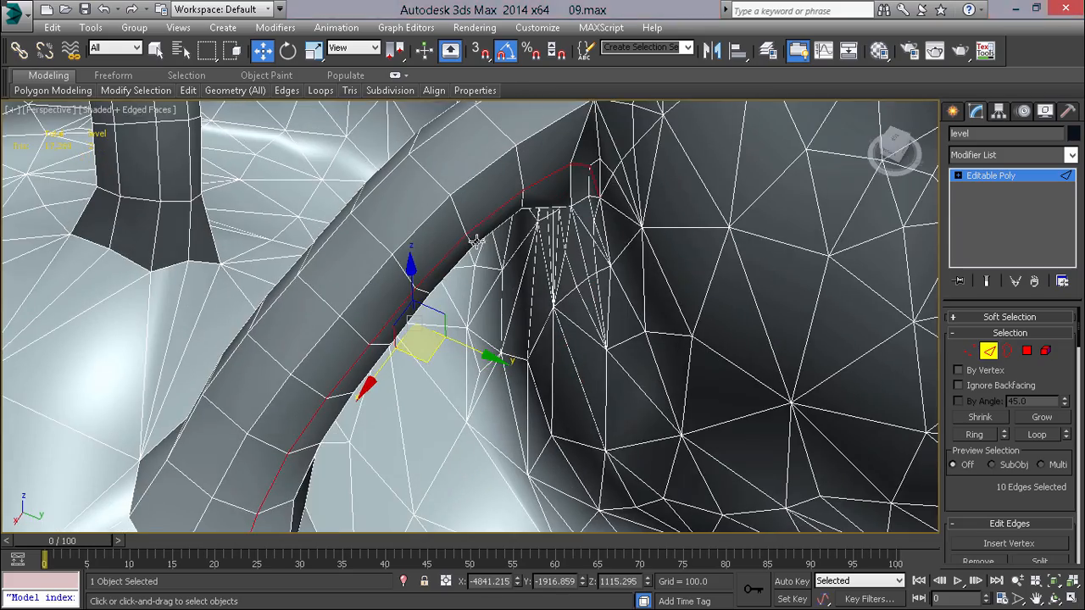
pyautogui.keyDown('alt'); pyautogui.click(598, 200); pyautogui.keyUp('alt')
pyautogui.keyDown('alt'); pyautogui.moveTo(599, 200); pyautogui.dragTo(366, 373, button='middle'); pyautogui.keyUp('alt')
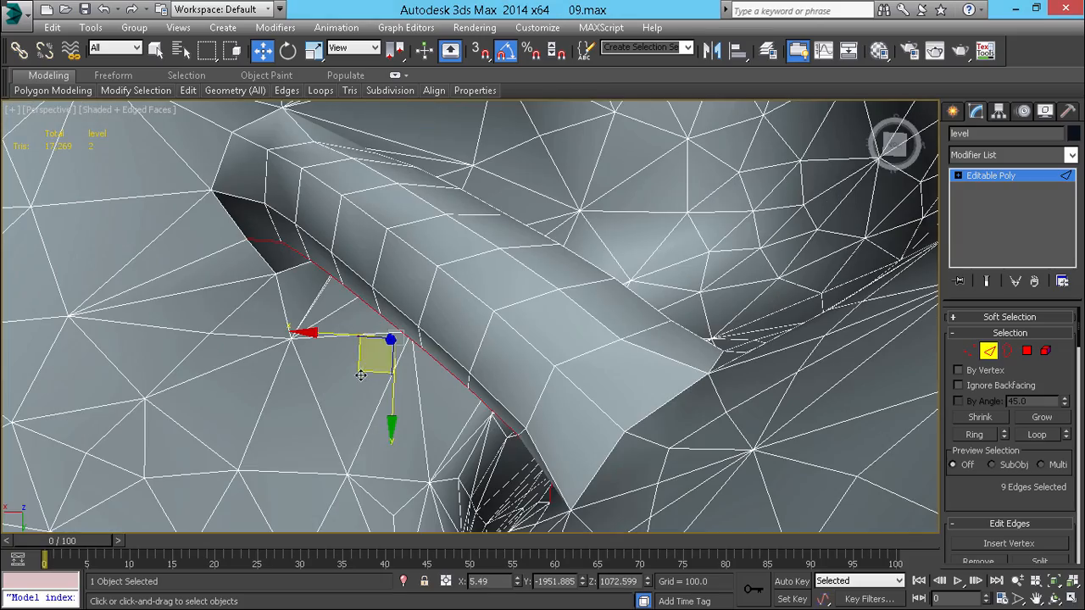
pyautogui.moveTo(361, 376); pyautogui.dragTo(356, 378)
# Step: Select the six-edge loop on the wall beside the arched pillar's upper end and remove it together with its vertices
pyautogui.scroll(-4, 357, 371)
pyautogui.keyDown('alt'); pyautogui.moveTo(377, 337); pyautogui.dragTo(518, 249, button='middle'); pyautogui.keyUp('alt')
pyautogui.keyDown('alt'); pyautogui.moveTo(373, 366); pyautogui.dragTo(475, 308, button='middle'); pyautogui.keyUp('alt')
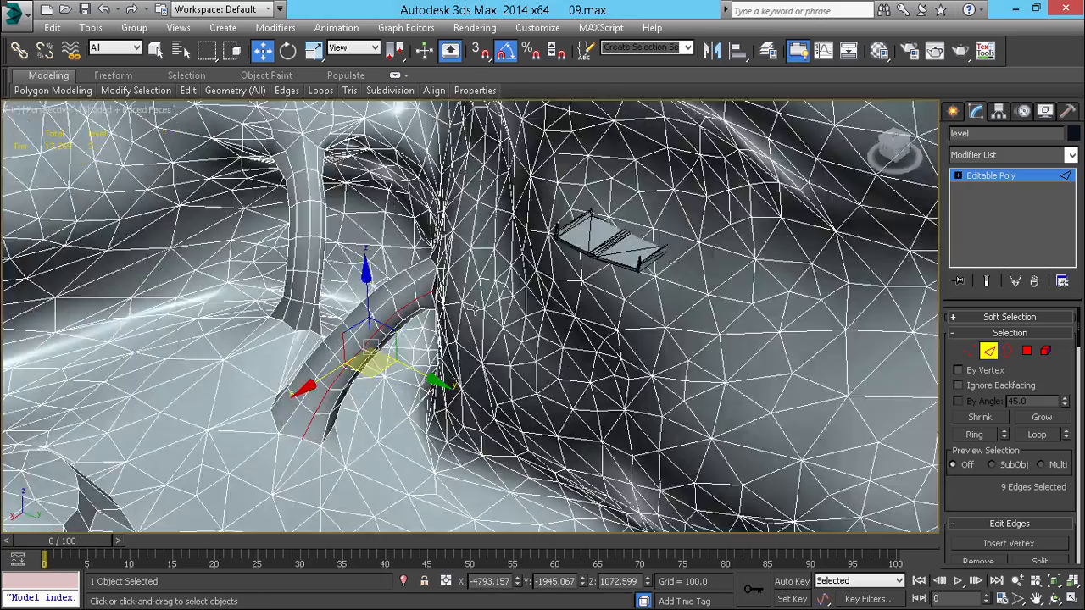
pyautogui.keyDown('alt'); pyautogui.moveTo(407, 315); pyautogui.dragTo(497, 315, button='middle'); pyautogui.keyUp('alt')
pyautogui.scroll(3, 413, 260)
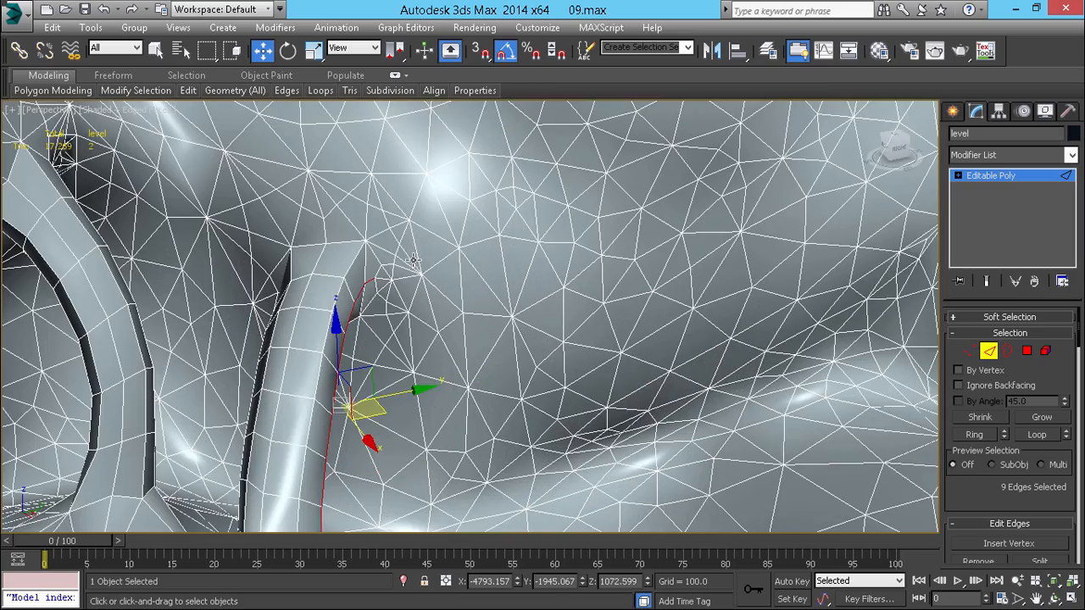
pyautogui.scroll(4, 393, 280)
pyautogui.doubleClick(400, 246)
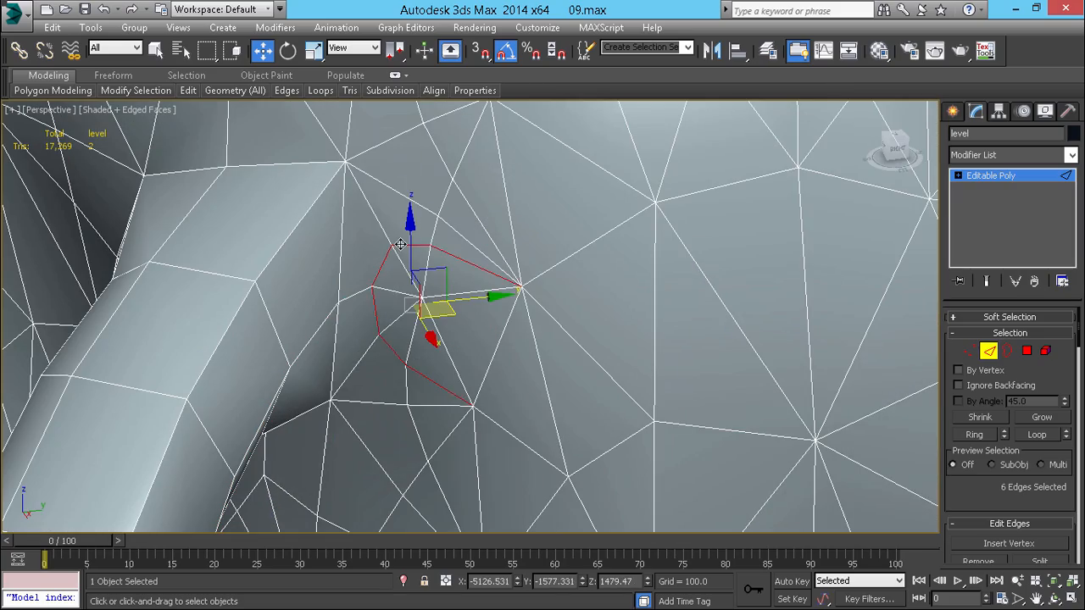
pyautogui.hotkey('ctrl', 'alt', 'c')
pyautogui.scroll(-2, 393, 283)
# Step: In vertex mode, move the outer corner vertex at the arched pillar's upper end about -64 in Y and -49 in Z
pyautogui.press('1')
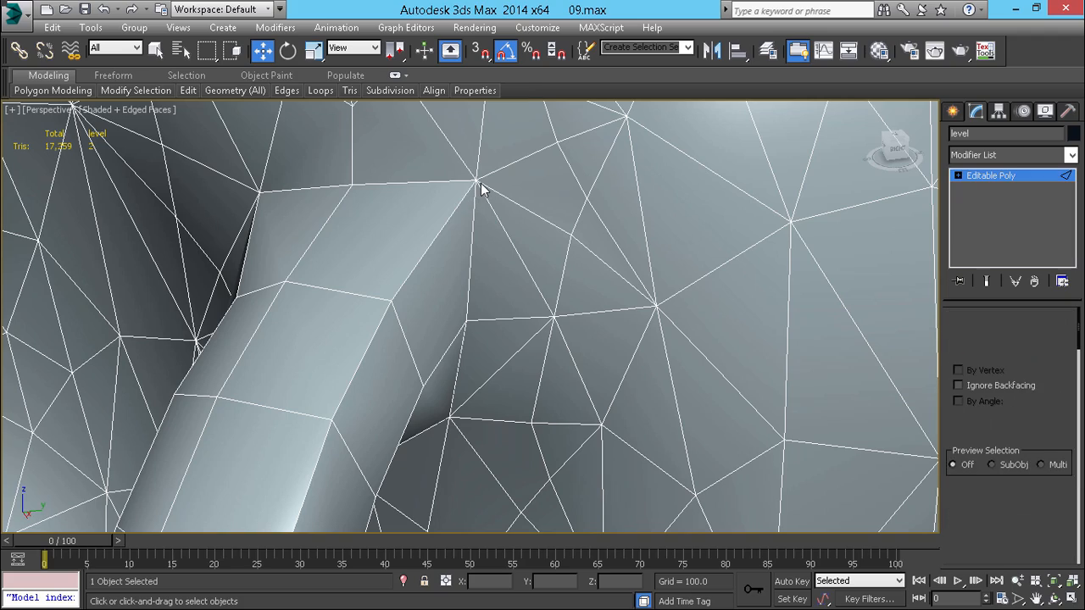
pyautogui.click(477, 180)
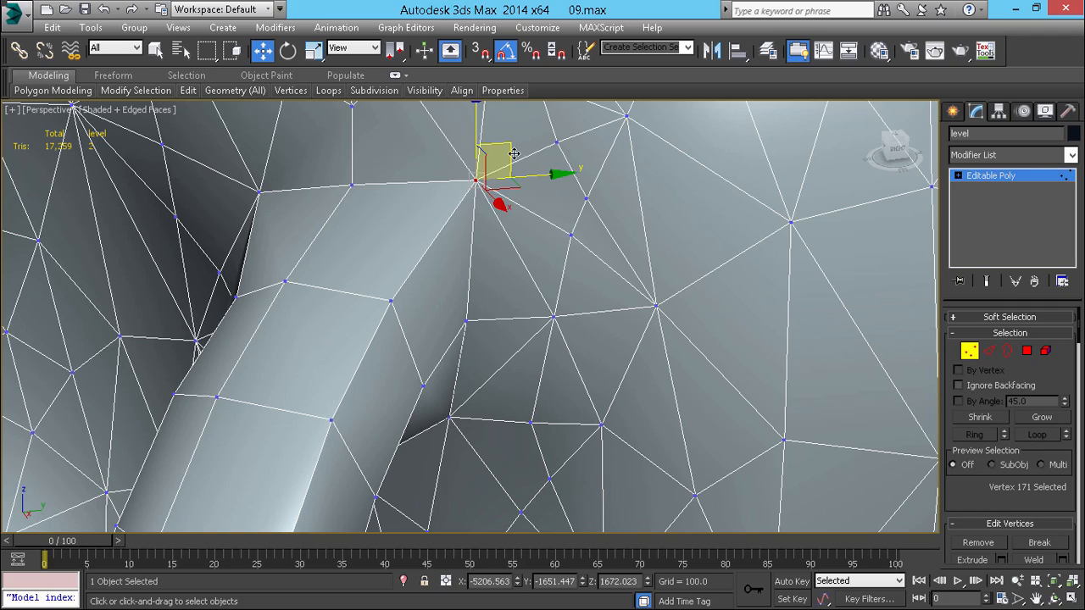
pyautogui.moveTo(513, 154); pyautogui.dragTo(471, 191)
pyautogui.moveTo(392, 218); pyautogui.dragTo(553, 192, button='middle')
pyautogui.scroll(-3, 553, 191)
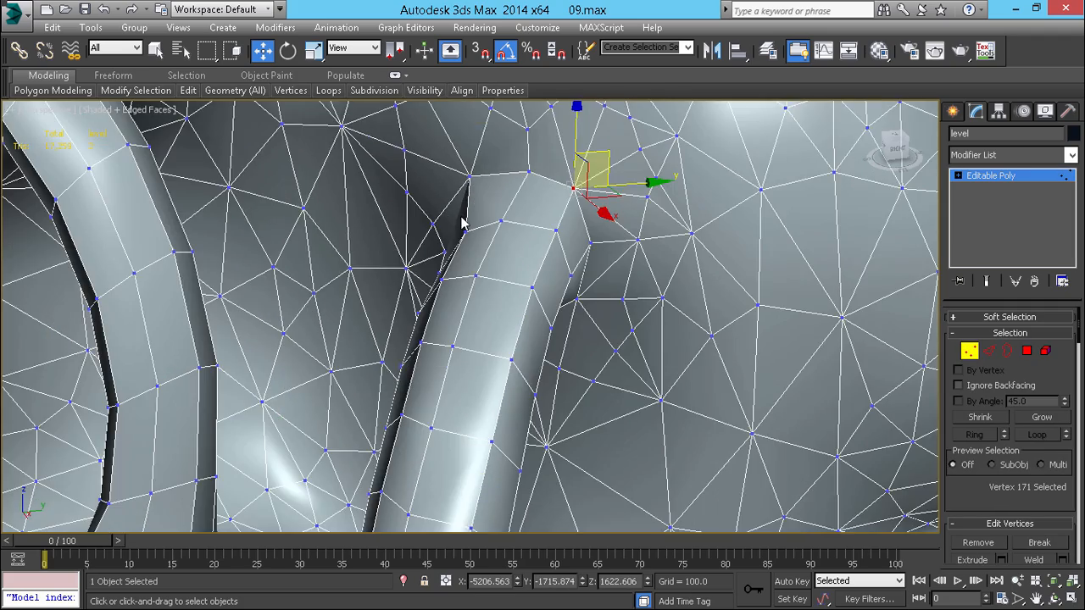
# Step: In edge mode, remove the surplus edge loop on the wall beside the arched pillar's other upper corner
pyautogui.keyDown('alt'); pyautogui.moveTo(462, 223); pyautogui.dragTo(426, 249, button='middle'); pyautogui.keyUp('alt')
pyautogui.press('2')
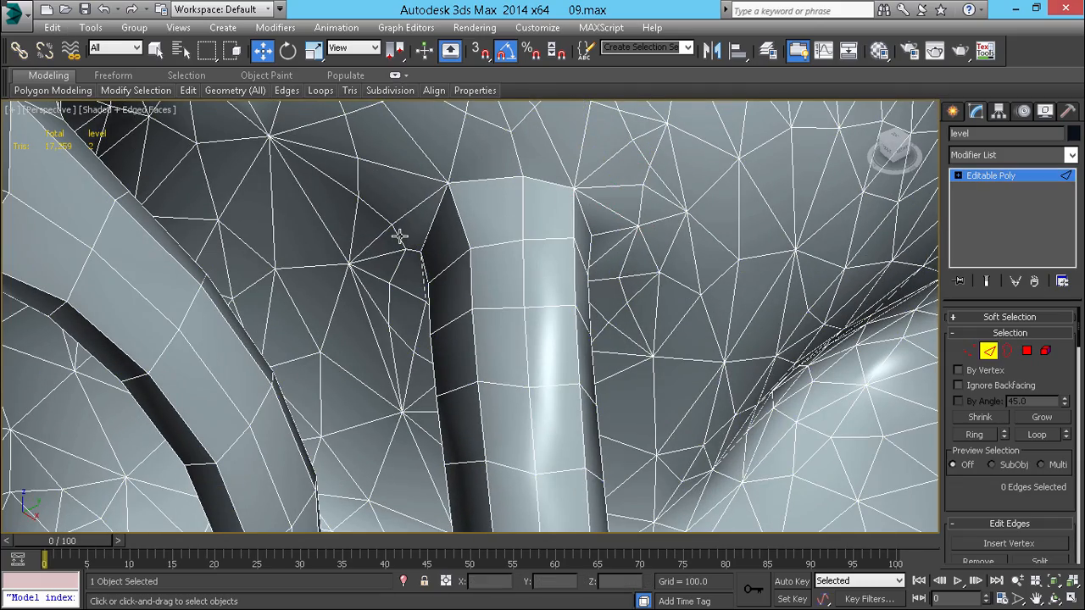
pyautogui.press('Delete')
pyautogui.keyDown('alt'); pyautogui.moveTo(389, 268); pyautogui.dragTo(407, 257, button='middle'); pyautogui.keyUp('alt')
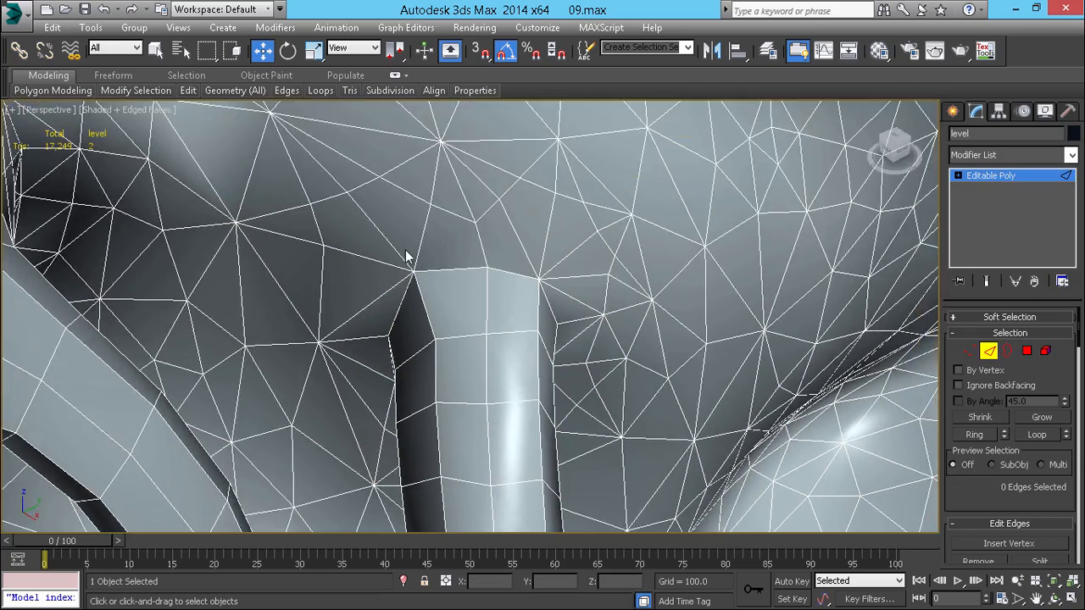
# Step: Select the six-edge loop on the wall just above the arched pillar's upper end and remove it with its vertices
pyautogui.scroll(1, 406, 257)
pyautogui.scroll(-3, 443, 209)
pyautogui.moveTo(568, 196); pyautogui.dragTo(415, 269, button='middle')
pyautogui.scroll(5, 416, 270)
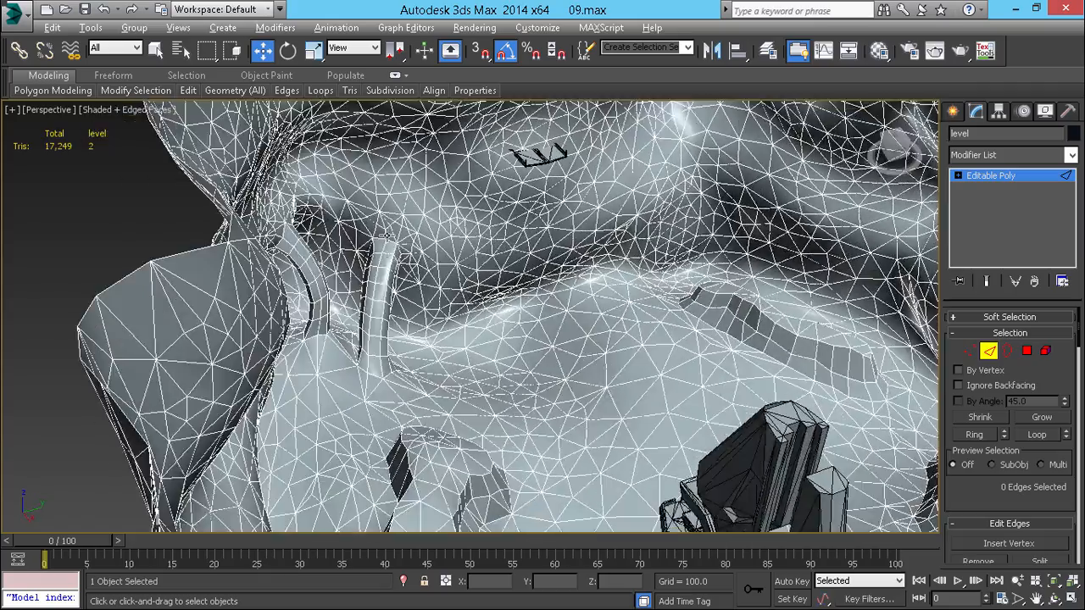
pyautogui.doubleClick(376, 218)
pyautogui.press('z')
pyautogui.scroll(-5, 376, 218)
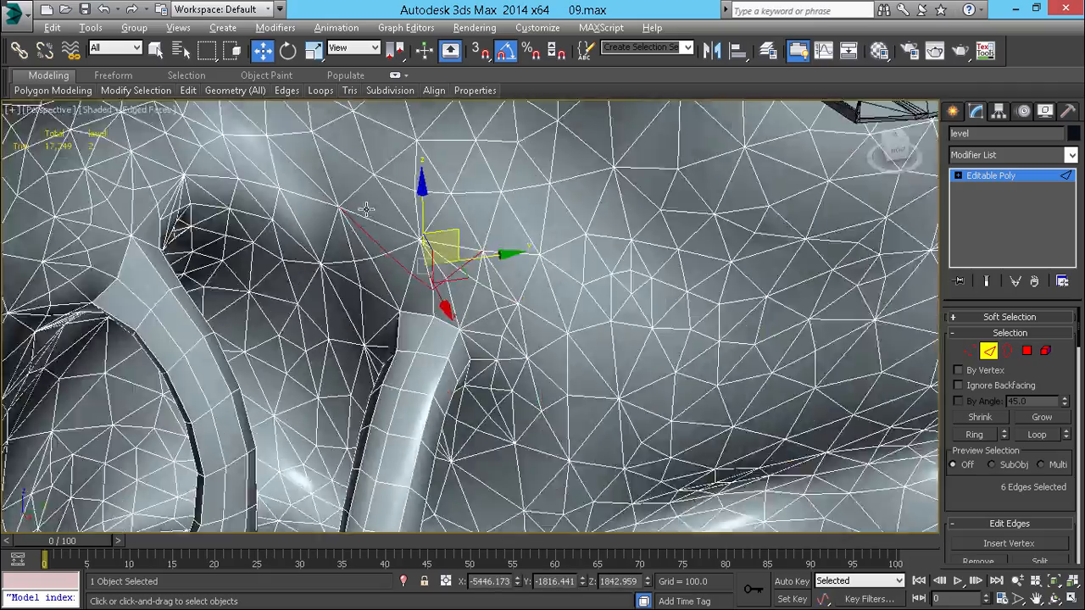
# Step: Select the surplus edge loop on the wall above the neighbouring upright pillar's top and remove it with its vertices
pyautogui.keyDown('alt'); pyautogui.moveTo(375, 217); pyautogui.dragTo(538, 279, button='middle'); pyautogui.keyUp('alt')
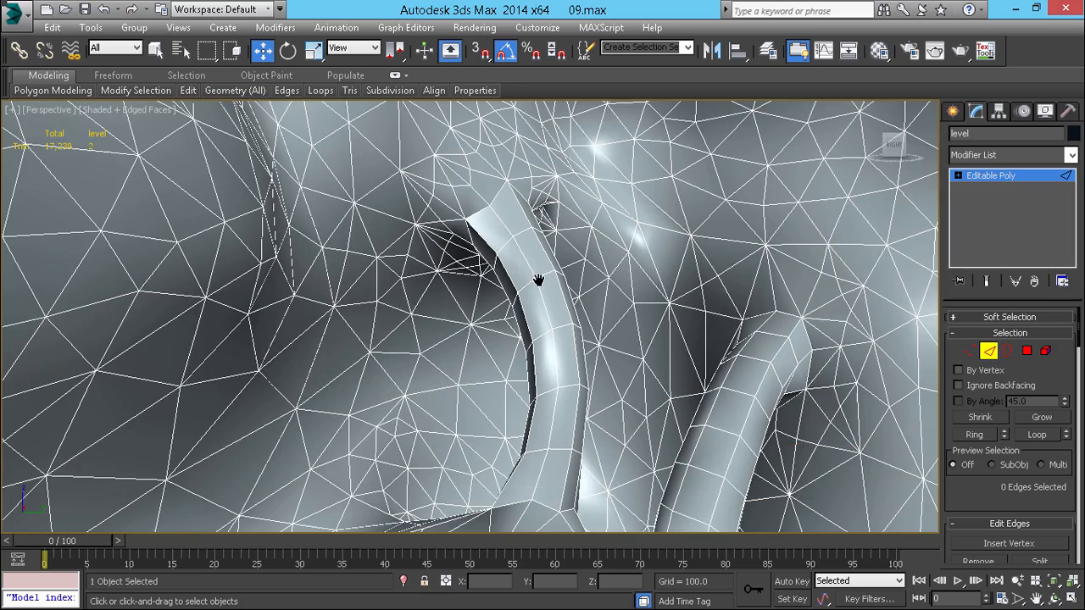
pyautogui.doubleClick(460, 183)
pyautogui.scroll(-2, 460, 190)
pyautogui.press('z')
pyautogui.scroll(-5, 446, 202)
pyautogui.keyDown('alt'); pyautogui.moveTo(445, 201); pyautogui.dragTo(431, 239, button='middle'); pyautogui.keyUp('alt')
# Step: In vertex mode, move the corner vertex at the upright pillar's top about 100 in X and 29 in Z
pyautogui.press('1')
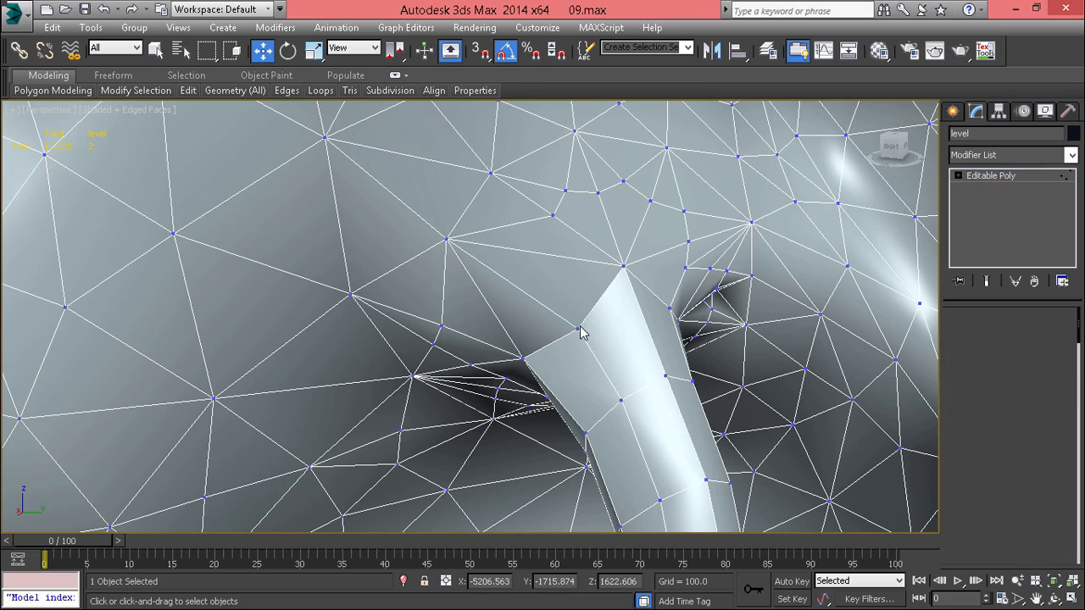
pyautogui.click(577, 330)
pyautogui.keyDown('alt'); pyautogui.moveTo(576, 330); pyautogui.dragTo(505, 319, button='middle'); pyautogui.keyUp('alt')
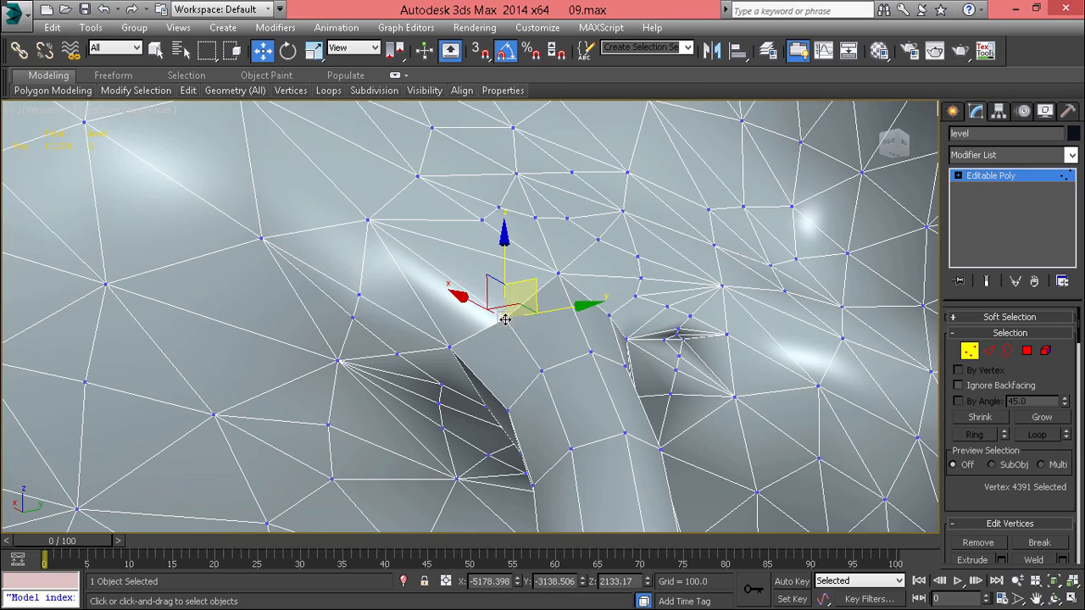
pyautogui.moveTo(496, 281); pyautogui.dragTo(471, 254)
pyautogui.scroll(-4, 511, 307)
# Step: In edge mode, select the edge loop running up from the upright pillar's foot, trim it to six edges and shift it about 45 in X and 7 in Y
pyautogui.moveTo(506, 308)
pyautogui.mouseDown(button='middle')
pyautogui.moveTo(491, 280)
pyautogui.moveTo(487, 348)
pyautogui.moveTo(489, 313)
pyautogui.mouseUp(button='middle')
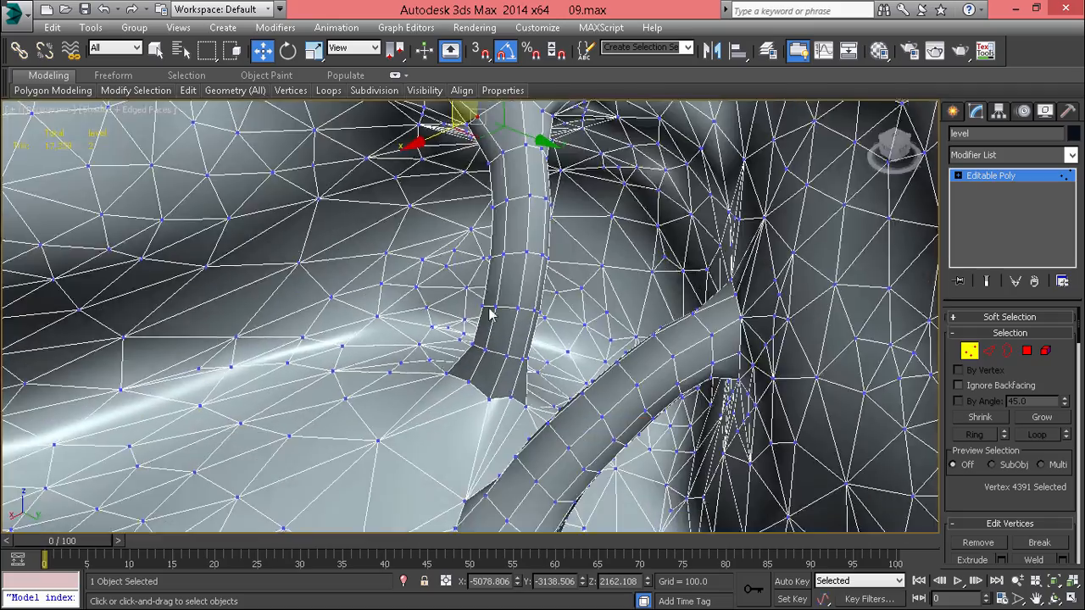
pyautogui.scroll(5, 490, 314)
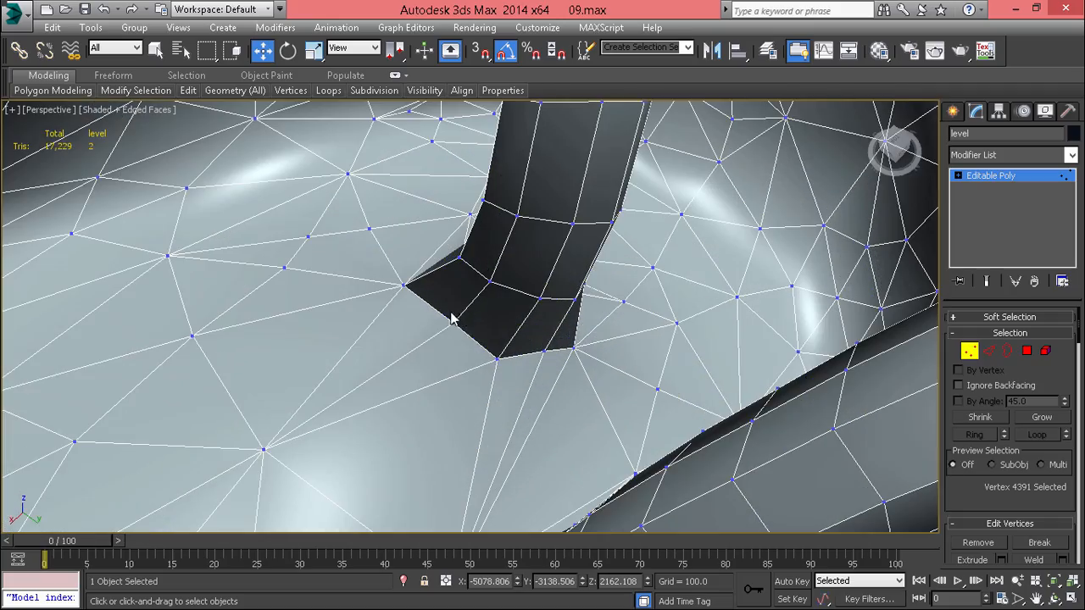
pyautogui.press('2')
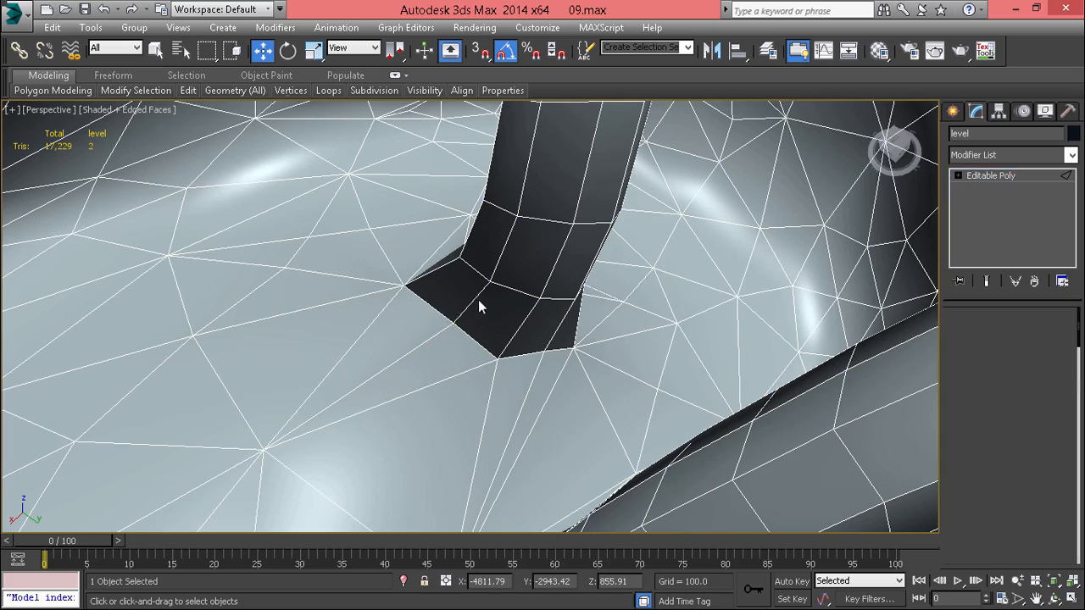
pyautogui.doubleClick(472, 306)
pyautogui.keyDown('alt'); pyautogui.moveTo(396, 390); pyautogui.dragTo(397, 391); pyautogui.keyUp('alt')
pyautogui.scroll(-2, 431, 386)
pyautogui.moveTo(431, 382); pyautogui.dragTo(431, 449, button='middle')
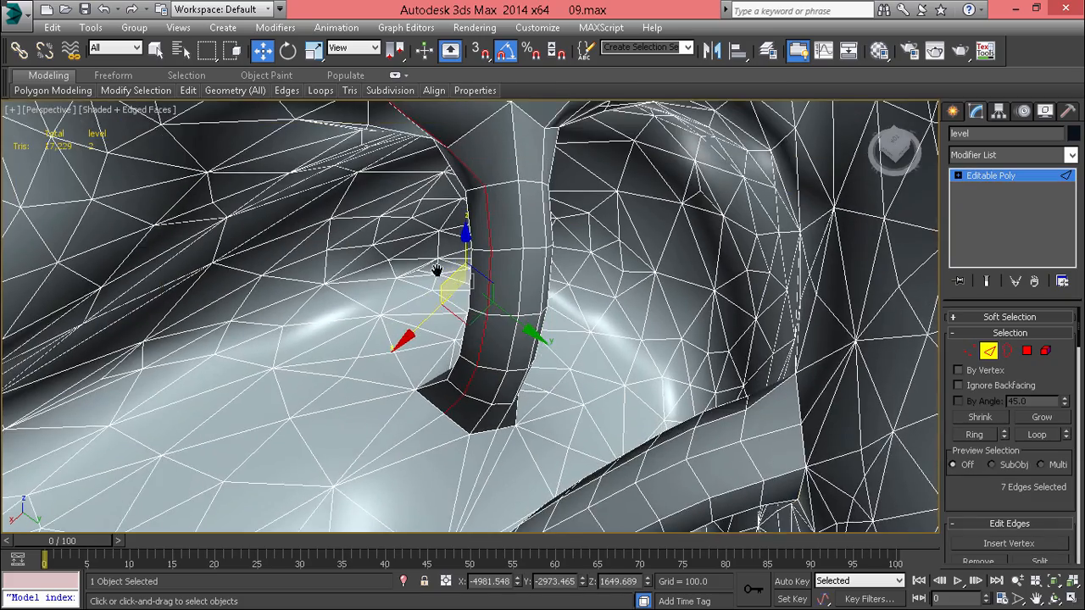
pyautogui.moveTo(437, 273); pyautogui.dragTo(480, 297, button='middle')
pyautogui.keyDown('alt'); pyautogui.click(426, 177); pyautogui.keyUp('alt')
pyautogui.keyDown('alt'); pyautogui.moveTo(429, 353); pyautogui.dragTo(476, 423, button='middle'); pyautogui.keyUp('alt')
pyautogui.moveTo(500, 446); pyautogui.dragTo(494, 453)
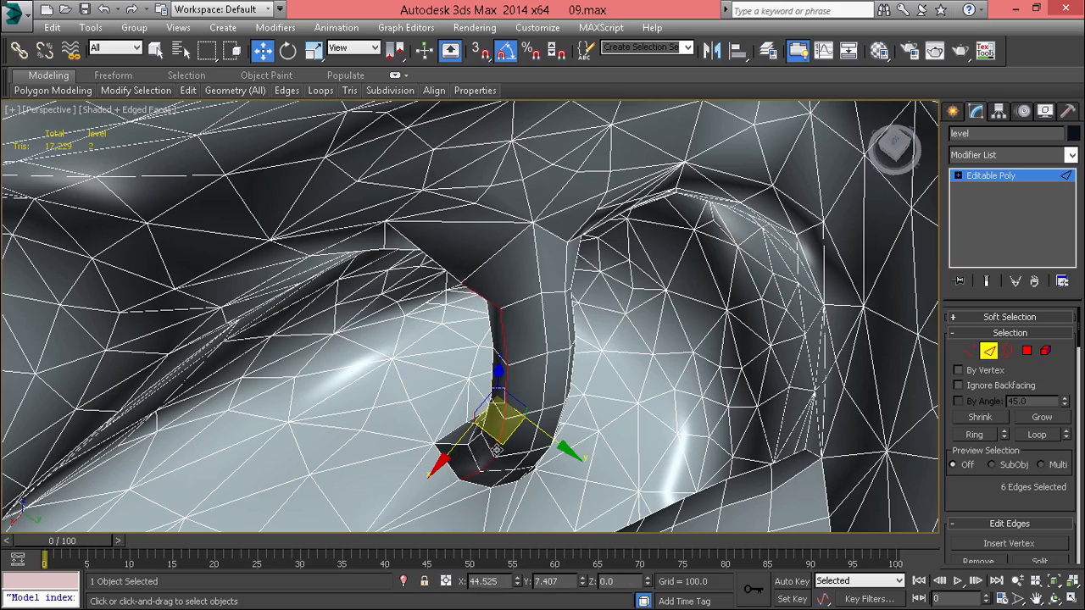
# Step: Select the edge loop along the upright pillar's inner side, trim it to six edges and move it about -13 in X and -47 in Y
pyautogui.keyDown('alt'); pyautogui.moveTo(500, 439); pyautogui.dragTo(576, 411, button='middle'); pyautogui.keyUp('alt')
pyautogui.scroll(2, 485, 432)
pyautogui.click(459, 421)
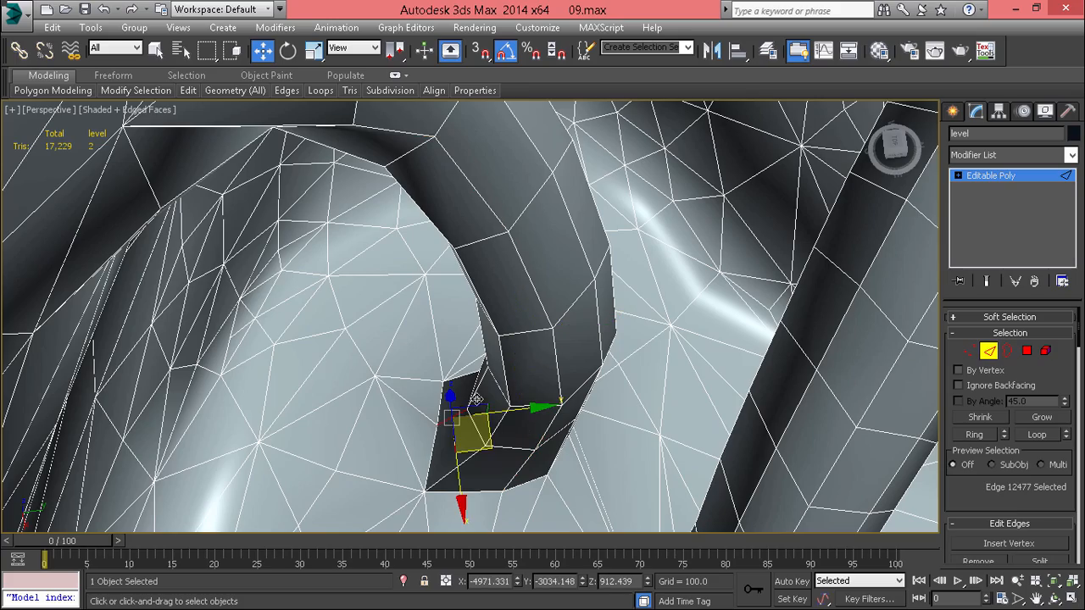
pyautogui.doubleClick(482, 381)
pyautogui.keyDown('alt'); pyautogui.moveTo(457, 434); pyautogui.dragTo(405, 391, button='middle'); pyautogui.keyUp('alt')
pyautogui.keyDown('alt'); pyautogui.click(411, 448); pyautogui.keyUp('alt')
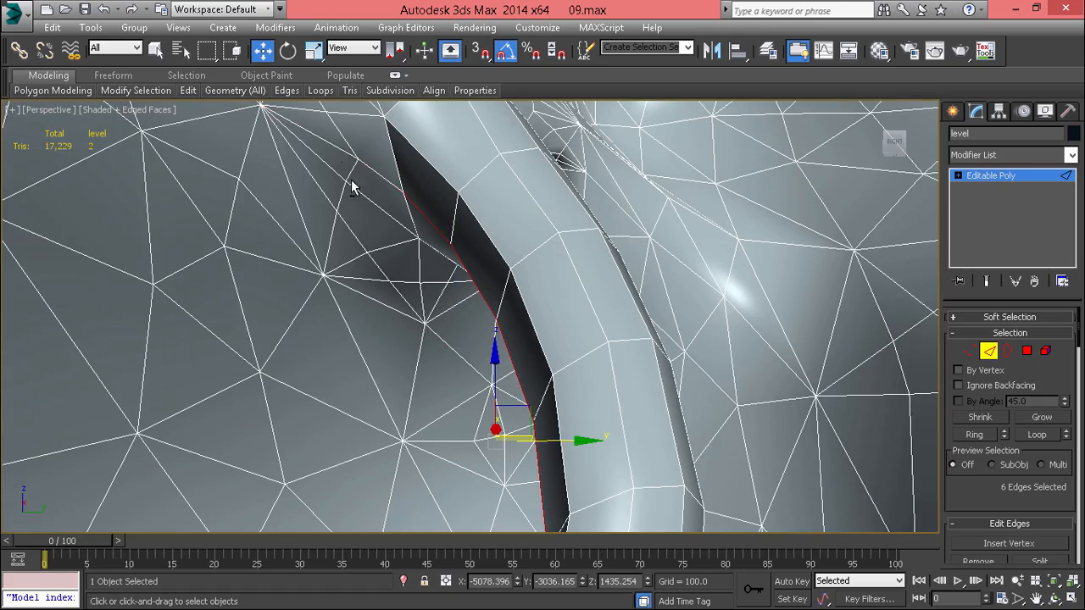
pyautogui.keyDown('alt'); pyautogui.moveTo(351, 179); pyautogui.dragTo(428, 292, button='middle'); pyautogui.keyUp('alt')
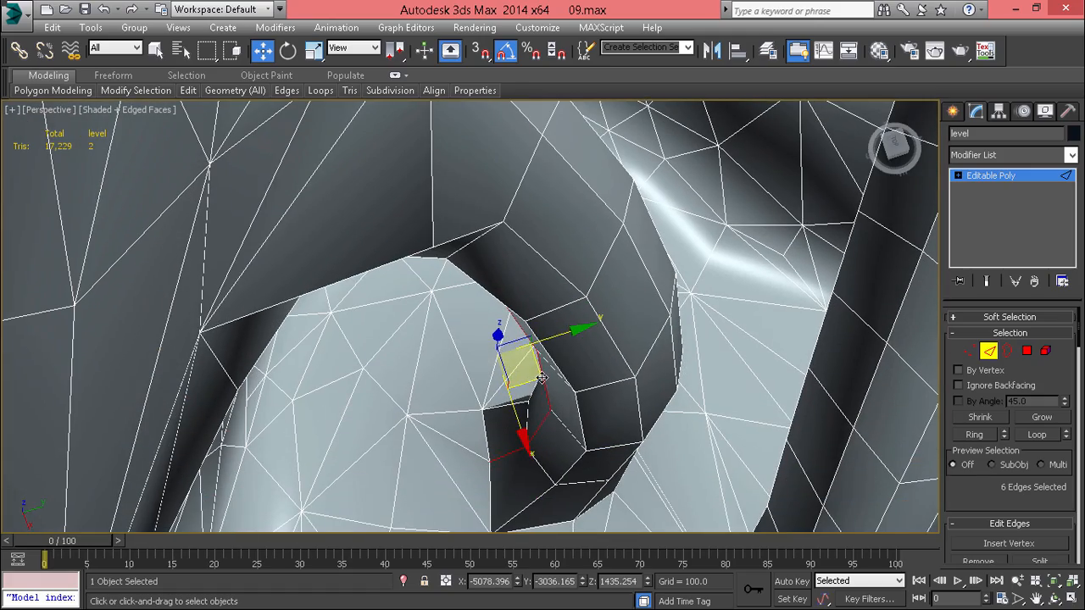
pyautogui.moveTo(526, 384); pyautogui.dragTo(522, 384)
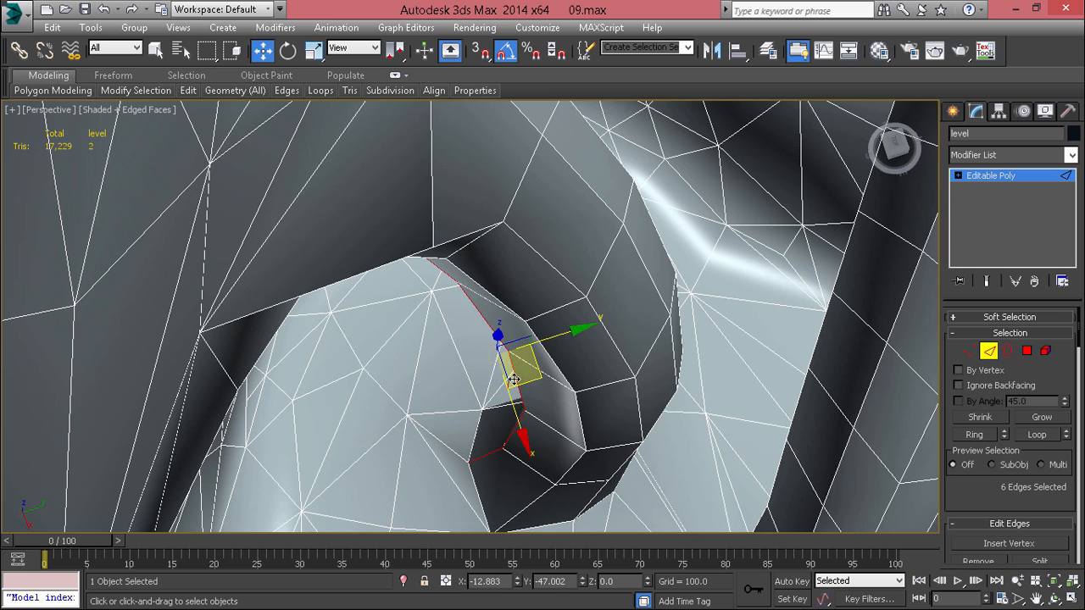
# Step: In vertex mode, move the corner vertex of the upright pillar's foot about -39 in X and 14 in Y
pyautogui.keyDown('alt'); pyautogui.moveTo(513, 379); pyautogui.dragTo(452, 478, button='middle'); pyautogui.keyUp('alt')
pyautogui.press('1')
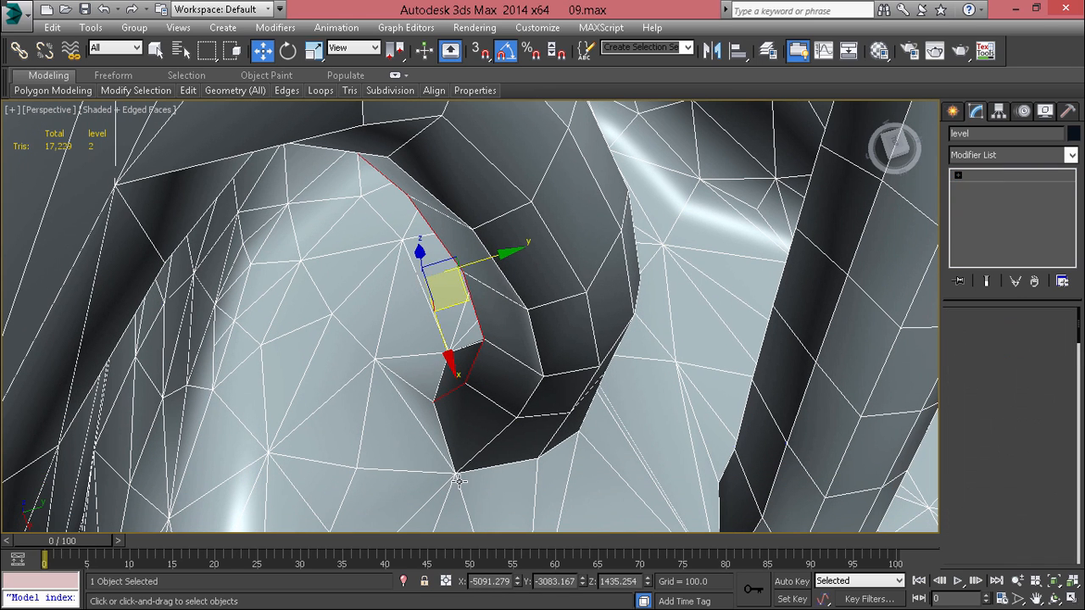
pyautogui.click(450, 472)
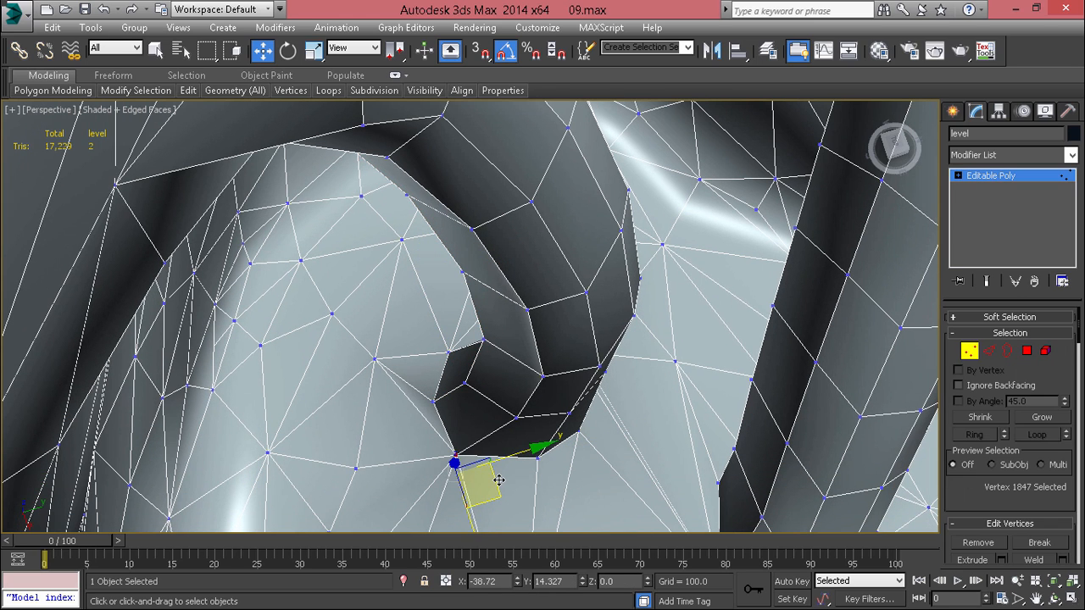
pyautogui.keyDown('alt'); pyautogui.moveTo(499, 481); pyautogui.dragTo(537, 419, button='middle'); pyautogui.keyUp('alt')
# Step: Move the corner vertex at the upright pillar's top about -71 in X and 15 in Z
pyautogui.scroll(2, 476, 252)
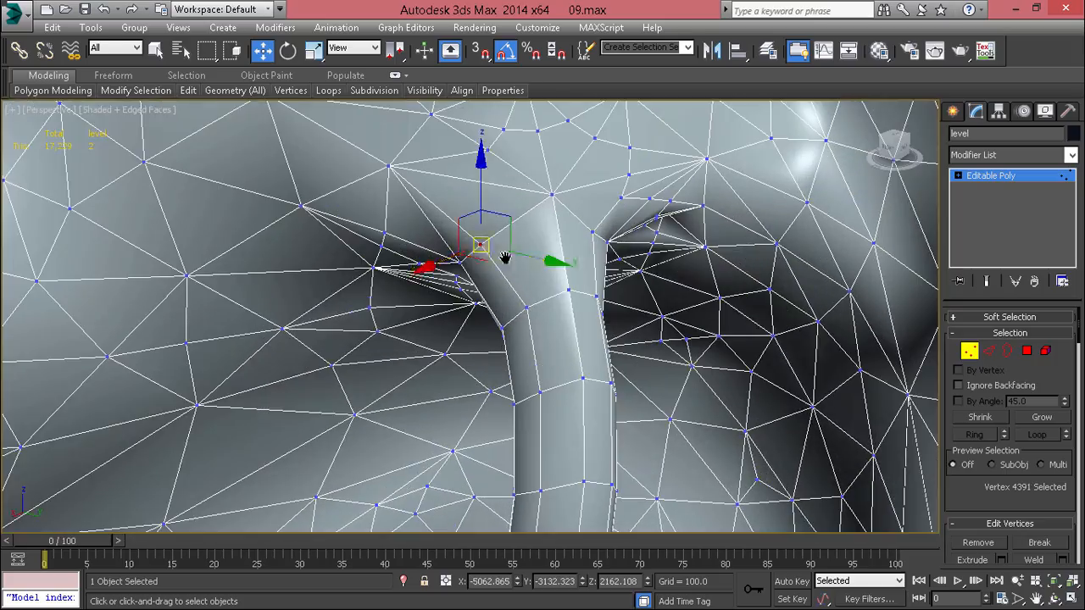
pyautogui.moveTo(505, 257); pyautogui.dragTo(489, 317, button='middle')
pyautogui.keyDown('alt'); pyautogui.moveTo(489, 318); pyautogui.dragTo(441, 302, button='middle'); pyautogui.keyUp('alt')
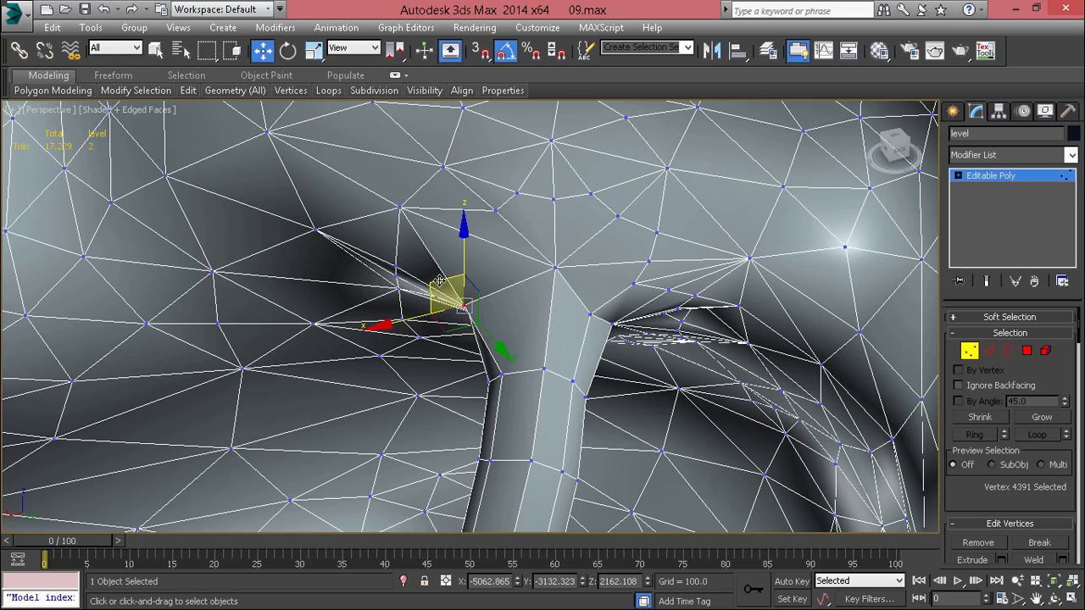
pyautogui.moveTo(439, 280); pyautogui.dragTo(463, 269)
# Step: Raise the opposite corner vertex at the upright pillar's top slightly and move the middle top vertex about 53 in X and 11 in Y
pyautogui.keyDown('alt'); pyautogui.moveTo(619, 339); pyautogui.dragTo(608, 288, button='middle'); pyautogui.keyUp('alt')
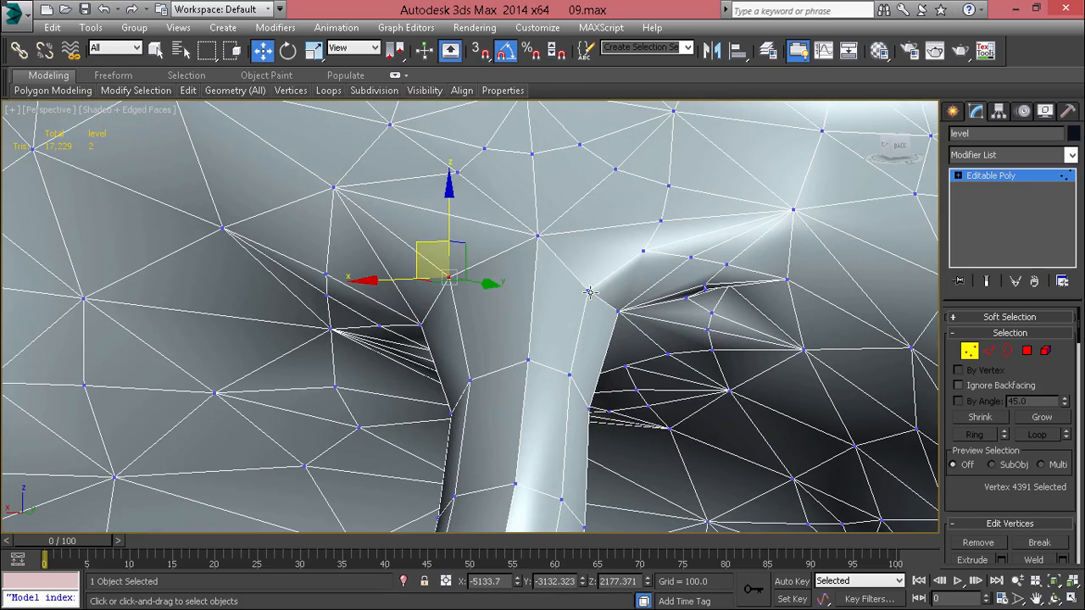
pyautogui.click(590, 291)
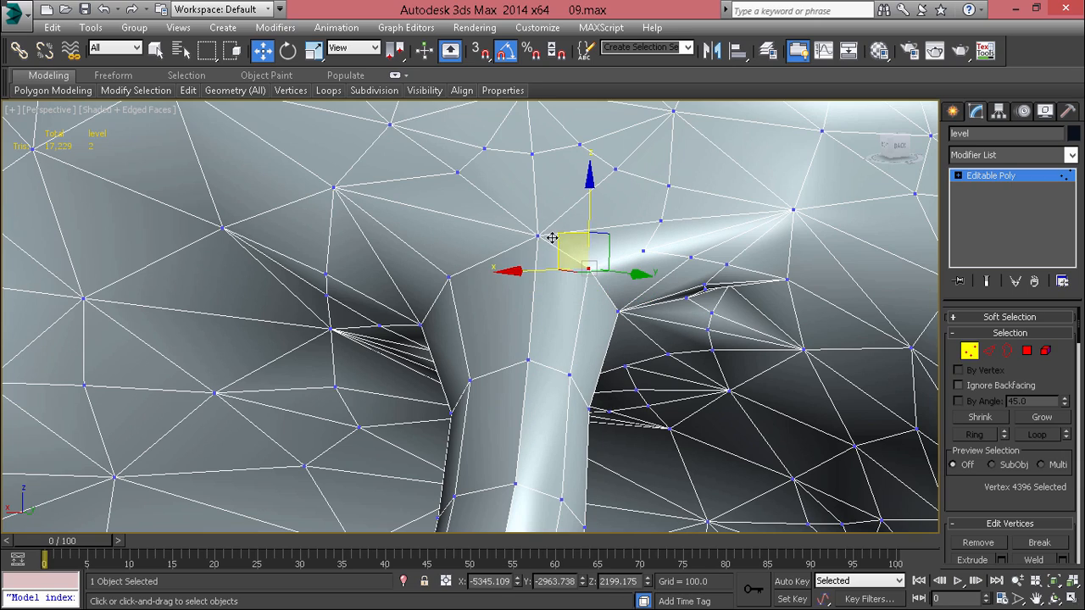
pyautogui.keyDown('alt'); pyautogui.moveTo(508, 234); pyautogui.dragTo(501, 297, button='middle'); pyautogui.keyUp('alt')
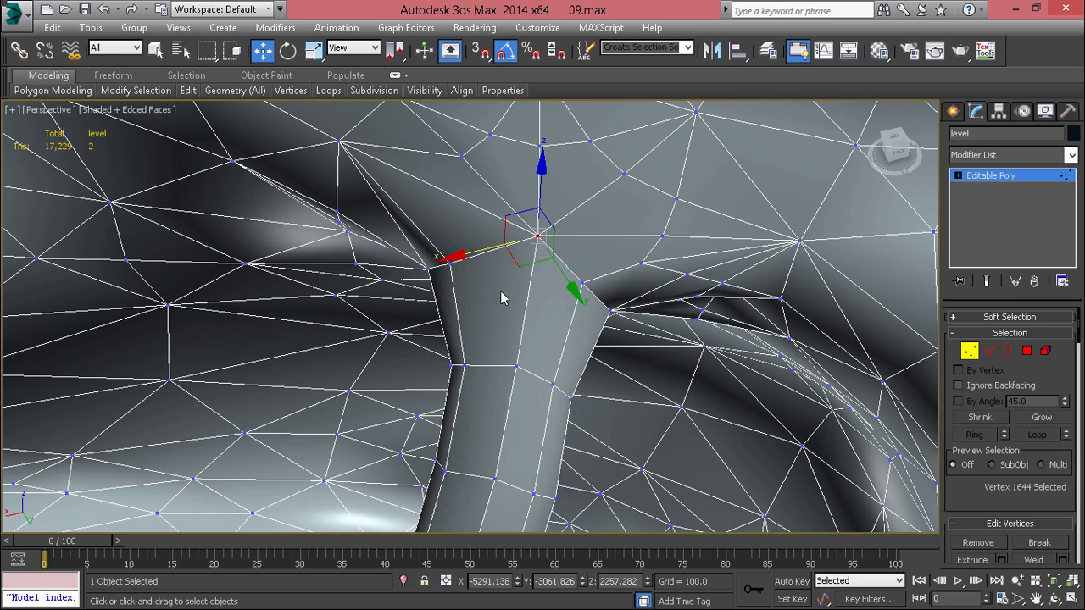
pyautogui.moveTo(519, 260); pyautogui.dragTo(496, 269)
pyautogui.keyDown('alt'); pyautogui.moveTo(495, 276); pyautogui.dragTo(518, 247, button='middle'); pyautogui.keyUp('alt')
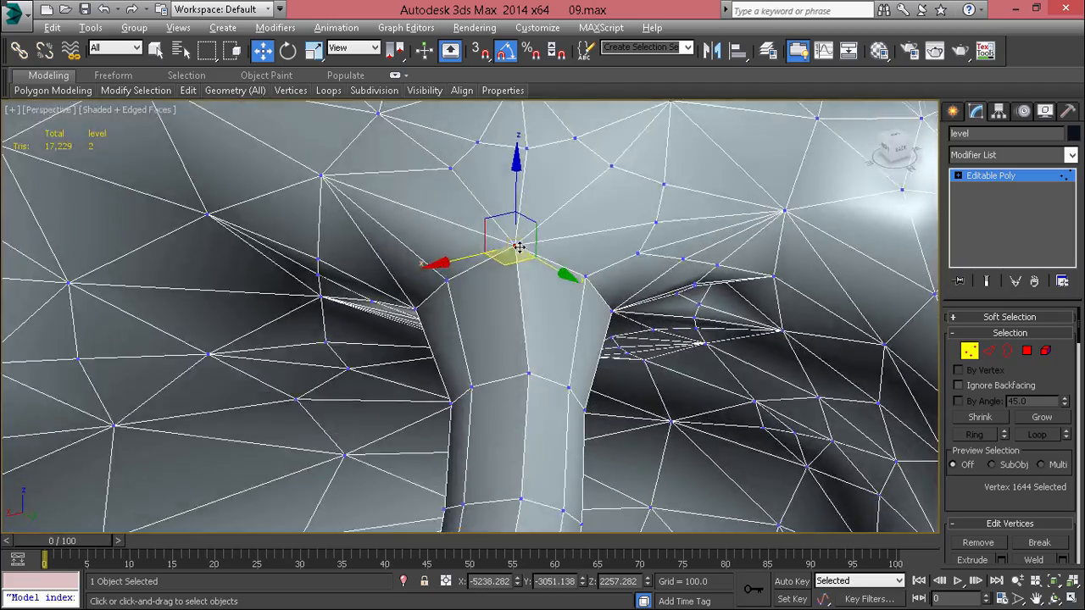
# Step: Start Target Weld for the stray vertices on the ground beside the upright pillar's foot
pyautogui.scroll(-3, 518, 247)
pyautogui.moveTo(554, 284); pyautogui.dragTo(617, 178, button='middle')
pyautogui.keyDown('alt'); pyautogui.moveTo(618, 178); pyautogui.dragTo(731, 220, button='middle'); pyautogui.keyUp('alt')
pyautogui.moveTo(668, 231)
pyautogui.mouseDown(button='middle')
pyautogui.moveTo(659, 176)
pyautogui.moveTo(663, 251)
pyautogui.mouseUp(button='middle')
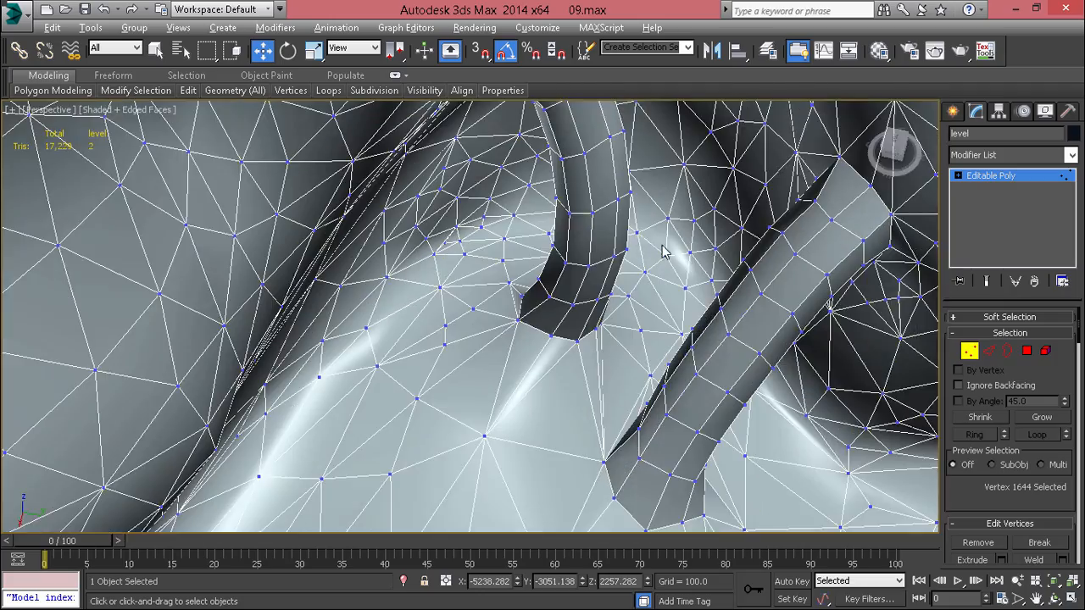
pyautogui.scroll(2, 486, 263)
pyautogui.moveTo(486, 264); pyautogui.dragTo(487, 281, button='middle')
pyautogui.scroll(2, 415, 245)
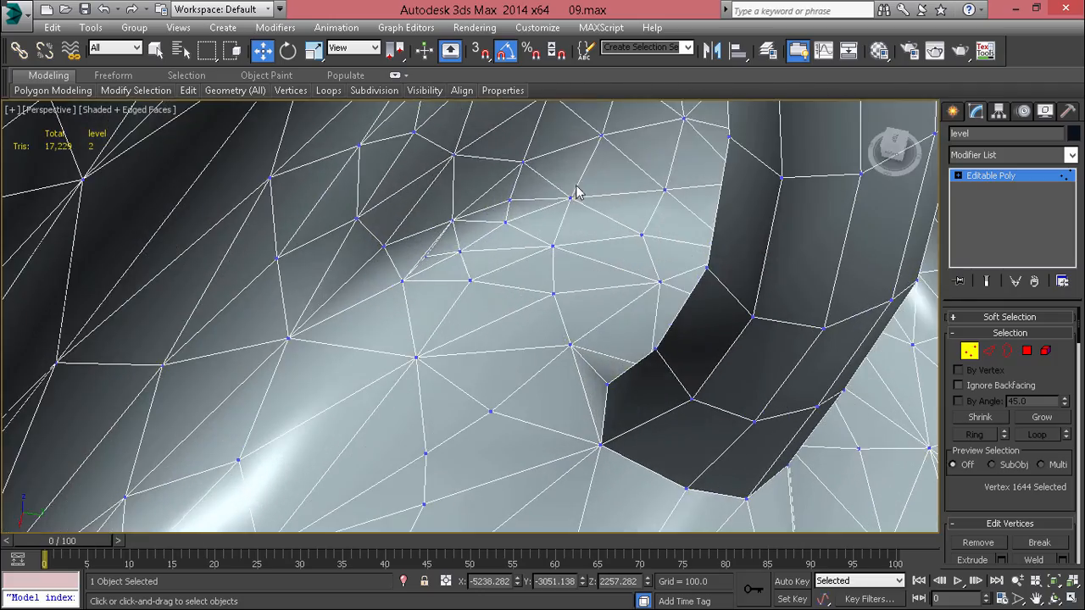
pyautogui.rightClick(573, 194)
pyautogui.click(534, 308)
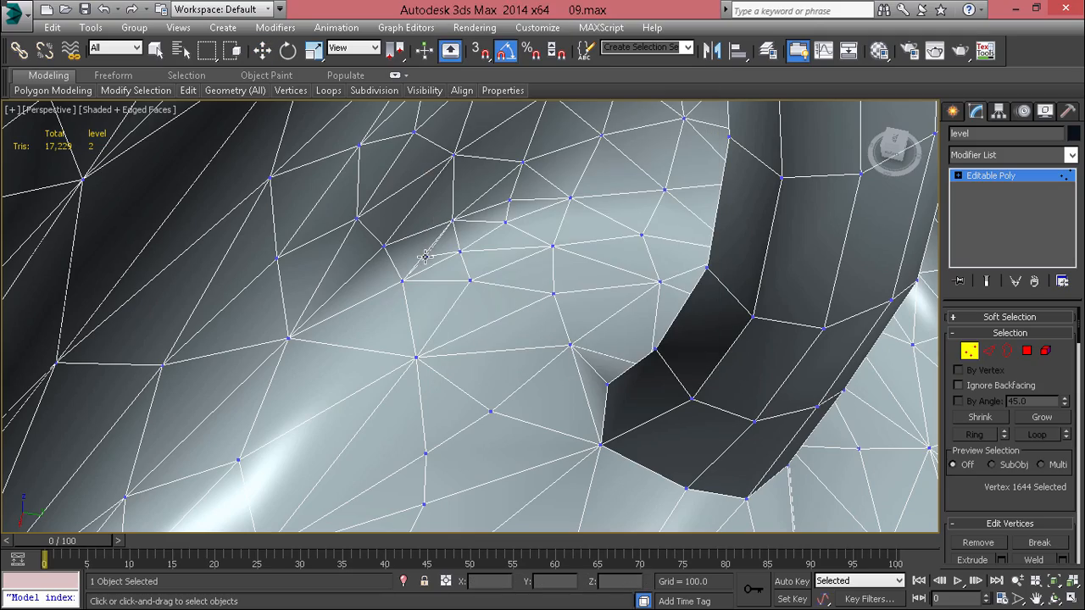
# Step: Remove the surplus edge loop beside the upper end of the curved ridge together with its vertices
pyautogui.press('w')
pyautogui.scroll(-2, 437, 286)
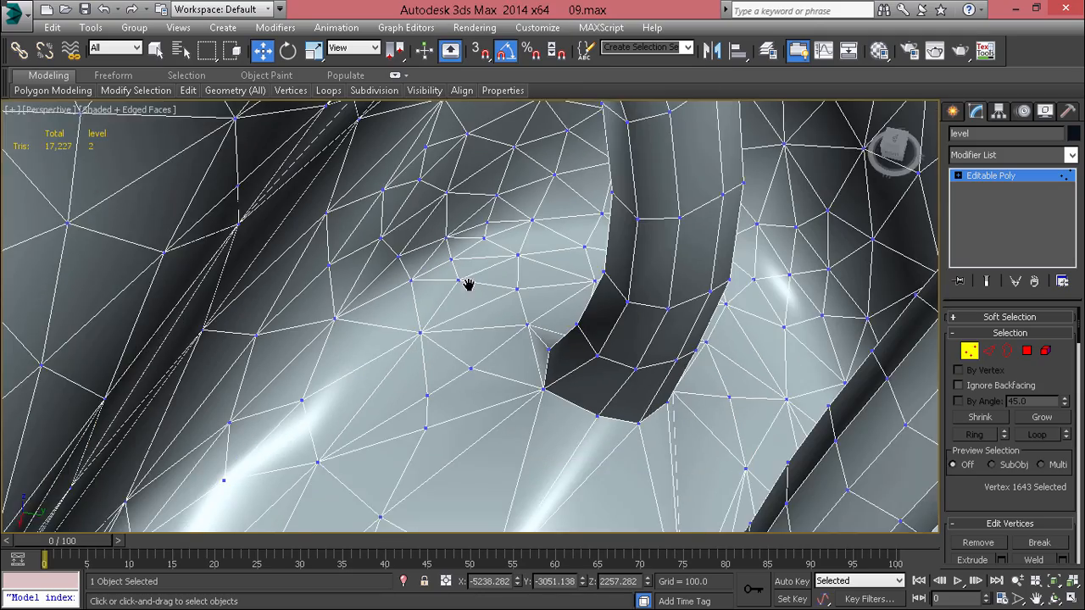
pyautogui.moveTo(469, 285); pyautogui.dragTo(431, 359, button='middle')
pyautogui.scroll(-2, 470, 339)
pyautogui.keyDown('alt'); pyautogui.moveTo(499, 370); pyautogui.dragTo(467, 352, button='middle'); pyautogui.keyUp('alt')
pyautogui.moveTo(505, 286); pyautogui.dragTo(445, 339, button='middle')
pyautogui.scroll(2, 426, 326)
pyautogui.scroll(3, 409, 352)
pyautogui.press('2')
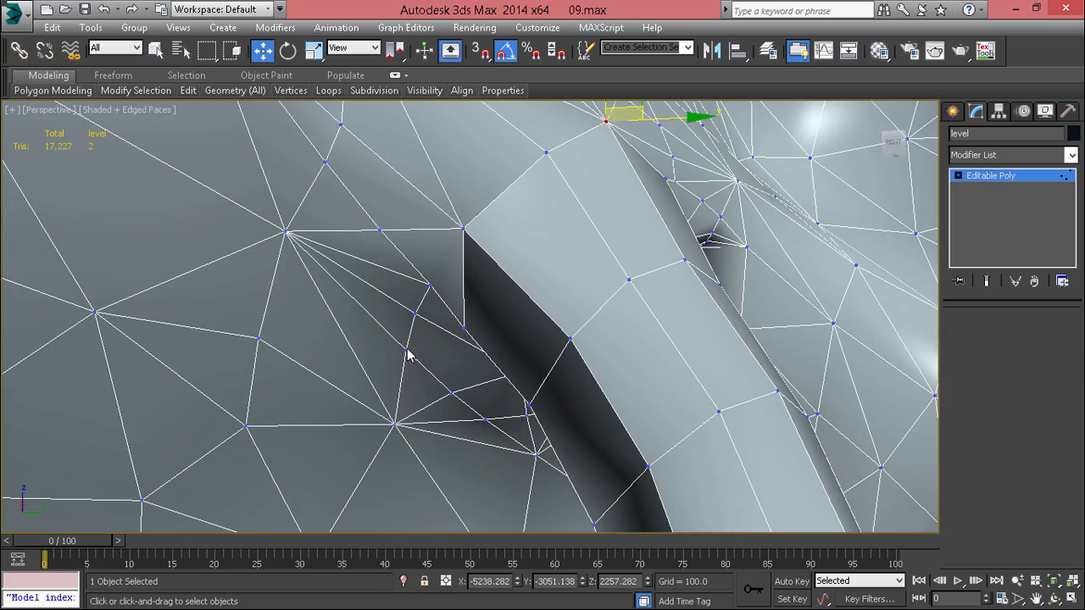
pyautogui.doubleClick(404, 368)
pyautogui.scroll(-3, 392, 212)
pyautogui.keyDown('alt'); pyautogui.moveTo(392, 223); pyautogui.dragTo(511, 320, button='middle'); pyautogui.keyUp('alt')
pyautogui.hotkey('ctrl', 'BackSpace')
pyautogui.scroll(-3, 341, 334)
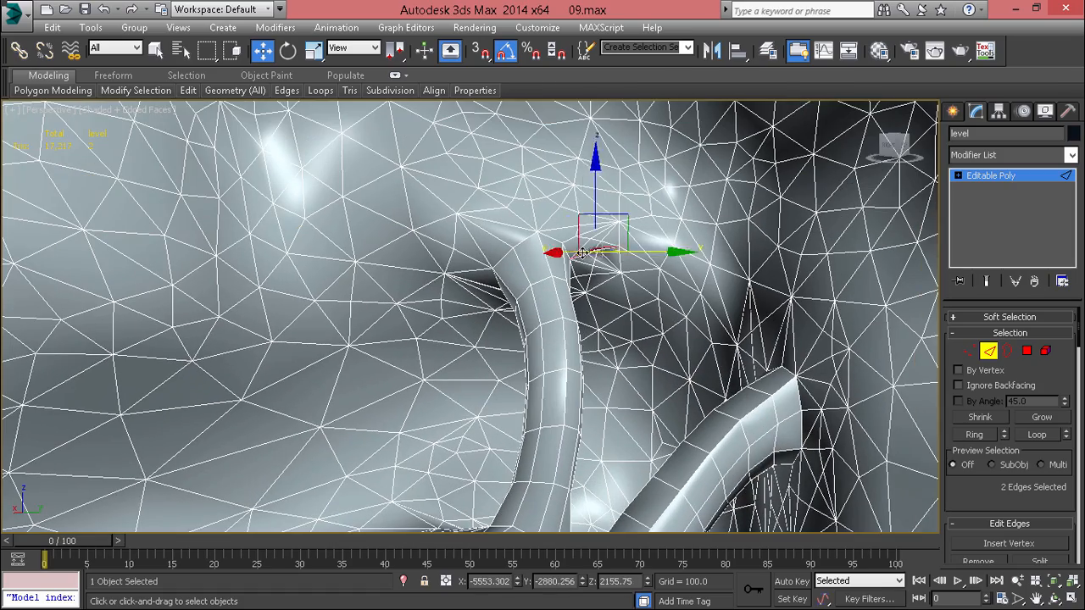
# Step: Target-weld the stray vertex at the dark crease beside the ridge onto the ridge's nearest corner vertex
pyautogui.scroll(4, 582, 253)
pyautogui.keyDown('alt'); pyautogui.moveTo(581, 262); pyautogui.dragTo(551, 275, button='middle'); pyautogui.keyUp('alt')
pyautogui.click(551, 275)
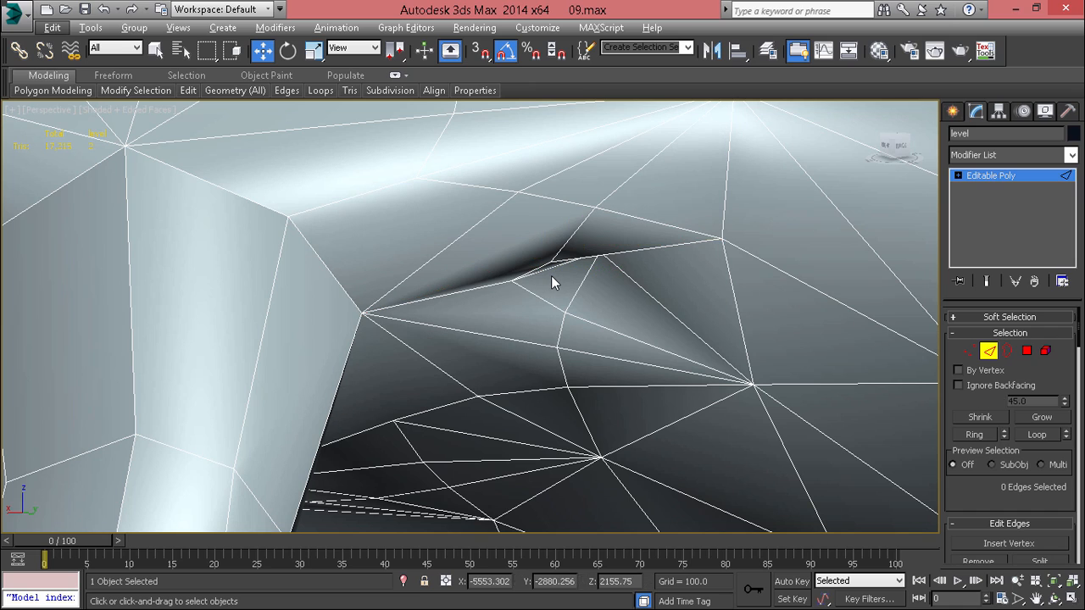
pyautogui.press('1')
pyautogui.rightClick(666, 227)
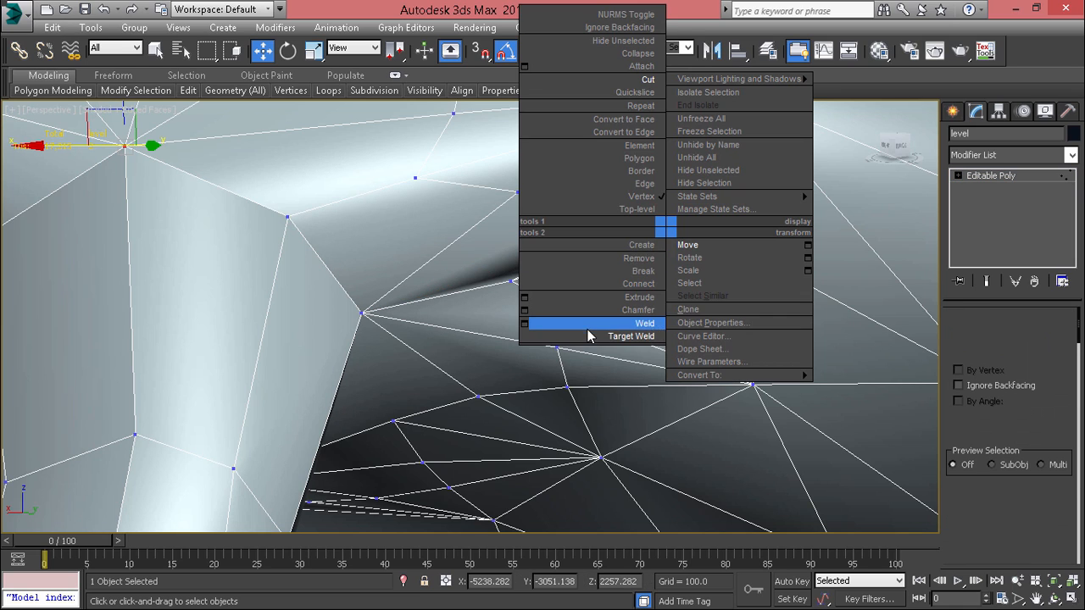
pyautogui.click(593, 335)
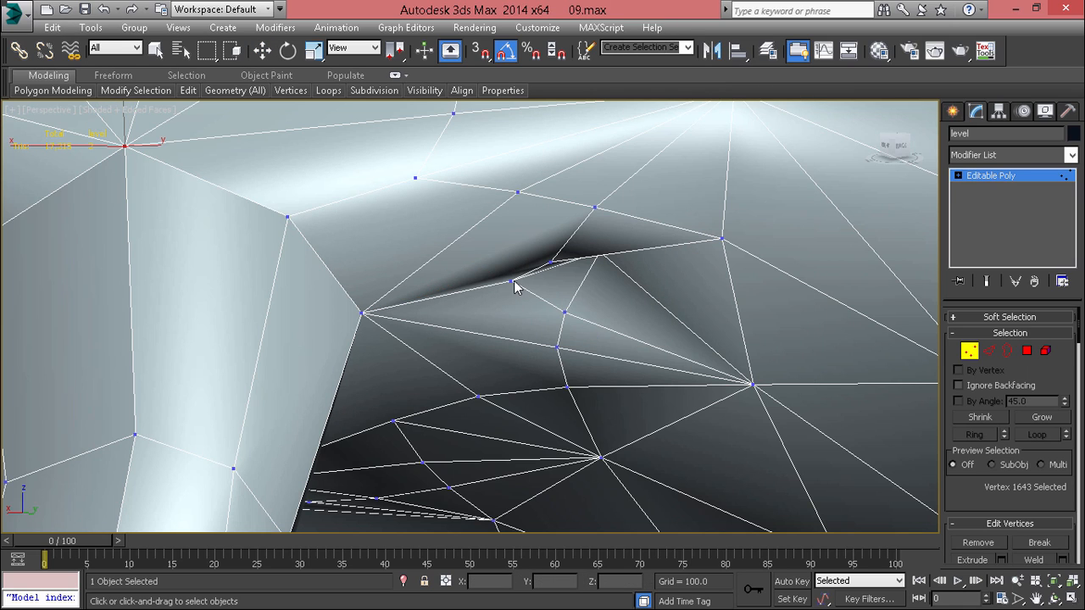
pyautogui.click(360, 314)
pyautogui.rightClick(360, 314)
pyautogui.click(360, 314)
pyautogui.scroll(-2, 531, 314)
pyautogui.keyDown('alt'); pyautogui.moveTo(533, 314); pyautogui.dragTo(539, 267, button='middle'); pyautogui.keyUp('alt')
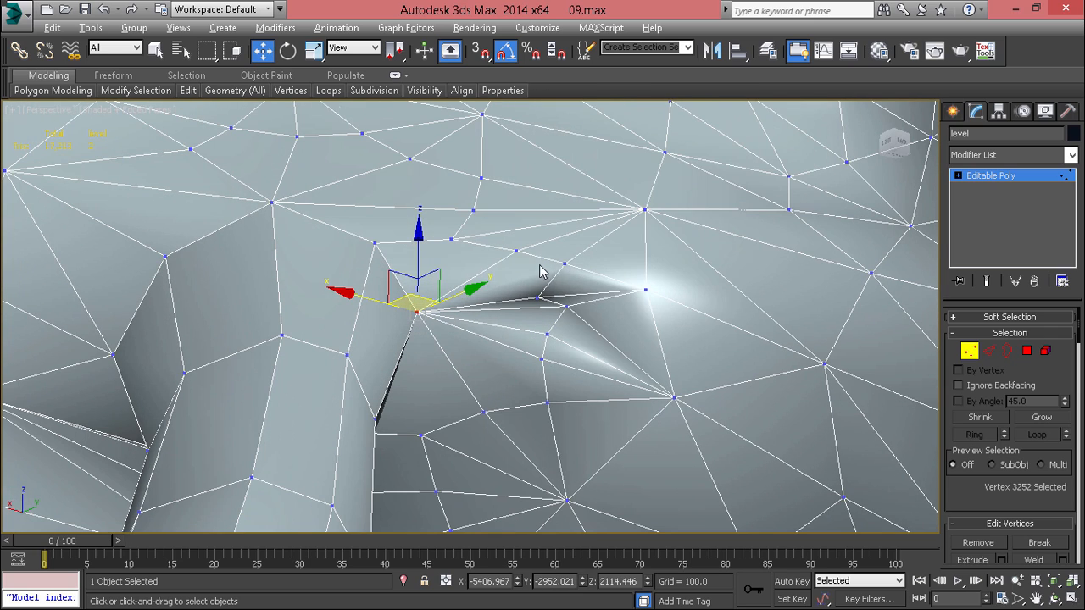
# Step: Remove the crowded edge loop and the leftover edge from the triangles just below the crease
pyautogui.rightClick(613, 272)
pyautogui.click(548, 420)
pyautogui.press('2')
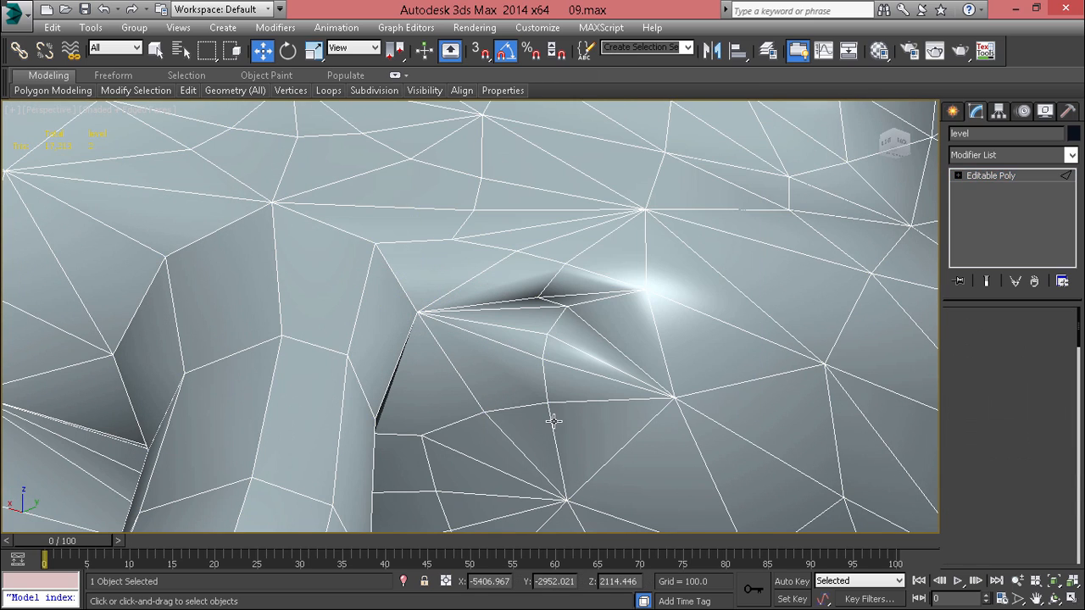
pyautogui.doubleClick(552, 421)
pyautogui.press('BackSpace')
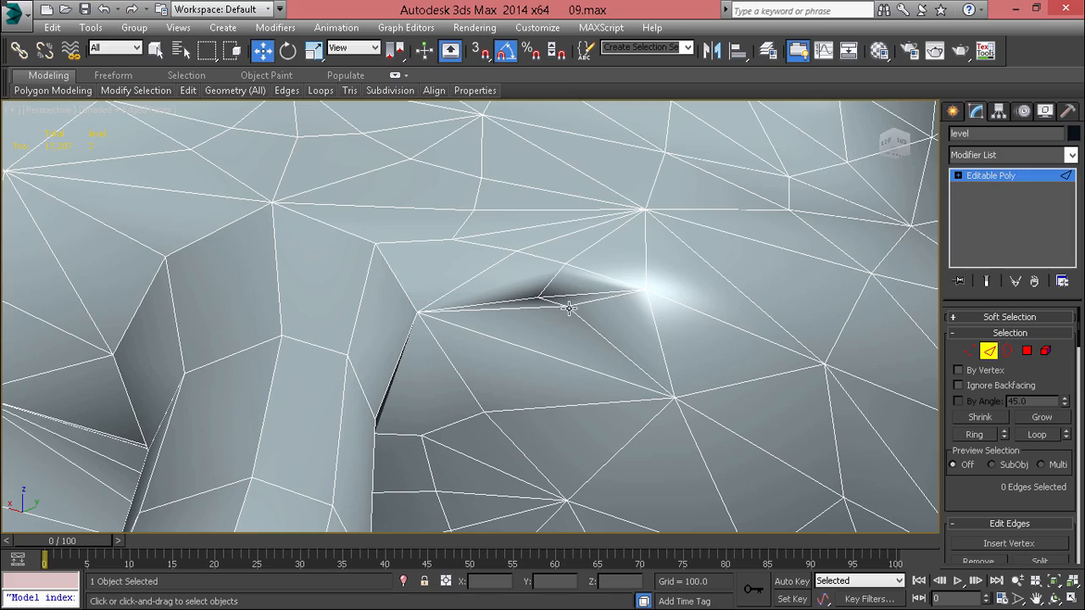
pyautogui.click(572, 312)
pyautogui.press('BackSpace')
# Step: Remove the surplus edges crowding the base of the curved ridge on its opposite side
pyautogui.keyDown('alt'); pyautogui.moveTo(574, 310); pyautogui.dragTo(614, 297, button='middle'); pyautogui.keyUp('alt')
pyautogui.scroll(-3, 482, 283)
pyautogui.click(520, 281)
pyautogui.press('z')
pyautogui.scroll(-5, 520, 281)
pyautogui.click(552, 438)
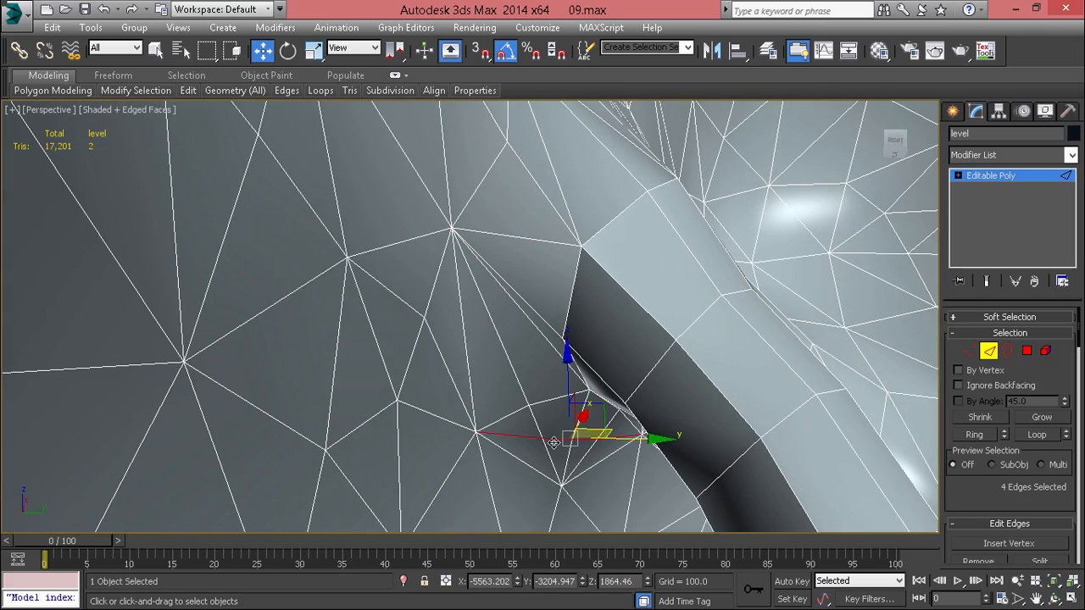
pyautogui.press('BackSpace')
# Step: Inspect the raised ridges around the level's perimeter for remaining mesh problems
pyautogui.keyDown('alt'); pyautogui.moveTo(556, 434); pyautogui.dragTo(465, 317, button='middle'); pyautogui.keyUp('alt')
pyautogui.keyDown('alt'); pyautogui.moveTo(552, 278); pyautogui.dragTo(471, 389, button='middle'); pyautogui.keyUp('alt')
pyautogui.scroll(-8, 523, 292)
pyautogui.keyDown('alt'); pyautogui.moveTo(518, 314); pyautogui.dragTo(552, 387, button='middle'); pyautogui.keyUp('alt')
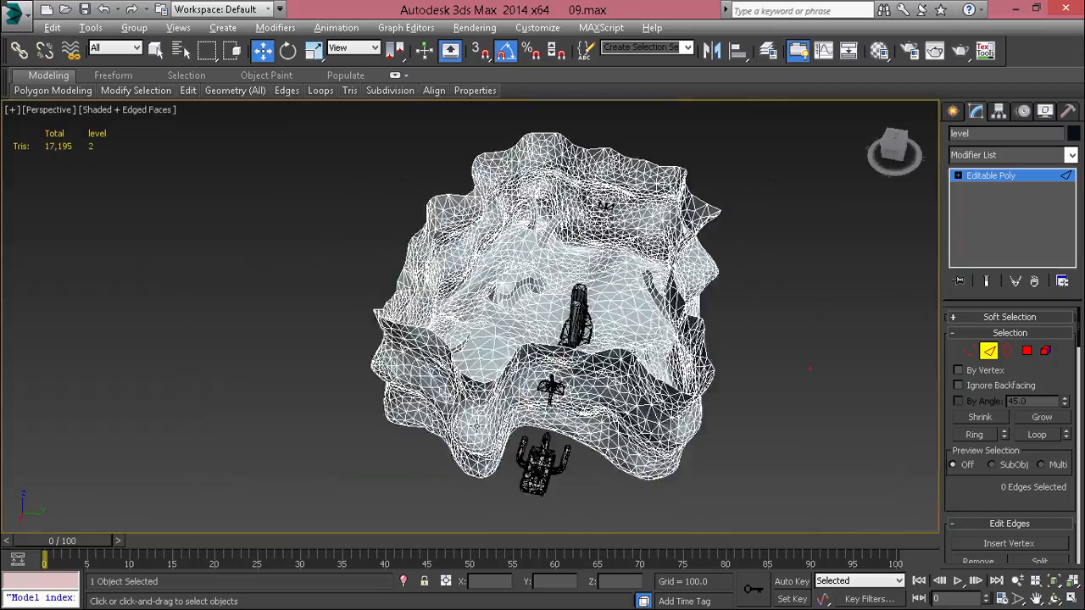
pyautogui.scroll(5, 484, 318)
pyautogui.keyDown('alt'); pyautogui.moveTo(481, 324); pyautogui.dragTo(314, 481, button='middle'); pyautogui.keyUp('alt')
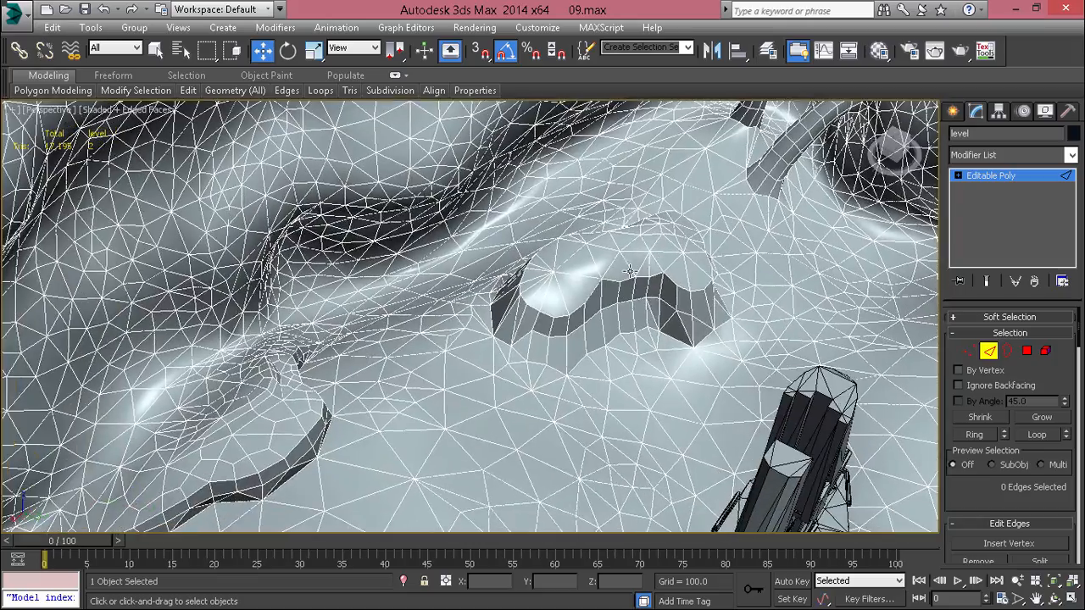
pyautogui.moveTo(333, 348); pyautogui.dragTo(457, 289, button='middle')
pyautogui.scroll(-5, 427, 296)
pyautogui.hotkey('ctrl', 'z')
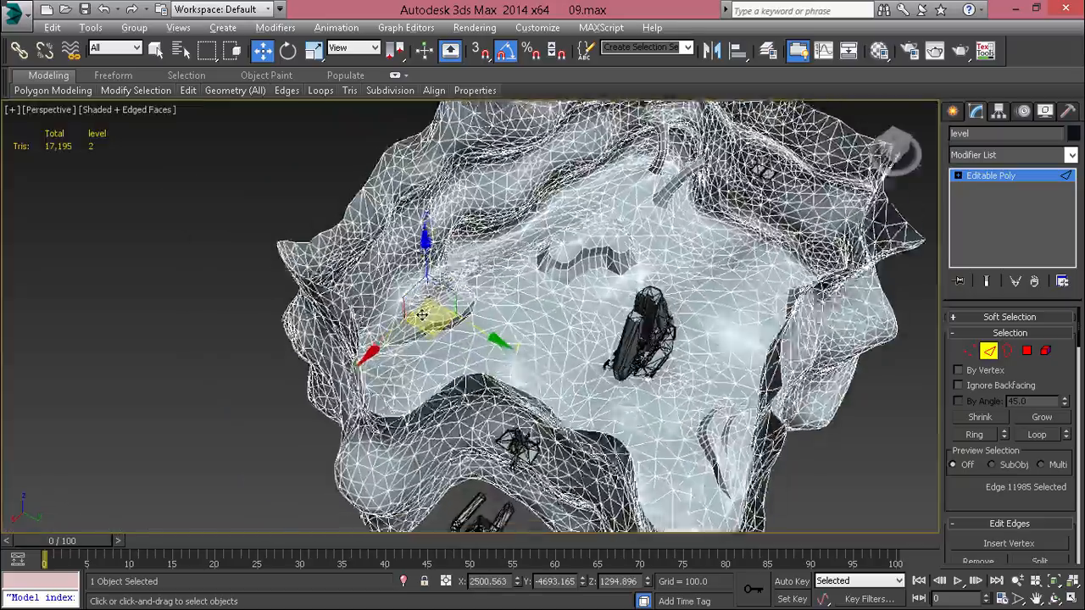
pyautogui.scroll(6, 429, 288)
pyautogui.keyDown('alt'); pyautogui.moveTo(409, 370); pyautogui.dragTo(377, 272, button='middle'); pyautogui.keyUp('alt')
pyautogui.moveTo(526, 383); pyautogui.dragTo(560, 391, button='middle')
pyautogui.scroll(-4, 331, 314)
pyautogui.scroll(-6, 540, 329)
pyautogui.moveTo(680, 389); pyautogui.dragTo(703, 288, button='middle')
pyautogui.scroll(5, 565, 447)
pyautogui.keyDown('alt'); pyautogui.moveTo(533, 436); pyautogui.dragTo(558, 423, button='middle'); pyautogui.keyUp('alt')
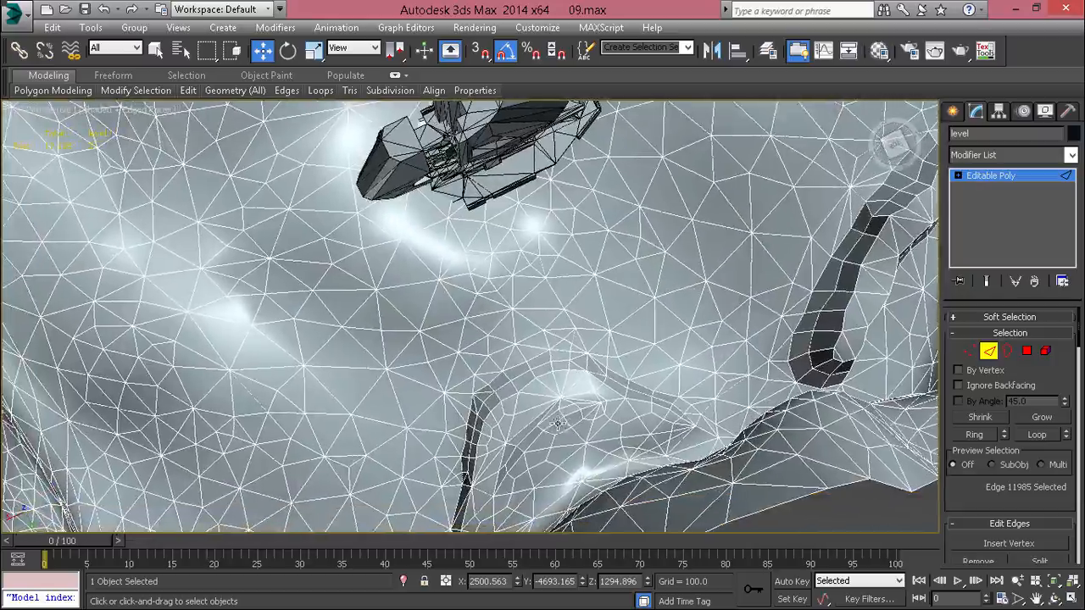
# Step: Examine the open floor around the central model from above for a spot for another raised shape
pyautogui.scroll(-4, 588, 421)
pyautogui.moveTo(534, 369); pyautogui.dragTo(526, 424, button='middle')
pyautogui.scroll(-4, 583, 407)
pyautogui.moveTo(500, 383)
pyautogui.mouseDown(button='middle')
pyautogui.moveTo(579, 436)
pyautogui.moveTo(541, 477)
pyautogui.moveTo(517, 373)
pyautogui.moveTo(501, 363)
pyautogui.mouseUp(button='middle')
pyautogui.scroll(5, 479, 239)
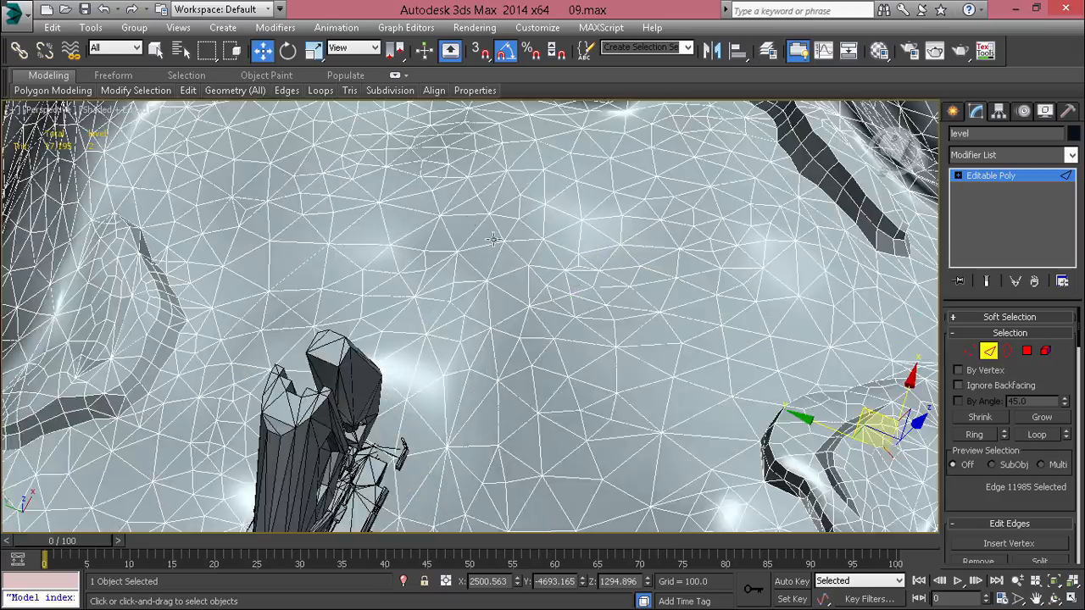
pyautogui.scroll(-3, 434, 197)
pyautogui.scroll(-5, 507, 325)
pyautogui.keyDown('alt'); pyautogui.moveTo(507, 326); pyautogui.dragTo(508, 292, button='middle'); pyautogui.keyUp('alt')
pyautogui.scroll(5, 475, 313)
pyautogui.scroll(-4, 508, 291)
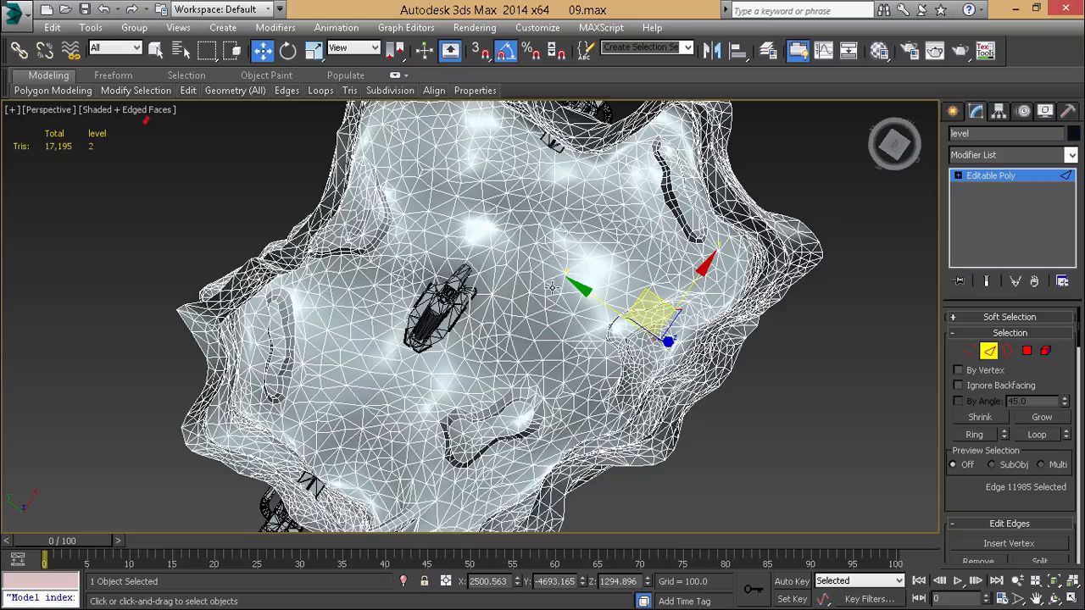
pyautogui.moveTo(551, 287); pyautogui.dragTo(514, 303, button='middle')
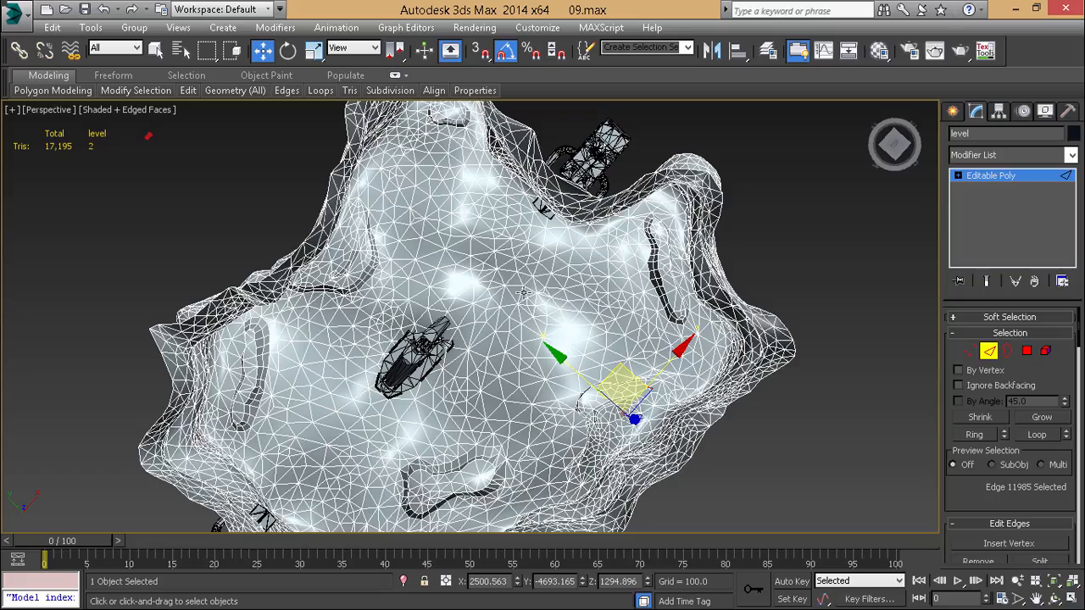
pyautogui.keyDown('alt'); pyautogui.moveTo(538, 311); pyautogui.dragTo(609, 236, button='middle'); pyautogui.keyUp('alt')
pyautogui.scroll(3, 610, 236)
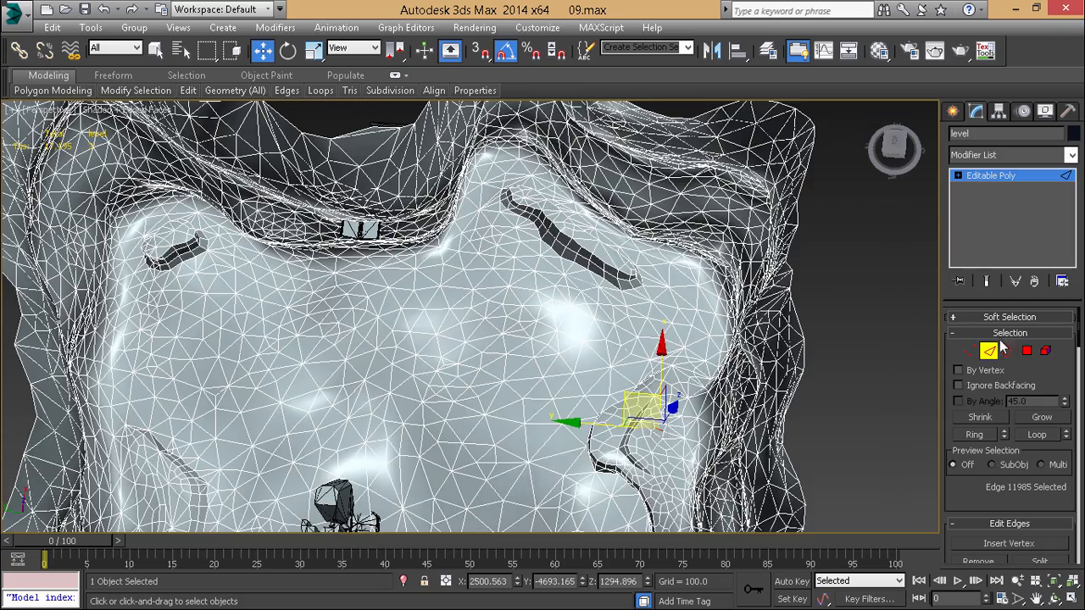
# Step: Select a patch of six adjacent polygons on the open floor between the central model and the far wall
pyautogui.click(1026, 351)
pyautogui.click(416, 356)
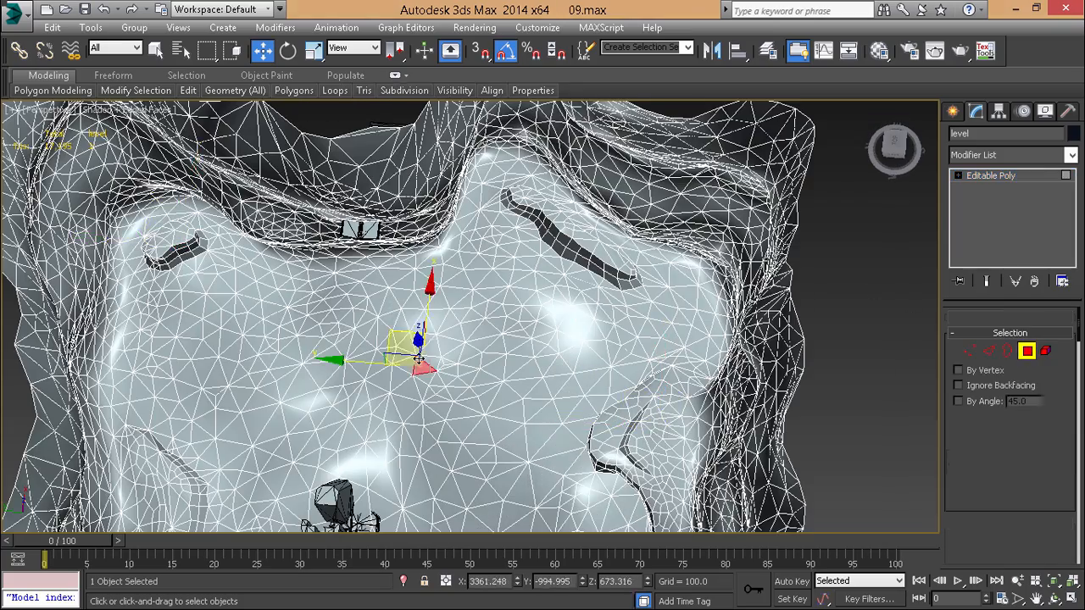
pyautogui.press('q')
pyautogui.scroll(-6, 417, 356)
pyautogui.scroll(12, 418, 356)
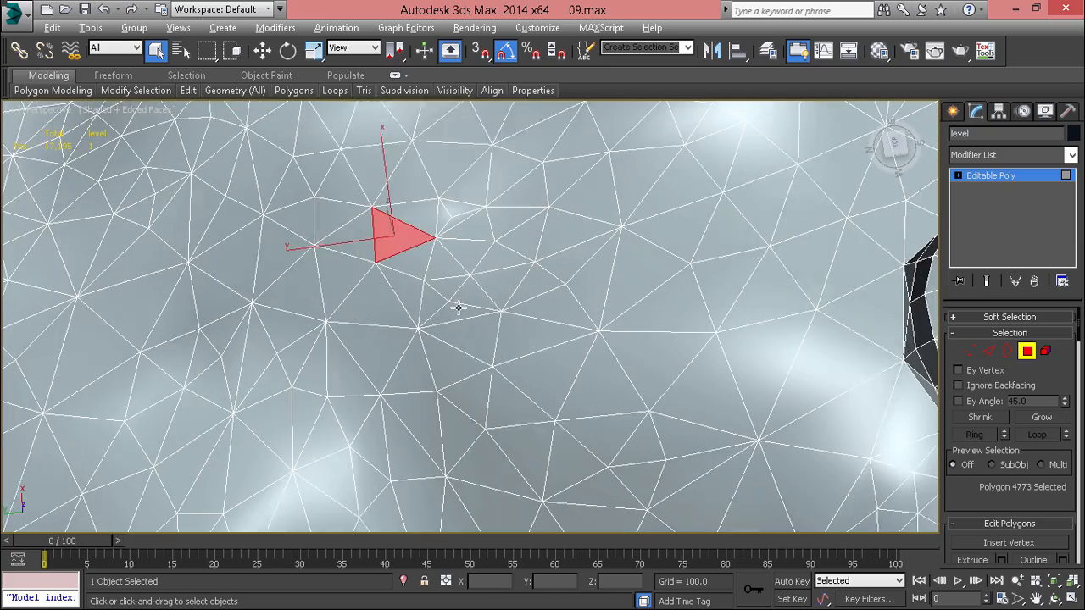
pyautogui.keyDown('ctrl'); pyautogui.click(402, 291); pyautogui.keyUp('ctrl')
pyautogui.keyDown('ctrl'); pyautogui.click(373, 303); pyautogui.keyUp('ctrl')
pyautogui.keyDown('ctrl'); pyautogui.click(329, 271); pyautogui.keyUp('ctrl')
pyautogui.scroll(-7, 374, 259)
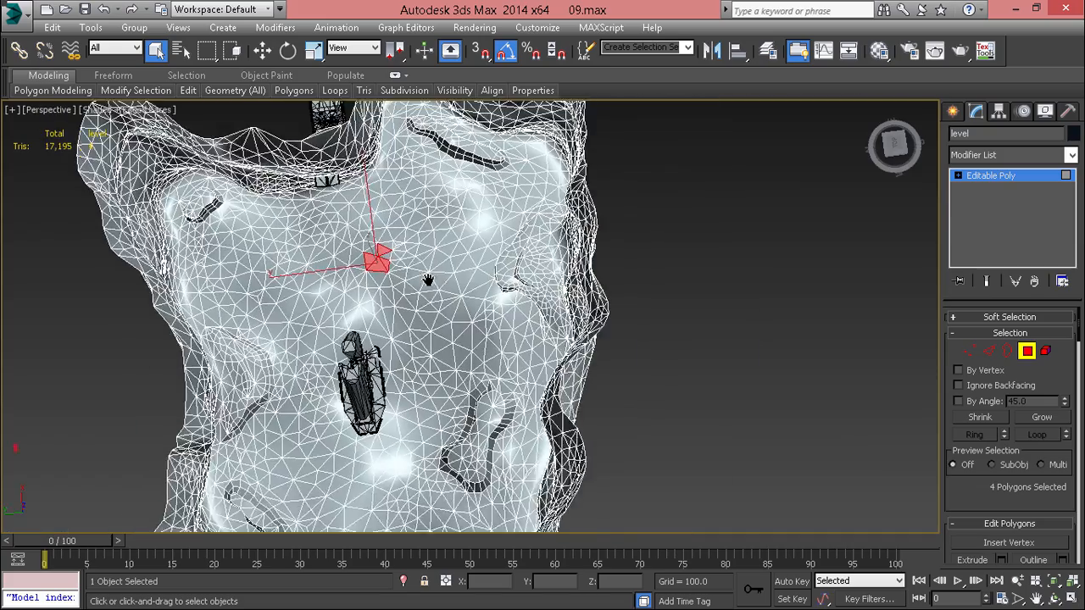
pyautogui.scroll(4, 418, 274)
pyautogui.scroll(2, 418, 274)
pyautogui.keyDown('ctrl'); pyautogui.click(417, 285); pyautogui.keyUp('ctrl')
pyautogui.scroll(5, 444, 279)
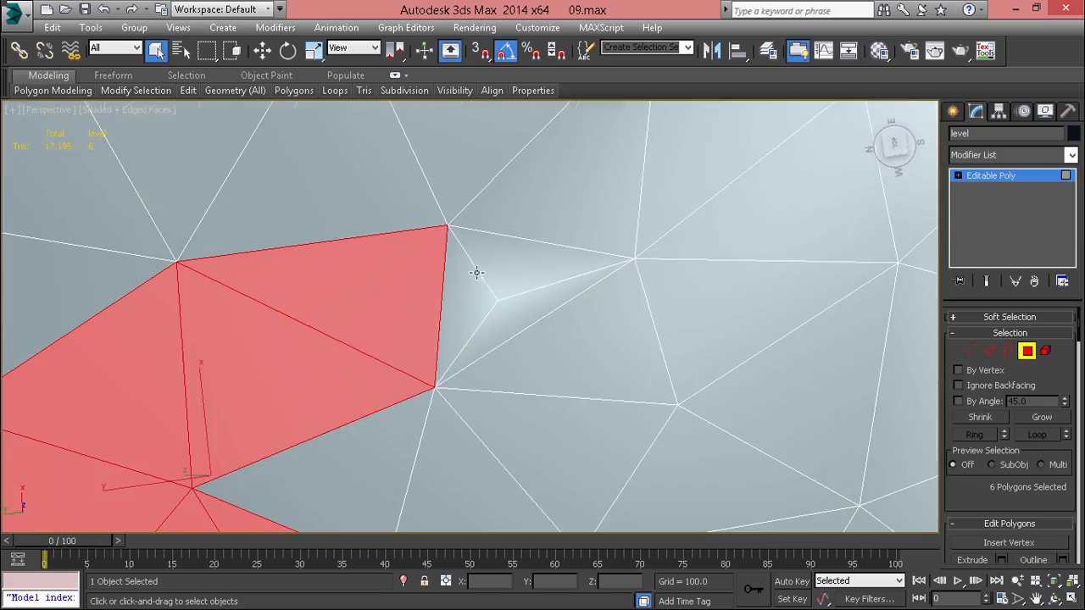
# Step: Target-weld the stray vertex inside the small triangle beside the patch onto its neighbouring corner vertex
pyautogui.press('1')
pyautogui.rightClick(600, 226)
pyautogui.click(547, 331)
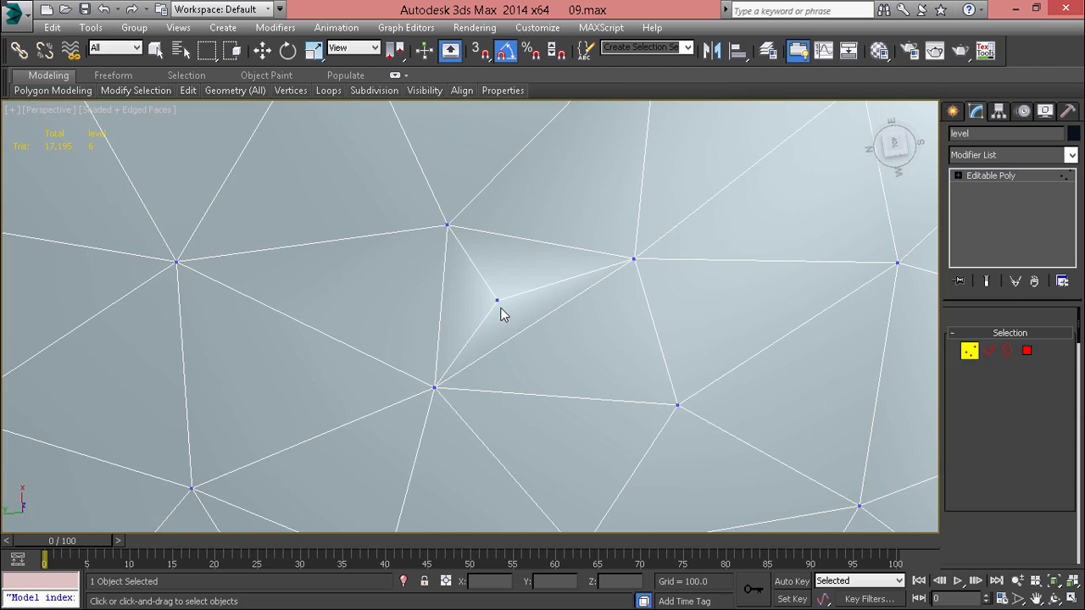
pyautogui.click(432, 389)
pyautogui.rightClick(531, 383)
pyautogui.scroll(-10, 530, 383)
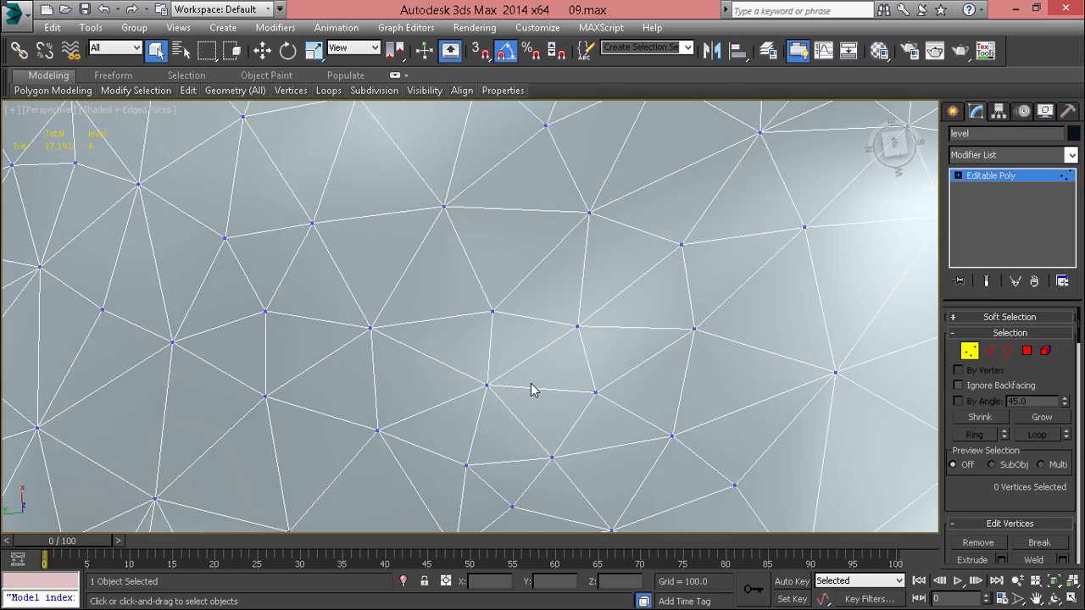
# Step: Extend the floor polygon selection into an elongated, irregular patch of 43 polygons
pyautogui.press('4')
pyautogui.scroll(3, 545, 368)
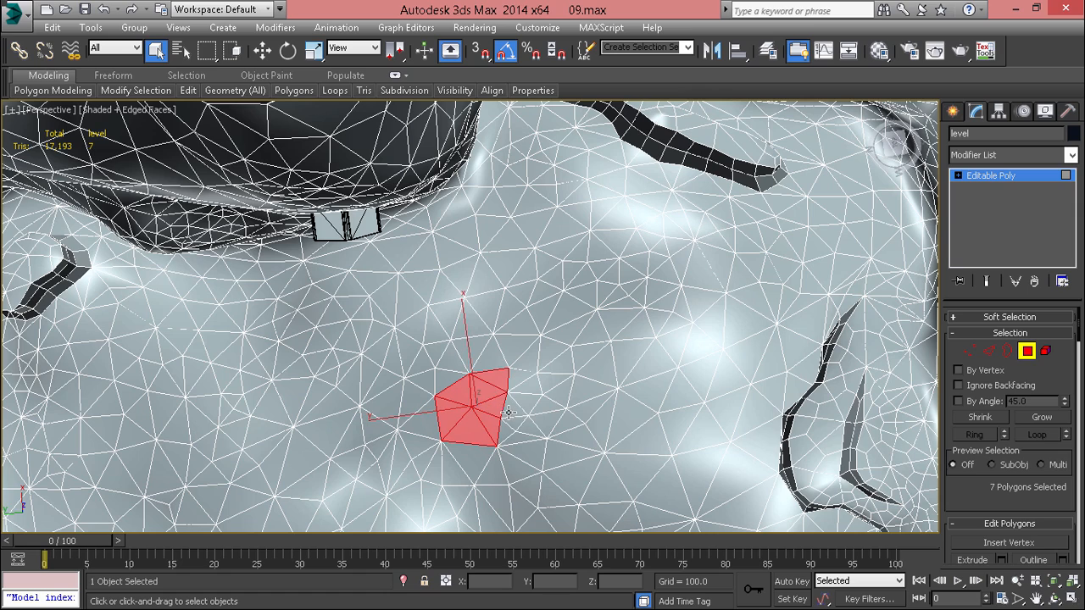
pyautogui.keyDown('ctrl'); pyautogui.moveTo(457, 359); pyautogui.dragTo(509, 378); pyautogui.keyUp('ctrl')
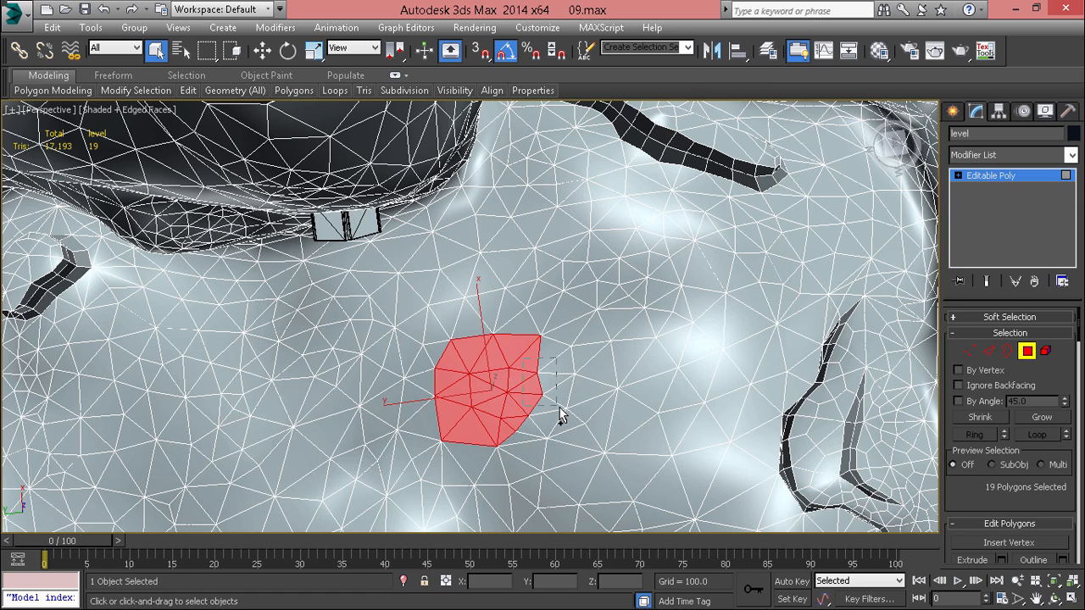
pyautogui.keyDown('ctrl'); pyautogui.moveTo(560, 416); pyautogui.dragTo(560, 415); pyautogui.keyUp('ctrl')
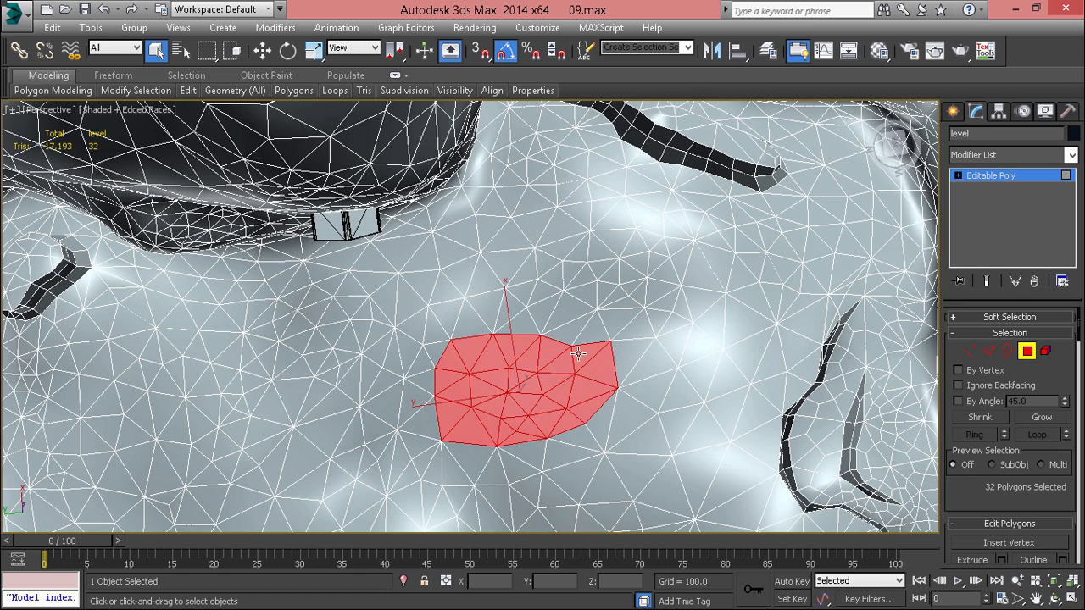
pyautogui.keyDown('ctrl'); pyautogui.moveTo(540, 327); pyautogui.dragTo(573, 357); pyautogui.keyUp('ctrl')
pyautogui.moveTo(645, 352); pyautogui.dragTo(530, 345, button='middle')
pyautogui.scroll(-5, 556, 310)
pyautogui.scroll(5, 527, 344)
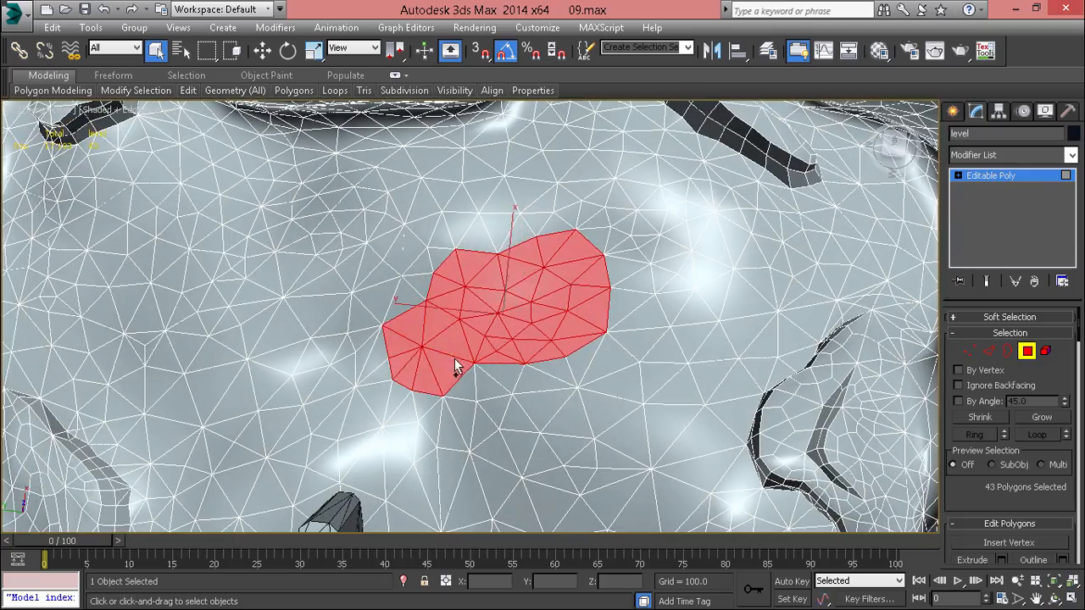
# Step: Extrude the selected floor patch slightly upward
pyautogui.keyDown('alt'); pyautogui.moveTo(413, 311); pyautogui.dragTo(509, 298, button='middle'); pyautogui.keyUp('alt')
pyautogui.rightClick(508, 298)
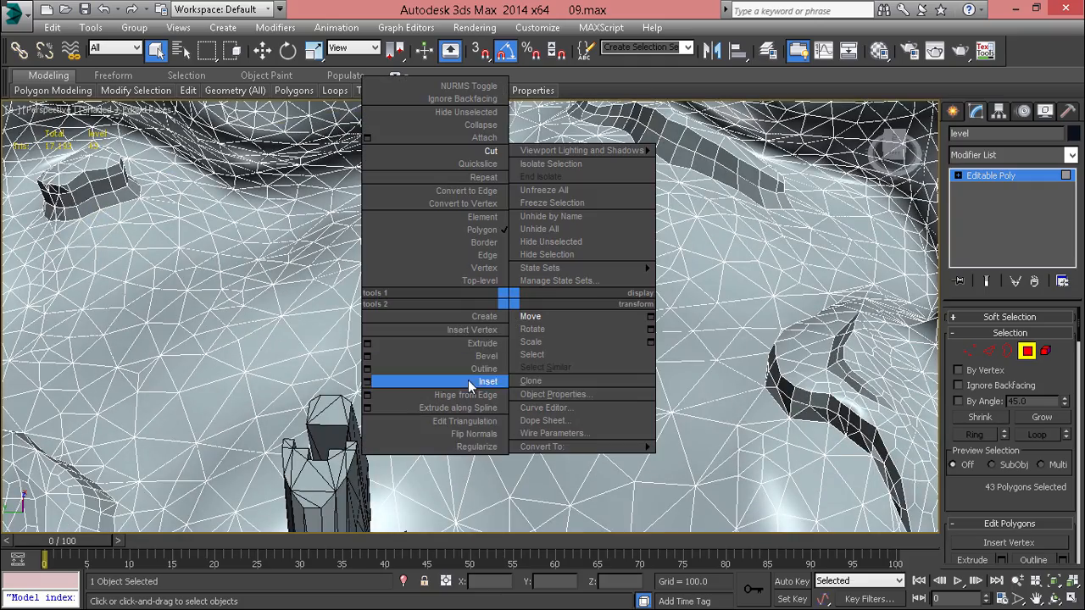
pyautogui.click(470, 356)
pyautogui.moveTo(473, 253); pyautogui.dragTo(473, 208)
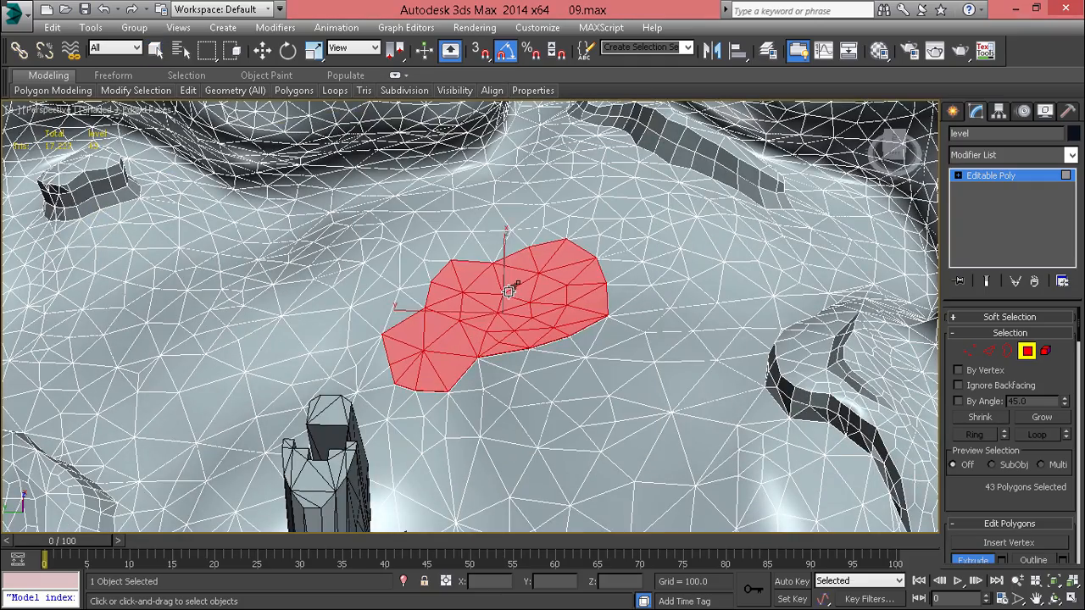
pyautogui.rightClick(511, 287)
# Step: Raise the extruded patch further along the Z axis
pyautogui.press('z')
pyautogui.scroll(-7, 510, 288)
pyautogui.scroll(4, 509, 287)
pyautogui.press('w')
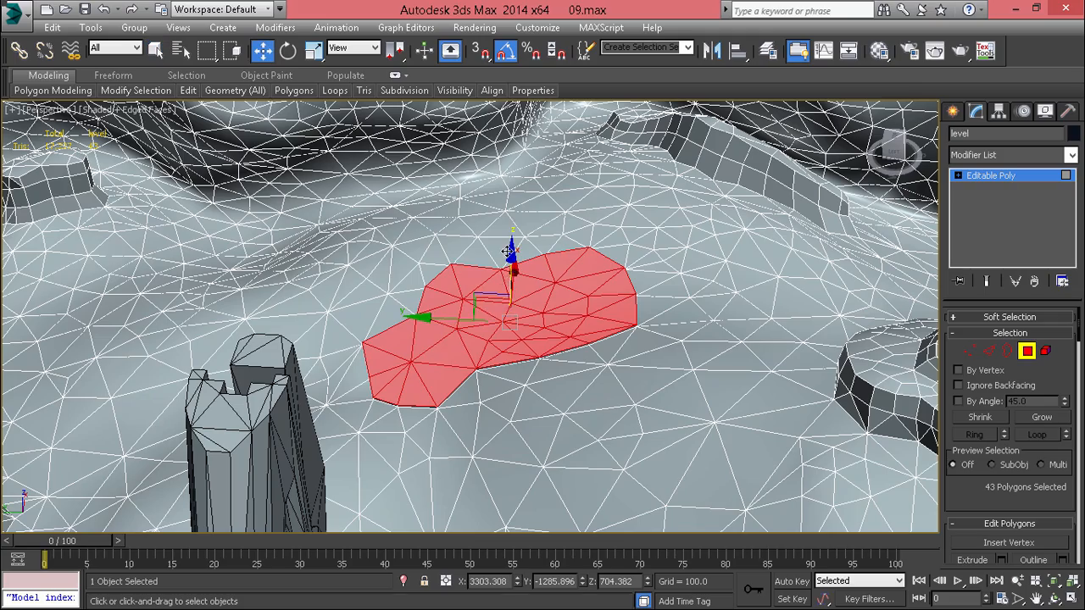
pyautogui.moveTo(511, 255); pyautogui.dragTo(511, 222)
# Step: Scale the top polygons of the raised patch to adjust the plateau's shape
pyautogui.scroll(3, 471, 328)
pyautogui.scroll(3, 471, 327)
pyautogui.moveTo(471, 327); pyautogui.dragTo(550, 312, button='middle')
pyautogui.press('r')
pyautogui.moveTo(608, 228); pyautogui.dragTo(600, 255)
# Step: Target-weld three rim vertices at the plateau's narrow end down onto the base vertices below them
pyautogui.press('1')
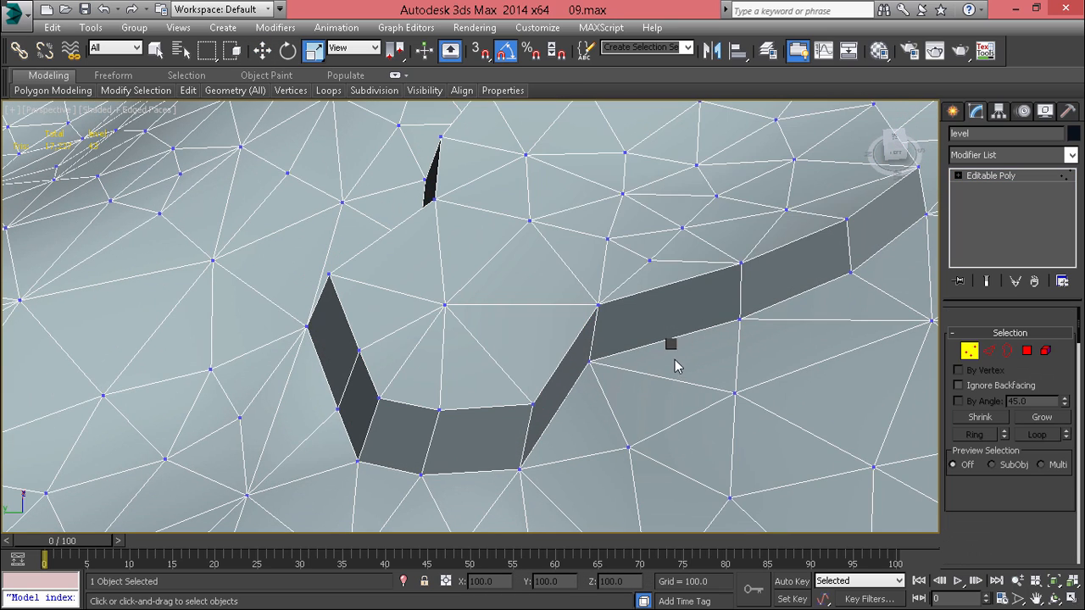
pyautogui.rightClick(673, 365)
pyautogui.click(639, 448)
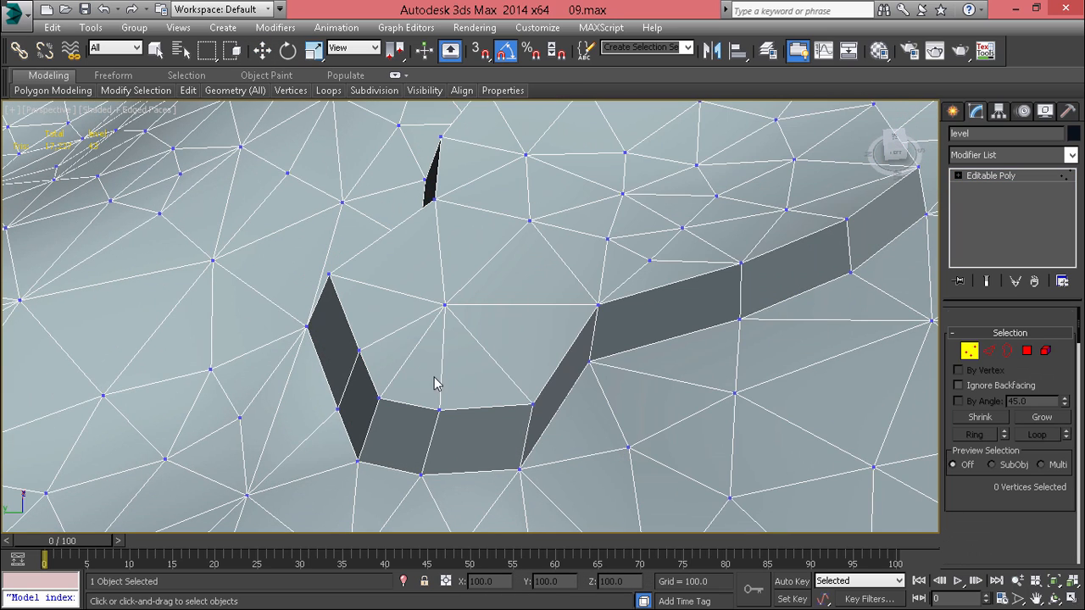
pyautogui.click(336, 408)
pyautogui.click(356, 462)
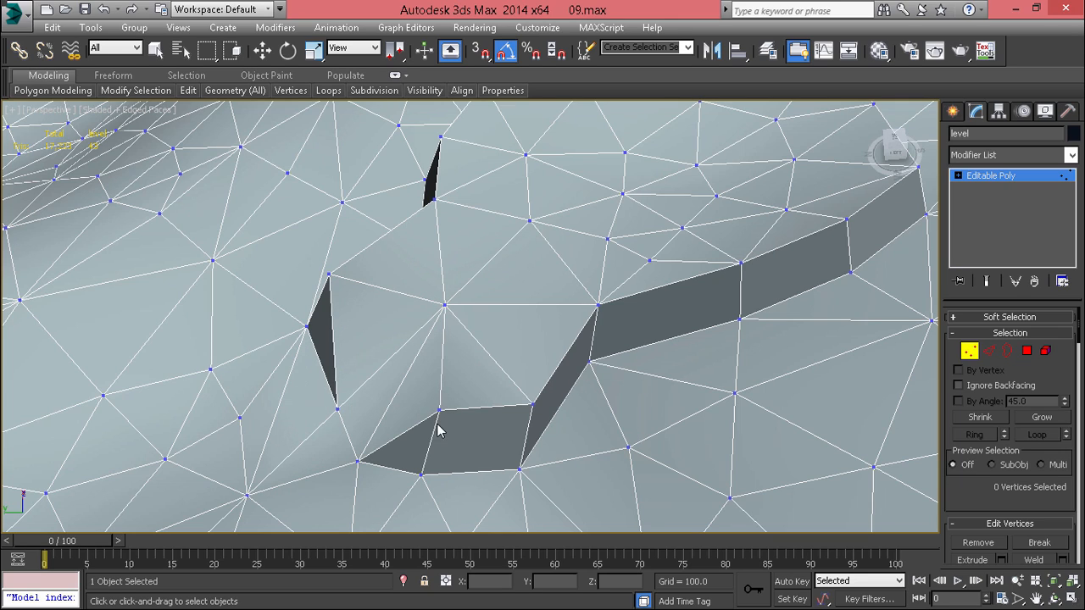
pyautogui.click(417, 478)
pyautogui.scroll(-5, 503, 410)
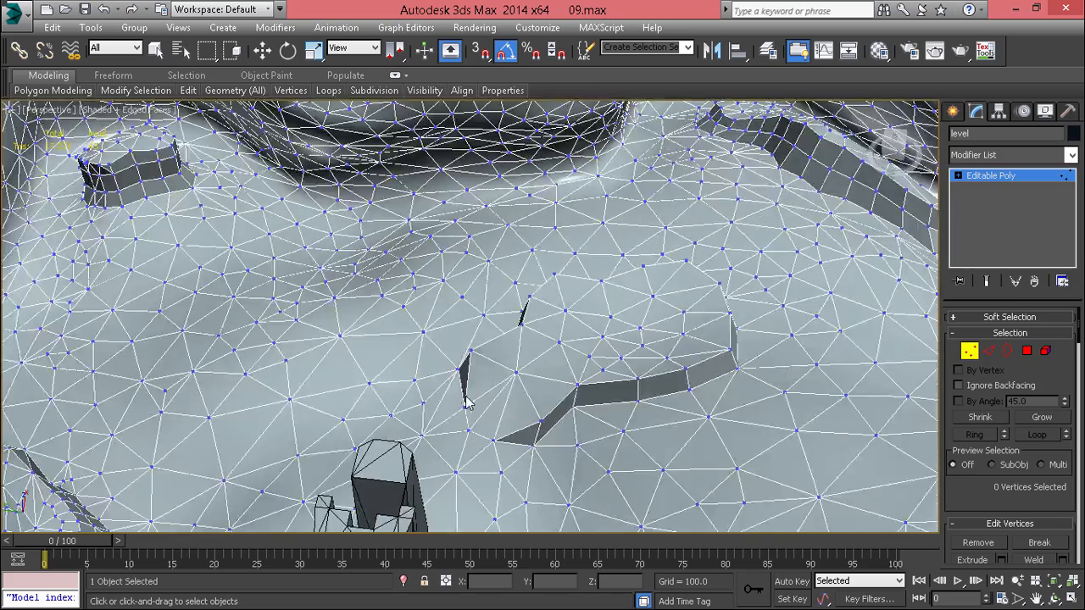
# Step: Remove several diagonal edges across the broad end of the plateau's top surface
pyautogui.scroll(5, 619, 407)
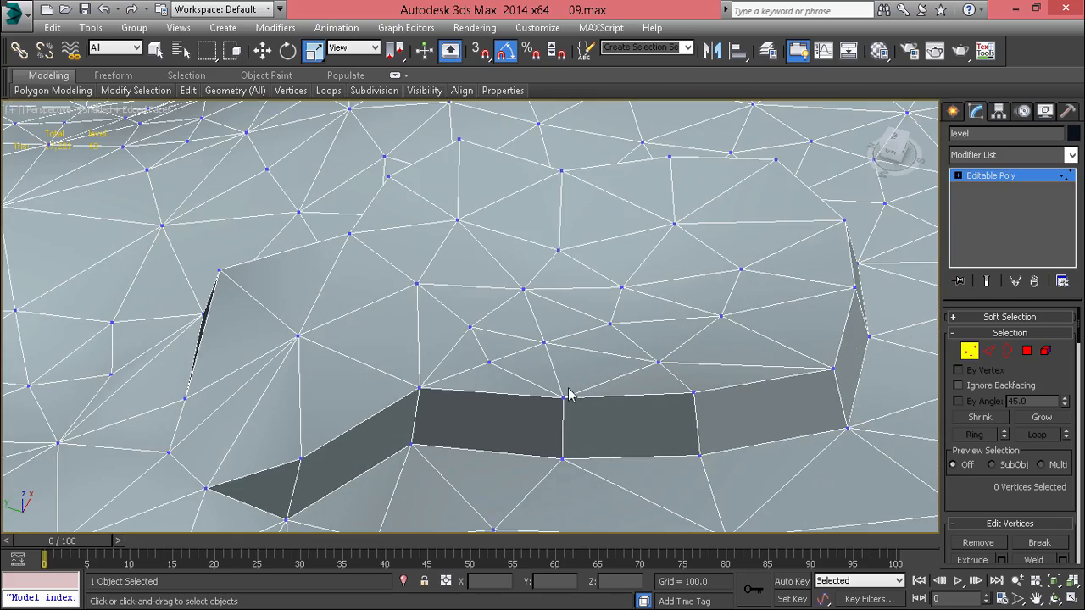
pyautogui.press('2')
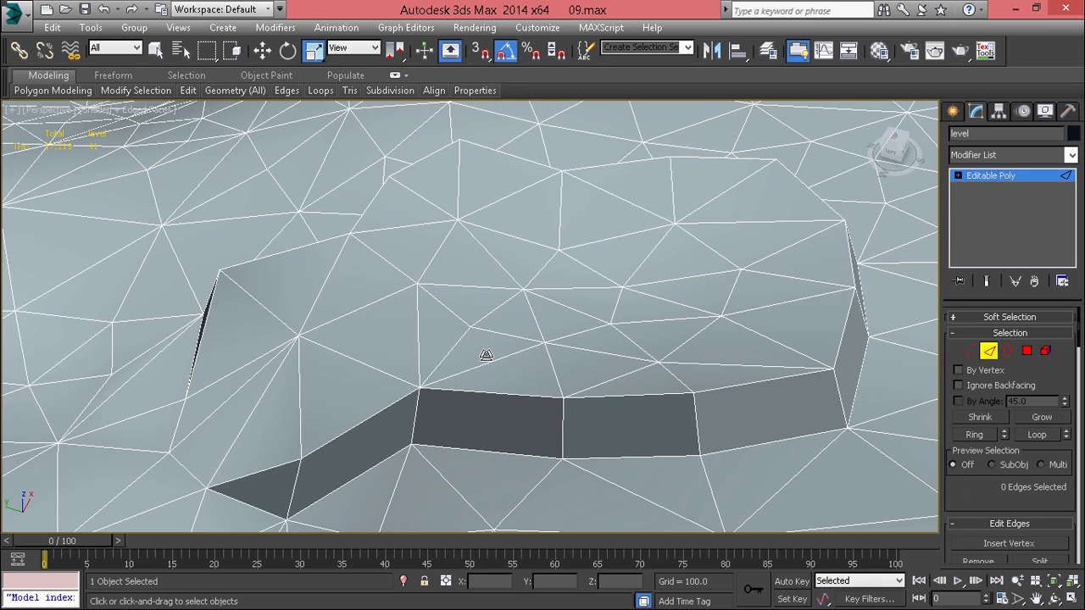
pyautogui.click(638, 368)
pyautogui.press('BackSpace')
pyautogui.click(688, 338)
pyautogui.press('q')
pyautogui.keyDown('ctrl'); pyautogui.click(716, 311); pyautogui.keyUp('ctrl')
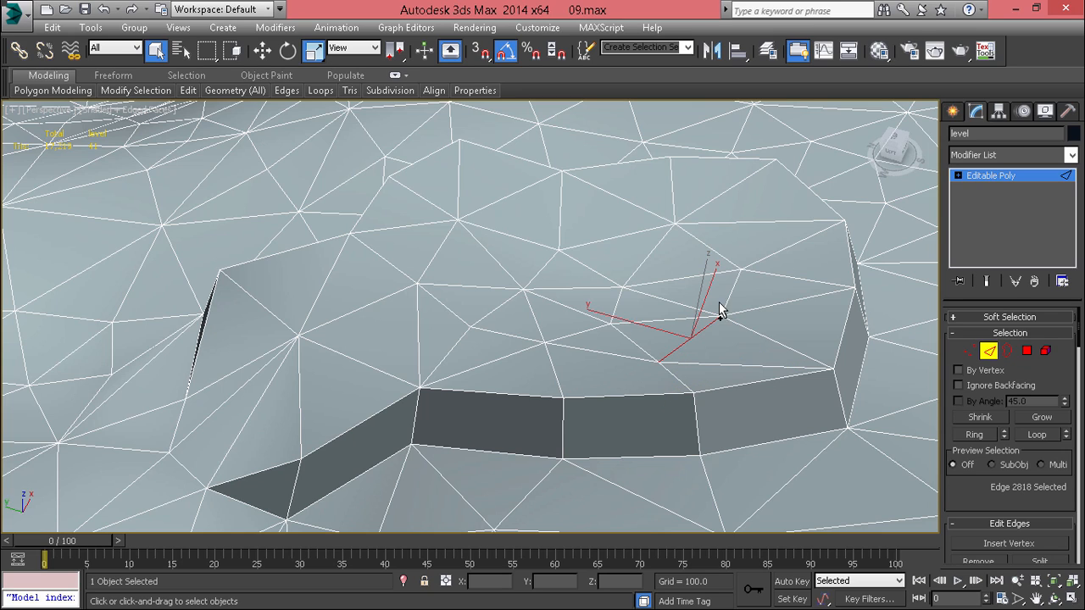
pyautogui.keyDown('ctrl'); pyautogui.click(708, 251); pyautogui.keyUp('ctrl')
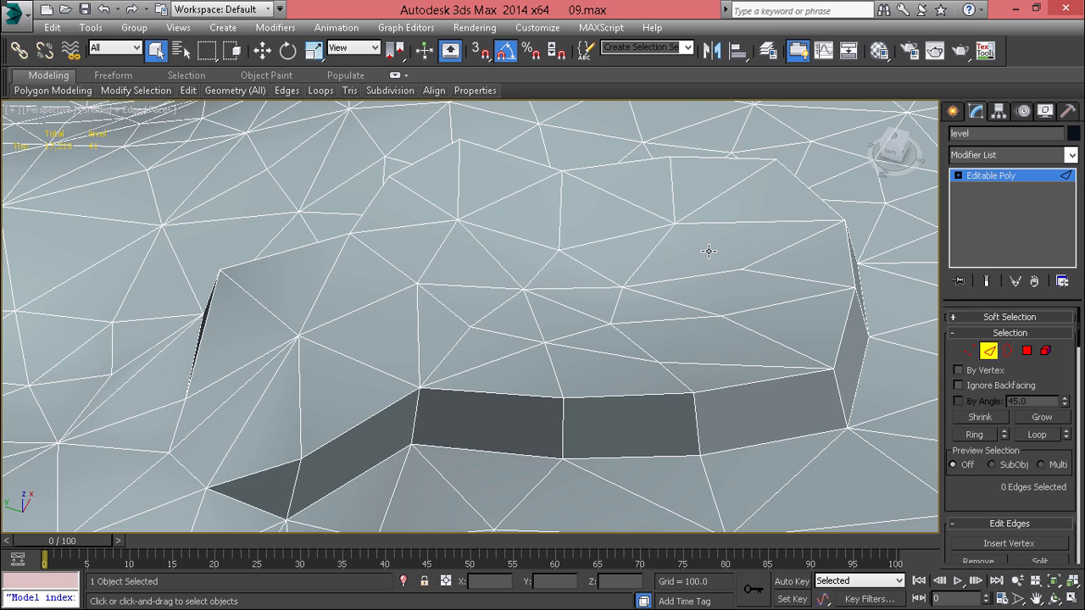
# Step: Remove two connected edge runs near the plateau's front rim to simplify its top mesh
pyautogui.doubleClick(613, 354)
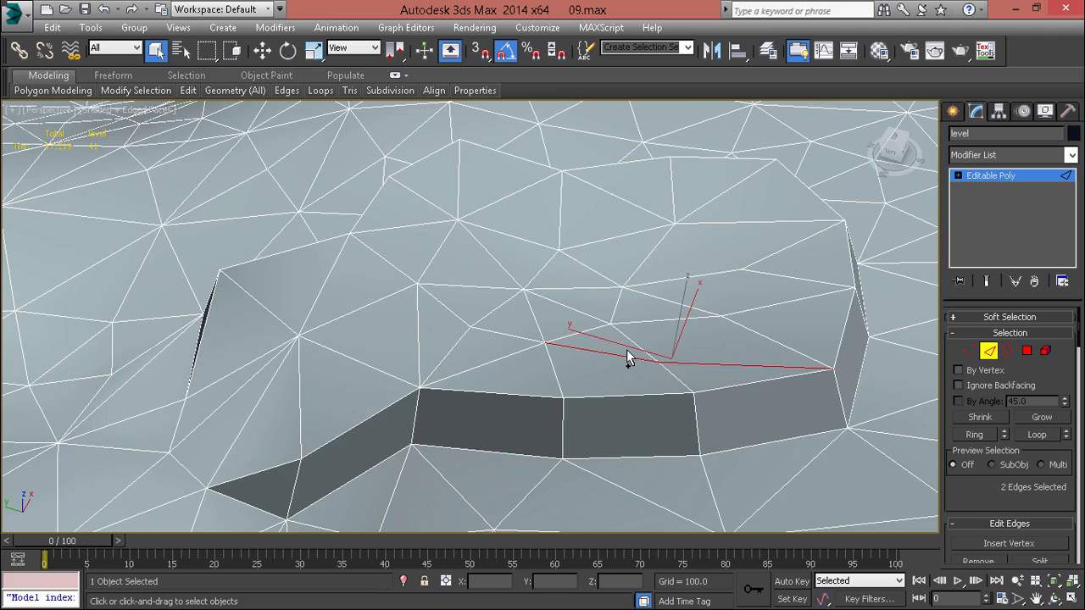
pyautogui.click(627, 350)
pyautogui.doubleClick(515, 335)
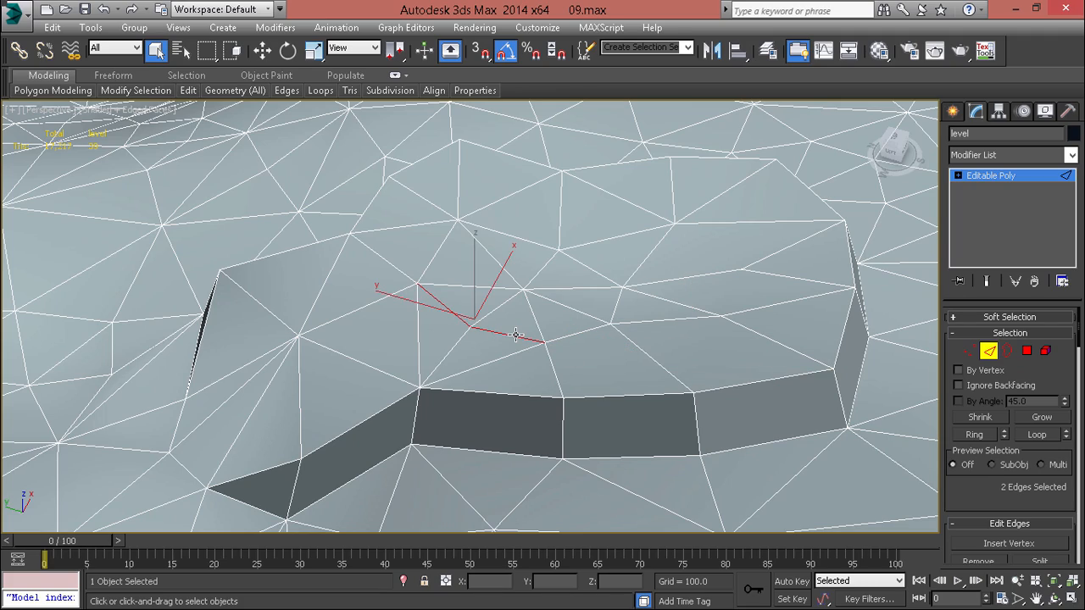
pyautogui.click(510, 336)
pyautogui.scroll(-5, 510, 341)
pyautogui.moveTo(510, 346); pyautogui.dragTo(520, 366, button='middle')
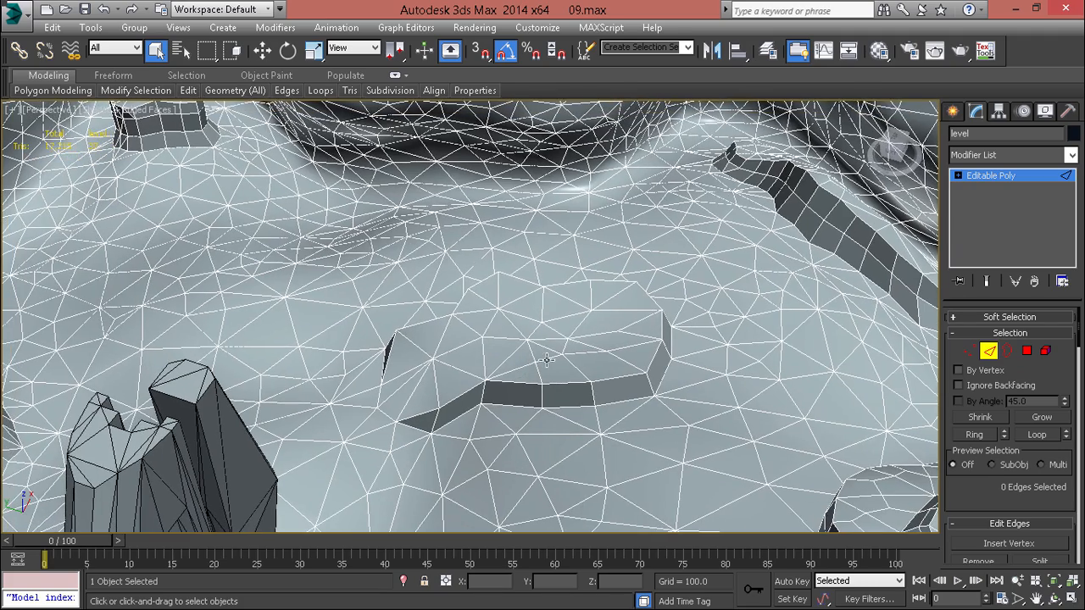
# Step: Reduce the polygon selection to the seven polygons around the central vertex of the plateau's top
pyautogui.scroll(3, 542, 360)
pyautogui.press('1')
pyautogui.press('4')
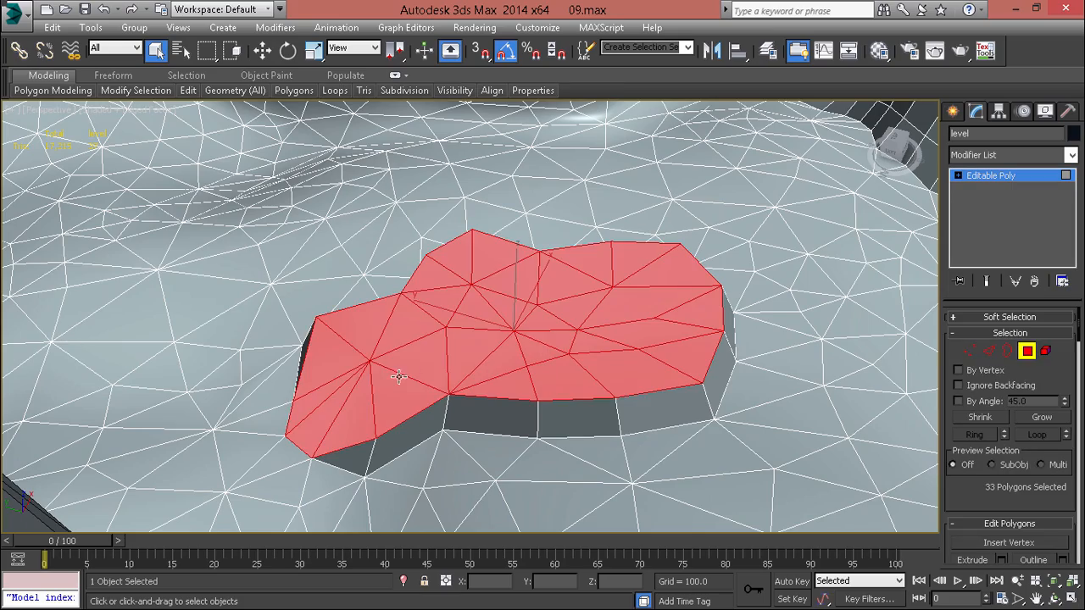
pyautogui.keyDown('alt'); pyautogui.moveTo(443, 350); pyautogui.dragTo(455, 390, button='middle'); pyautogui.keyUp('alt')
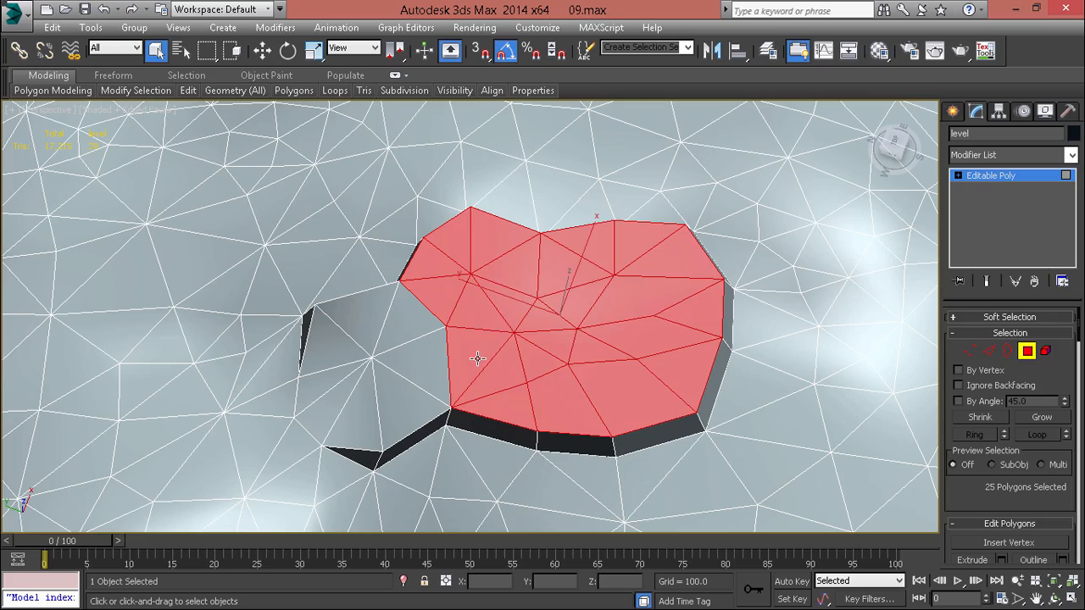
pyautogui.click(484, 317)
pyautogui.moveTo(528, 360); pyautogui.dragTo(529, 361)
pyautogui.keyDown('alt'); pyautogui.moveTo(567, 360); pyautogui.dragTo(508, 309, button='middle'); pyautogui.keyUp('alt')
# Step: Try to extrude the seven selected polygons and raise them along the Z axis
pyautogui.rightClick(605, 327)
pyautogui.click(542, 377)
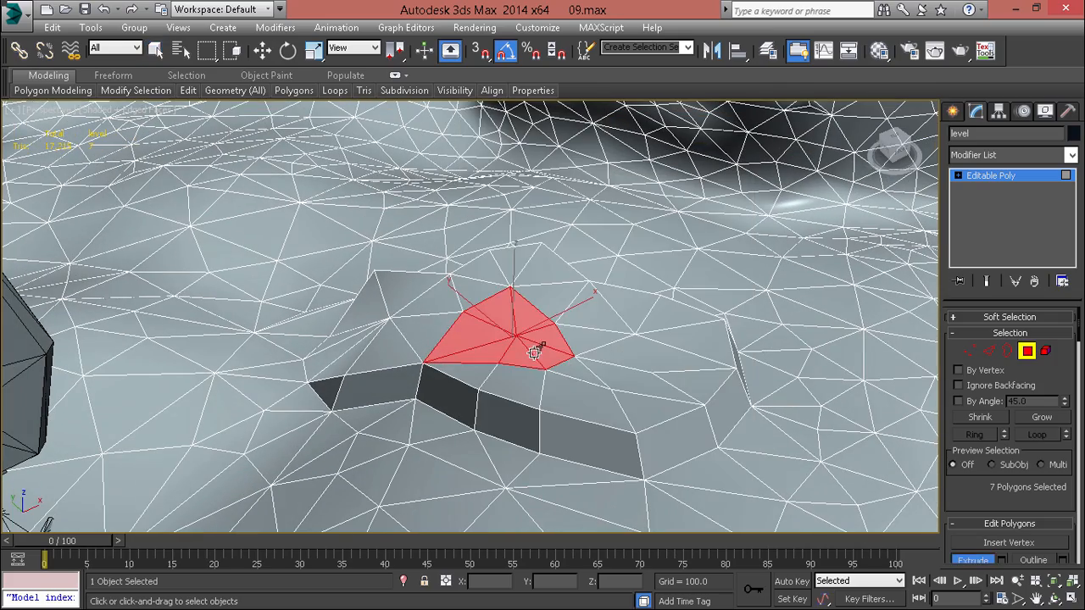
pyautogui.press('w')
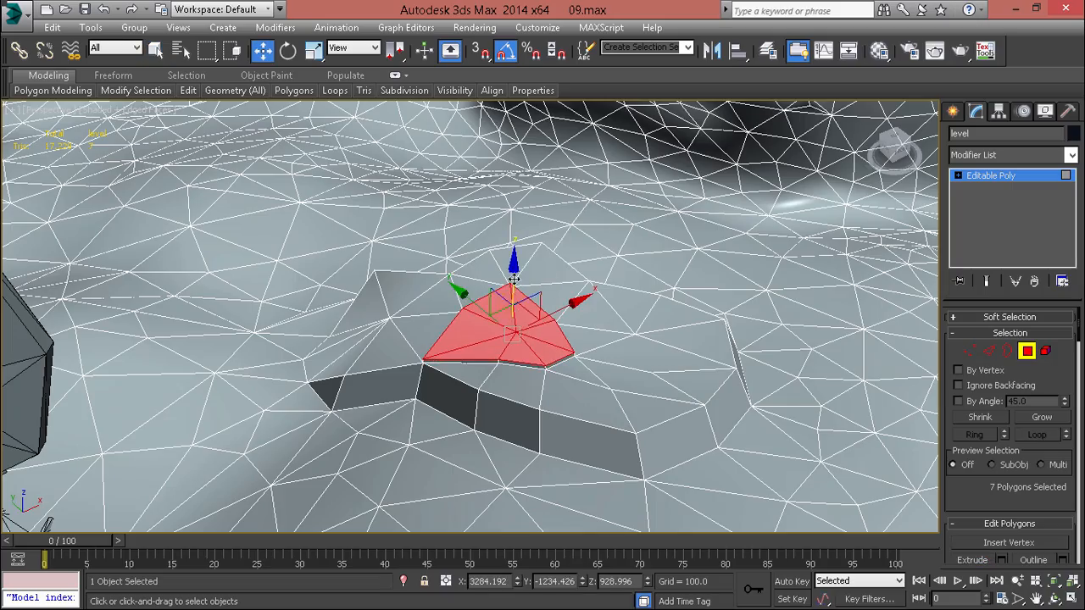
pyautogui.moveTo(513, 284); pyautogui.dragTo(522, 256)
pyautogui.keyDown('alt'); pyautogui.moveTo(522, 255); pyautogui.dragTo(612, 280, button='middle'); pyautogui.keyUp('alt')
pyautogui.scroll(3, 563, 340)
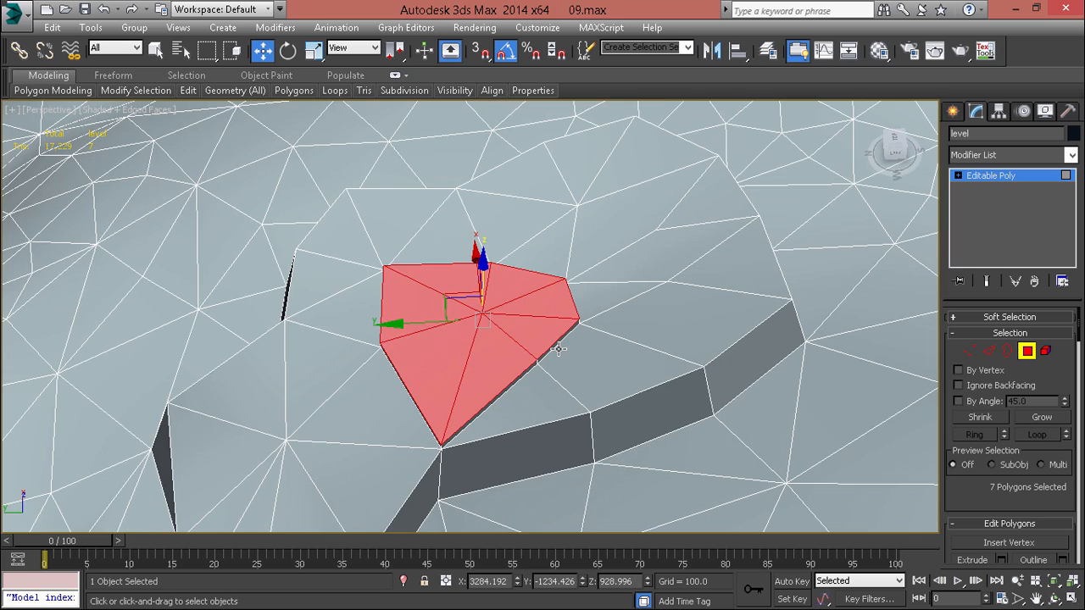
pyautogui.keyDown('alt'); pyautogui.moveTo(548, 366); pyautogui.dragTo(543, 382, button='middle'); pyautogui.keyUp('alt')
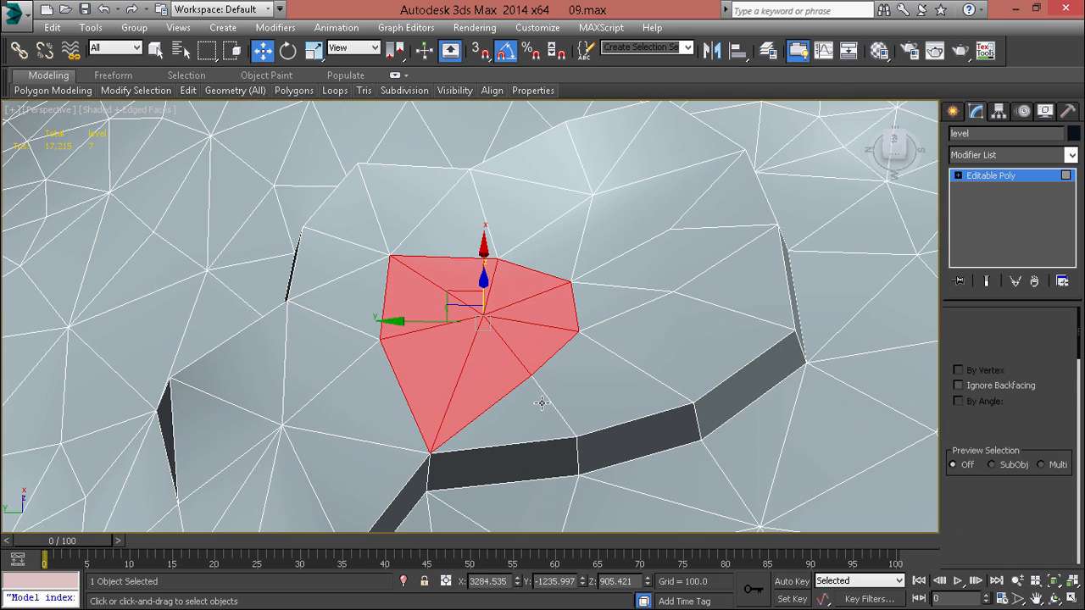
# Step: Cut a short edge line across the pointed polygons near the plateau's inner front corner
pyautogui.press('1')
pyautogui.rightClick(543, 381)
pyautogui.click(521, 256)
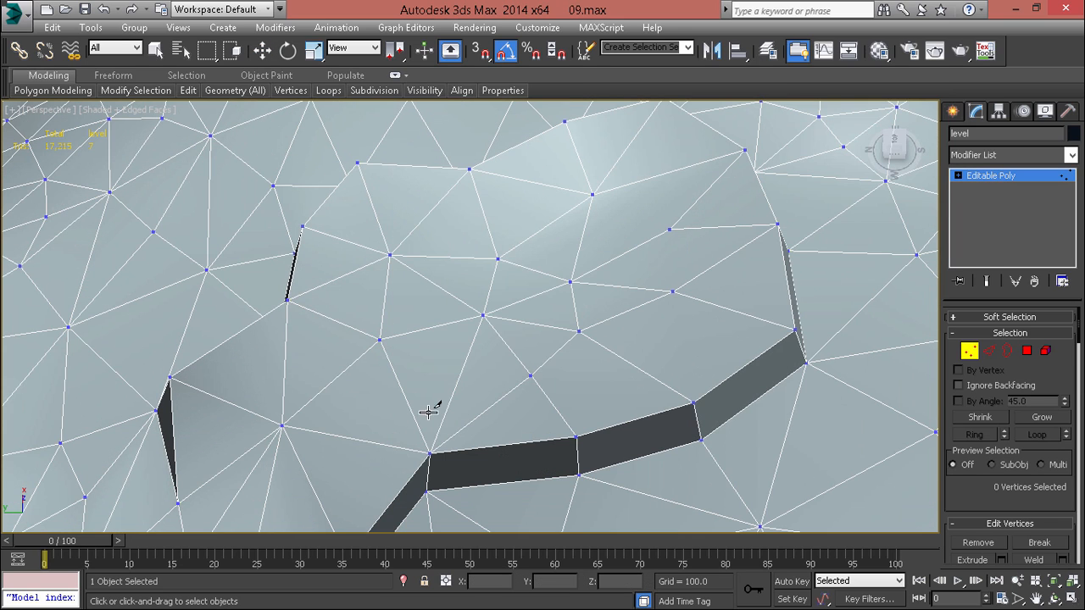
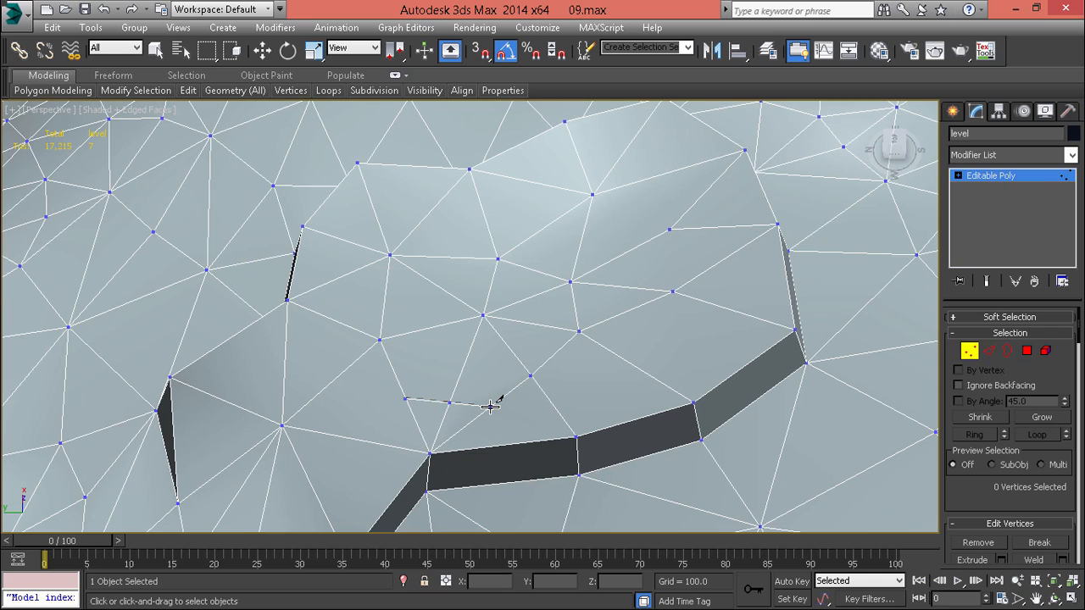
pyautogui.click(404, 404)
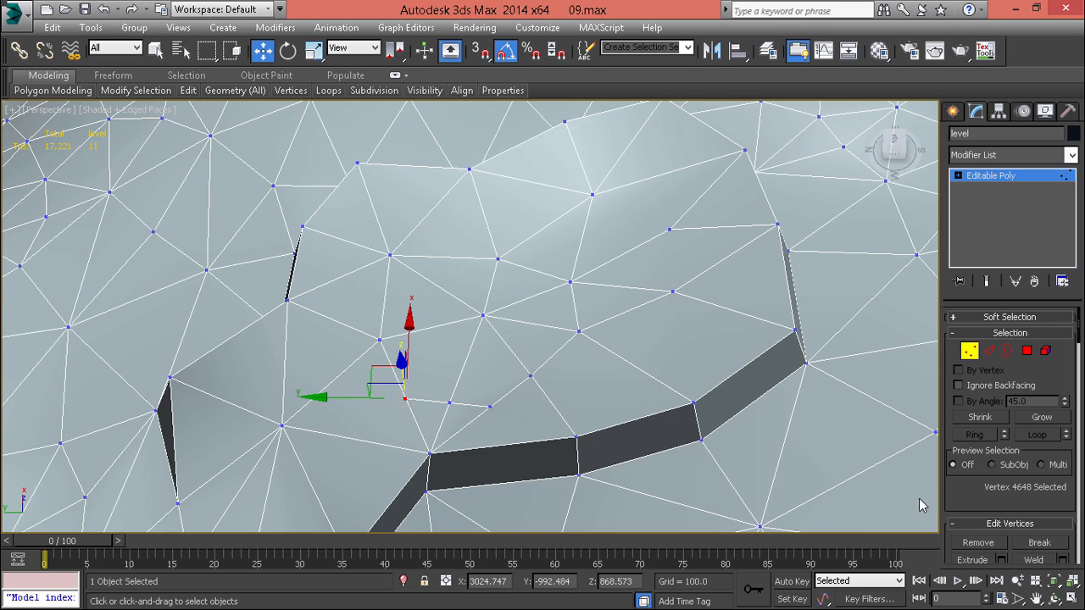
# Step: Slide the vertices of the new cut along their edges using the Edge constraint
pyautogui.scroll(-5, 958, 318)
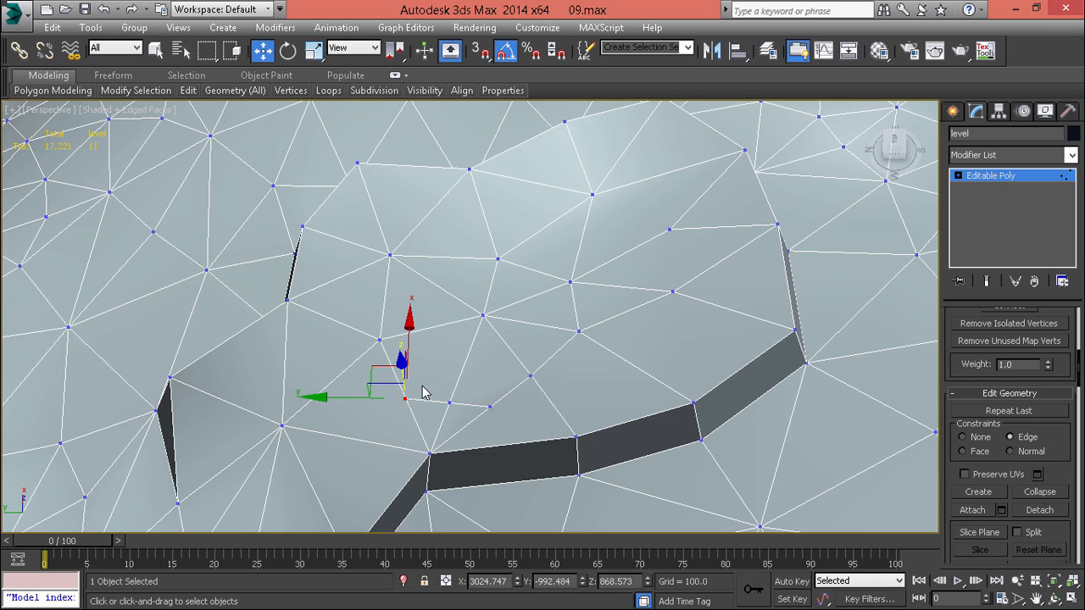
pyautogui.moveTo(374, 352); pyautogui.dragTo(430, 362)
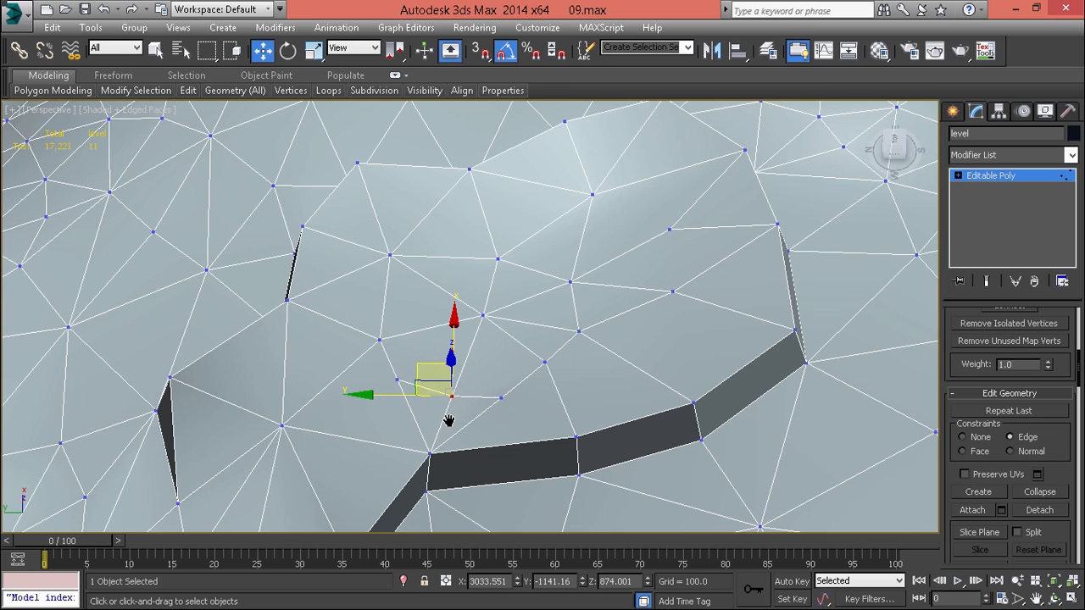
pyautogui.moveTo(448, 421); pyautogui.dragTo(453, 395, button='middle')
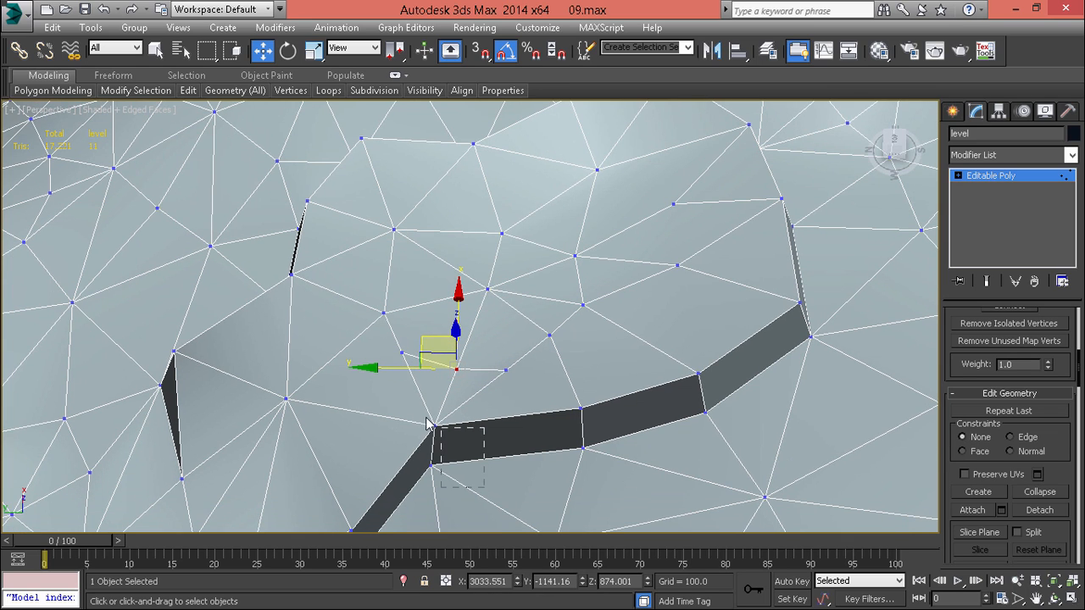
# Step: Turn off the edge constraint and reposition the top and base vertices at the plateau's inner front corner
pyautogui.moveTo(427, 424); pyautogui.dragTo(423, 436)
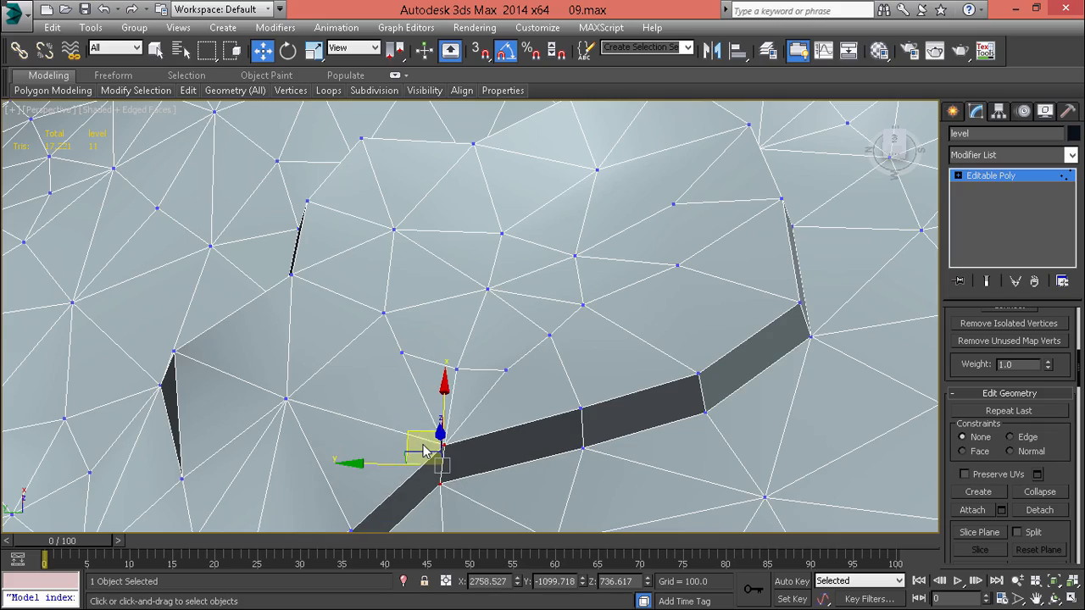
pyautogui.scroll(-2, 423, 451)
pyautogui.moveTo(415, 443); pyautogui.dragTo(431, 392, button='middle')
pyautogui.moveTo(430, 392); pyautogui.dragTo(407, 392)
# Step: Reposition a rim vertex at the plateau's narrow end and raise a nearby floor vertex along the Z axis
pyautogui.keyDown('alt'); pyautogui.moveTo(409, 454); pyautogui.dragTo(449, 376, button='middle'); pyautogui.keyUp('alt')
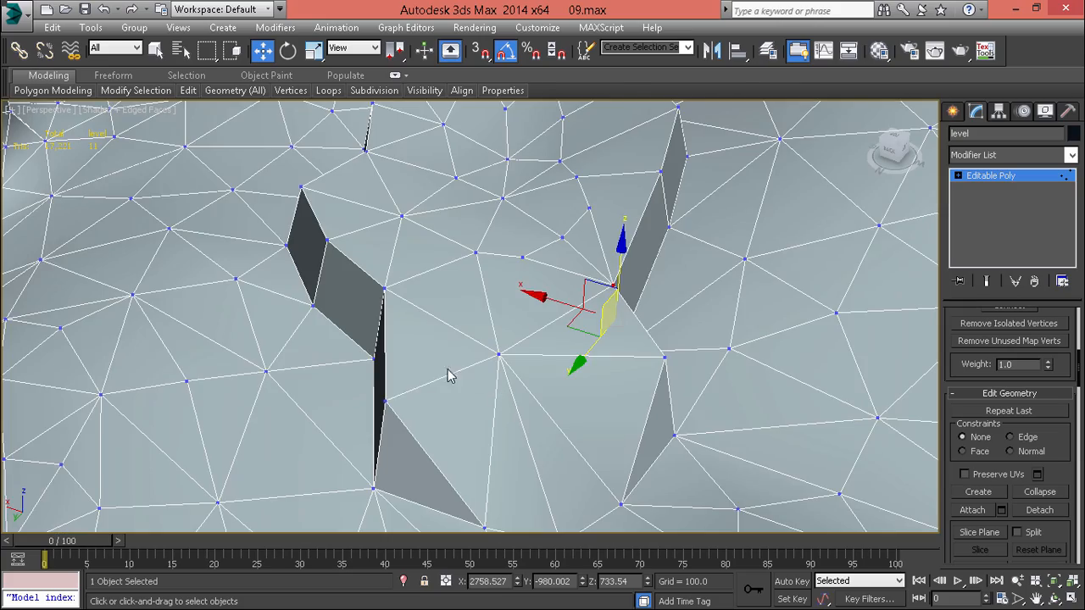
pyautogui.click(384, 402)
pyautogui.moveTo(364, 369); pyautogui.dragTo(382, 393)
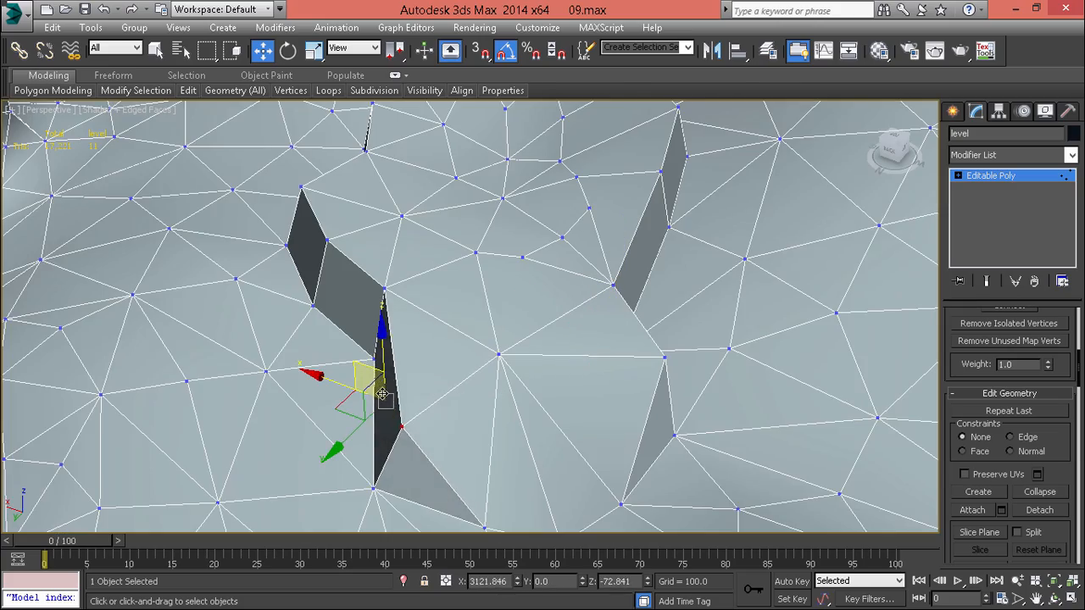
pyautogui.keyDown('alt'); pyautogui.moveTo(382, 393); pyautogui.dragTo(407, 381, button='middle'); pyautogui.keyUp('alt')
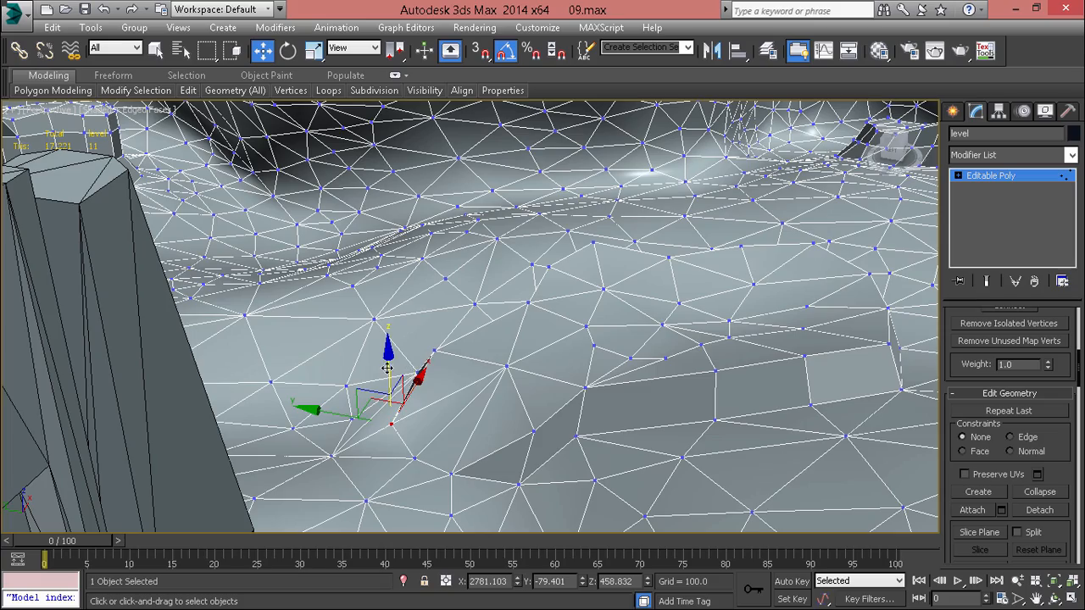
pyautogui.moveTo(387, 367)
pyautogui.mouseDown()
pyautogui.moveTo(389, 349)
pyautogui.moveTo(388, 359)
pyautogui.mouseUp()
# Step: Move the base vertex below the wall's tapered tip at the plateau's narrow end
pyautogui.keyDown('alt'); pyautogui.moveTo(394, 373); pyautogui.dragTo(630, 431, button='middle'); pyautogui.keyUp('alt')
pyautogui.scroll(5, 463, 430)
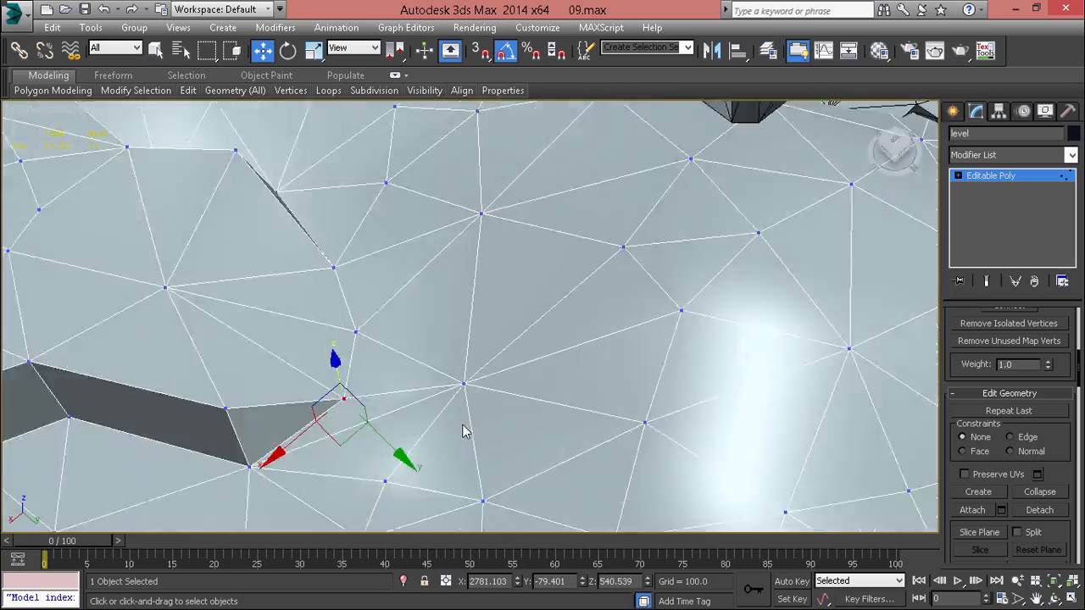
pyautogui.moveTo(354, 473); pyautogui.dragTo(642, 373, button='middle')
pyautogui.keyDown('alt'); pyautogui.moveTo(462, 407); pyautogui.dragTo(450, 453, button='middle'); pyautogui.keyUp('alt')
pyautogui.click(392, 402)
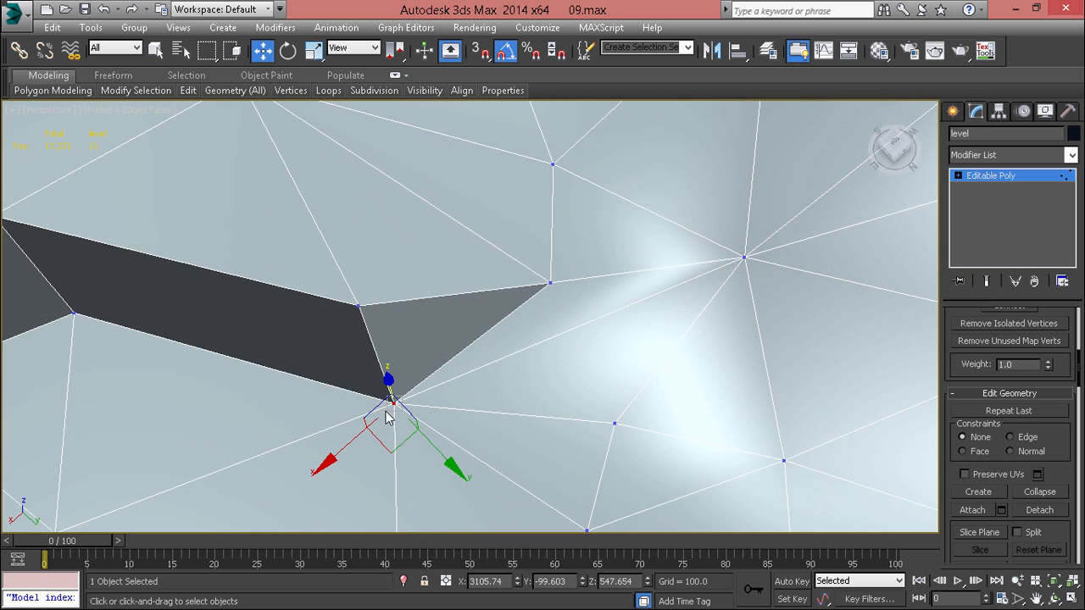
pyautogui.moveTo(390, 371); pyautogui.dragTo(293, 380)
pyautogui.scroll(-3, 500, 383)
# Step: Remove the creased edge beside the wall's tapered tip and connect the tip vertex to the floor vertex opposite
pyautogui.press('2')
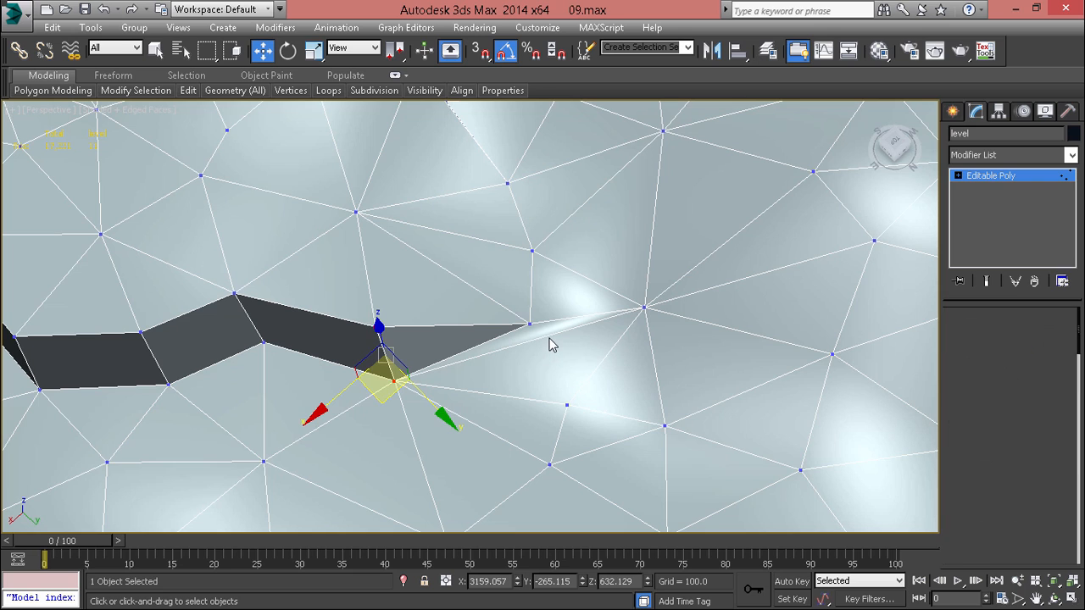
pyautogui.click(550, 338)
pyautogui.press('BackSpace')
pyautogui.press('1')
pyautogui.moveTo(509, 302); pyautogui.dragTo(591, 422)
pyautogui.rightClick(618, 343)
pyautogui.click(592, 404)
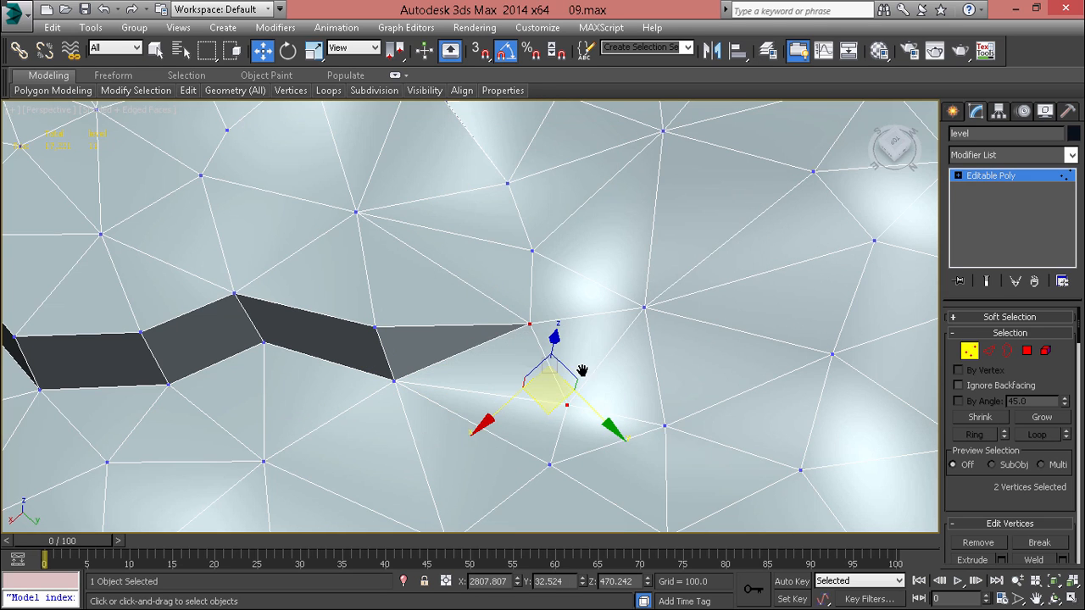
# Step: Adjust the plateau's central polygon selection by dropping two polygons near the inner corner and adding three toward the broad end
pyautogui.keyDown('alt'); pyautogui.moveTo(581, 370); pyautogui.dragTo(395, 332, button='middle'); pyautogui.keyUp('alt')
pyautogui.scroll(-4, 395, 332)
pyautogui.keyDown('alt'); pyautogui.moveTo(691, 373); pyautogui.dragTo(675, 461, button='middle'); pyautogui.keyUp('alt')
pyautogui.scroll(3, 722, 439)
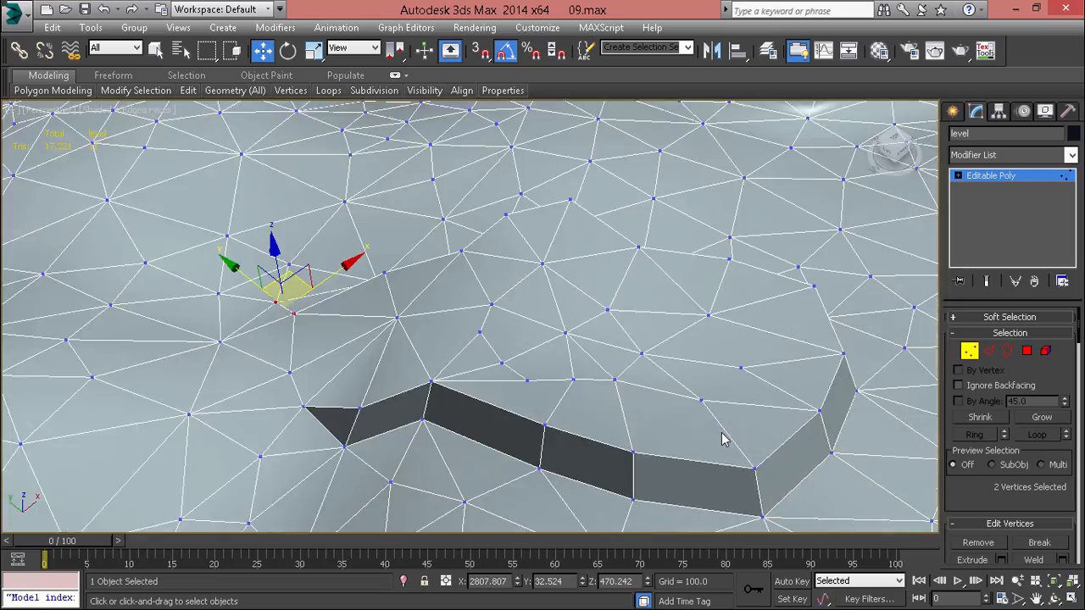
pyautogui.press('4')
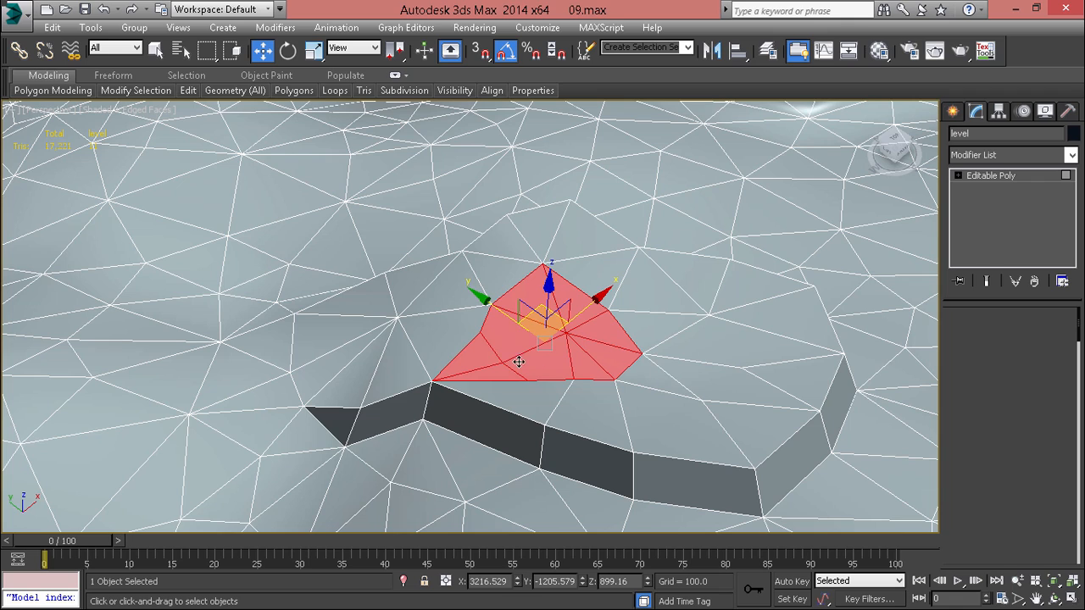
pyautogui.keyDown('alt'); pyautogui.click(480, 360); pyautogui.keyUp('alt')
pyautogui.keyDown('alt'); pyautogui.click(471, 375); pyautogui.keyUp('alt')
pyautogui.keyDown('alt'); pyautogui.moveTo(538, 395); pyautogui.dragTo(548, 427, button='middle'); pyautogui.keyUp('alt')
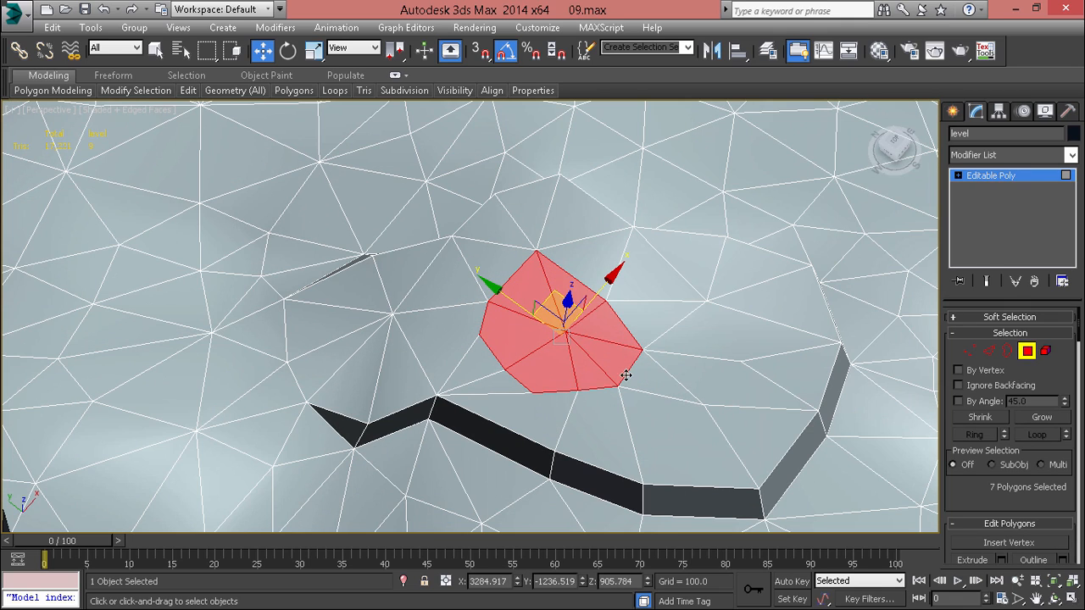
pyautogui.keyDown('alt'); pyautogui.moveTo(652, 389); pyautogui.dragTo(650, 410, button='middle'); pyautogui.keyUp('alt')
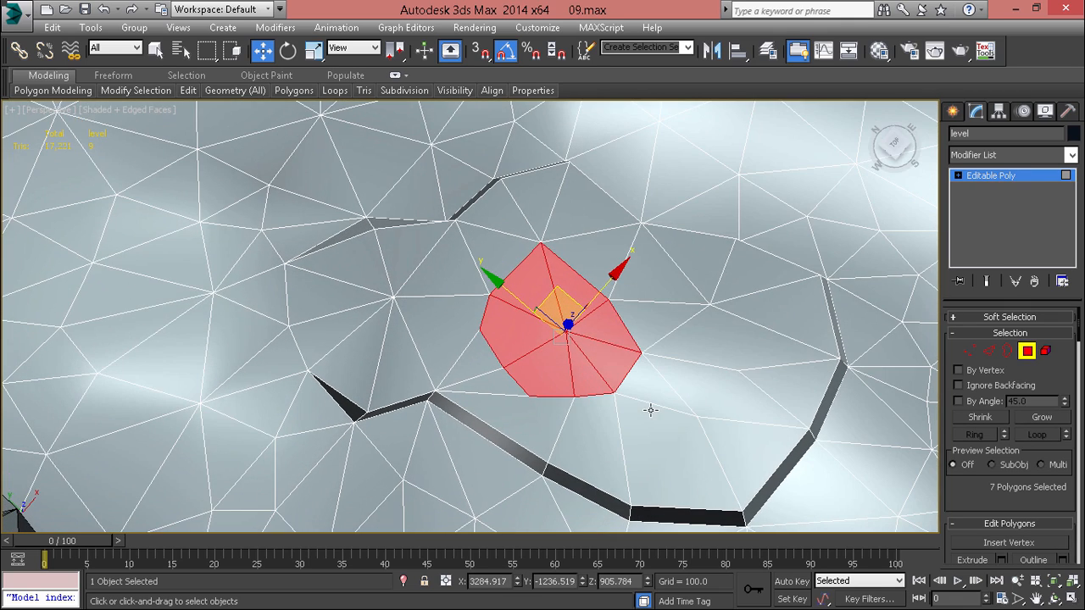
pyautogui.keyDown('ctrl'); pyautogui.click(613, 278); pyautogui.keyUp('ctrl')
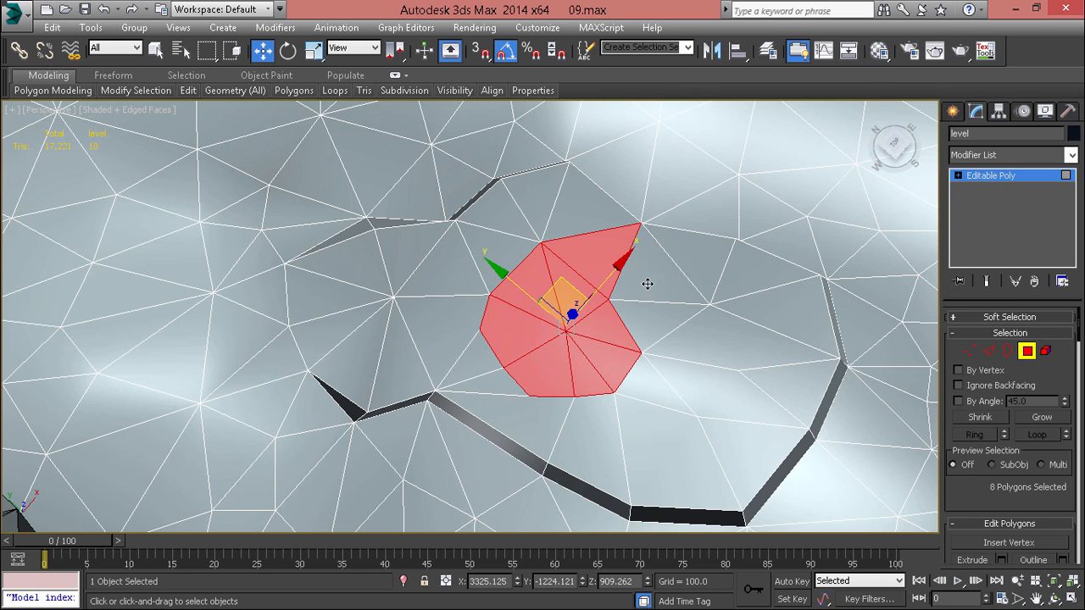
pyautogui.keyDown('ctrl'); pyautogui.click(648, 284); pyautogui.keyUp('ctrl')
pyautogui.keyDown('ctrl'); pyautogui.click(651, 333); pyautogui.keyUp('ctrl')
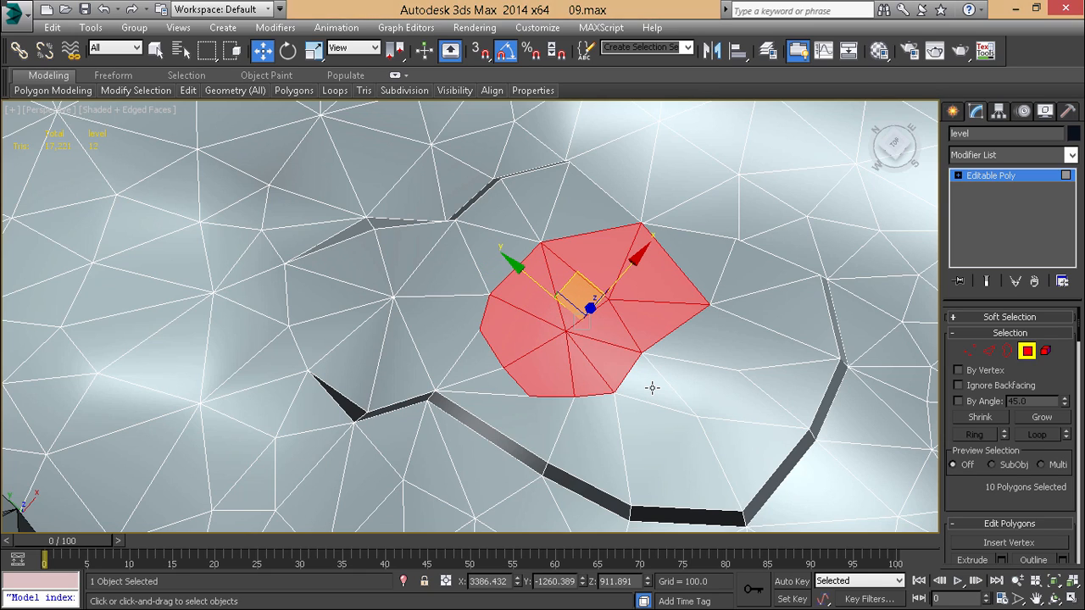
# Step: Reposition two vertices along the inner side of the plateau's central patch and shift a nearby outline vertex toward the broad end
pyautogui.press('1')
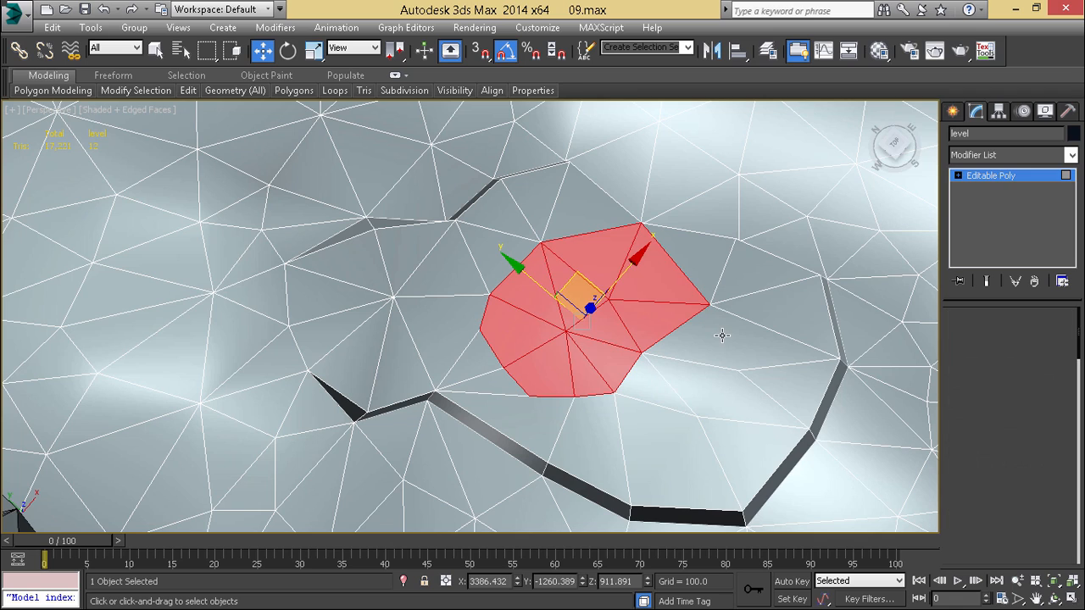
pyautogui.rightClick(718, 329)
pyautogui.click(683, 186)
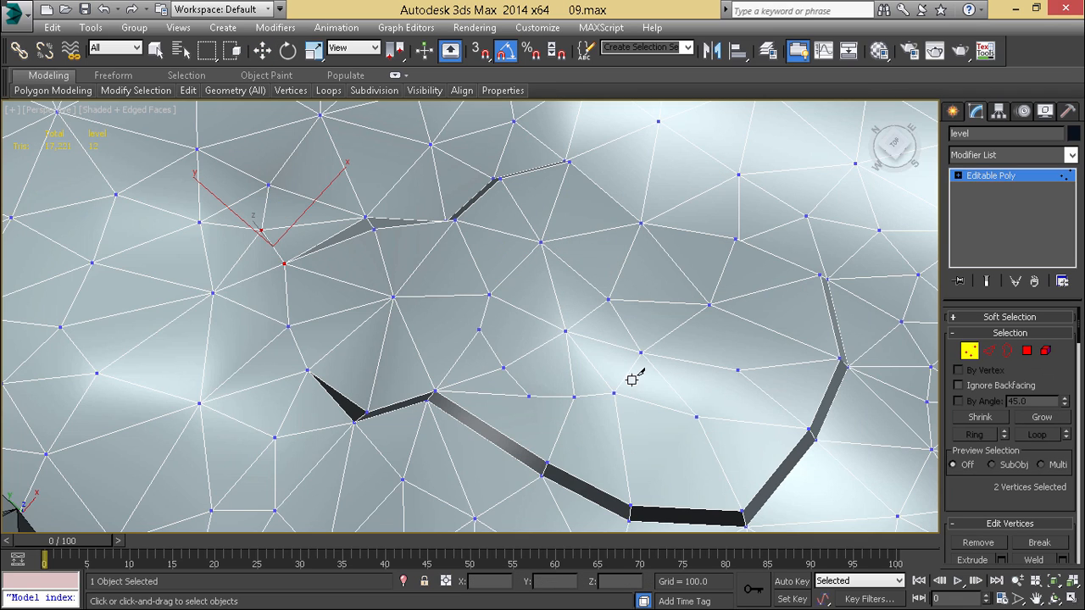
pyautogui.press('w')
pyautogui.click(541, 242)
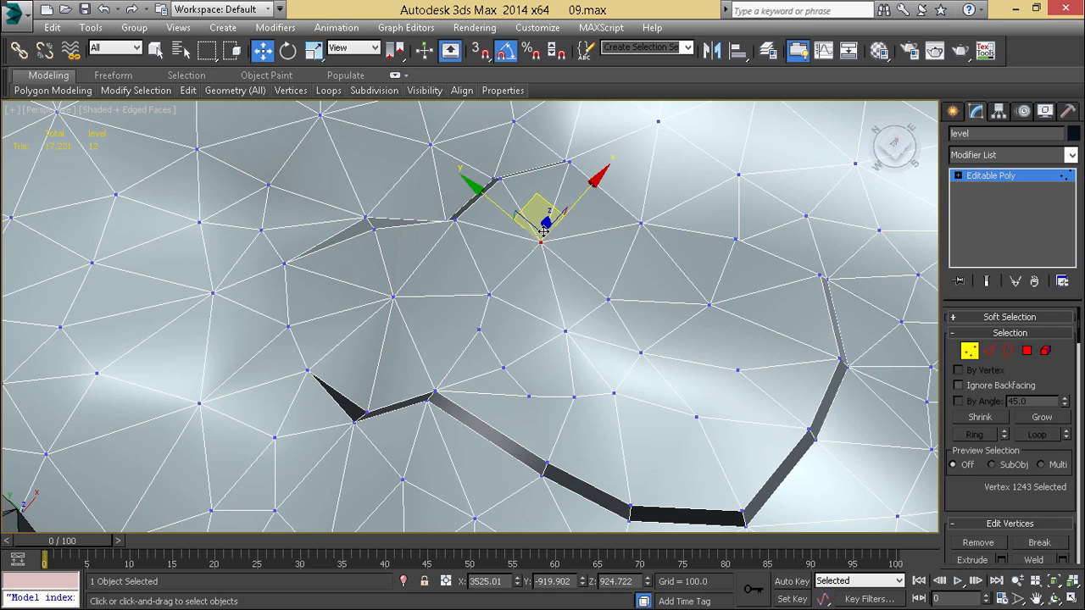
pyautogui.moveTo(544, 195); pyautogui.dragTo(638, 243)
pyautogui.click(641, 353)
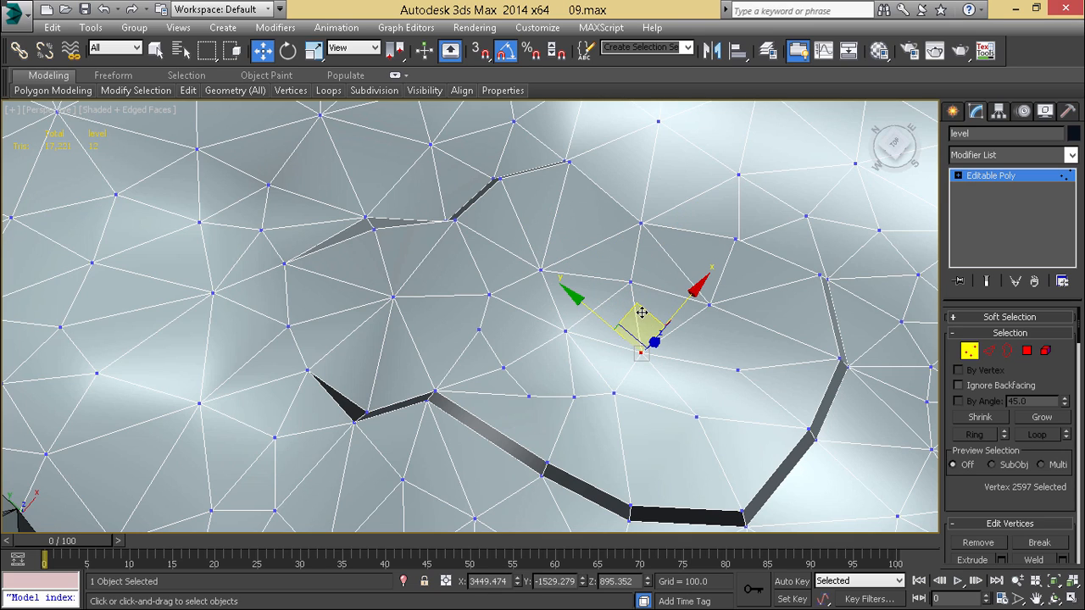
pyautogui.moveTo(641, 312); pyautogui.dragTo(685, 302)
# Step: Shift the three vertices along the central patch's near edge toward the plateau's broad end
pyautogui.click(613, 391)
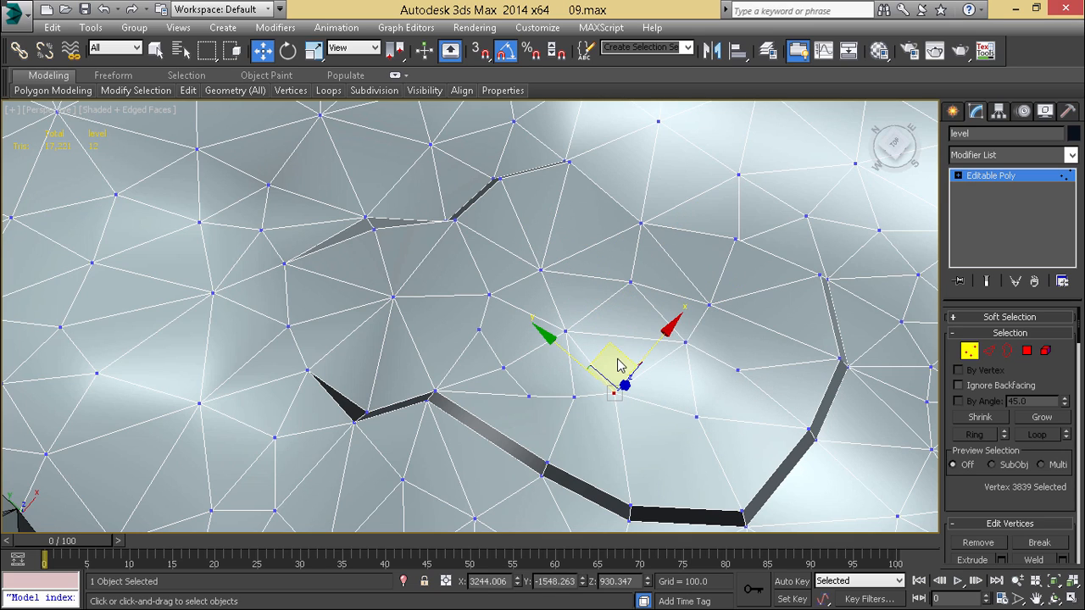
pyautogui.moveTo(621, 349); pyautogui.dragTo(653, 352)
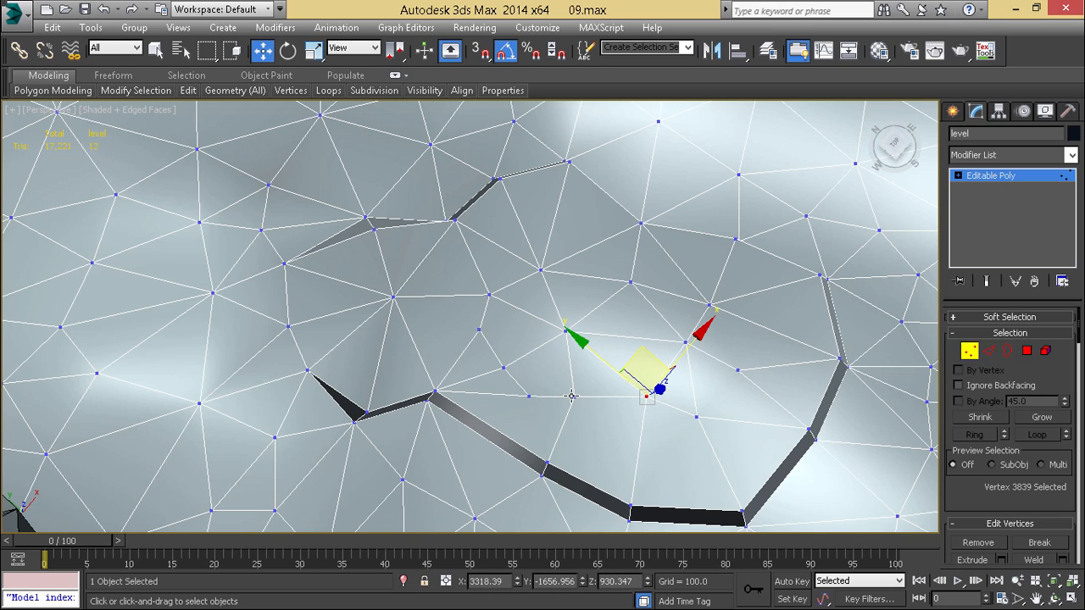
pyautogui.click(573, 396)
pyautogui.moveTo(579, 359)
pyautogui.mouseDown()
pyautogui.moveTo(609, 338)
pyautogui.moveTo(591, 368)
pyautogui.mouseUp()
pyautogui.click(529, 395)
# Step: Adjust three vertices around the patch's corner nearest the broad end to round out its outline
pyautogui.click(684, 344)
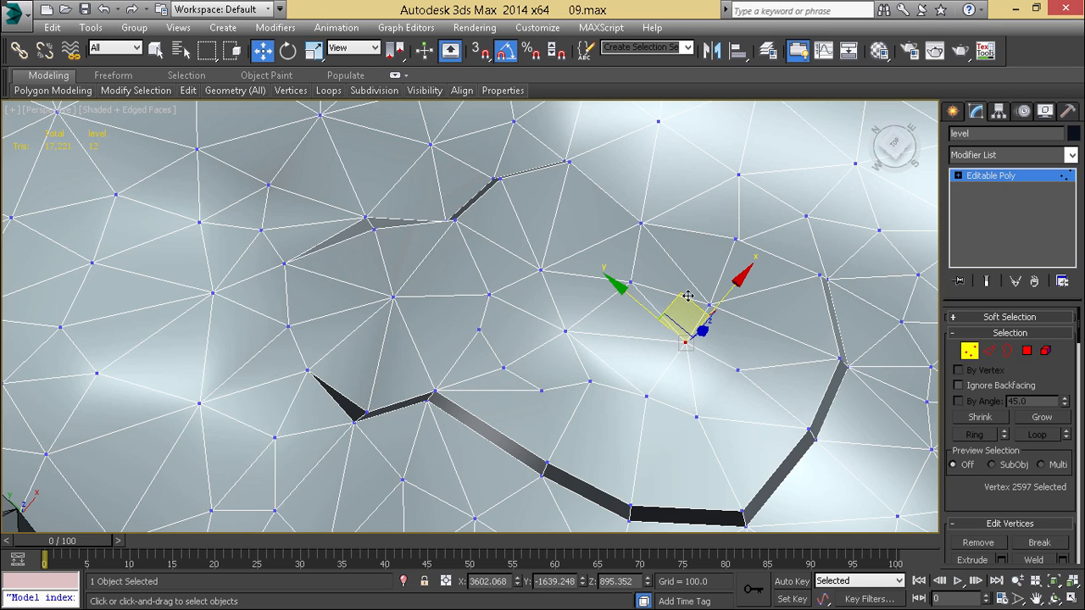
pyautogui.click(695, 417)
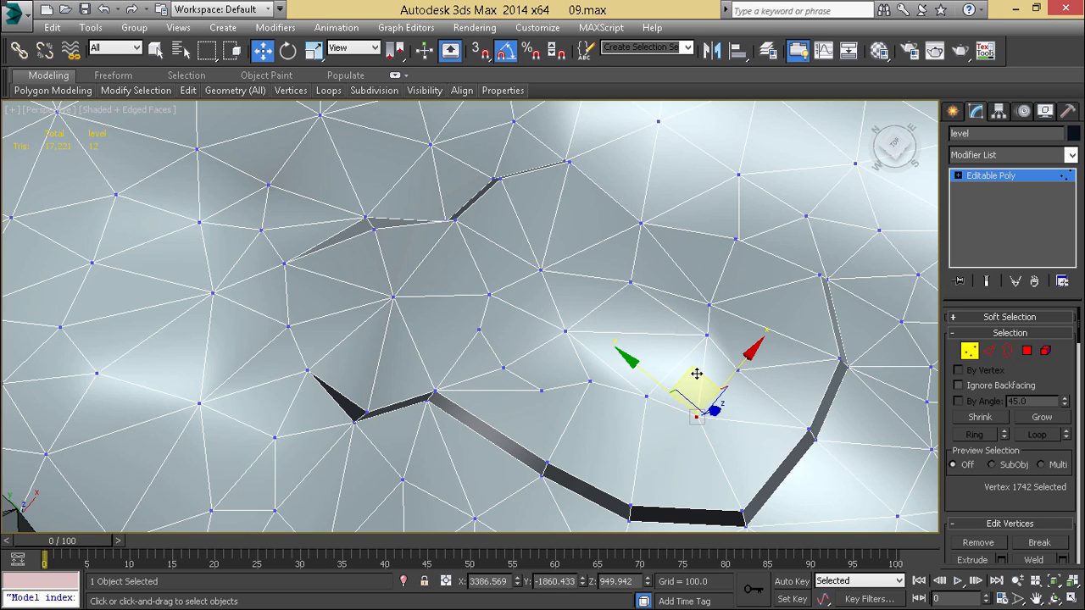
pyautogui.click(646, 394)
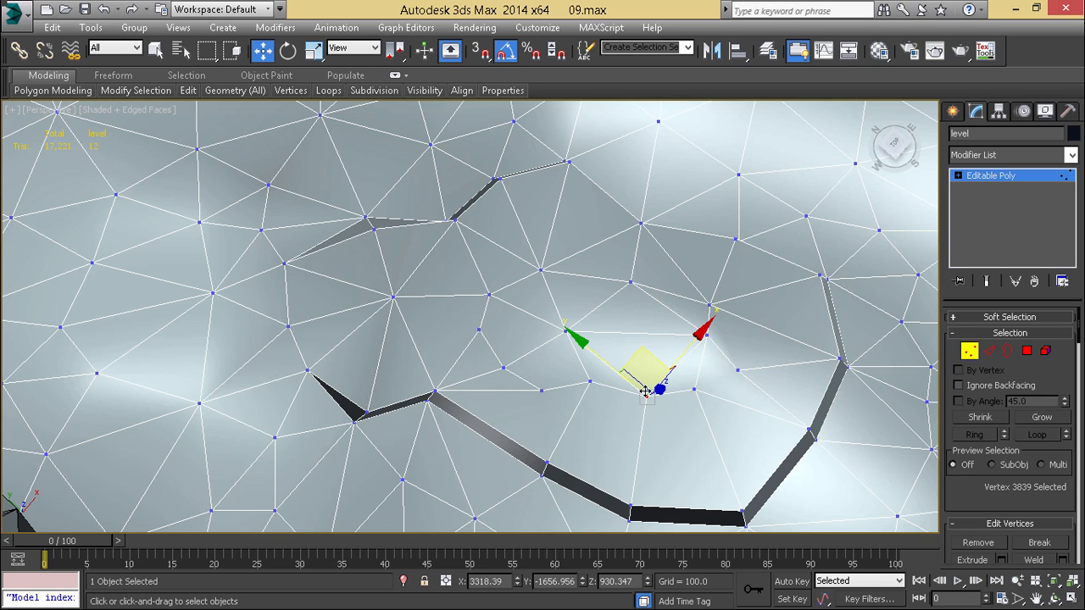
pyautogui.moveTo(657, 362); pyautogui.dragTo(657, 375)
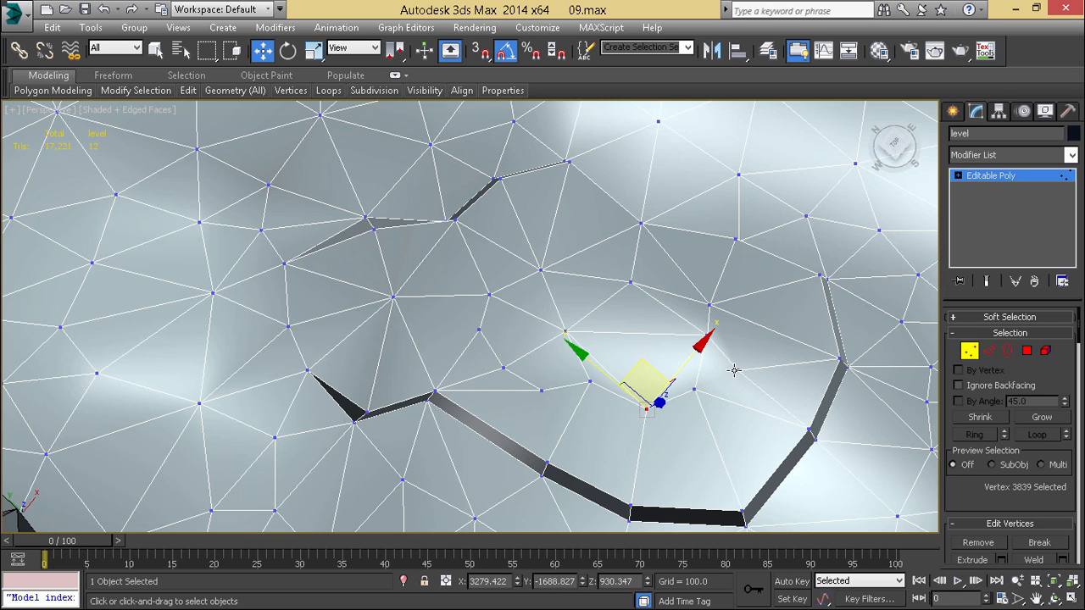
# Step: Target-weld the vertex between the patch and the rim wall onto the patch's corner vertex
pyautogui.click(738, 370)
pyautogui.rightClick(794, 351)
pyautogui.click(749, 462)
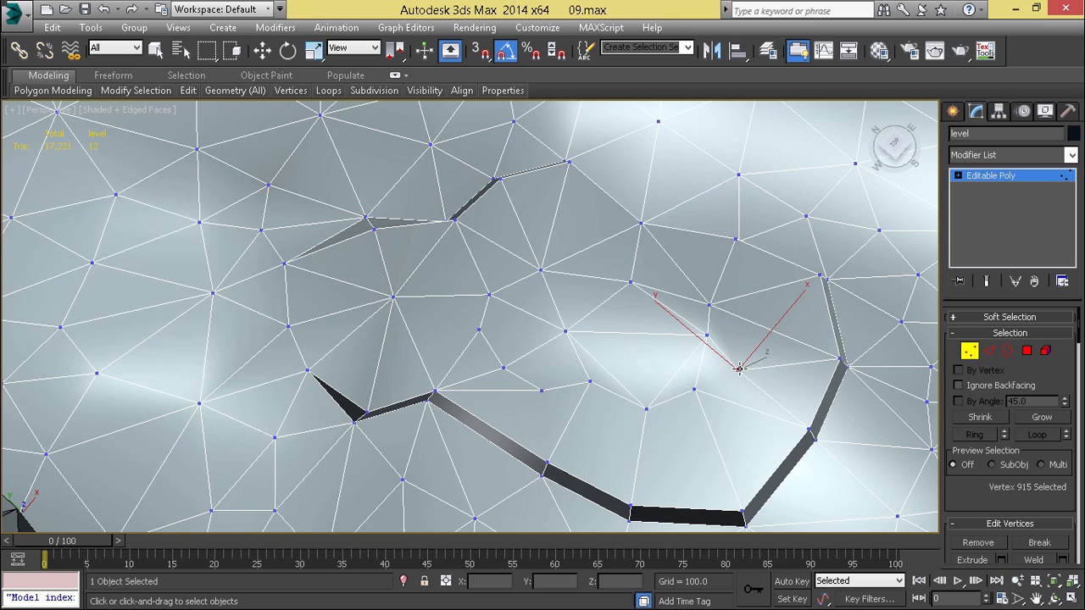
pyautogui.click(708, 334)
# Step: Move the vertex just outside the patch's broad end closer to the patch in the horizontal plane
pyautogui.press('4')
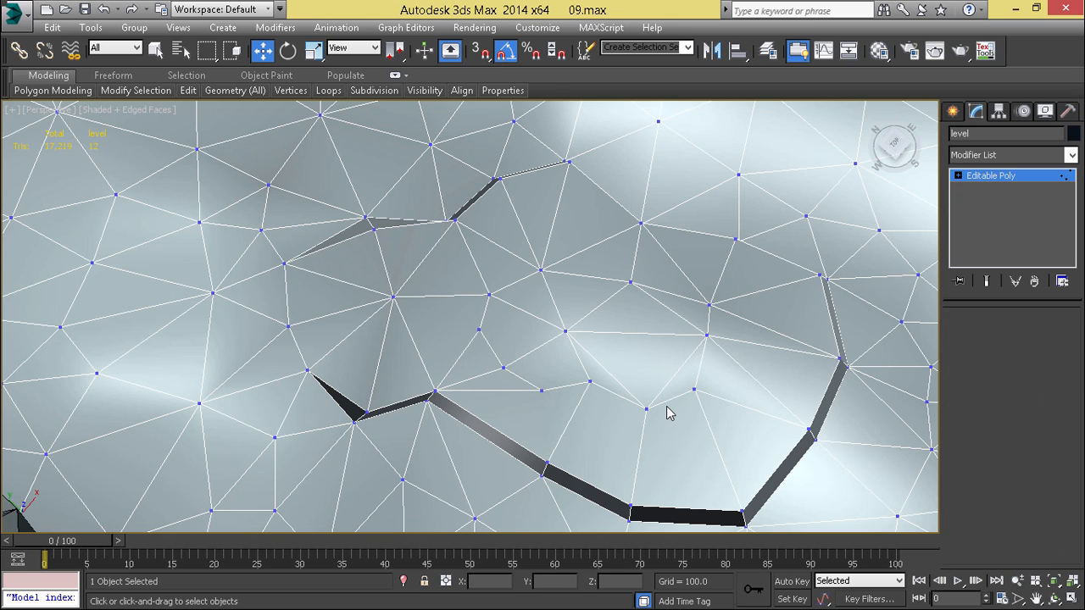
pyautogui.keyDown('alt'); pyautogui.click(612, 249); pyautogui.keyUp('alt')
pyautogui.keyDown('alt'); pyautogui.moveTo(617, 257); pyautogui.dragTo(678, 292, button='middle'); pyautogui.keyUp('alt')
pyautogui.press('1')
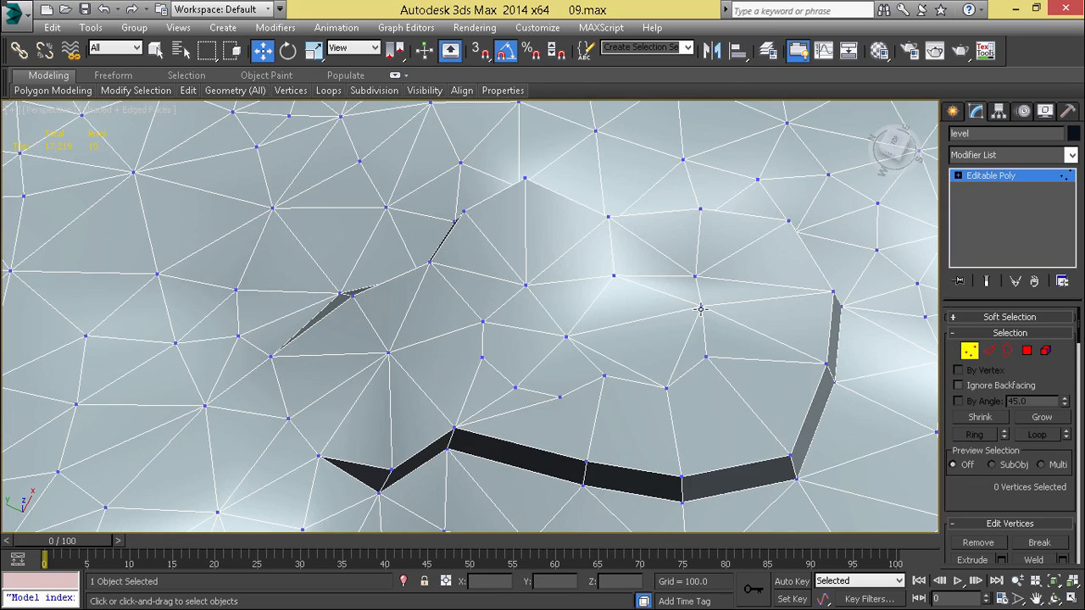
pyautogui.press('4')
pyautogui.keyDown('alt'); pyautogui.moveTo(693, 347); pyautogui.dragTo(700, 337, button='middle'); pyautogui.keyUp('alt')
pyautogui.press('1')
pyautogui.click(673, 258)
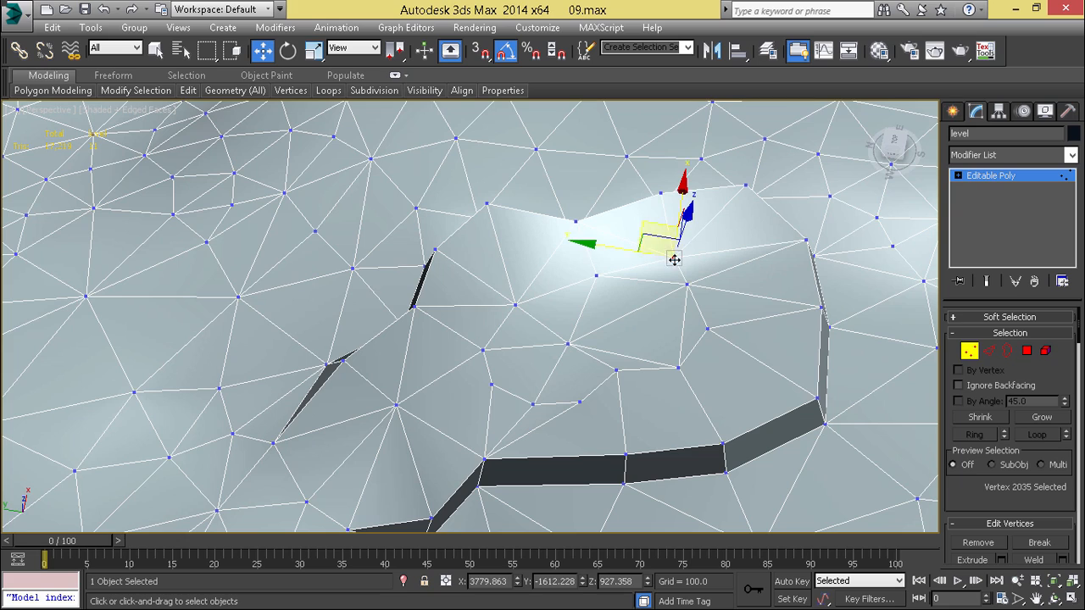
pyautogui.click(646, 242)
pyautogui.click(666, 234)
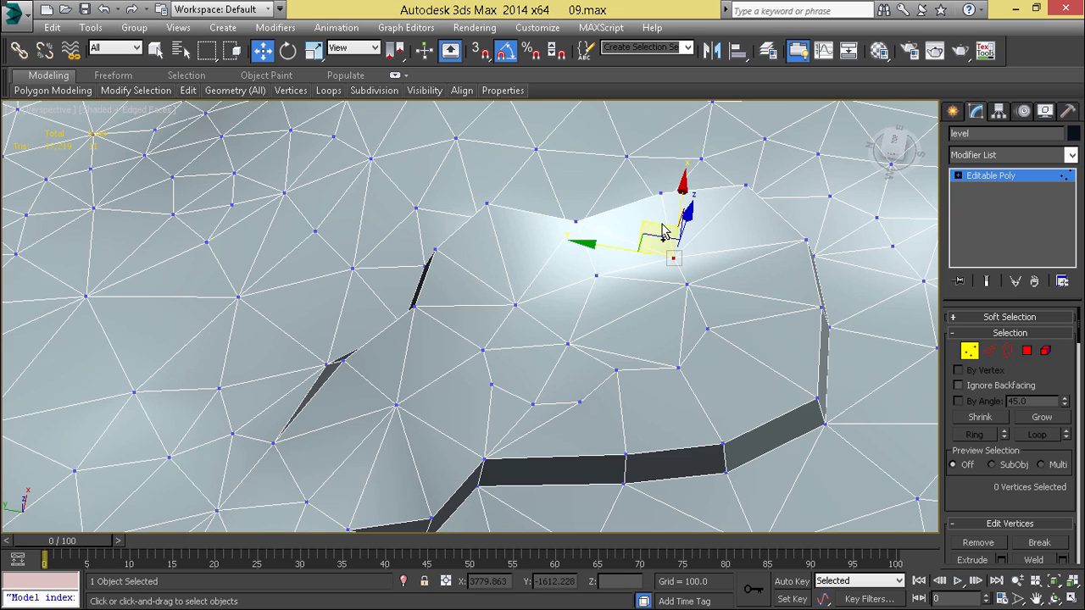
pyautogui.moveTo(657, 231); pyautogui.dragTo(654, 246)
pyautogui.keyDown('alt'); pyautogui.moveTo(654, 245); pyautogui.dragTo(593, 371, button='middle'); pyautogui.keyUp('alt')
# Step: Move two outline vertices at the patch's narrow end outward toward the dark rim wall
pyautogui.press('4')
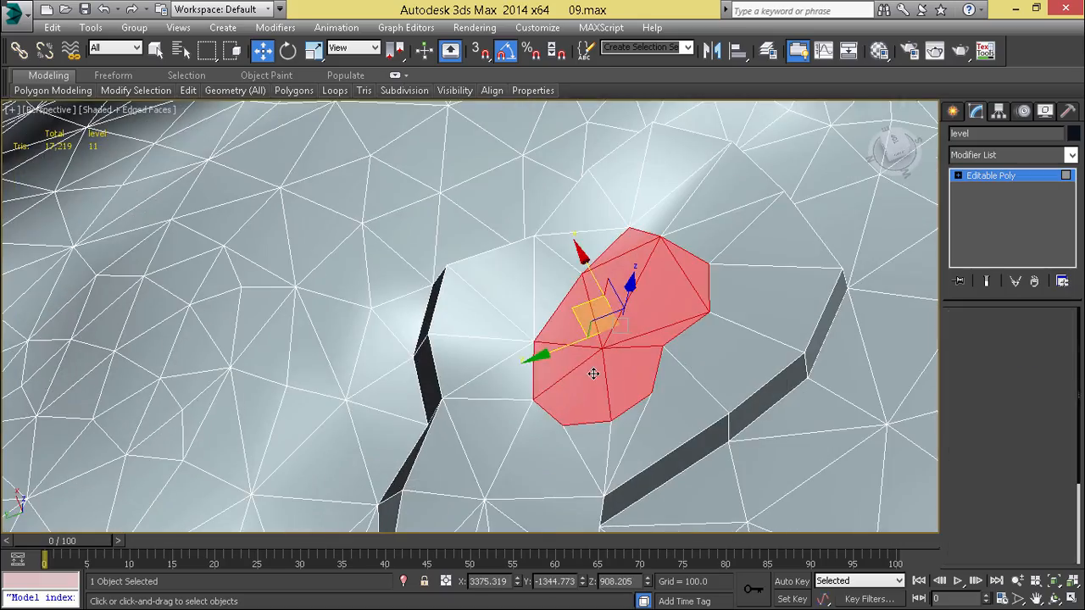
pyautogui.press('1')
pyautogui.keyDown('alt'); pyautogui.moveTo(583, 411); pyautogui.dragTo(516, 341, button='middle'); pyautogui.keyUp('alt')
pyautogui.click(500, 317)
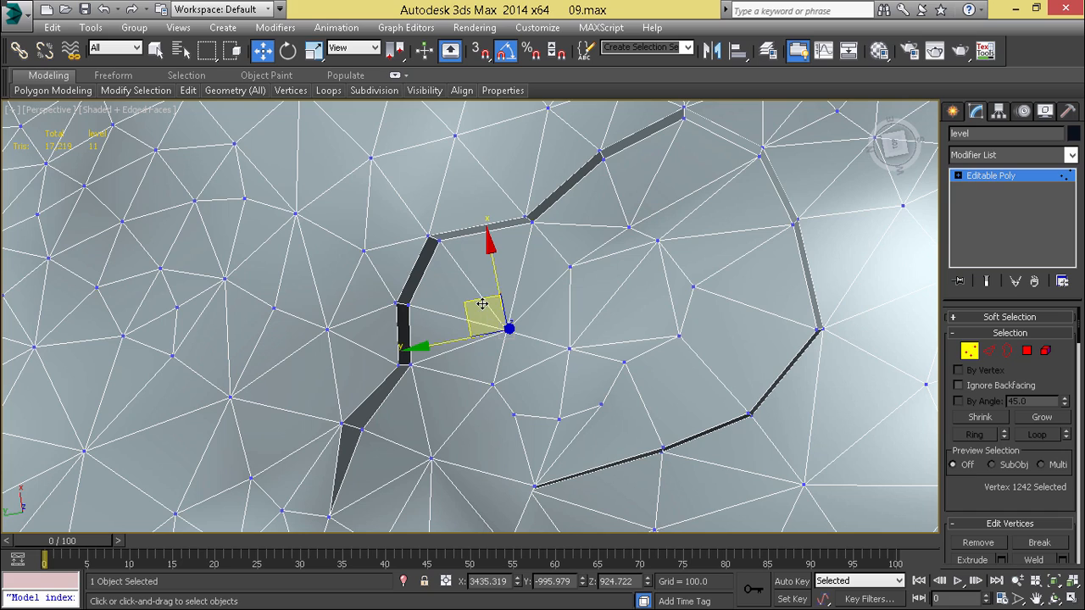
pyautogui.moveTo(473, 285); pyautogui.dragTo(466, 275)
pyautogui.click(494, 385)
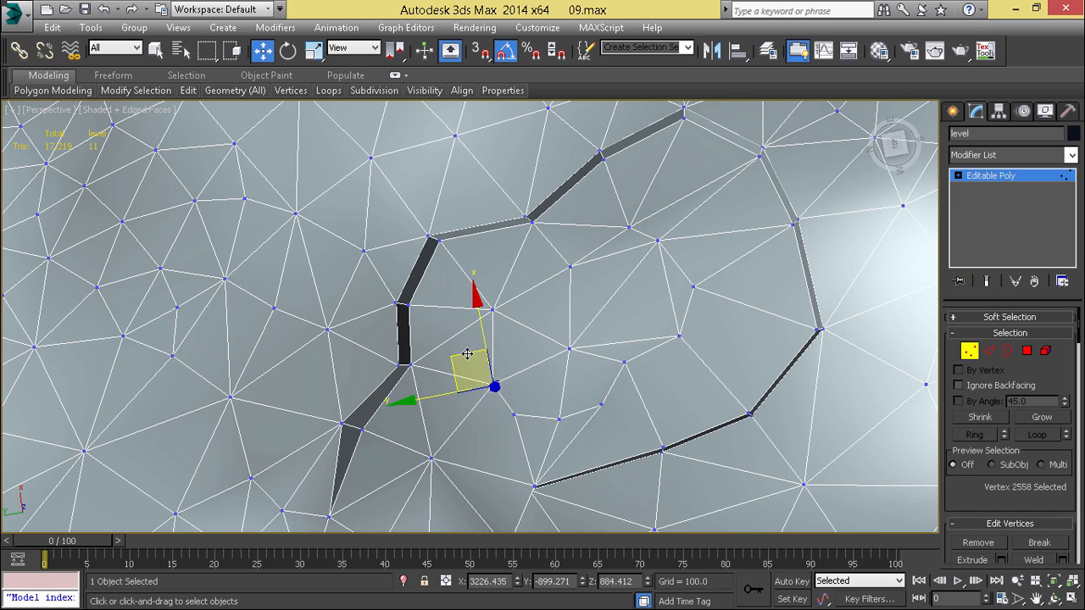
pyautogui.hotkey('ctrl', 'z')
pyautogui.moveTo(456, 356)
pyautogui.mouseDown()
pyautogui.moveTo(465, 344)
pyautogui.moveTo(439, 344)
pyautogui.moveTo(484, 340)
pyautogui.moveTo(449, 340)
pyautogui.mouseUp()
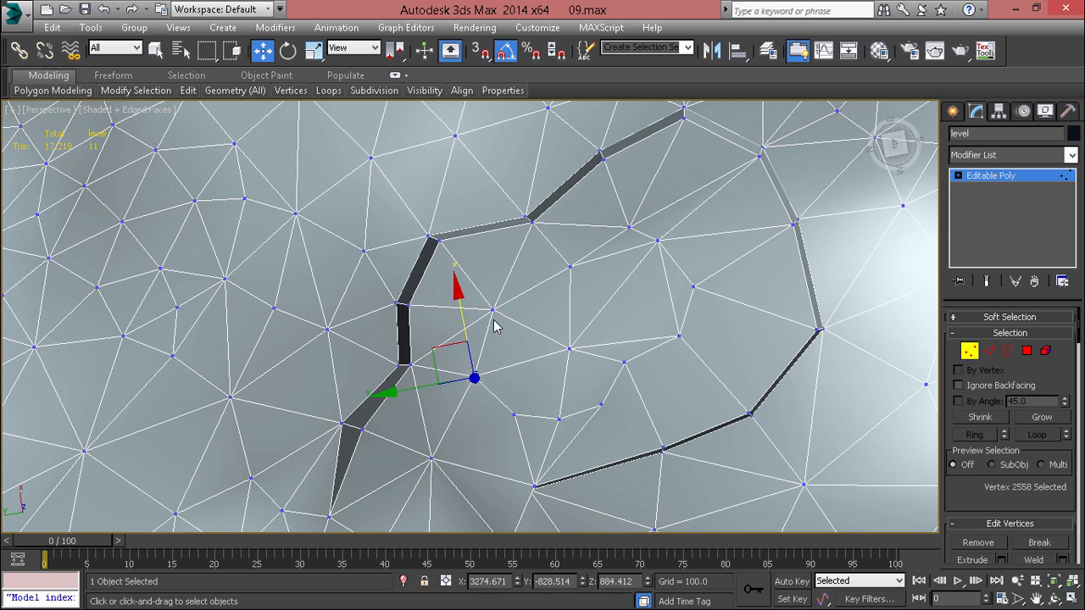
# Step: Reposition four vertices along the patch's far side to even out its outline between the narrow and broad ends
pyautogui.click(566, 265)
pyautogui.moveTo(545, 237); pyautogui.dragTo(530, 256)
pyautogui.click(490, 305)
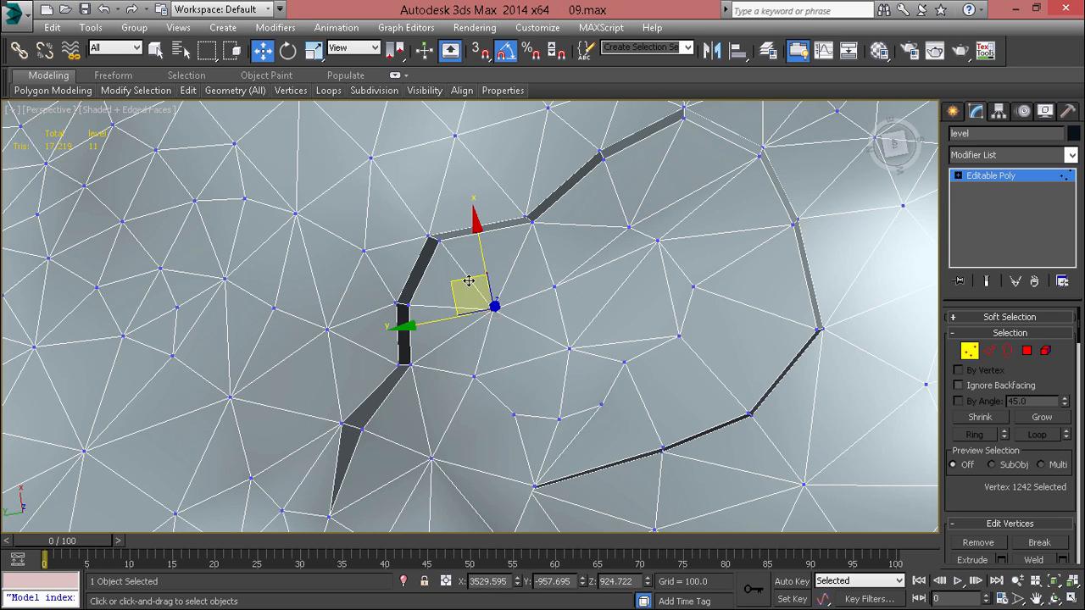
pyautogui.moveTo(468, 293); pyautogui.dragTo(458, 299)
pyautogui.click(627, 225)
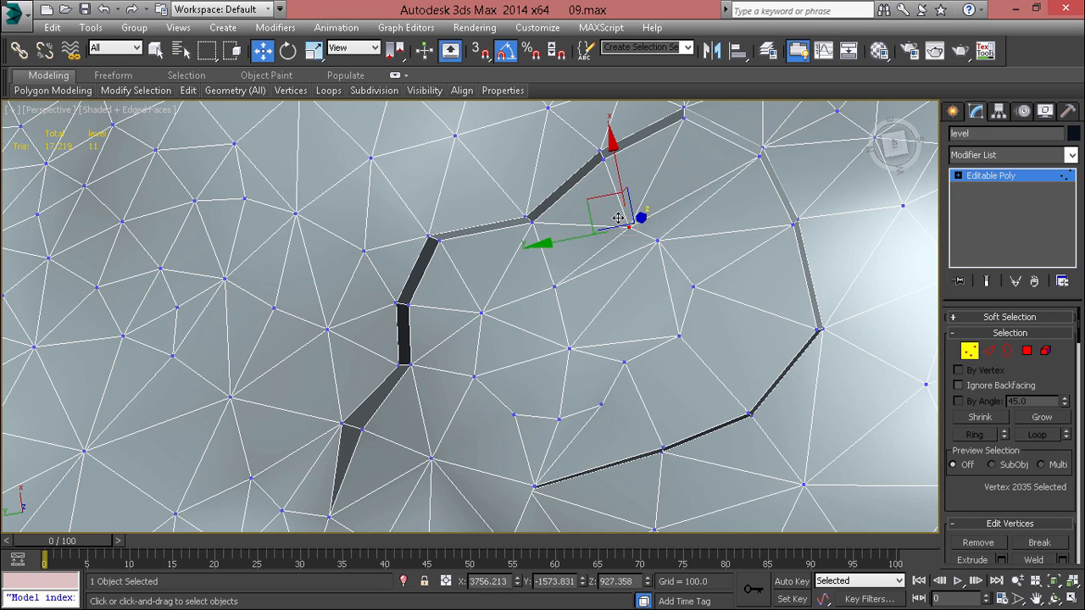
pyautogui.moveTo(611, 208); pyautogui.dragTo(585, 230)
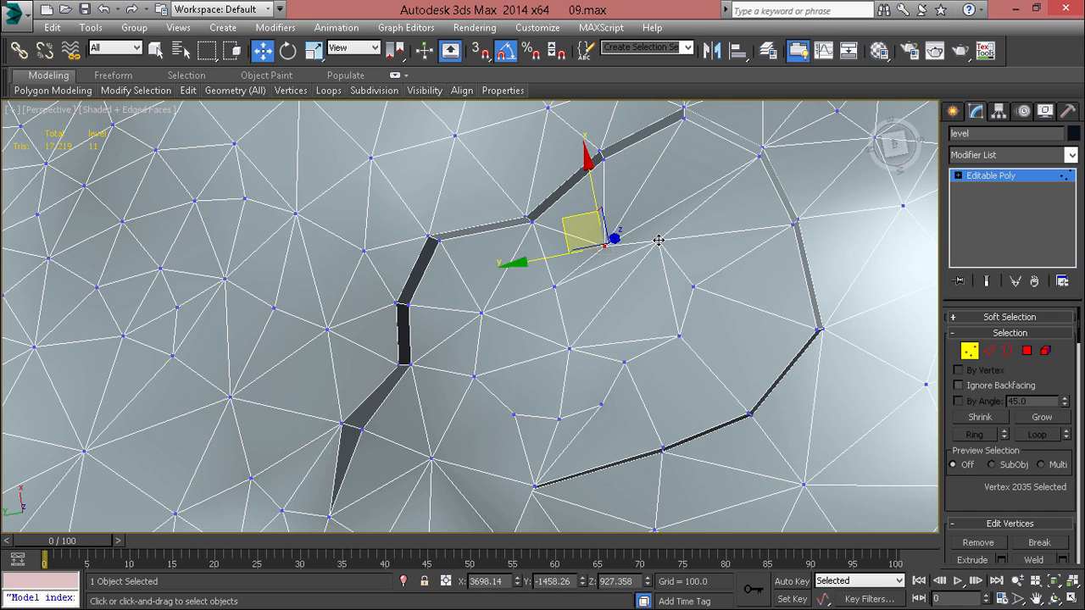
pyautogui.click(659, 241)
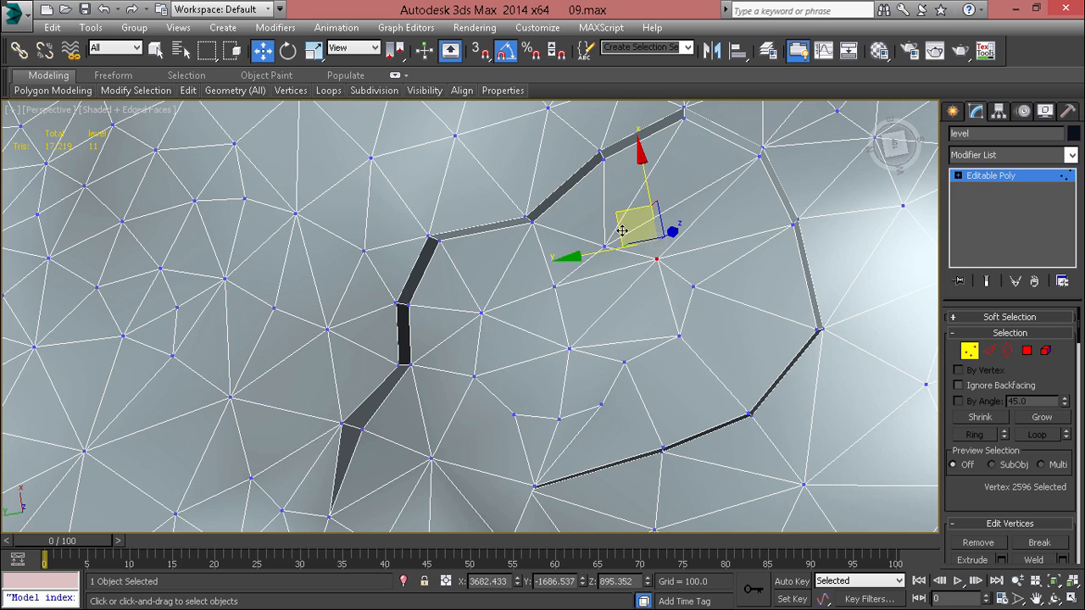
# Step: Extrude the nine selected central polygons and raise them along the Z axis to form a second tier
pyautogui.press('4')
pyautogui.keyDown('alt'); pyautogui.moveTo(618, 332); pyautogui.dragTo(602, 297, button='middle'); pyautogui.keyUp('alt')
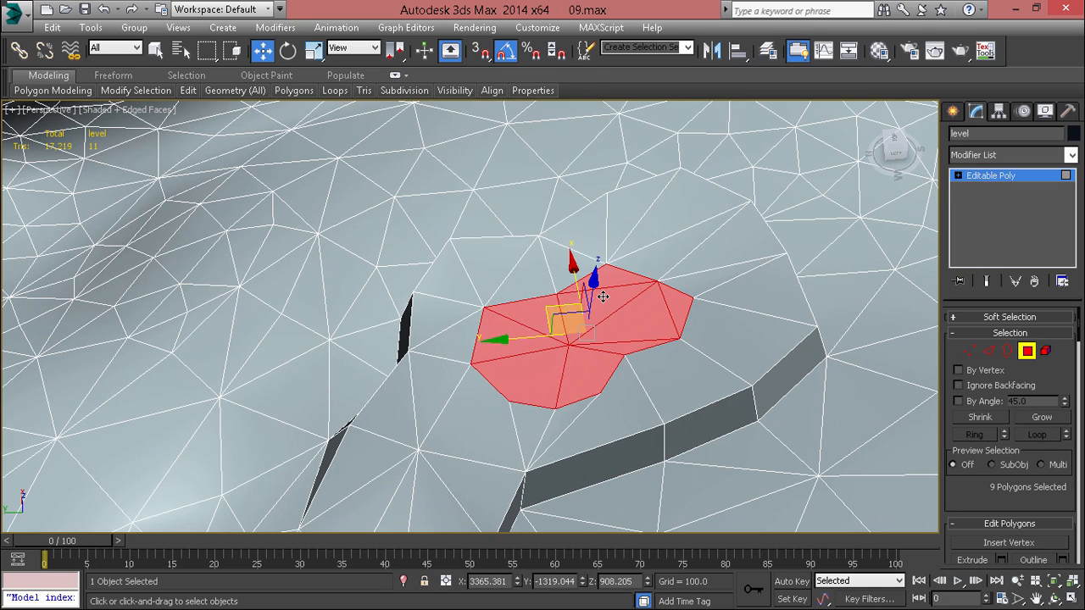
pyautogui.rightClick(602, 296)
pyautogui.click(553, 336)
pyautogui.moveTo(554, 331); pyautogui.dragTo(591, 328)
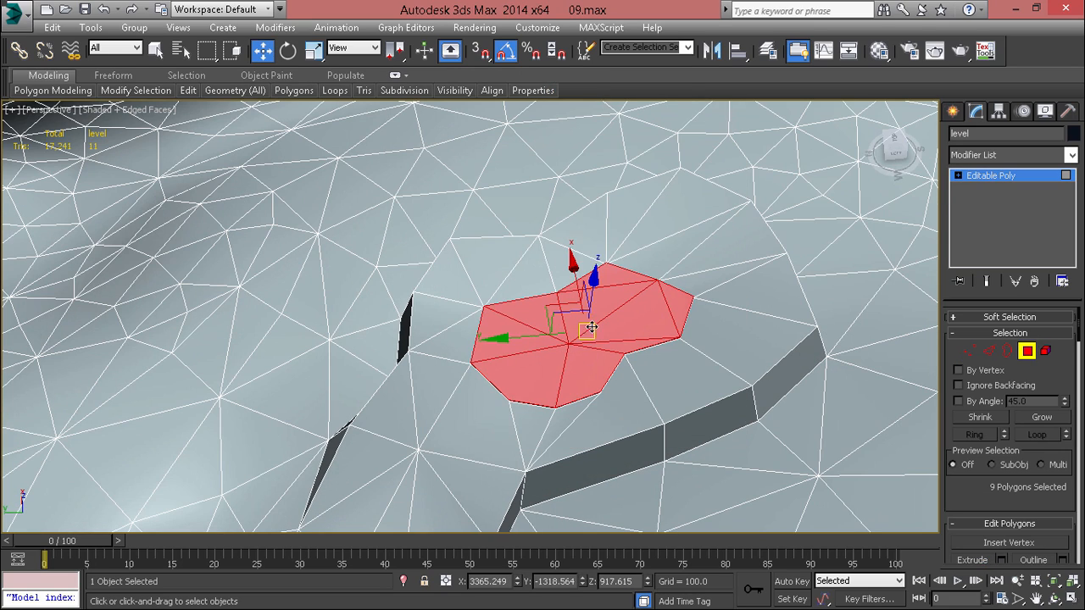
pyautogui.moveTo(592, 280); pyautogui.dragTo(603, 194)
# Step: Scale down the second tier's top polygons to taper its walls
pyautogui.keyDown('alt'); pyautogui.moveTo(591, 223); pyautogui.dragTo(593, 278, button='middle'); pyautogui.keyUp('alt')
pyautogui.press('r')
pyautogui.moveTo(594, 279); pyautogui.dragTo(593, 307)
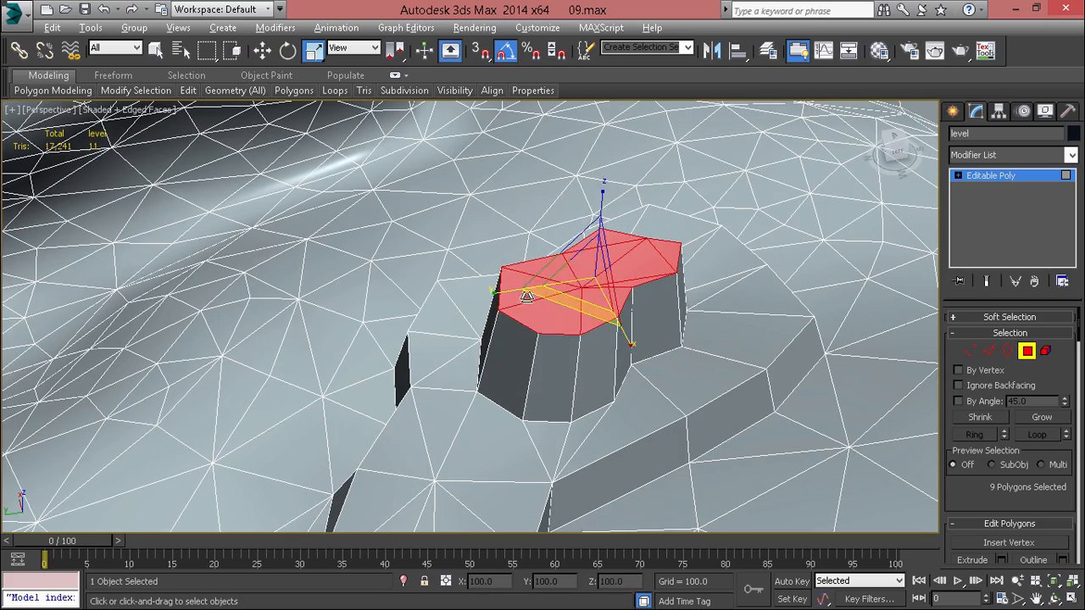
# Step: Select the ten lower-tier polygons around the second tier's base at the broad end and raise them along the Z axis
pyautogui.keyDown('alt'); pyautogui.moveTo(593, 307); pyautogui.dragTo(681, 366, button='middle'); pyautogui.keyUp('alt')
pyautogui.scroll(3, 655, 370)
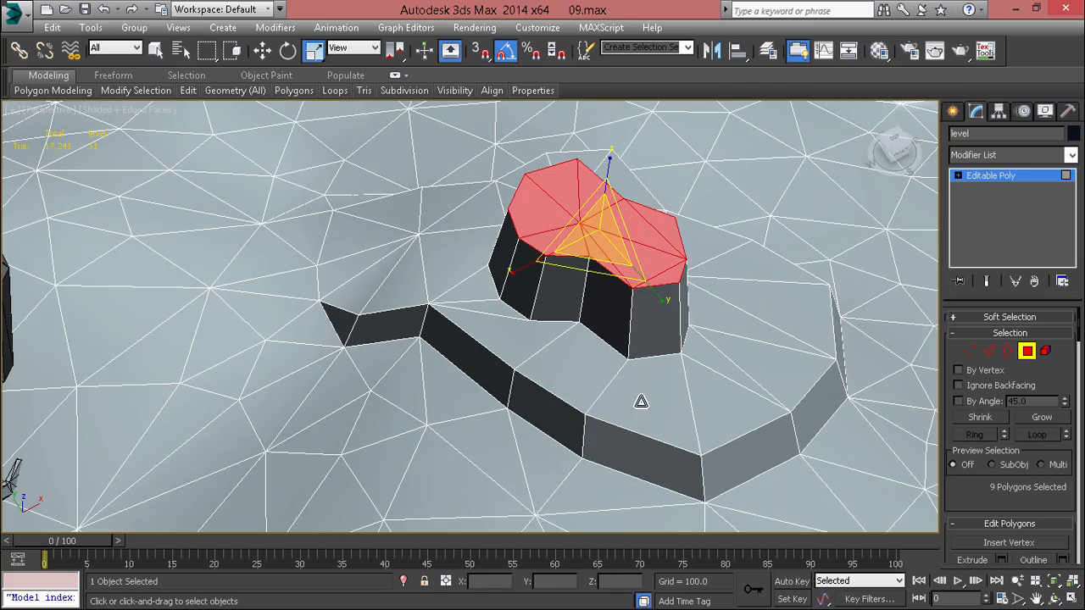
pyautogui.click(640, 401)
pyautogui.keyDown('ctrl'); pyautogui.click(581, 381); pyautogui.keyUp('ctrl')
pyautogui.keyDown('ctrl'); pyautogui.click(727, 407); pyautogui.keyUp('ctrl')
pyautogui.keyDown('ctrl'); pyautogui.click(749, 371); pyautogui.keyUp('ctrl')
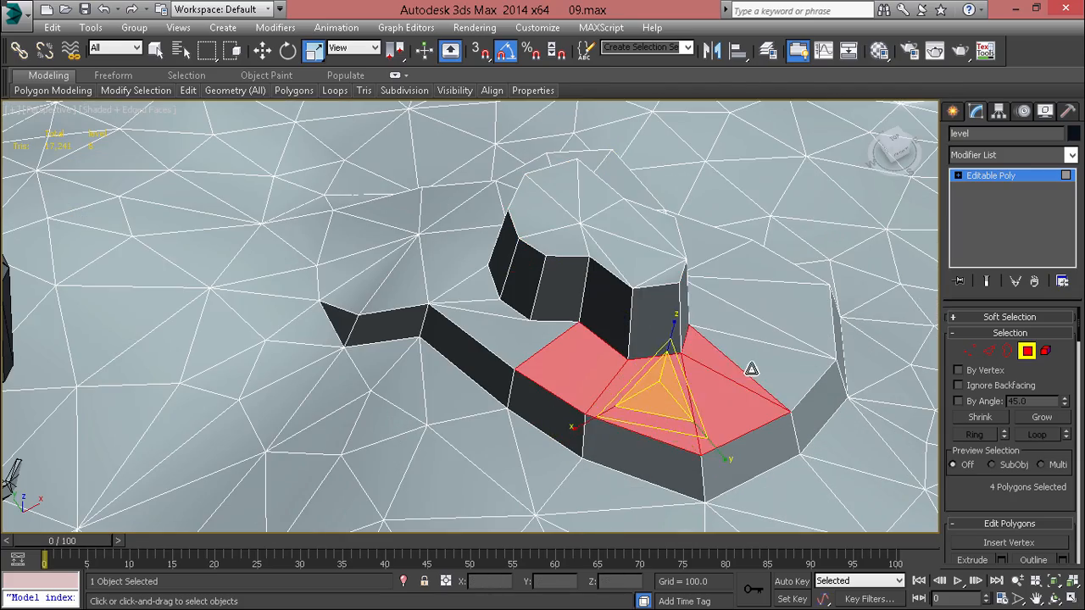
pyautogui.keyDown('ctrl'); pyautogui.click(751, 369); pyautogui.keyUp('ctrl')
pyautogui.keyDown('ctrl'); pyautogui.click(733, 330); pyautogui.keyUp('ctrl')
pyautogui.keyDown('ctrl'); pyautogui.click(758, 302); pyautogui.keyUp('ctrl')
pyautogui.keyDown('ctrl'); pyautogui.click(751, 279); pyautogui.keyUp('ctrl')
pyautogui.keyDown('alt'); pyautogui.moveTo(751, 279); pyautogui.dragTo(775, 282, button='middle'); pyautogui.keyUp('alt')
pyautogui.keyDown('ctrl'); pyautogui.click(794, 257); pyautogui.keyUp('ctrl')
pyautogui.press('w')
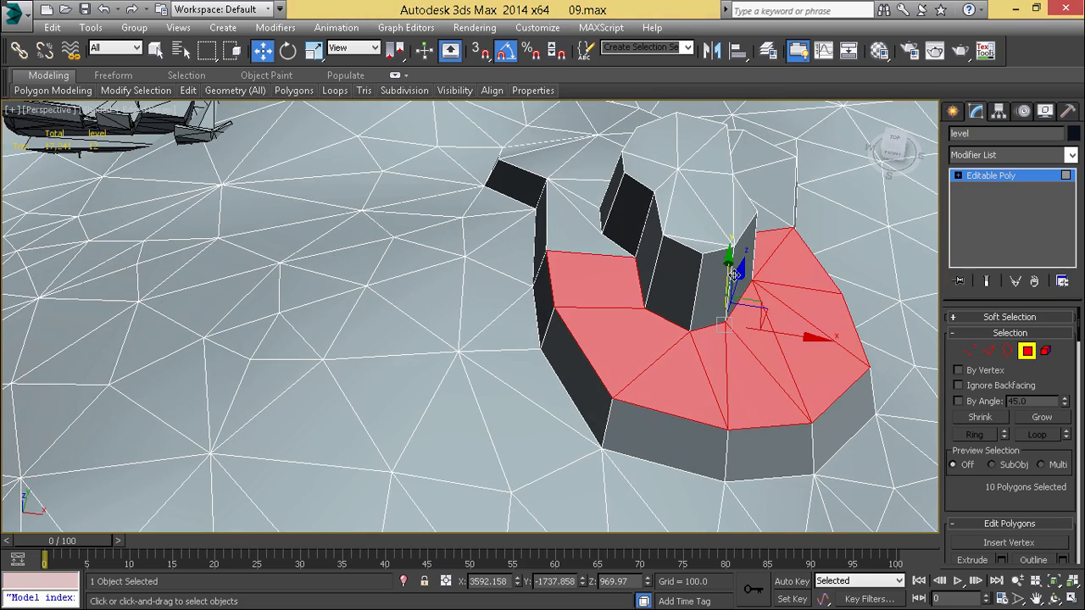
pyautogui.moveTo(749, 279); pyautogui.dragTo(750, 250)
# Step: Lower two vertices on the raised lower tier's rim along the Z axis
pyautogui.keyDown('alt'); pyautogui.moveTo(749, 250); pyautogui.dragTo(706, 368, button='middle'); pyautogui.keyUp('alt')
pyautogui.press('1')
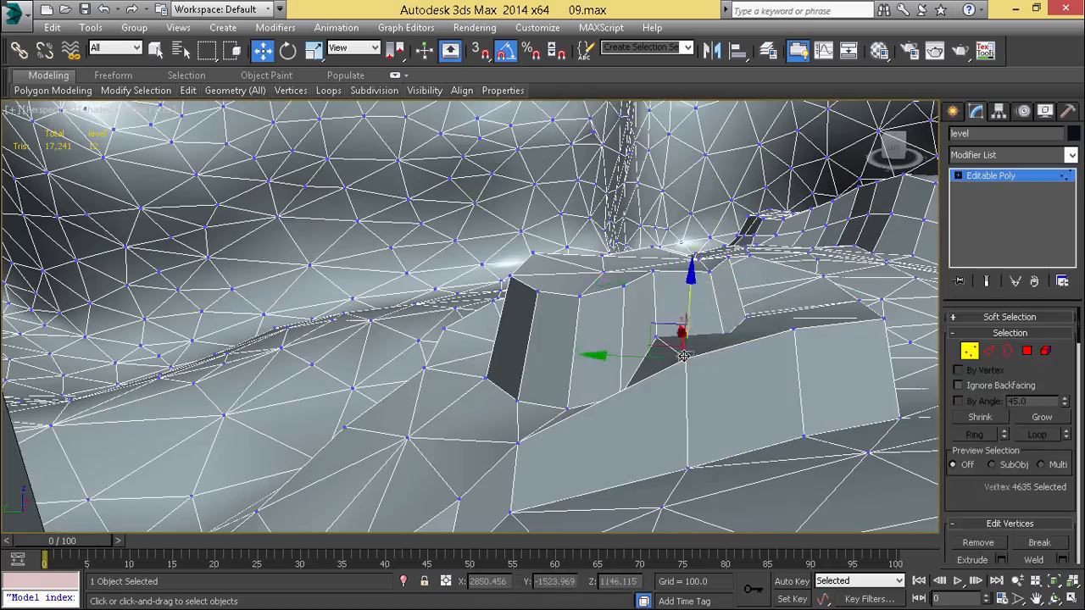
pyautogui.moveTo(692, 309); pyautogui.dragTo(690, 350)
pyautogui.keyDown('alt'); pyautogui.moveTo(691, 352); pyautogui.dragTo(788, 371, button='middle'); pyautogui.keyUp('alt')
pyautogui.moveTo(805, 298); pyautogui.dragTo(805, 322)
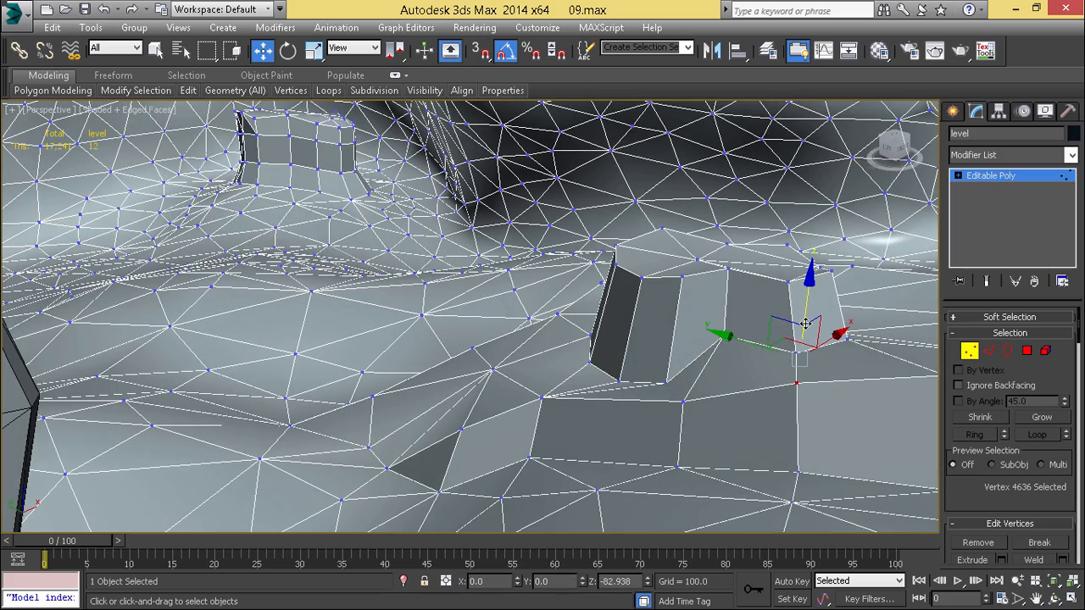
# Step: Connect five vertical edges on the wall at the second tier's taller end with a single horizontal edge row
pyautogui.keyDown('alt'); pyautogui.moveTo(842, 359); pyautogui.dragTo(432, 348, button='middle'); pyautogui.keyUp('alt')
pyautogui.moveTo(705, 408); pyautogui.dragTo(535, 404, button='middle')
pyautogui.keyDown('alt'); pyautogui.moveTo(535, 332); pyautogui.dragTo(610, 392, button='middle'); pyautogui.keyUp('alt')
pyautogui.rightClick(716, 299)
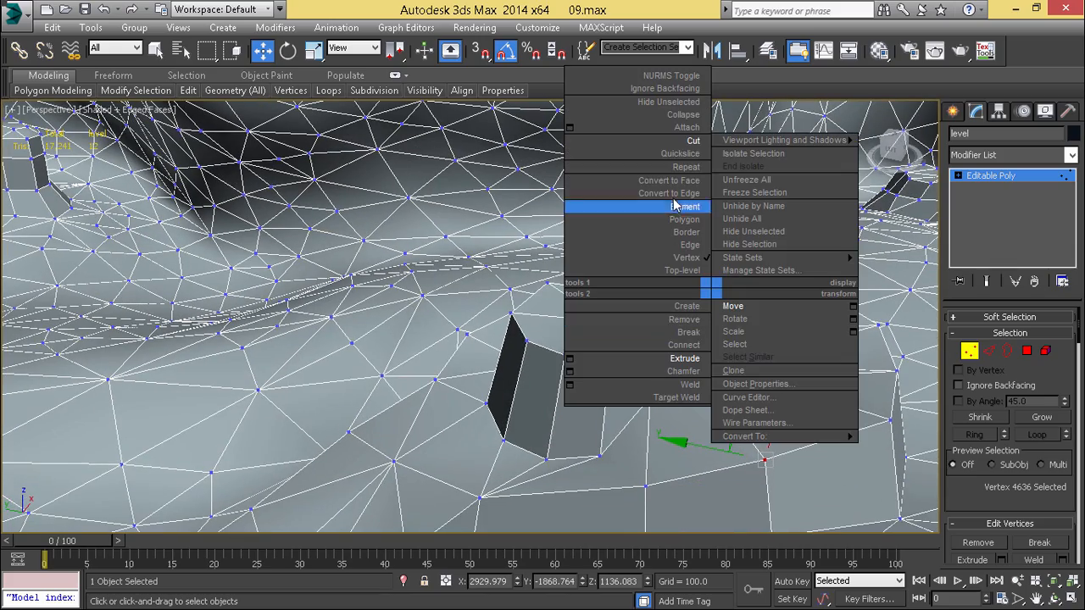
pyautogui.press('2')
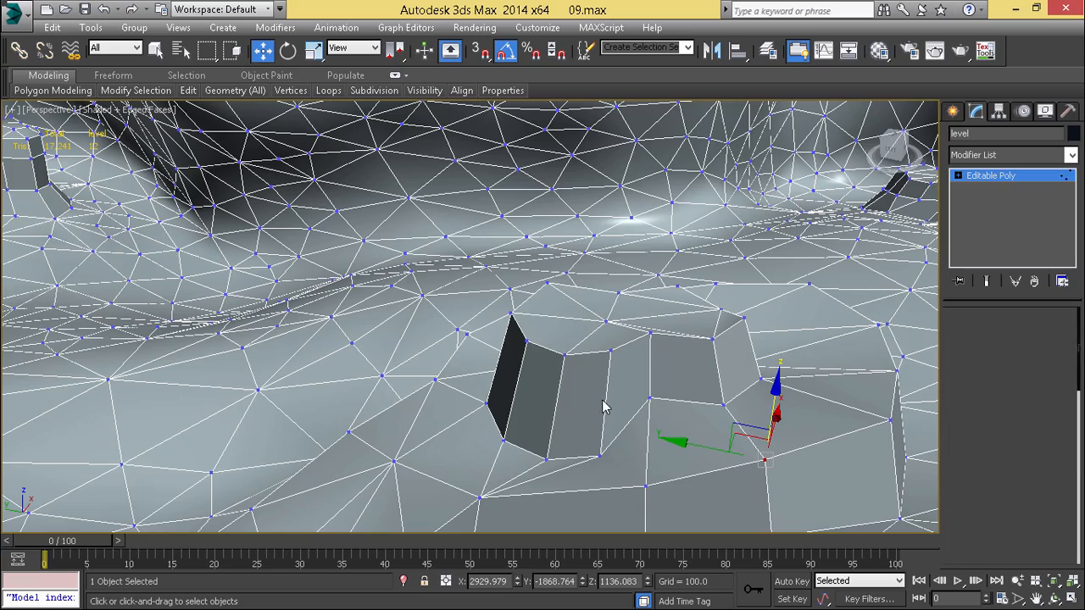
pyautogui.click(604, 394)
pyautogui.keyDown('alt'); pyautogui.moveTo(604, 394); pyautogui.dragTo(641, 362, button='middle'); pyautogui.keyUp('alt')
pyautogui.keyDown('ctrl'); pyautogui.click(555, 423); pyautogui.keyUp('ctrl')
pyautogui.keyDown('ctrl'); pyautogui.click(586, 319); pyautogui.keyUp('ctrl')
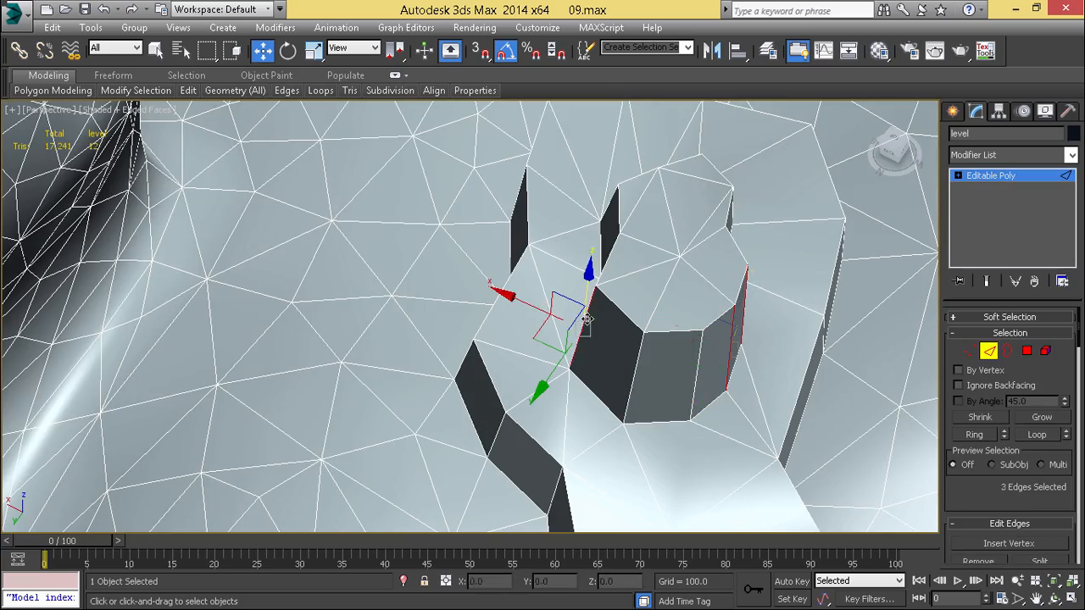
pyautogui.keyDown('ctrl'); pyautogui.click(632, 378); pyautogui.keyUp('ctrl')
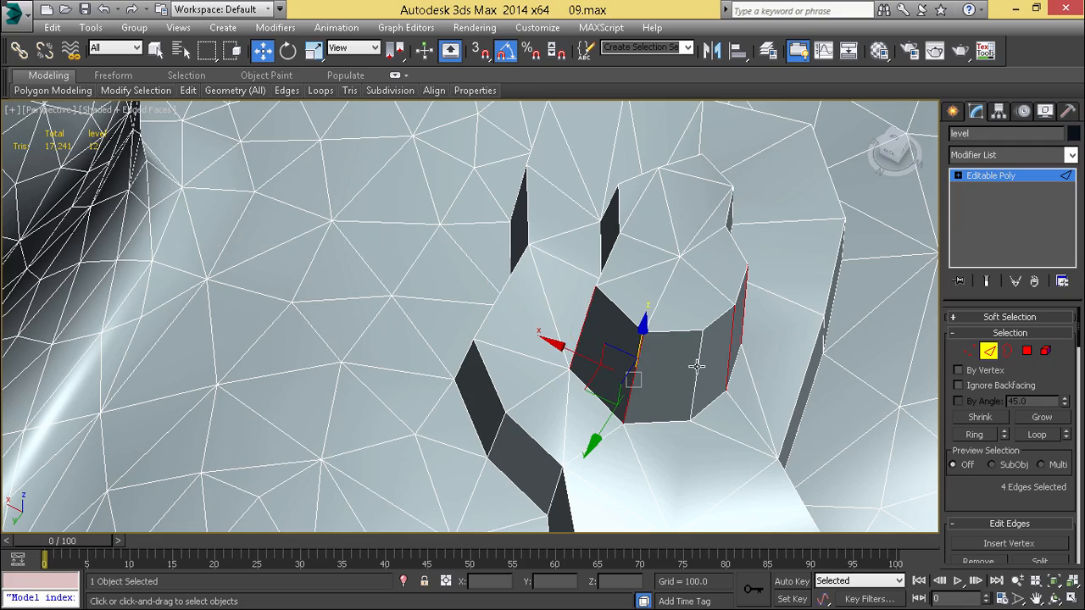
pyautogui.keyDown('ctrl'); pyautogui.click(696, 367); pyautogui.keyUp('ctrl')
pyautogui.rightClick(734, 321)
pyautogui.click(702, 380)
pyautogui.keyDown('alt'); pyautogui.moveTo(702, 380); pyautogui.dragTo(585, 349, button='middle'); pyautogui.keyUp('alt')
pyautogui.rightClick(735, 285)
pyautogui.click(593, 378)
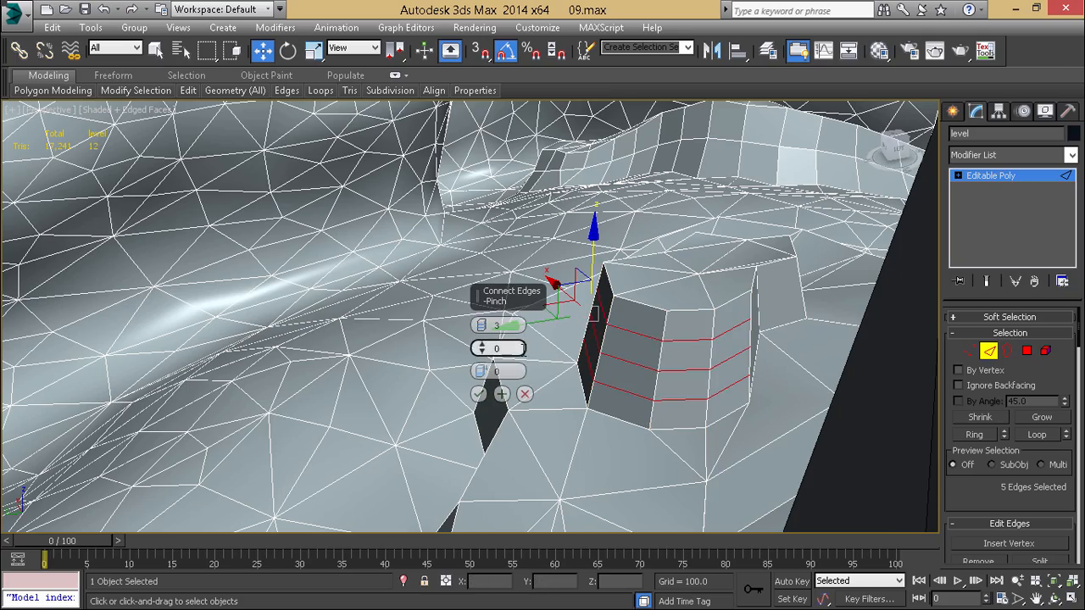
pyautogui.click(478, 393)
pyautogui.keyDown('alt'); pyautogui.moveTo(491, 390); pyautogui.dragTo(585, 368, button='middle'); pyautogui.keyUp('alt')
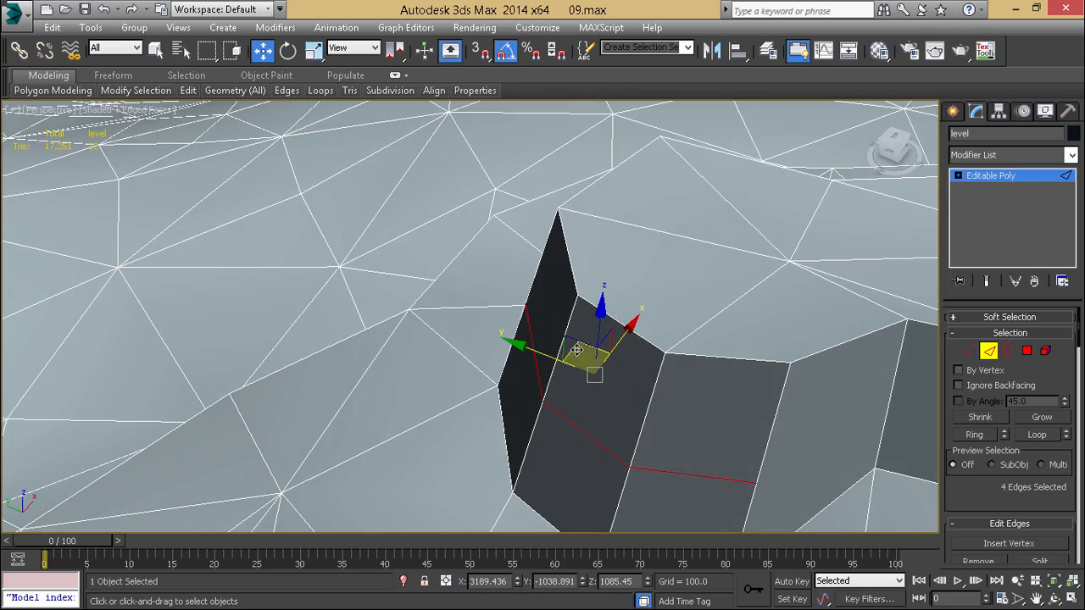
# Step: Target Weld a vertex at the end of the new edge row onto its neighbouring wall vertex
pyautogui.scroll(-6, 576, 350)
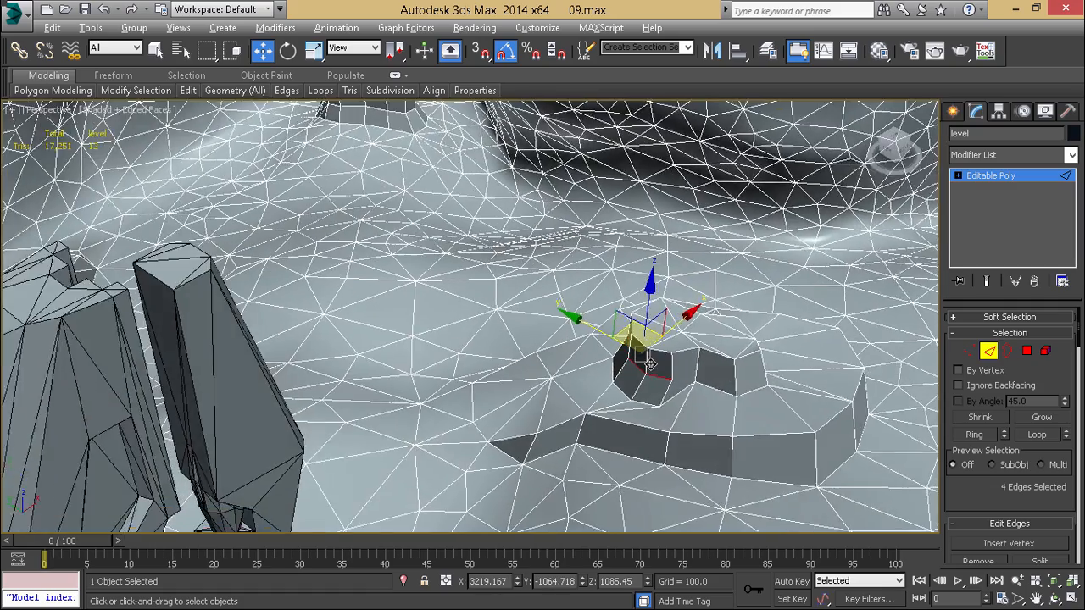
pyautogui.scroll(5, 650, 364)
pyautogui.press('1')
pyautogui.rightClick(750, 319)
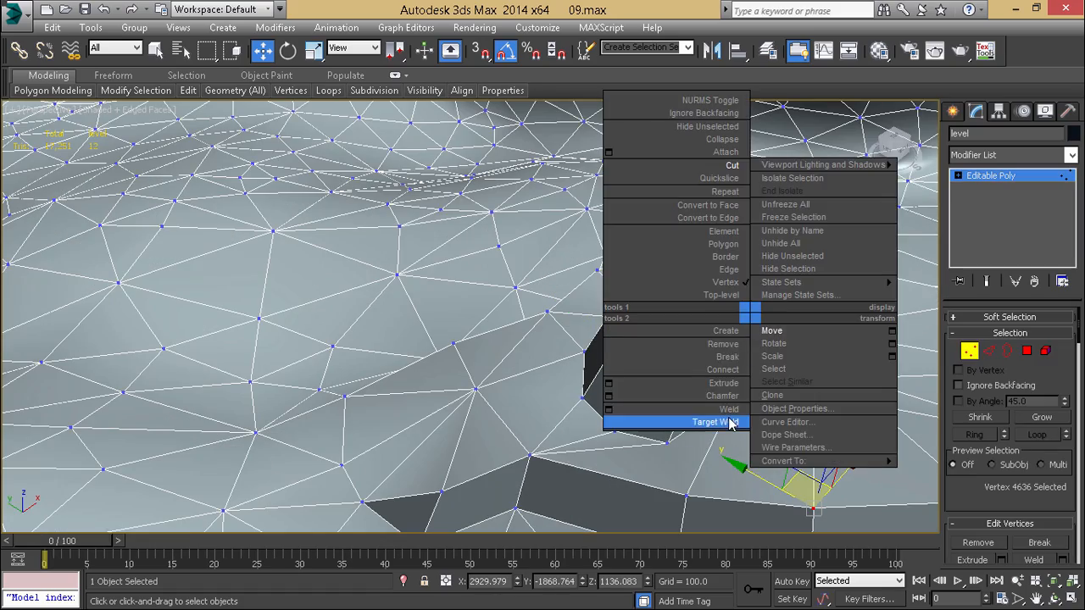
pyautogui.click(715, 422)
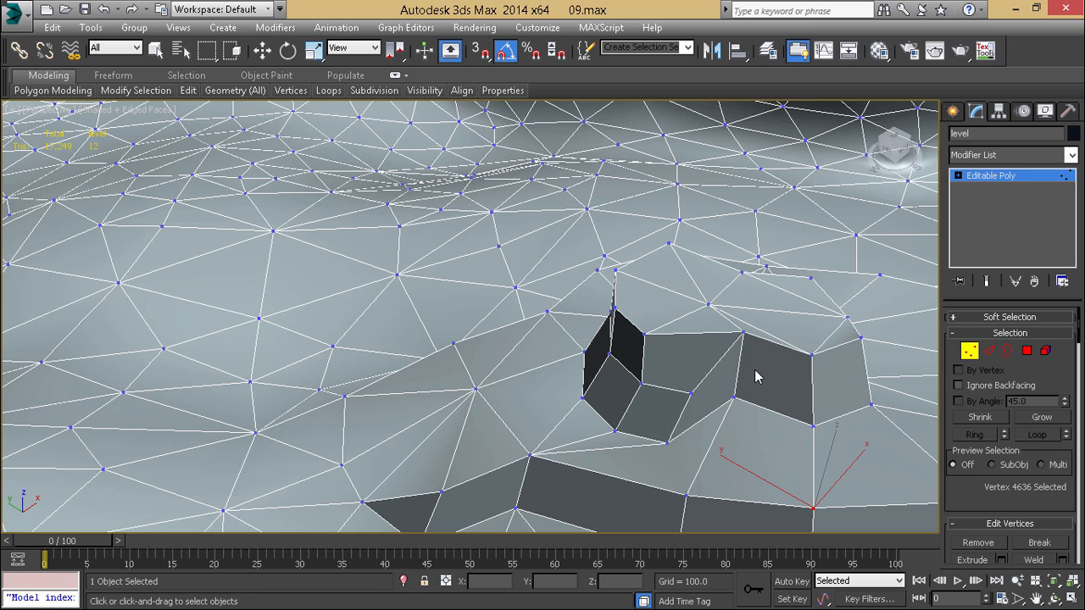
# Step: Connect the edge row's end vertex to the vertex at the foot of the adjacent second-tier wall
pyautogui.press('w')
pyautogui.rightClick(787, 332)
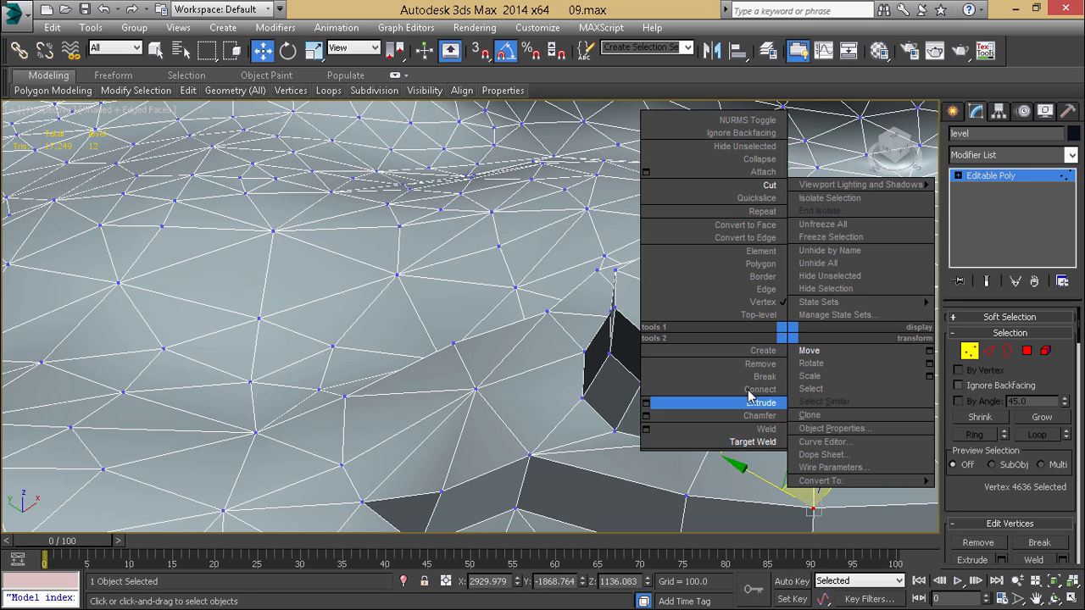
pyautogui.click(608, 392)
pyautogui.moveTo(711, 407); pyautogui.dragTo(742, 408)
pyautogui.rightClick(744, 375)
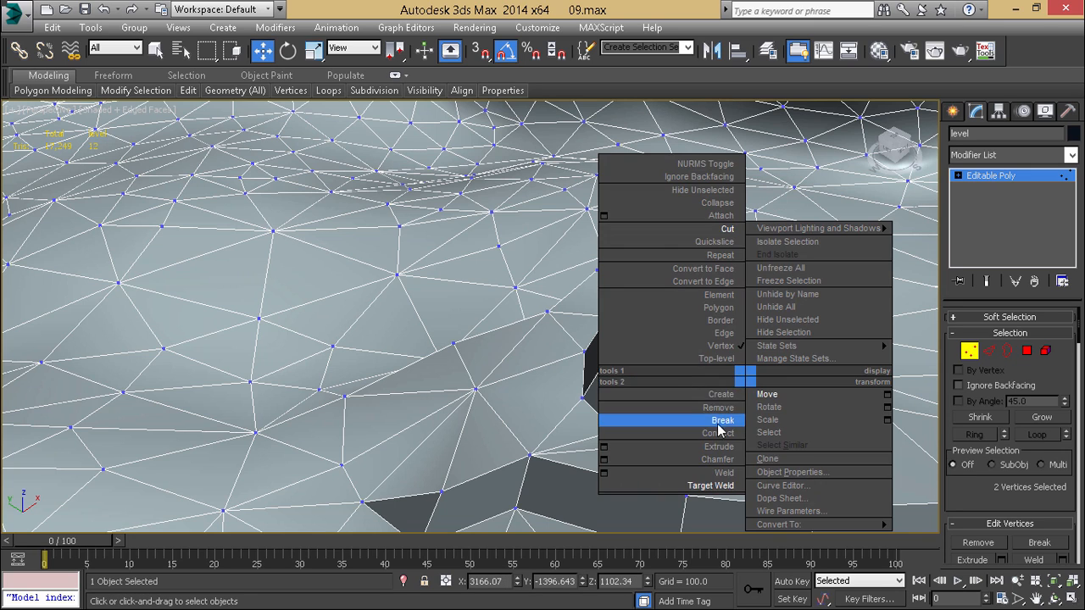
pyautogui.click(716, 435)
# Step: Shift the edge row's vertex beside the new connection inward in the XY plane
pyautogui.keyDown('alt'); pyautogui.moveTo(712, 417); pyautogui.dragTo(699, 441, button='middle'); pyautogui.keyUp('alt')
pyautogui.click(685, 393)
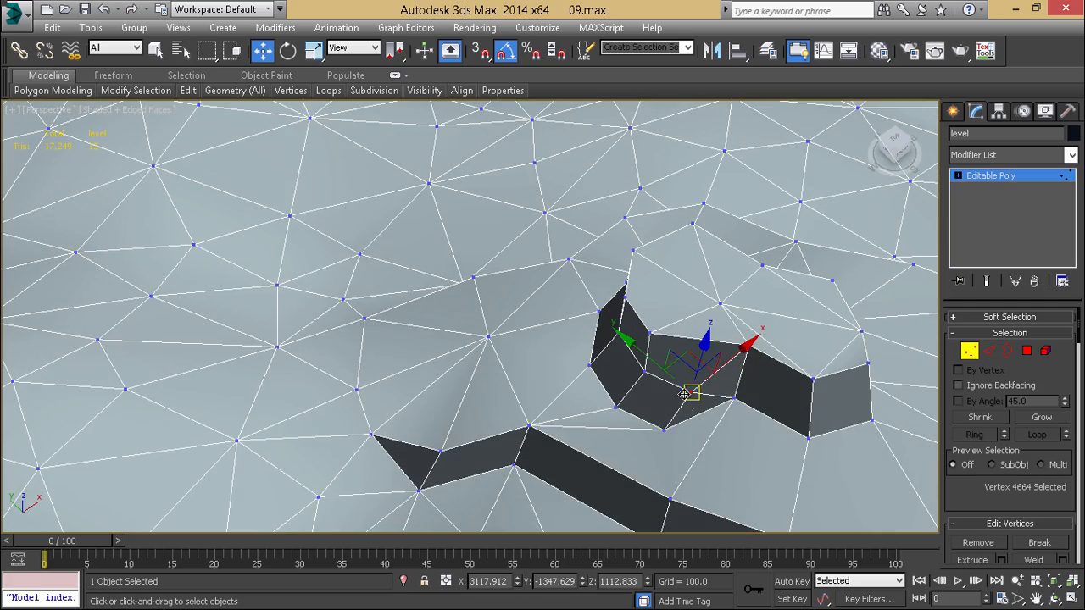
pyautogui.moveTo(688, 357); pyautogui.dragTo(696, 347)
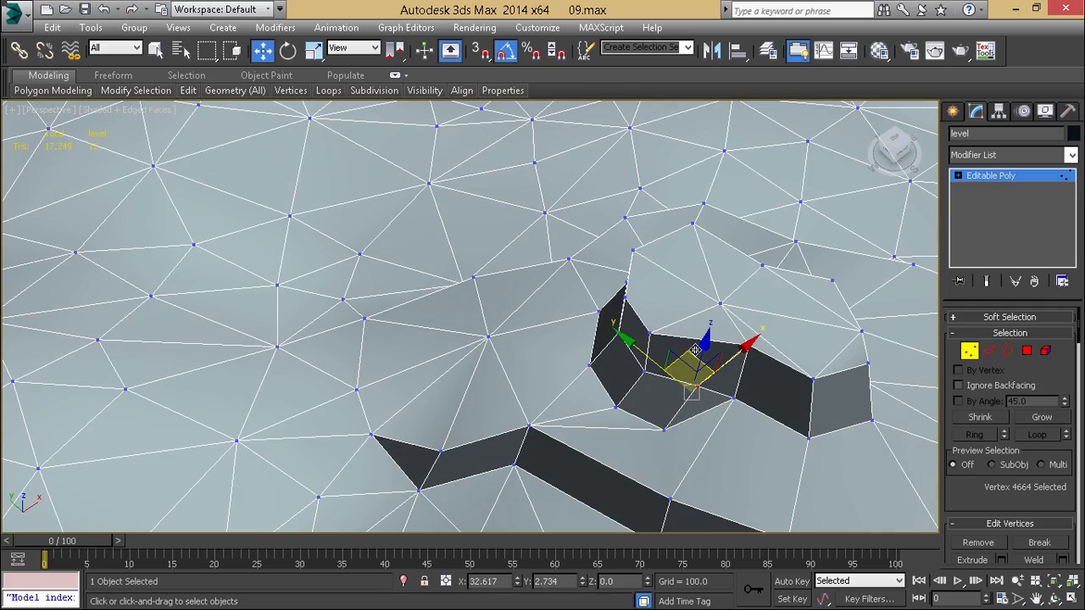
# Step: Reposition two vertices along the second tier's far-side rim in the XY plane to even out the wall
pyautogui.keyDown('alt'); pyautogui.moveTo(695, 349); pyautogui.dragTo(533, 353, button='middle'); pyautogui.keyUp('alt')
pyautogui.keyDown('alt'); pyautogui.moveTo(776, 407); pyautogui.dragTo(619, 453, button='middle'); pyautogui.keyUp('alt')
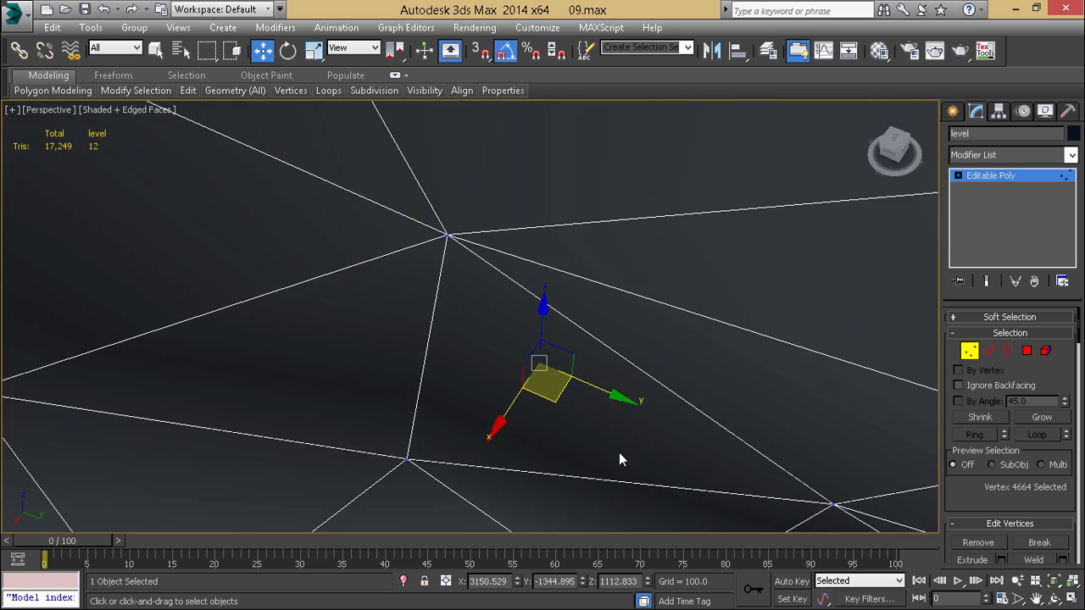
pyautogui.scroll(-6, 669, 378)
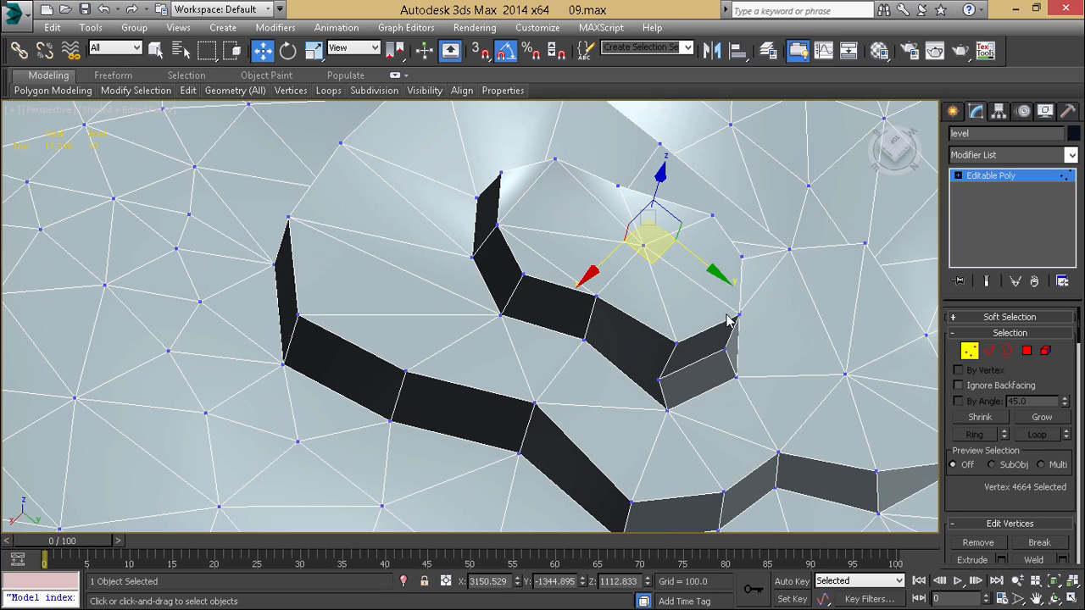
pyautogui.rightClick(727, 320)
pyautogui.moveTo(603, 373)
pyautogui.mouseDown()
pyautogui.moveTo(580, 352)
pyautogui.moveTo(599, 364)
pyautogui.mouseUp()
pyautogui.moveTo(582, 274); pyautogui.dragTo(627, 350)
pyautogui.click(523, 275)
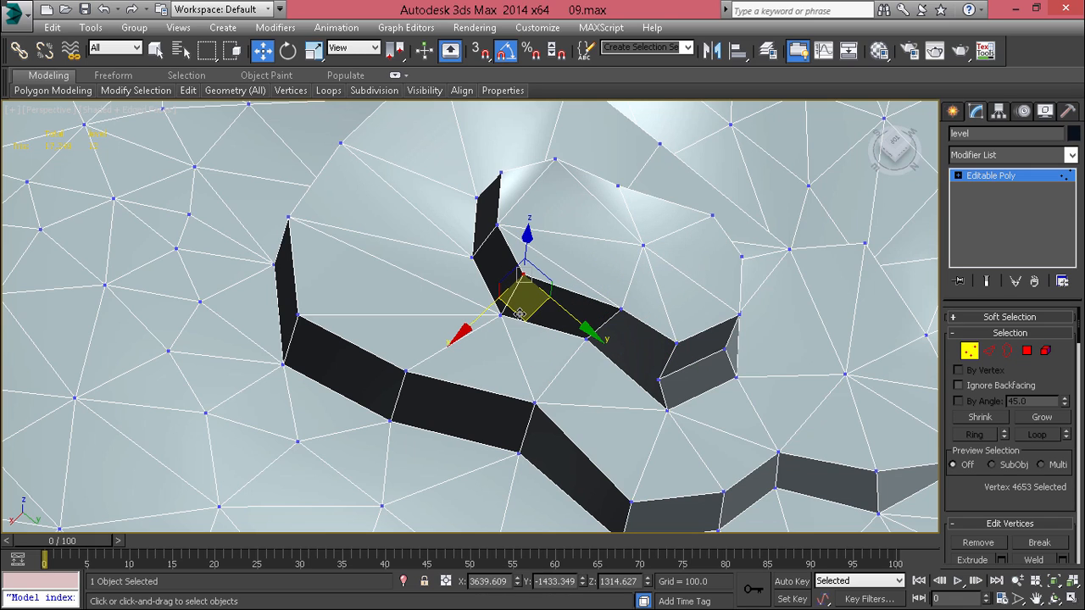
pyautogui.moveTo(519, 314); pyautogui.dragTo(535, 317)
# Step: Connect the edge row's other end vertex to the wall-base vertex on the second tier's far side
pyautogui.rightClick(672, 310)
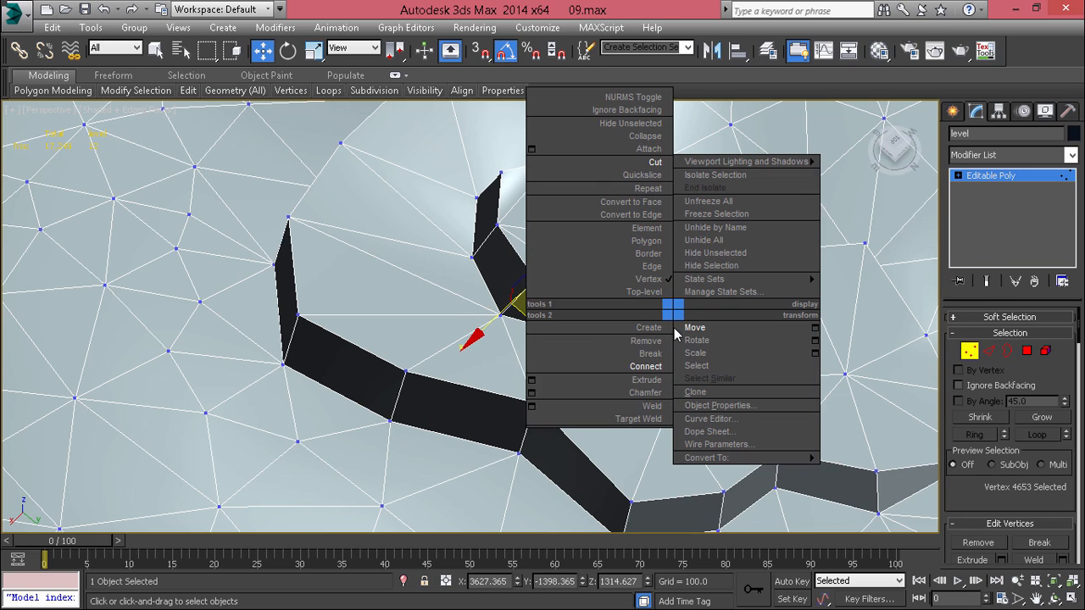
pyautogui.click(641, 418)
pyautogui.rightClick(671, 388)
pyautogui.click(667, 410)
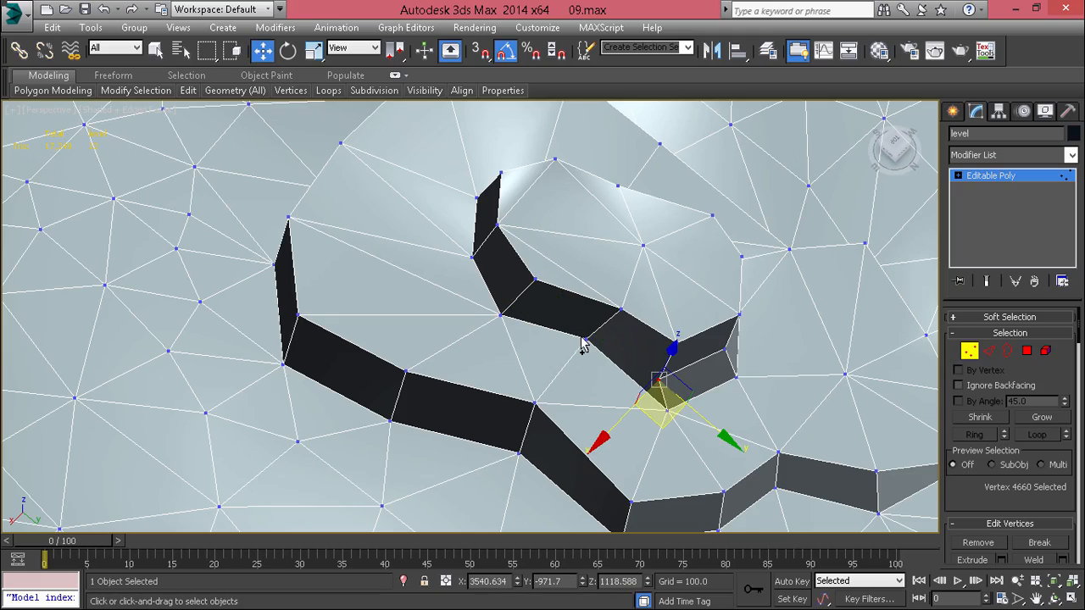
pyautogui.keyDown('ctrl'); pyautogui.click(586, 339); pyautogui.keyUp('ctrl')
pyautogui.rightClick(657, 359)
pyautogui.click(628, 430)
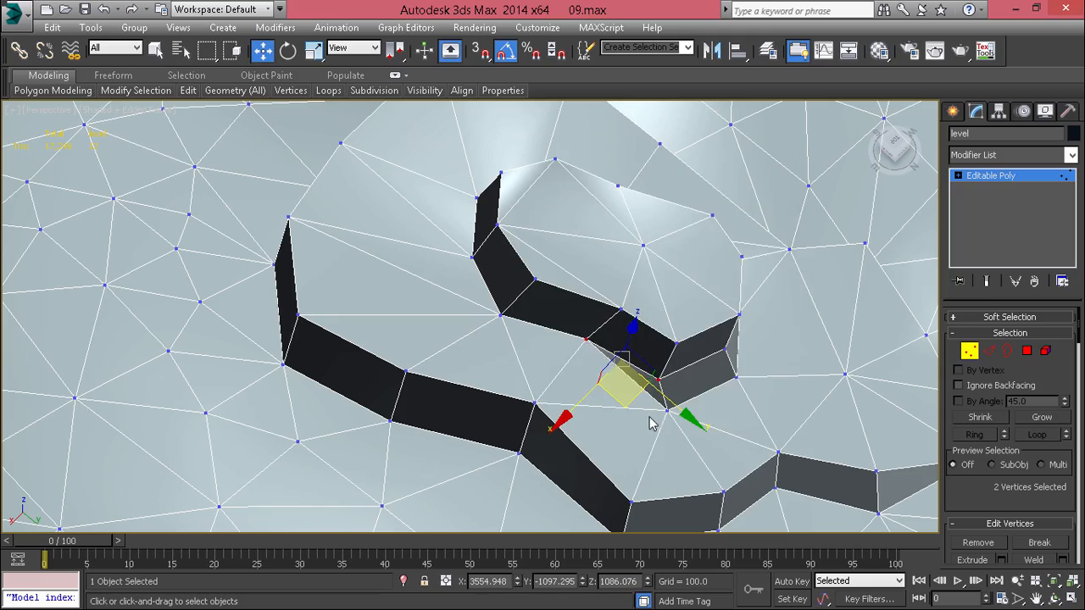
# Step: Select three rim vertices at the second tier's taller end and shift them inward in the XY plane
pyautogui.keyDown('alt'); pyautogui.moveTo(649, 424); pyautogui.dragTo(707, 376, button='middle'); pyautogui.keyUp('alt')
pyautogui.scroll(-5, 649, 351)
pyautogui.scroll(6, 644, 369)
pyautogui.scroll(-5, 644, 362)
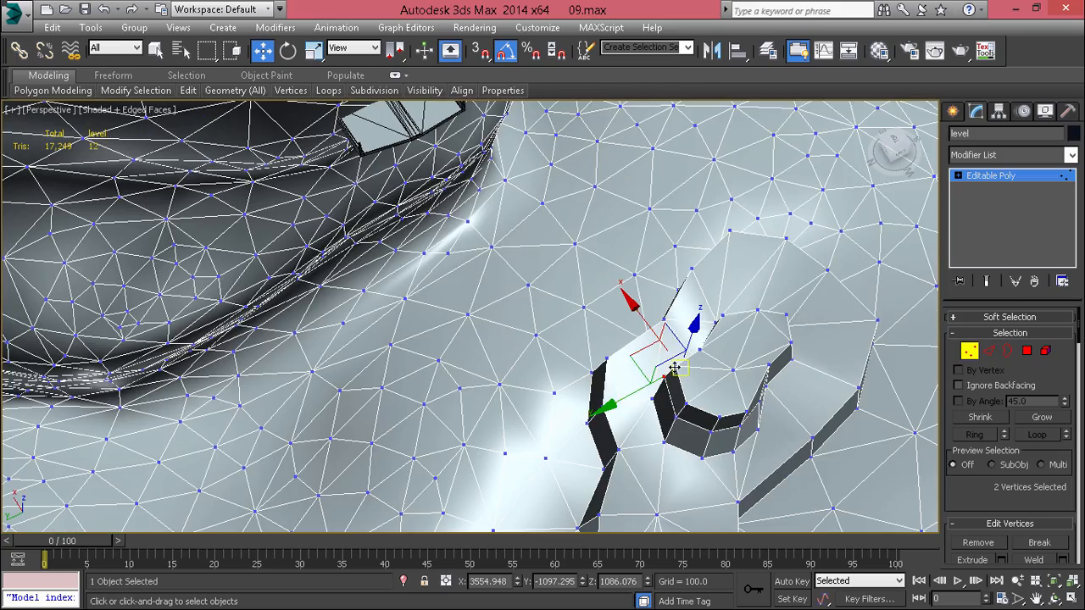
pyautogui.keyDown('ctrl'); pyautogui.click(716, 418); pyautogui.keyUp('ctrl')
pyautogui.scroll(3, 728, 420)
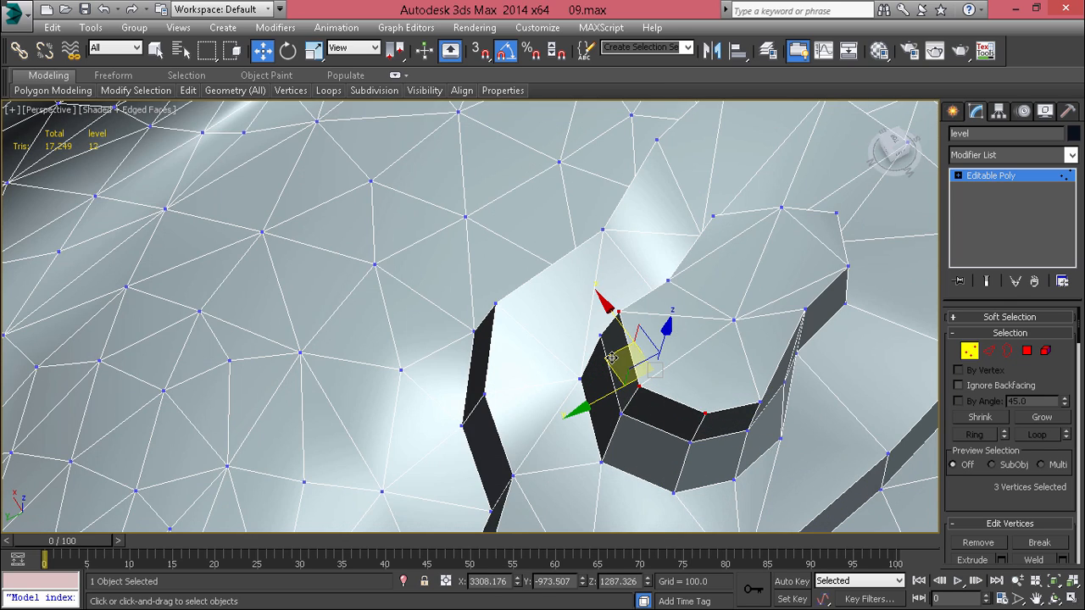
pyautogui.moveTo(611, 356); pyautogui.dragTo(621, 346)
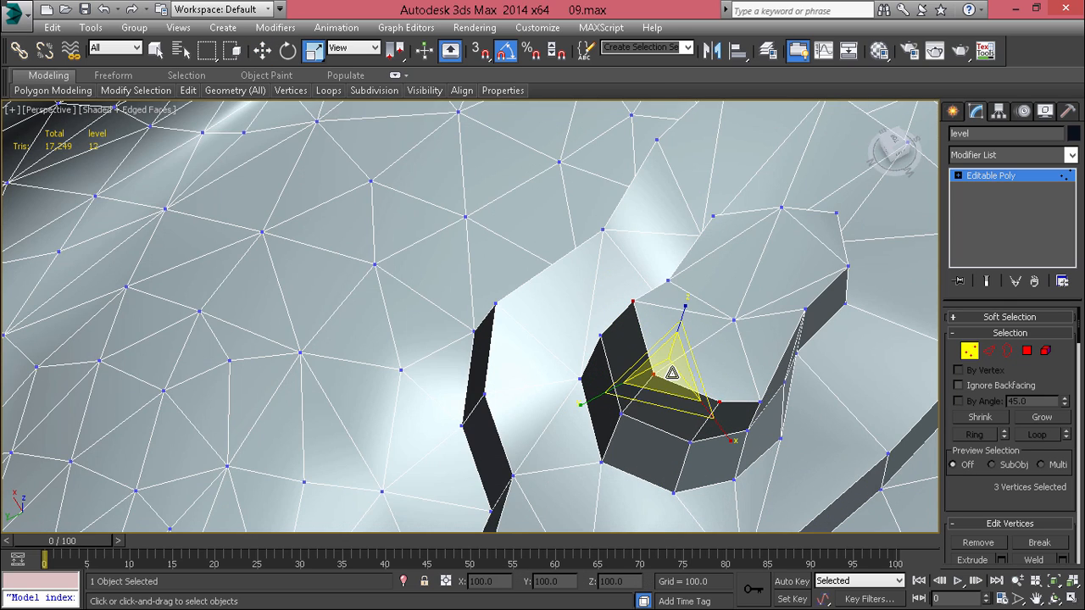
# Step: Lower the three selected second-tier rim vertices along the Z axis
pyautogui.keyDown('alt'); pyautogui.moveTo(669, 388); pyautogui.dragTo(669, 274, button='middle'); pyautogui.keyUp('alt')
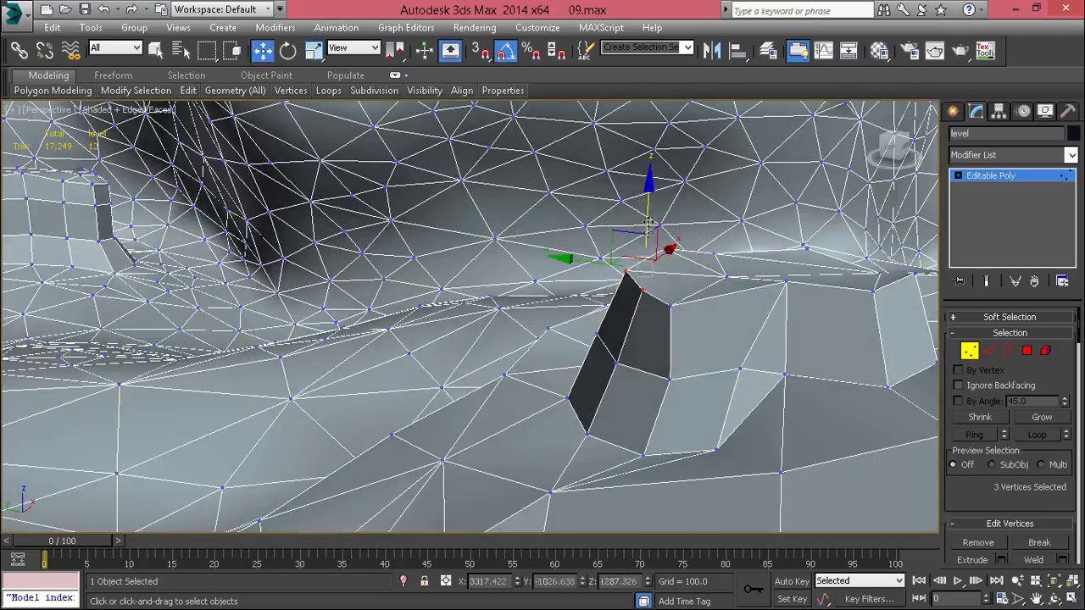
pyautogui.moveTo(647, 222); pyautogui.dragTo(646, 242)
pyautogui.scroll(-8, 645, 242)
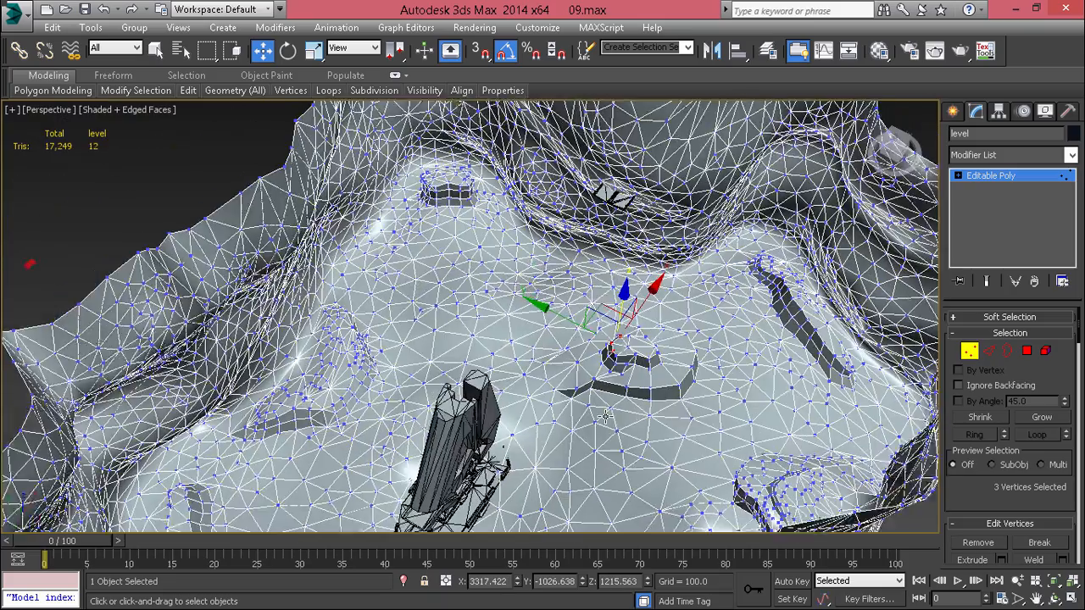
# Step: Reposition the base vertex and the tip vertex at the lower tier's narrow end in the XY plane
pyautogui.keyDown('alt'); pyautogui.moveTo(605, 416); pyautogui.dragTo(587, 359, button='middle'); pyautogui.keyUp('alt')
pyautogui.keyDown('alt'); pyautogui.moveTo(587, 360); pyautogui.dragTo(601, 314, button='middle'); pyautogui.keyUp('alt')
pyautogui.scroll(6, 601, 315)
pyautogui.scroll(-6, 601, 315)
pyautogui.scroll(5, 621, 322)
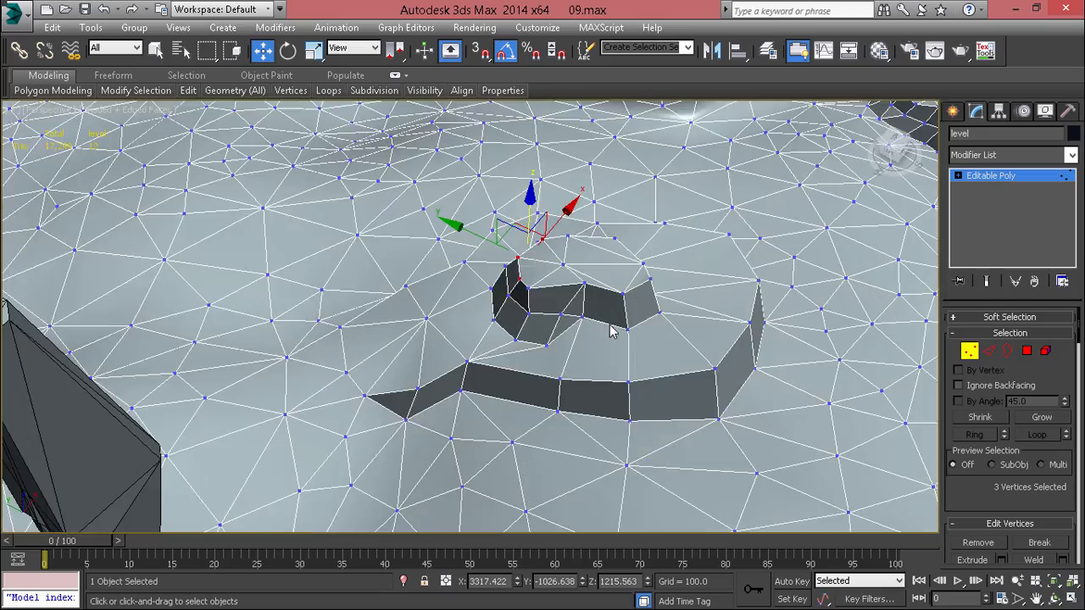
pyautogui.press('4')
pyautogui.scroll(4, 311, 368)
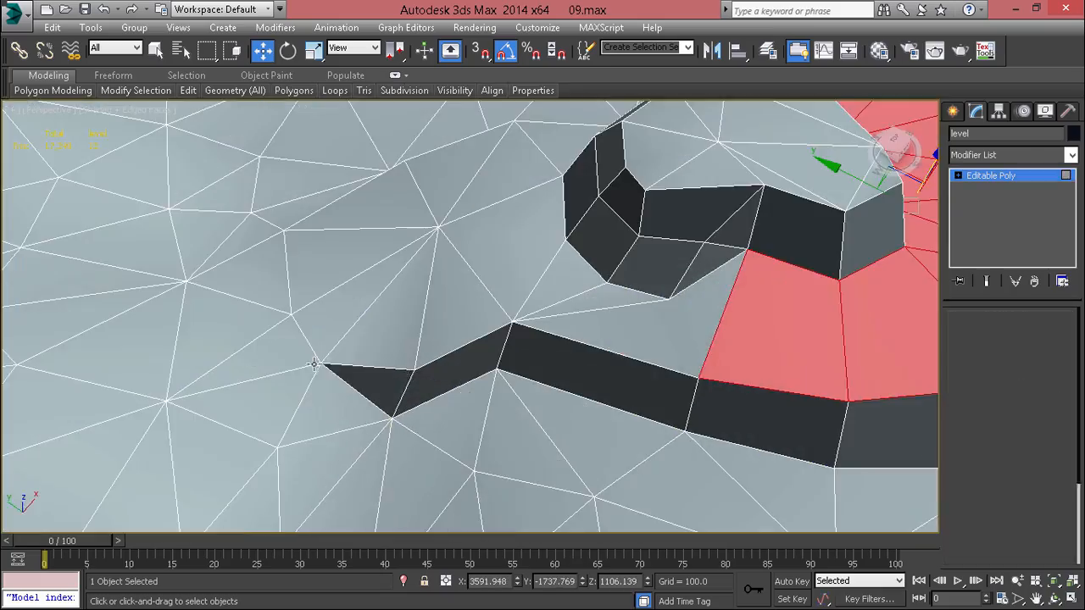
pyautogui.press('1')
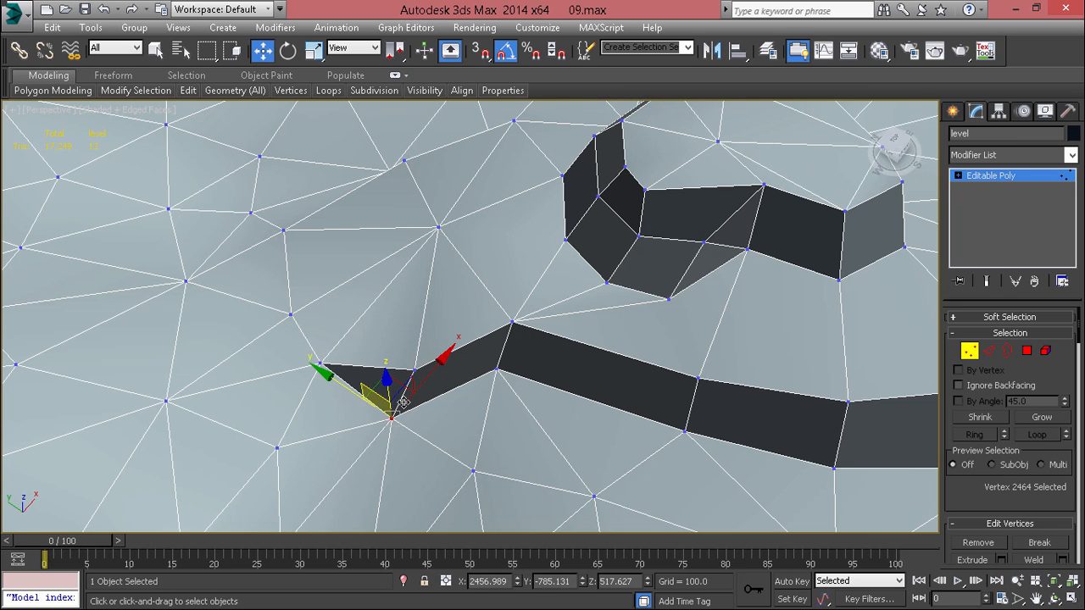
pyautogui.keyDown('alt'); pyautogui.moveTo(403, 402); pyautogui.dragTo(387, 424, button='middle'); pyautogui.keyUp('alt')
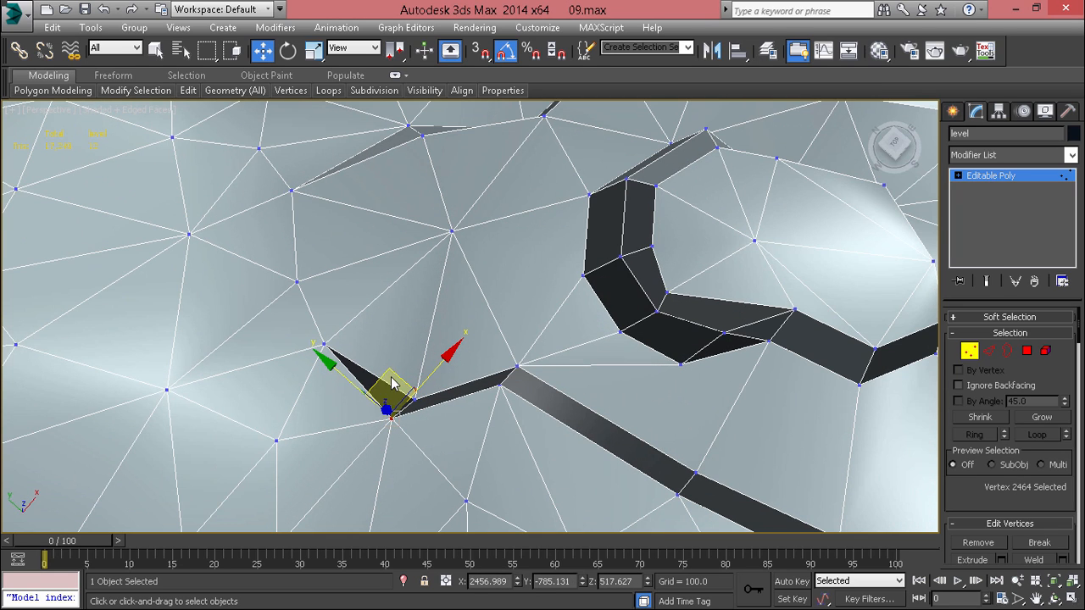
pyautogui.moveTo(391, 383); pyautogui.dragTo(343, 387)
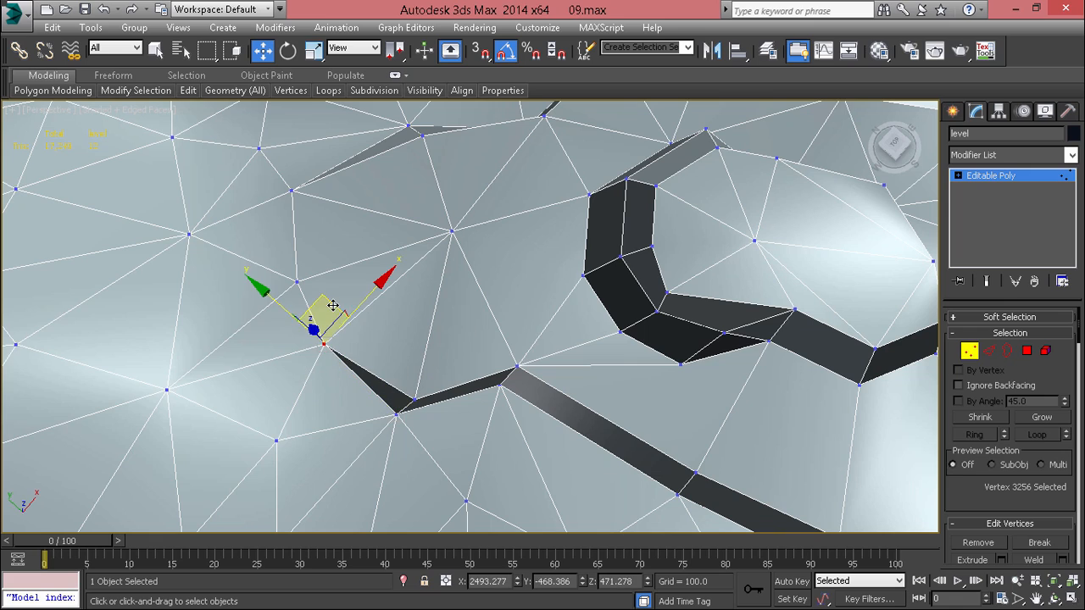
pyautogui.moveTo(329, 308); pyautogui.dragTo(303, 324)
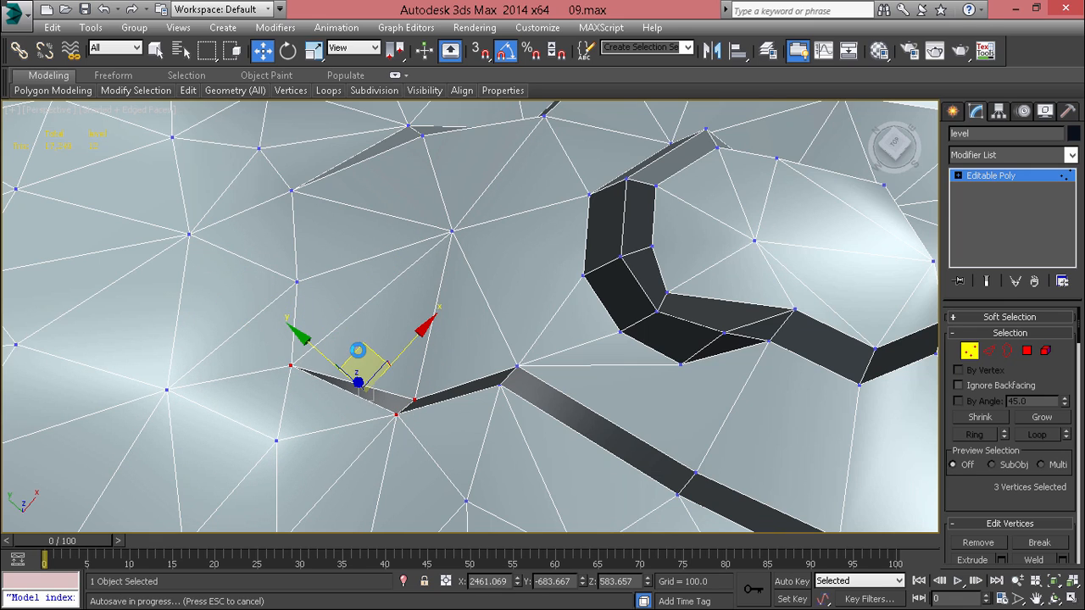
# Step: Shift the three vertices at the lower tier's narrow end in the XY plane and lower the rim vertex along Z
pyautogui.moveTo(364, 350); pyautogui.dragTo(374, 315)
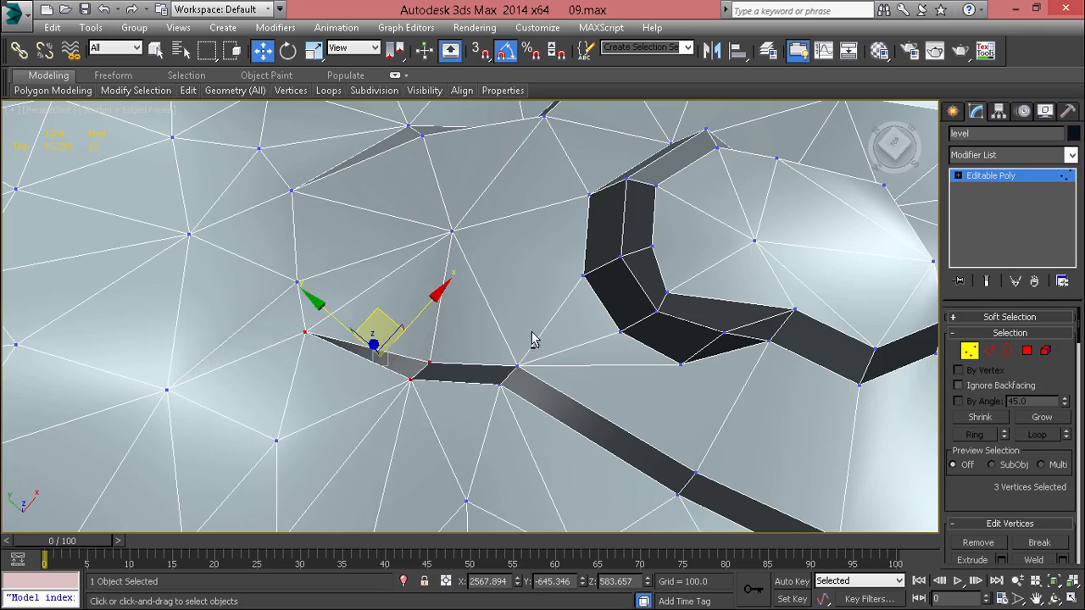
pyautogui.keyDown('alt'); pyautogui.moveTo(533, 339); pyautogui.dragTo(451, 295, button='middle'); pyautogui.keyUp('alt')
pyautogui.click(434, 297)
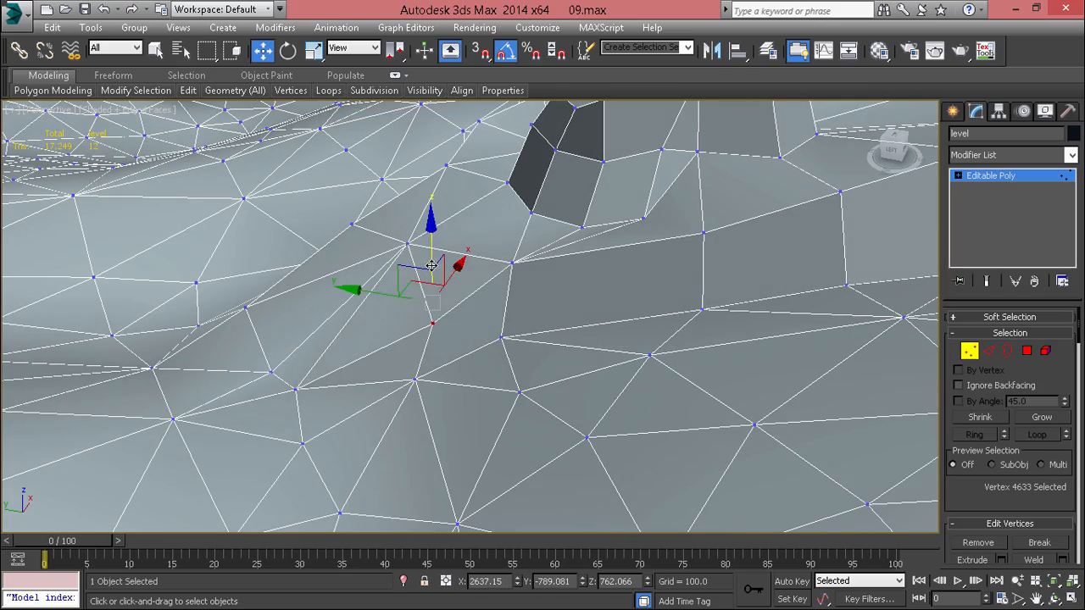
pyautogui.moveTo(431, 265); pyautogui.dragTo(431, 286)
# Step: Pull the lower tier's three narrow-end vertices further inward and adjust the rim vertex in the XY plane
pyautogui.keyDown('alt'); pyautogui.moveTo(431, 286); pyautogui.dragTo(344, 414, button='middle'); pyautogui.keyUp('alt')
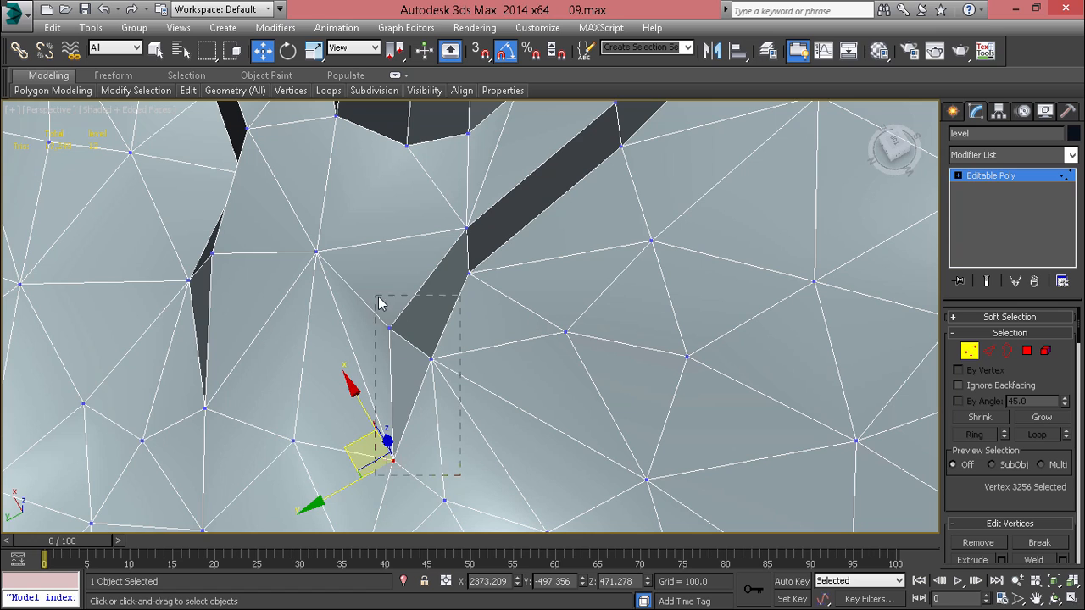
pyautogui.moveTo(364, 379); pyautogui.dragTo(376, 338)
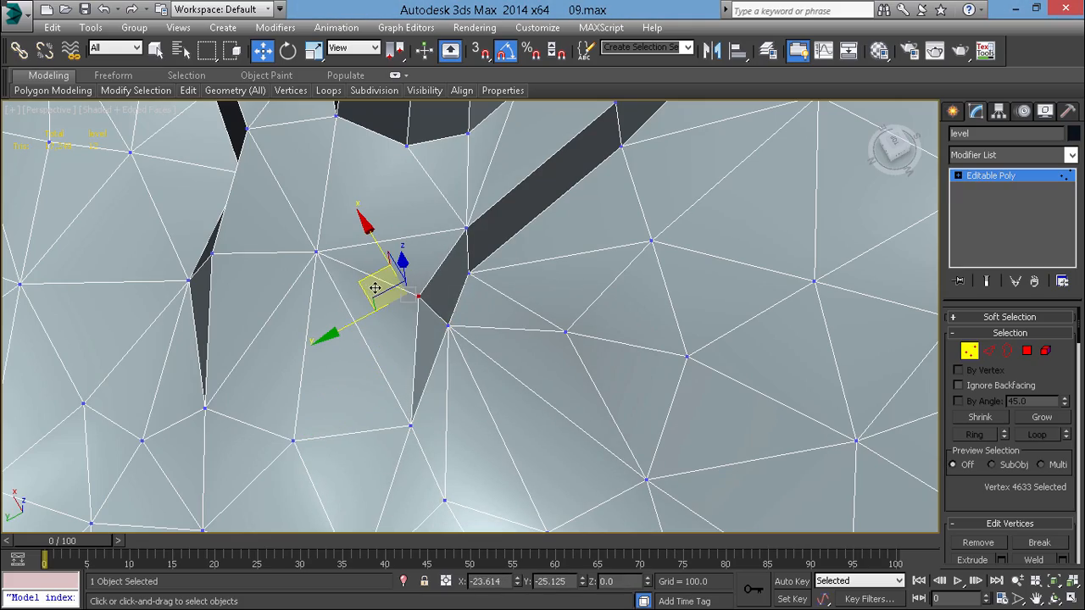
# Step: Move the rim vertex at the second tier's narrow end in the XY plane
pyautogui.scroll(-3, 433, 334)
pyautogui.keyDown('alt'); pyautogui.moveTo(419, 326); pyautogui.dragTo(318, 280, button='middle'); pyautogui.keyUp('alt')
pyautogui.scroll(-3, 593, 278)
pyautogui.keyDown('alt'); pyautogui.moveTo(593, 278); pyautogui.dragTo(453, 299, button='middle'); pyautogui.keyUp('alt')
pyautogui.scroll(5, 453, 300)
pyautogui.click(509, 441)
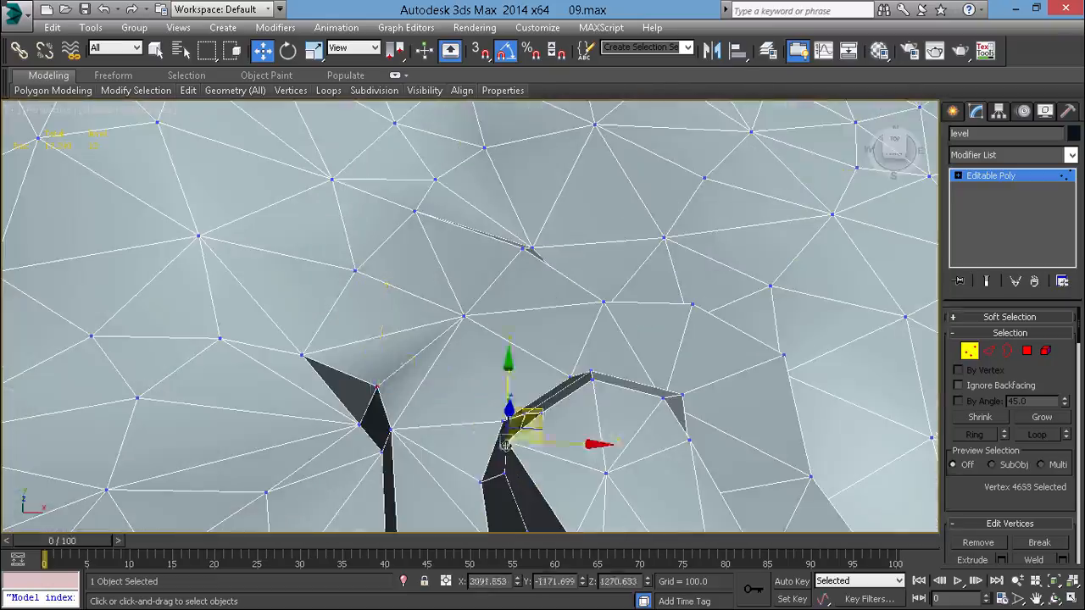
pyautogui.moveTo(544, 423); pyautogui.dragTo(556, 427)
pyautogui.scroll(-4, 556, 423)
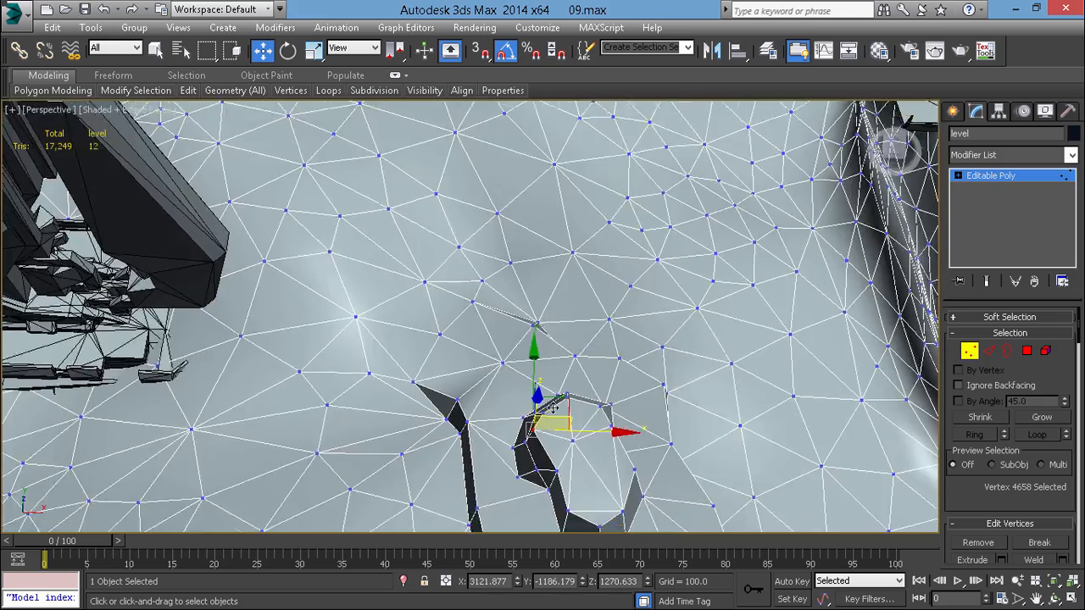
# Step: Shift the vertex in the middle of the second tier's top surface in the XY plane
pyautogui.keyDown('alt'); pyautogui.moveTo(556, 420); pyautogui.dragTo(574, 388, button='middle'); pyautogui.keyUp('alt')
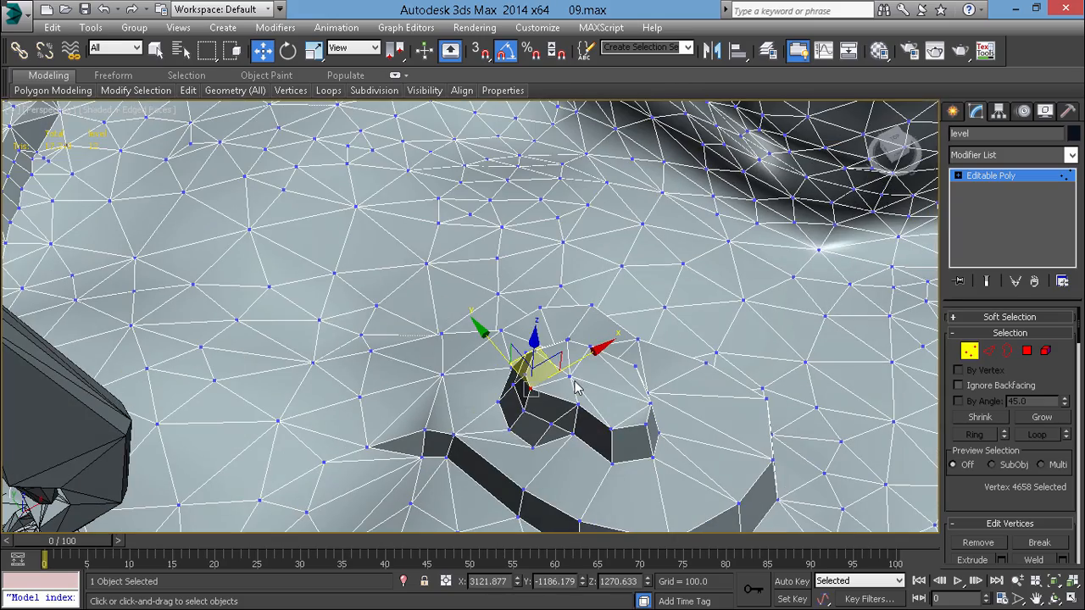
pyautogui.click(572, 377)
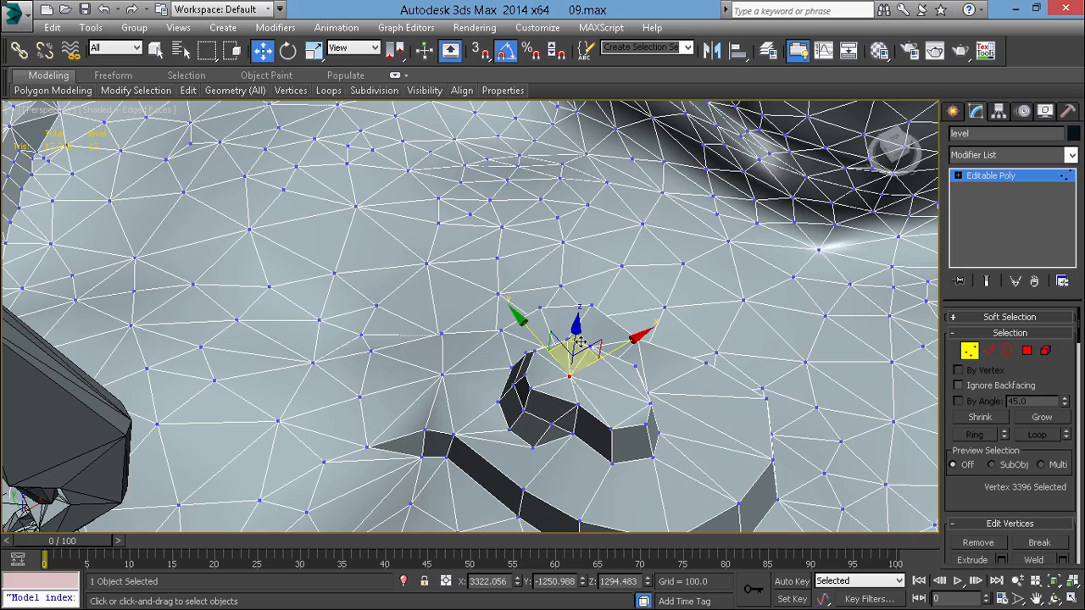
pyautogui.moveTo(579, 342); pyautogui.dragTo(605, 345)
pyautogui.keyDown('alt'); pyautogui.moveTo(605, 344); pyautogui.dragTo(651, 300, button='middle'); pyautogui.keyUp('alt')
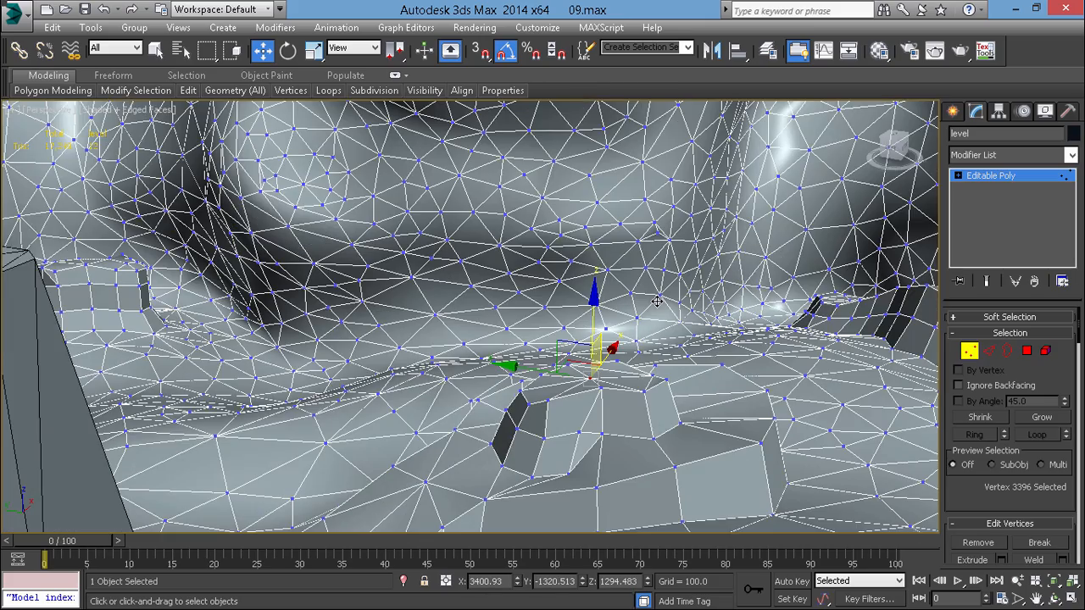
pyautogui.moveTo(665, 398)
pyautogui.mouseDown(button='middle')
pyautogui.moveTo(666, 348)
pyautogui.moveTo(663, 380)
pyautogui.mouseUp(button='middle')
# Step: Select scattered polygons on the second tier's top and side, the narrow end's slope and the lower tier's front wall
pyautogui.press('4')
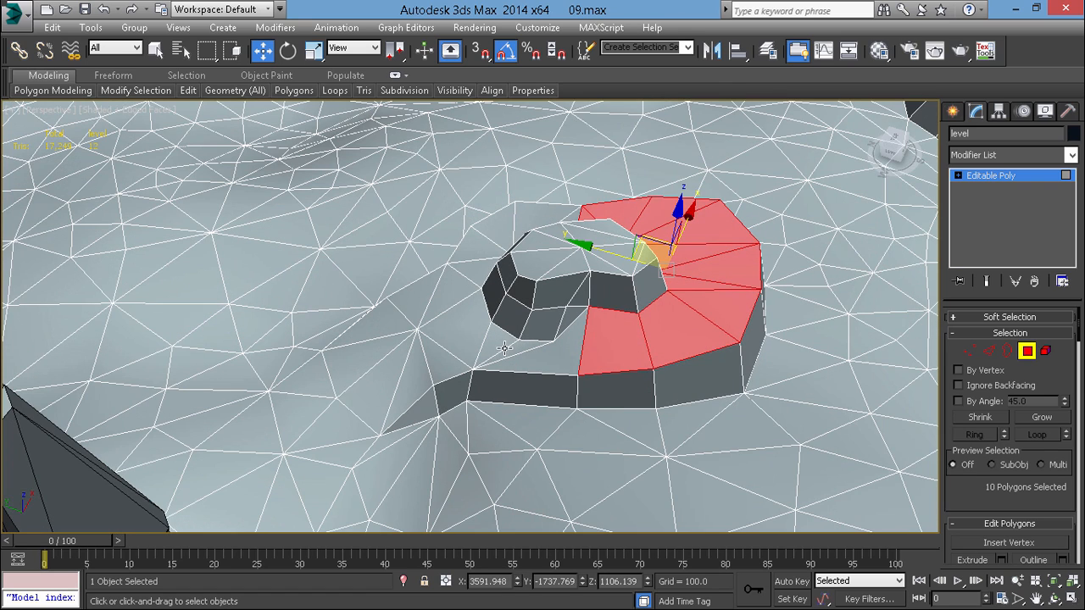
pyautogui.click(552, 271)
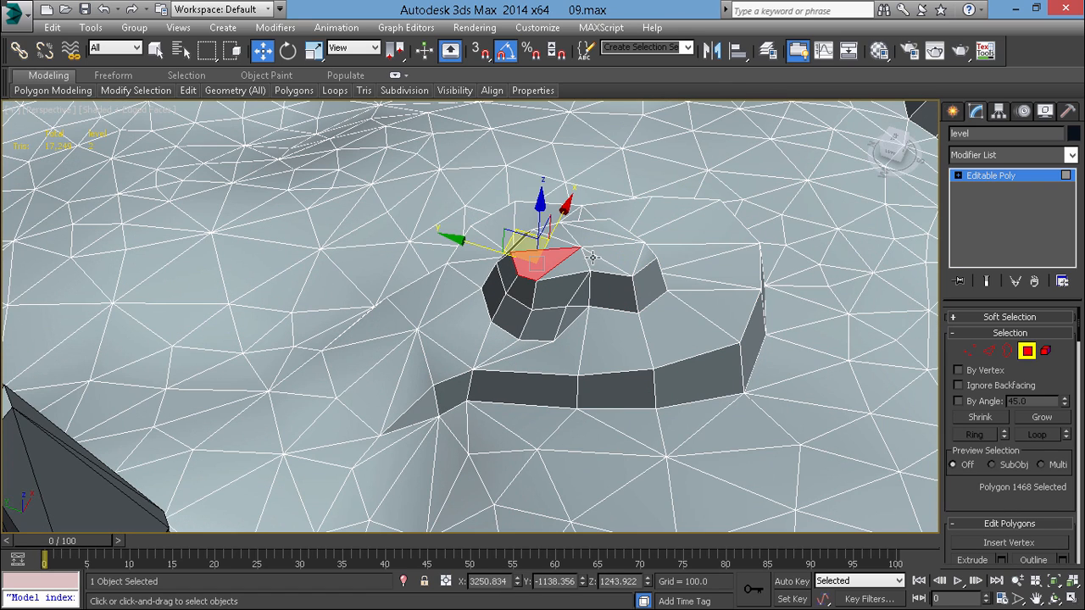
pyautogui.keyDown('ctrl'); pyautogui.click(592, 257); pyautogui.keyUp('ctrl')
pyautogui.keyDown('ctrl'); pyautogui.click(605, 241); pyautogui.keyUp('ctrl')
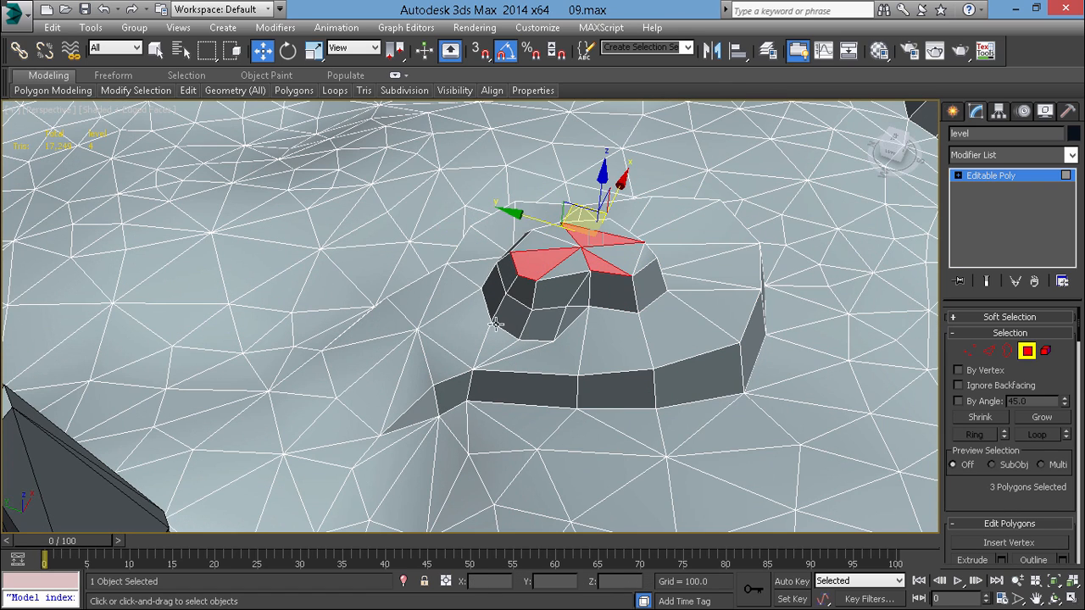
pyautogui.keyDown('ctrl'); pyautogui.click(391, 353); pyautogui.keyUp('ctrl')
pyautogui.keyDown('ctrl'); pyautogui.click(340, 359); pyautogui.keyUp('ctrl')
pyautogui.keyDown('ctrl'); pyautogui.click(559, 398); pyautogui.keyUp('ctrl')
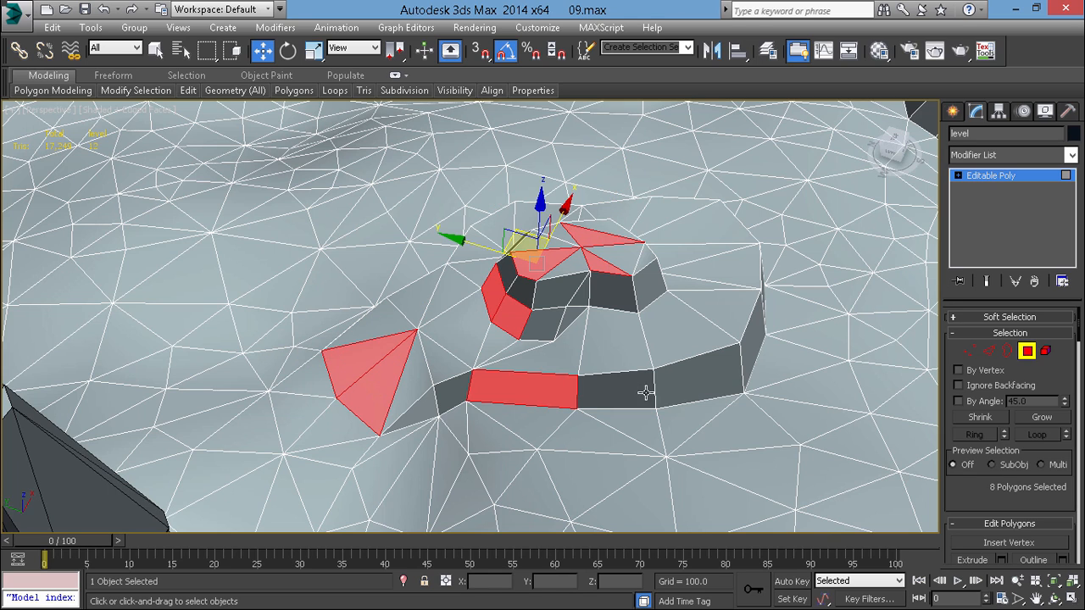
pyautogui.keyDown('ctrl'); pyautogui.click(634, 394); pyautogui.keyUp('ctrl')
# Step: Add polygons from the lower tier's top, its outer wall and the second tier's top to the scattered selection
pyautogui.keyDown('alt'); pyautogui.moveTo(634, 395); pyautogui.dragTo(657, 384, button='middle'); pyautogui.keyUp('alt')
pyautogui.keyDown('ctrl'); pyautogui.click(720, 373); pyautogui.keyUp('ctrl')
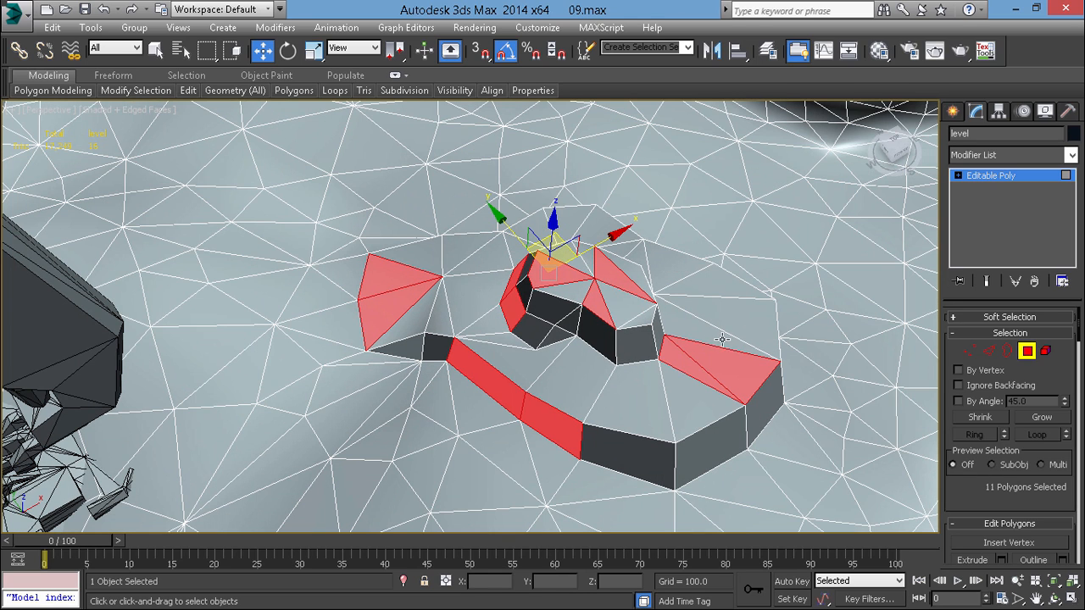
pyautogui.keyDown('ctrl'); pyautogui.click(719, 335); pyautogui.keyUp('ctrl')
pyautogui.keyDown('ctrl'); pyautogui.click(763, 407); pyautogui.keyUp('ctrl')
pyautogui.keyDown('ctrl'); pyautogui.click(711, 449); pyautogui.keyUp('ctrl')
pyautogui.keyDown('alt'); pyautogui.moveTo(712, 450); pyautogui.dragTo(497, 305, button='middle'); pyautogui.keyUp('alt')
pyautogui.keyDown('ctrl'); pyautogui.click(492, 215); pyautogui.keyUp('ctrl')
pyautogui.keyDown('ctrl'); pyautogui.click(470, 250); pyautogui.keyUp('ctrl')
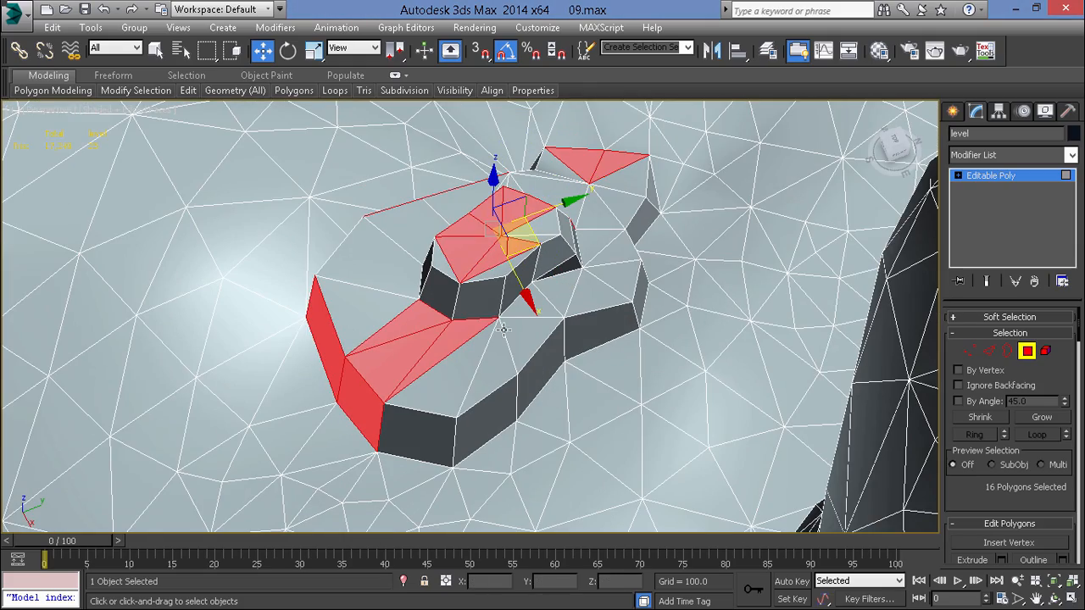
pyautogui.keyDown('ctrl'); pyautogui.click(516, 391); pyautogui.keyUp('ctrl')
pyautogui.keyDown('ctrl'); pyautogui.click(573, 338); pyautogui.keyUp('ctrl')
pyautogui.keyDown('ctrl'); pyautogui.click(549, 345); pyautogui.keyUp('ctrl')
pyautogui.keyDown('alt'); pyautogui.moveTo(549, 345); pyautogui.dragTo(472, 359, button='middle'); pyautogui.keyUp('alt')
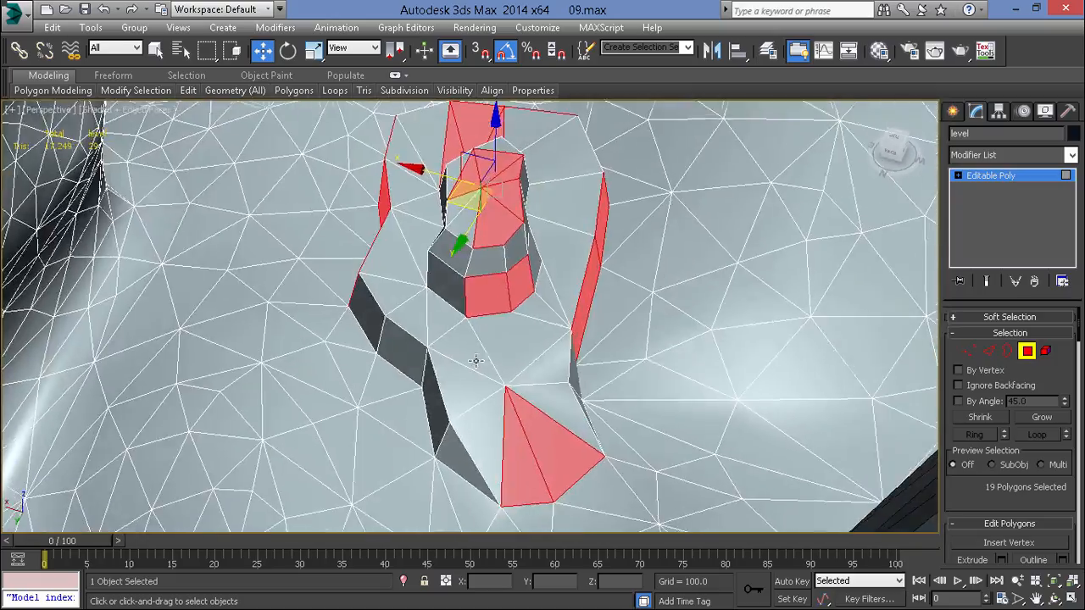
# Step: Try MSmooth on the scattered polygons and inspect the rock in shaded view without edges
pyautogui.scroll(-15, 1006, 414)
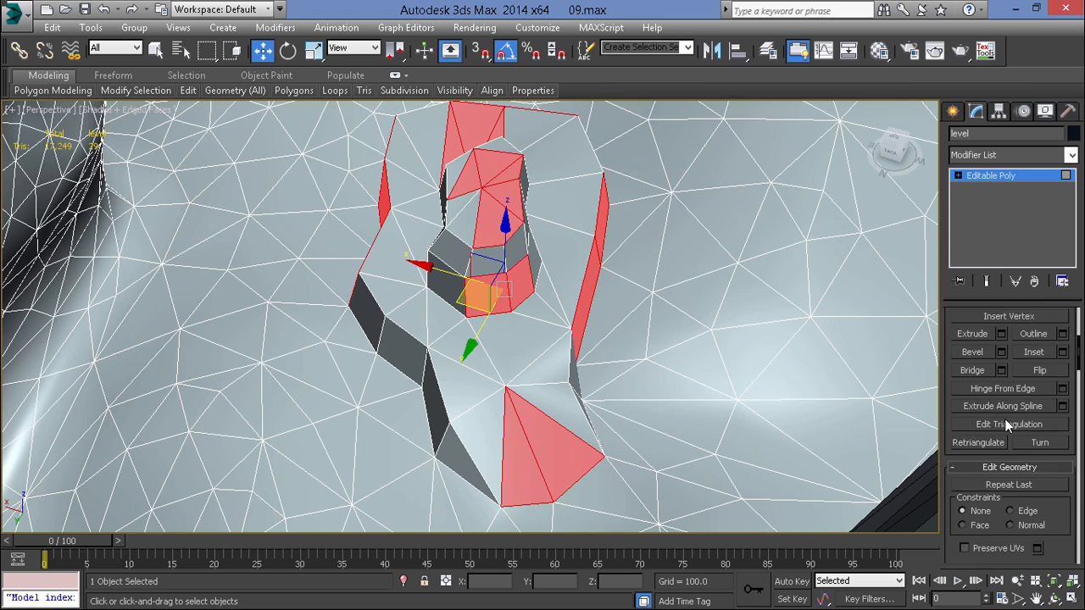
pyautogui.scroll(3, 1001, 464)
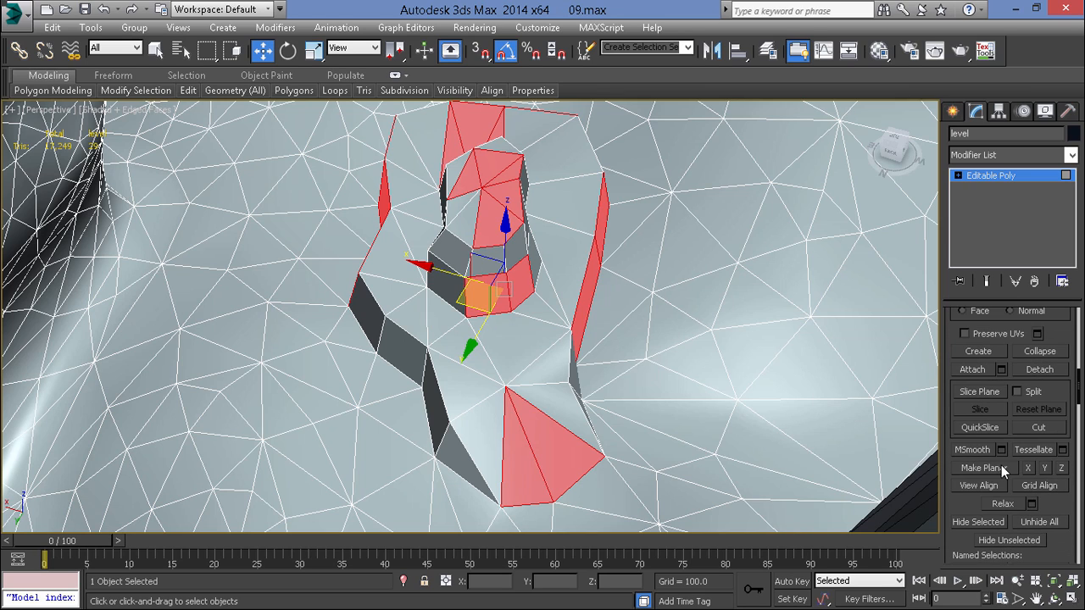
pyautogui.click(971, 449)
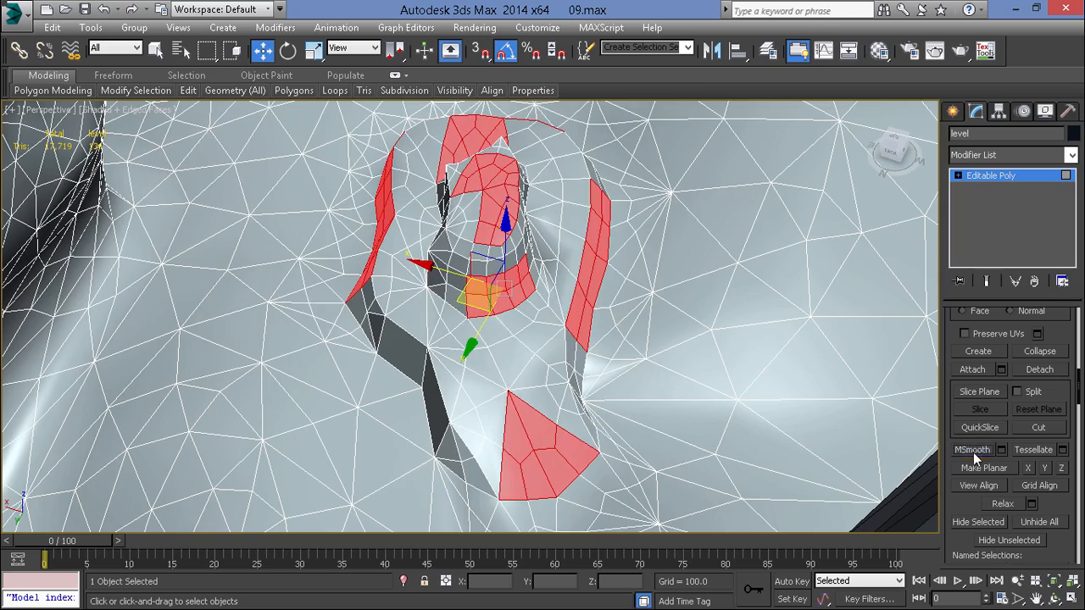
pyautogui.click(585, 387)
pyautogui.keyDown('alt'); pyautogui.moveTo(585, 387); pyautogui.dragTo(523, 370, button='middle'); pyautogui.keyUp('alt')
pyautogui.moveTo(588, 351)
pyautogui.keyDown('alt'); pyautogui.mouseDown(button='middle')
pyautogui.moveTo(588, 377)
pyautogui.moveTo(651, 356)
pyautogui.mouseUp(button='middle'); pyautogui.keyUp('alt')
pyautogui.press('F4')
# Step: Undo the MSmooth, drop the scattered selection and bring back the edged-faces display
pyautogui.hotkey('ctrl', 'z')
pyautogui.hotkey('ctrl', 'z')
pyautogui.hotkey('ctrl', 'z')
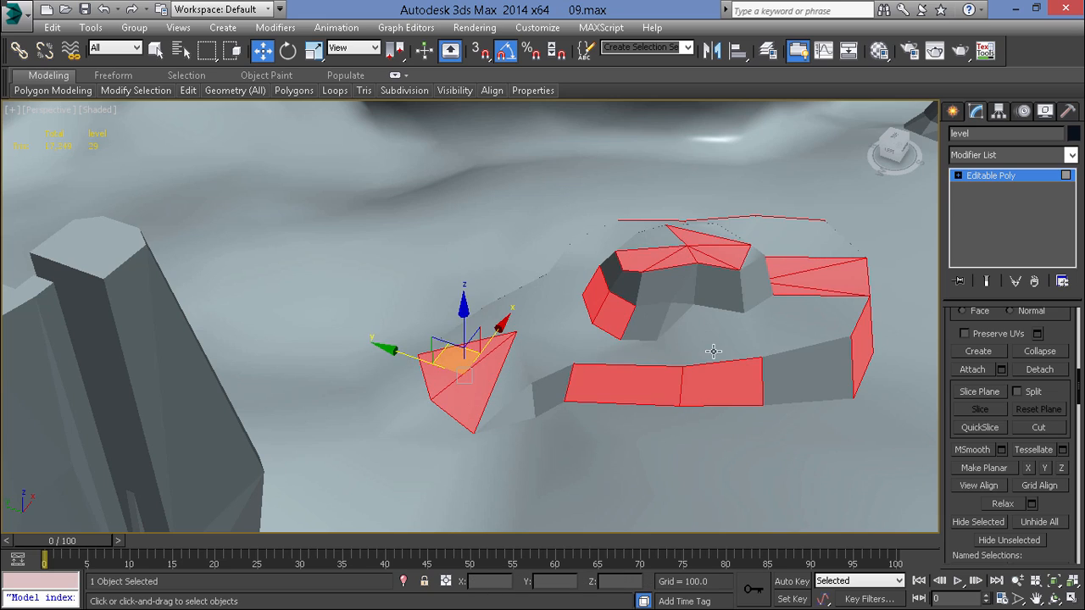
pyautogui.click(711, 354)
pyautogui.press('F4')
pyautogui.keyDown('alt'); pyautogui.moveTo(711, 354); pyautogui.dragTo(628, 390, button='middle'); pyautogui.keyUp('alt')
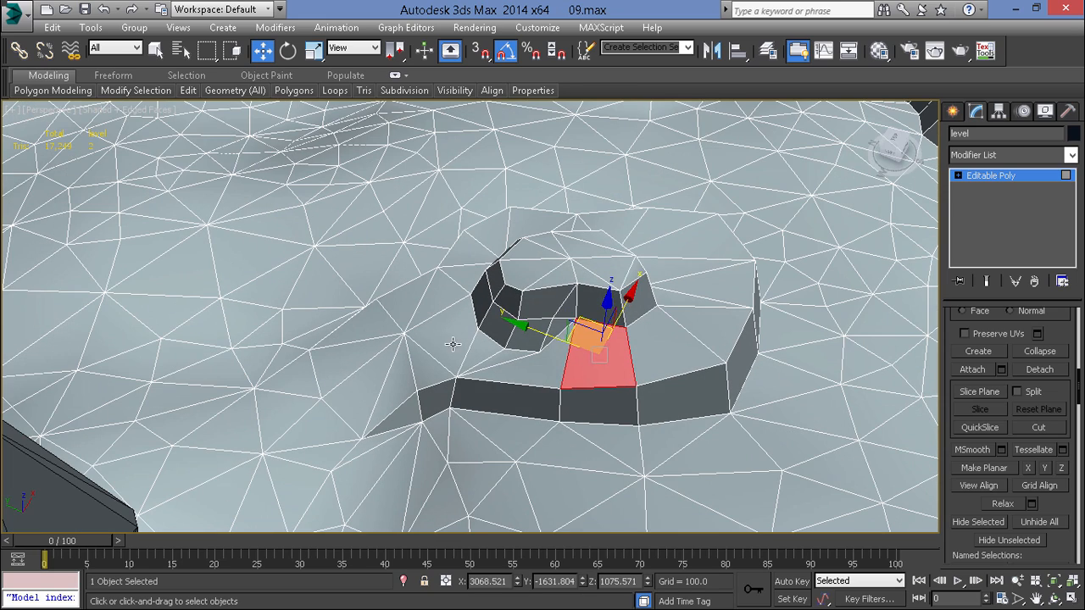
# Step: Select the fan of top polygons at the lower tier's narrow end
pyautogui.press('q')
pyautogui.click(384, 373)
pyautogui.keyDown('ctrl'); pyautogui.click(337, 366); pyautogui.keyUp('ctrl')
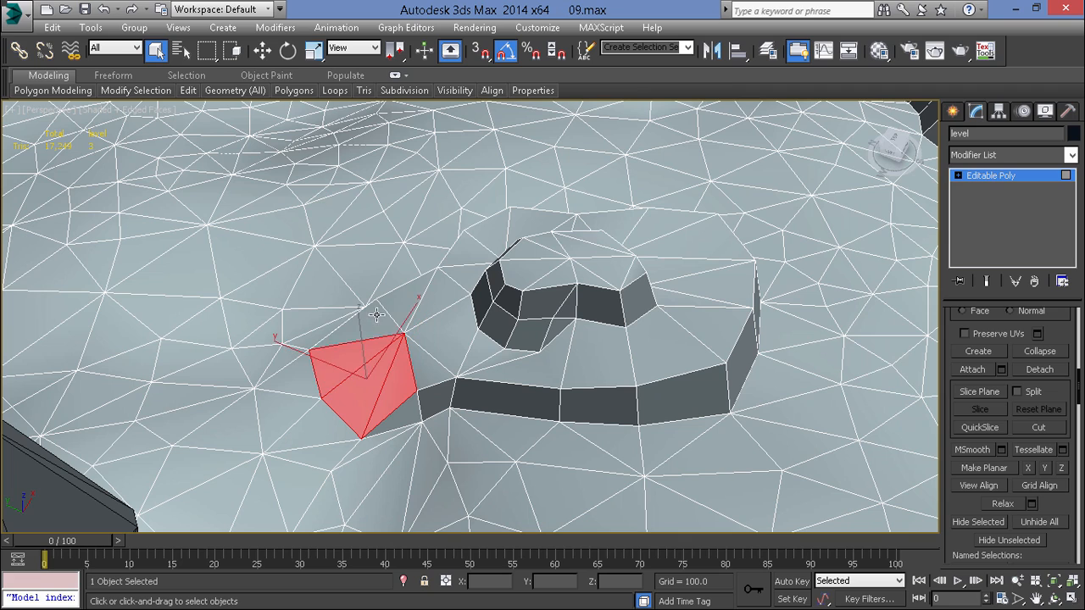
pyautogui.keyDown('ctrl'); pyautogui.click(377, 315); pyautogui.keyUp('ctrl')
pyautogui.keyDown('ctrl'); pyautogui.click(412, 313); pyautogui.keyUp('ctrl')
pyautogui.keyDown('ctrl'); pyautogui.click(419, 350); pyautogui.keyUp('ctrl')
pyautogui.keyDown('ctrl'); pyautogui.click(459, 349); pyautogui.keyUp('ctrl')
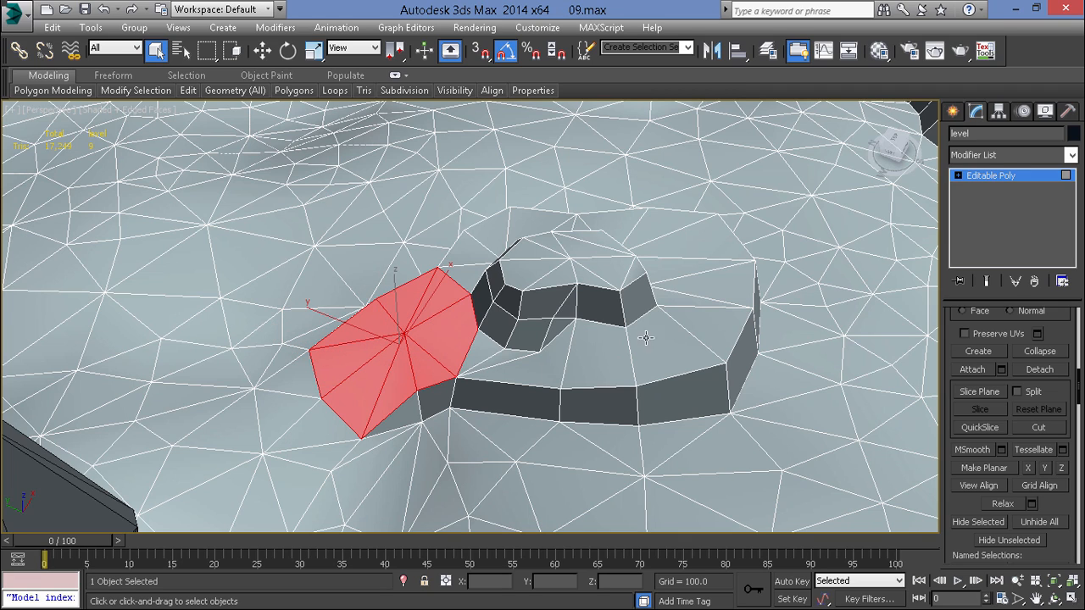
# Step: Add the lower tier's top polygons around its wide end to the selection
pyautogui.keyDown('ctrl'); pyautogui.click(700, 344); pyautogui.keyUp('ctrl')
pyautogui.keyDown('ctrl'); pyautogui.click(716, 324); pyautogui.keyUp('ctrl')
pyautogui.keyDown('ctrl'); pyautogui.click(688, 293); pyautogui.keyUp('ctrl')
pyautogui.keyDown('ctrl'); pyautogui.click(684, 264); pyautogui.keyUp('ctrl')
pyautogui.keyDown('ctrl'); pyautogui.click(678, 245); pyautogui.keyUp('ctrl')
pyautogui.keyDown('ctrl'); pyautogui.click(643, 242); pyautogui.keyUp('ctrl')
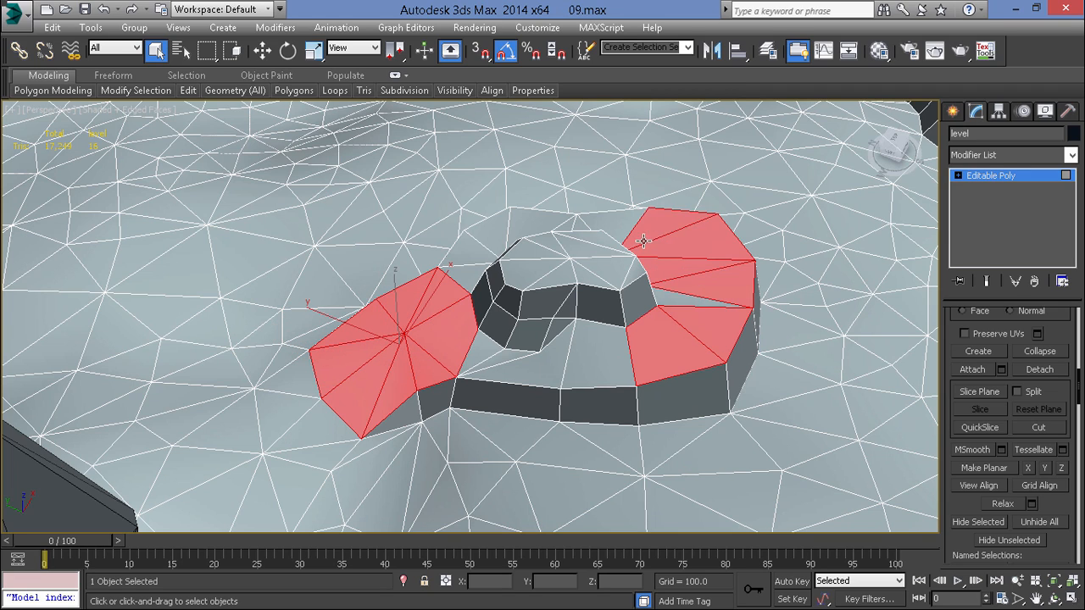
pyautogui.keyDown('ctrl'); pyautogui.click(678, 294); pyautogui.keyUp('ctrl')
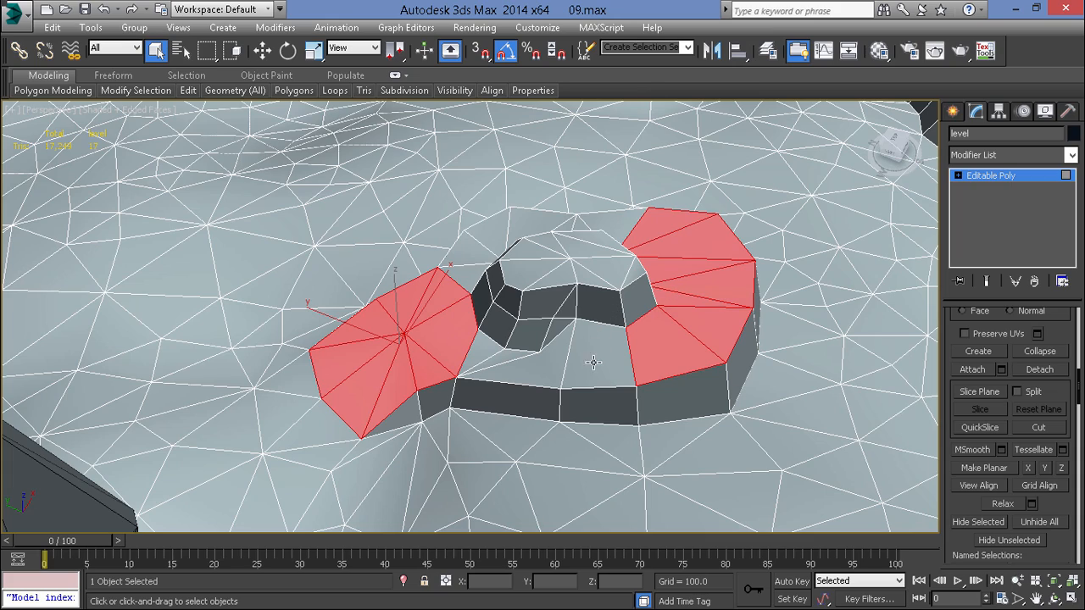
# Step: Try MSmooth on the two selected groups of lower-tier top polygons, then undo it
pyautogui.click(987, 446)
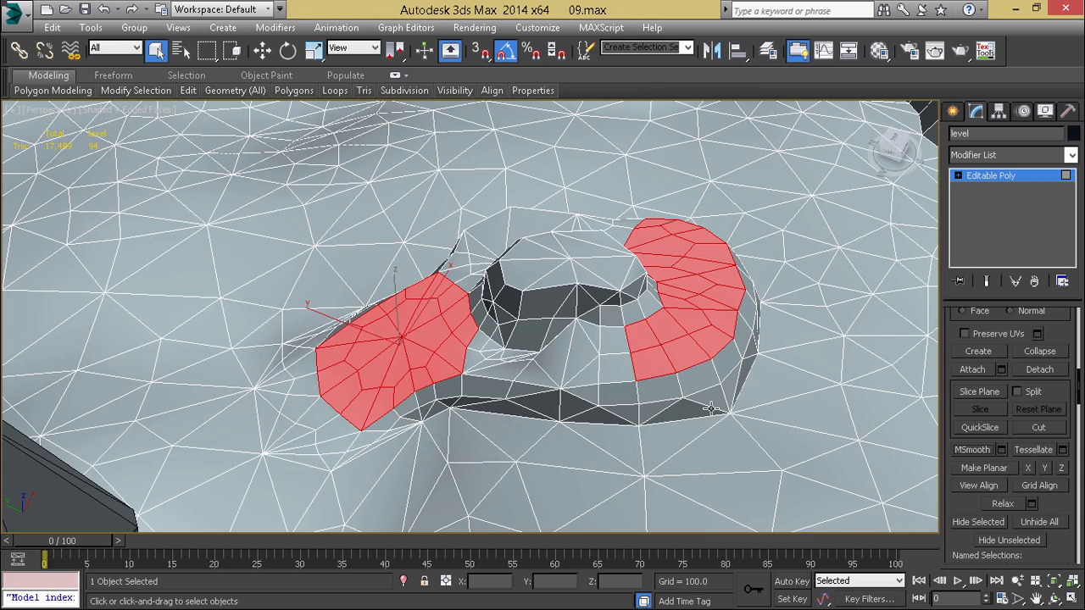
pyautogui.click(710, 408)
pyautogui.keyDown('alt'); pyautogui.moveTo(711, 409); pyautogui.dragTo(771, 419, button='middle'); pyautogui.keyUp('alt')
pyautogui.hotkey('ctrl', 'z')
pyautogui.hotkey('ctrl', 'z')
# Step: Add the missing top polygons on both sides of the lower tier to close the selected ring around the second tier
pyautogui.keyDown('ctrl'); pyautogui.click(566, 444); pyautogui.keyUp('ctrl')
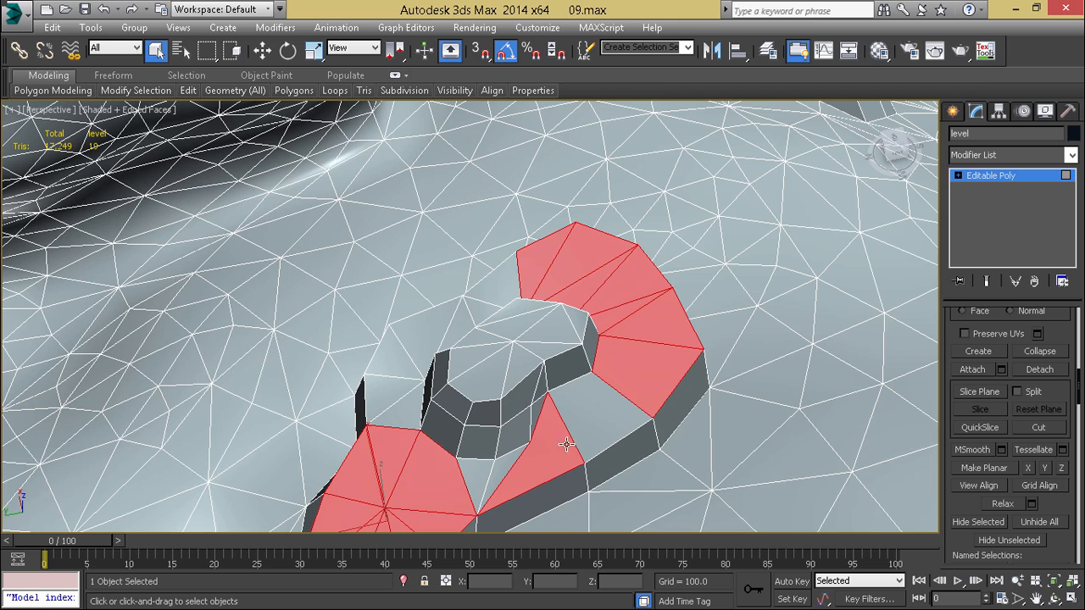
pyautogui.keyDown('alt'); pyautogui.moveTo(512, 409); pyautogui.dragTo(511, 423, button='middle'); pyautogui.keyUp('alt')
pyautogui.keyDown('ctrl'); pyautogui.click(414, 347); pyautogui.keyUp('ctrl')
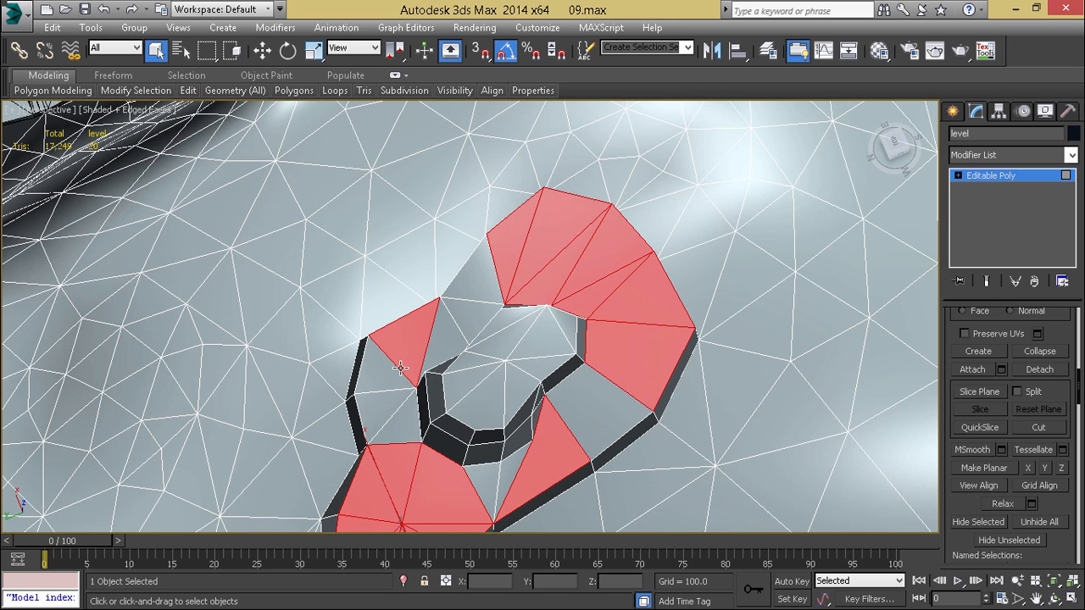
pyautogui.keyDown('ctrl'); pyautogui.click(396, 370); pyautogui.keyUp('ctrl')
pyautogui.keyDown('ctrl'); pyautogui.click(395, 399); pyautogui.keyUp('ctrl')
pyautogui.keyDown('ctrl'); pyautogui.click(402, 424); pyautogui.keyUp('ctrl')
pyautogui.keyDown('ctrl'); pyautogui.click(594, 420); pyautogui.keyUp('ctrl')
pyautogui.keyDown('ctrl'); pyautogui.click(479, 471); pyautogui.keyUp('ctrl')
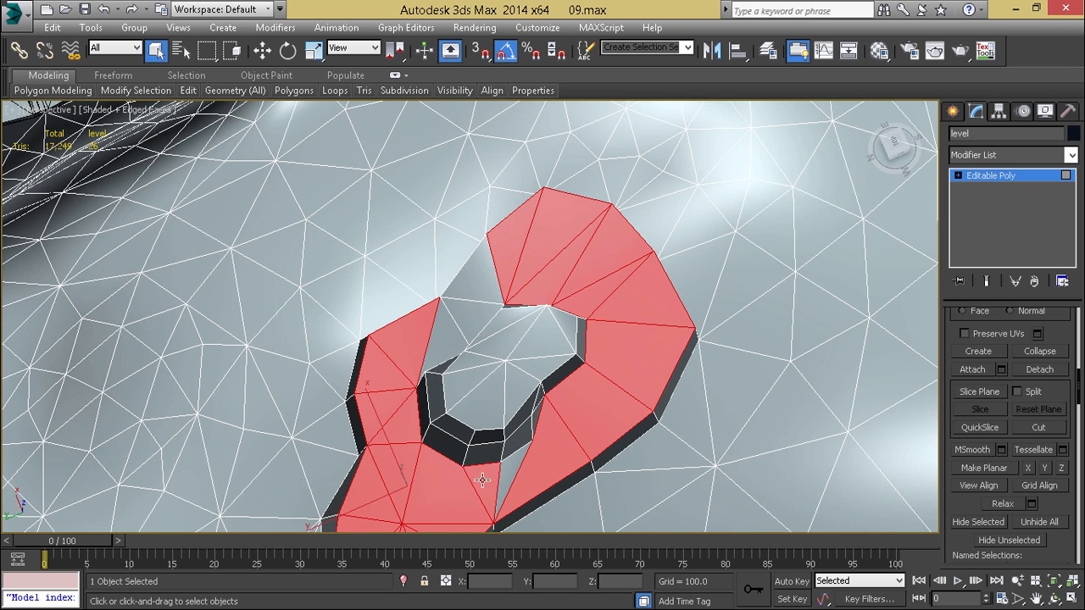
pyautogui.keyDown('ctrl'); pyautogui.click(500, 471); pyautogui.keyUp('ctrl')
pyautogui.keyDown('ctrl'); pyautogui.click(452, 342); pyautogui.keyUp('ctrl')
pyautogui.keyDown('ctrl'); pyautogui.click(478, 279); pyautogui.keyUp('ctrl')
# Step: Add the lower row of the second tier's narrow-end side polygons to the selection, deselecting unwanted wall faces
pyautogui.keyDown('alt'); pyautogui.moveTo(491, 360); pyautogui.dragTo(497, 334, button='middle'); pyautogui.keyUp('alt')
pyautogui.keyDown('ctrl'); pyautogui.click(475, 360); pyautogui.keyUp('ctrl')
pyautogui.keyDown('ctrl'); pyautogui.click(493, 373); pyautogui.keyUp('ctrl')
pyautogui.keyDown('alt'); pyautogui.click(505, 375); pyautogui.keyUp('alt')
pyautogui.keyDown('ctrl'); pyautogui.click(473, 447); pyautogui.keyUp('ctrl')
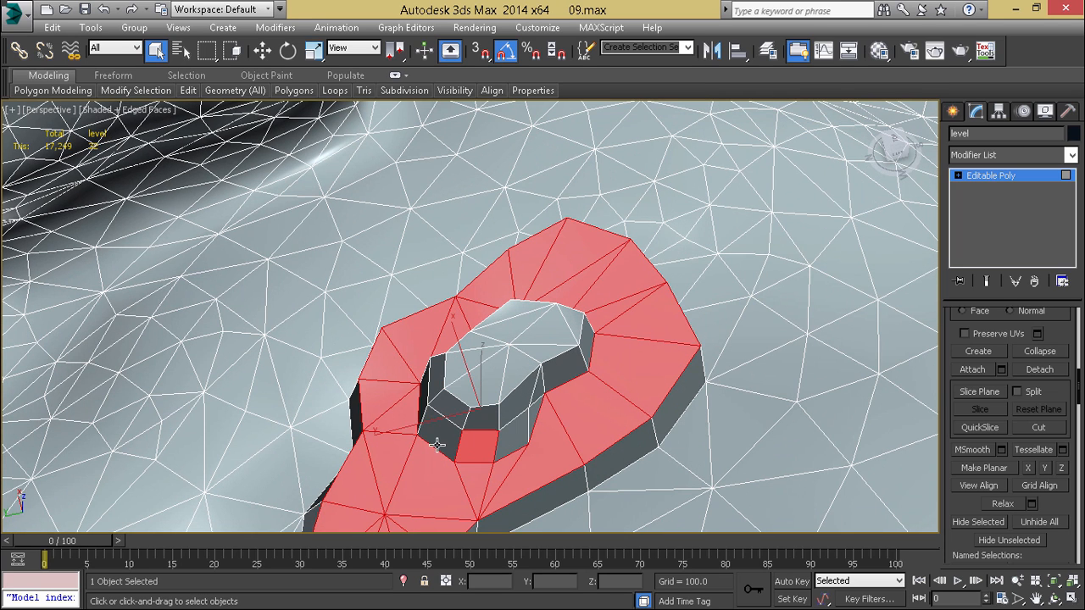
pyautogui.keyDown('ctrl'); pyautogui.click(434, 437); pyautogui.keyUp('ctrl')
pyautogui.keyDown('ctrl'); pyautogui.click(515, 429); pyautogui.keyUp('ctrl')
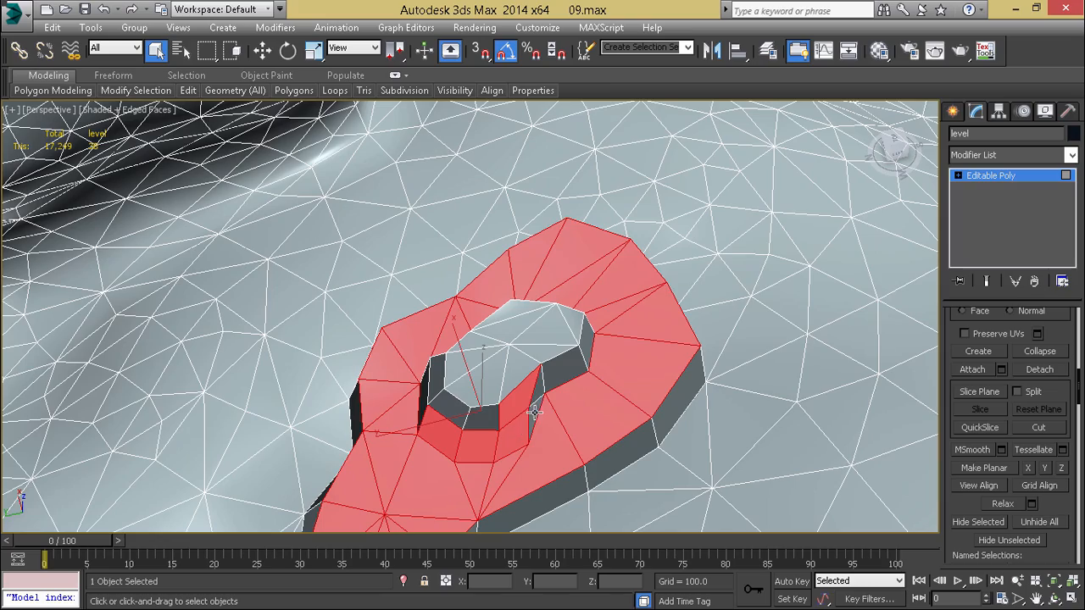
pyautogui.keyDown('alt'); pyautogui.click(537, 407); pyautogui.keyUp('alt')
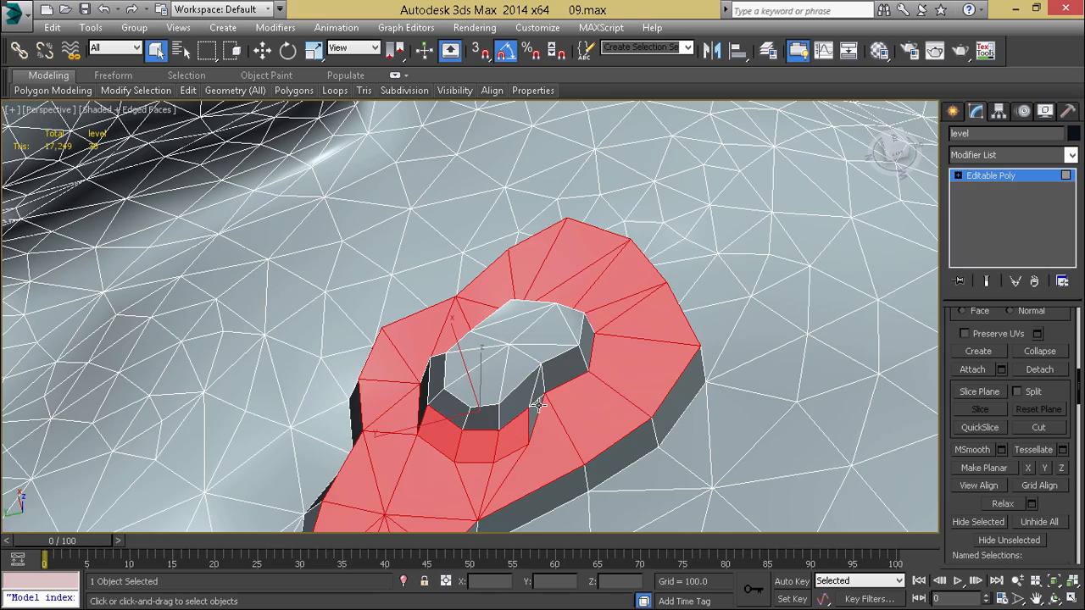
# Step: Try MSmooth on the lower-tier ring together with the lower side row, then undo it
pyautogui.click(982, 450)
pyautogui.keyDown('alt'); pyautogui.moveTo(593, 373); pyautogui.dragTo(581, 338, button='middle'); pyautogui.keyUp('alt')
pyautogui.hotkey('ctrl', 'z')
# Step: Add the second tier's side wall polygons at the wide end to the selection
pyautogui.keyDown('ctrl'); pyautogui.click(523, 317); pyautogui.keyUp('ctrl')
pyautogui.keyDown('ctrl'); pyautogui.click(506, 301); pyautogui.keyUp('ctrl')
pyautogui.keyDown('ctrl'); pyautogui.click(580, 358); pyautogui.keyUp('ctrl')
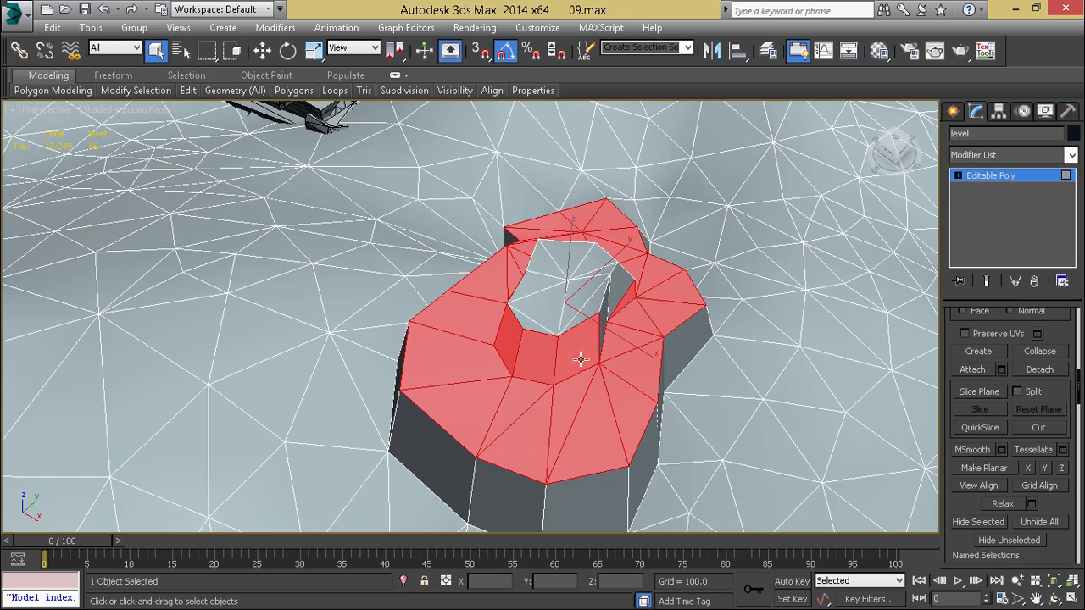
# Step: Try MSmooth with the wide-end wall polygons included, inspect the mesh around the rock and undo it
pyautogui.click(981, 454)
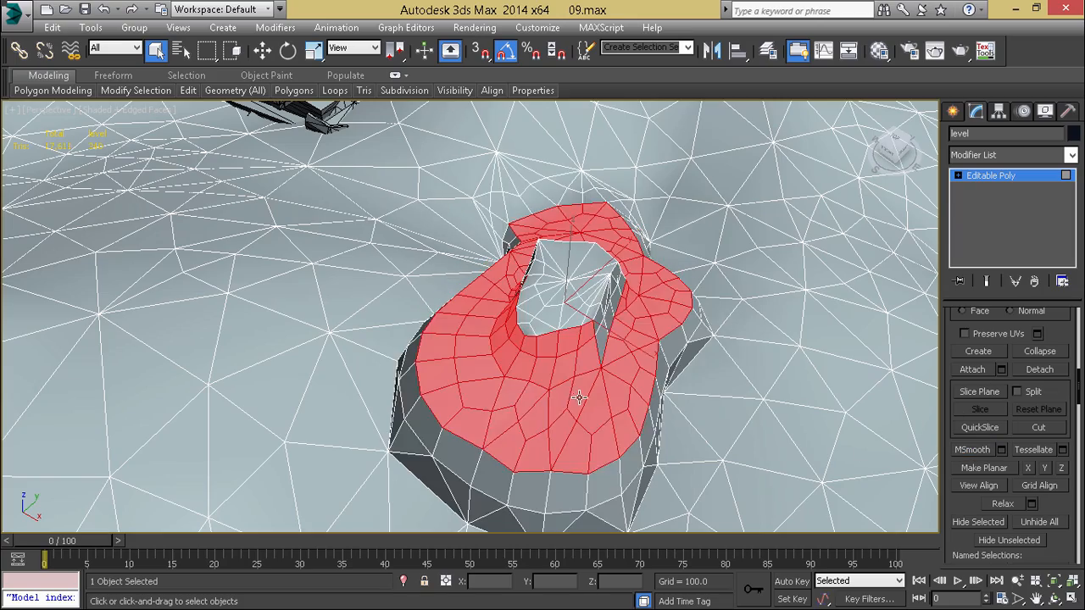
pyautogui.keyDown('alt'); pyautogui.moveTo(580, 398); pyautogui.dragTo(795, 218, button='middle'); pyautogui.keyUp('alt')
pyautogui.click(706, 435)
pyautogui.keyDown('alt'); pyautogui.moveTo(795, 219); pyautogui.dragTo(754, 343, button='middle'); pyautogui.keyUp('alt')
pyautogui.hotkey('ctrl', 'z')
pyautogui.hotkey('ctrl', 'z')
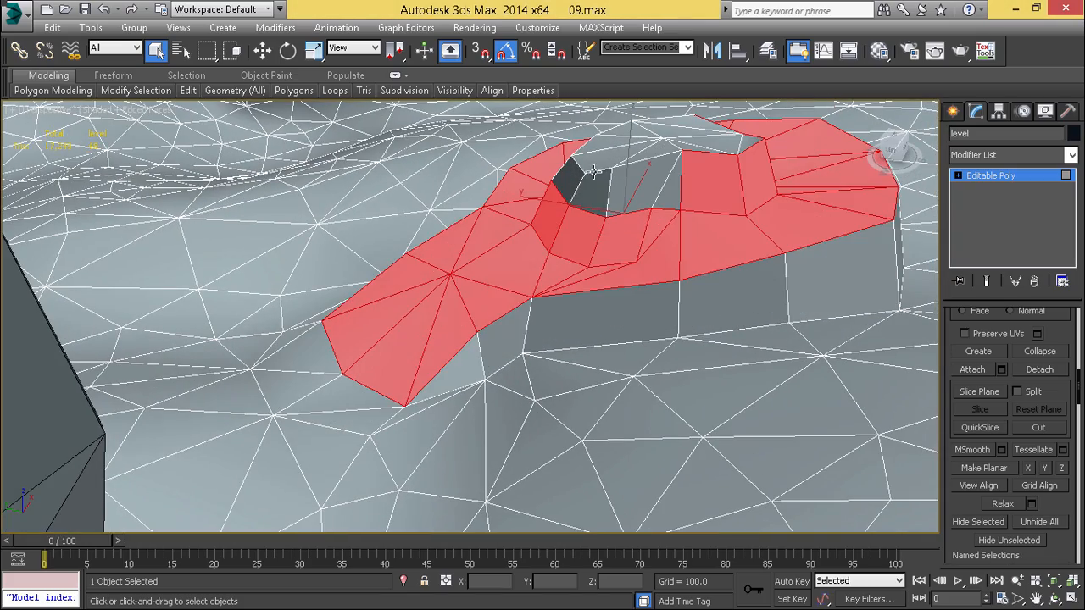
# Step: Try MSmooth with a second-tier top polygon included, check the rock in shaded view and undo it
pyautogui.keyDown('alt'); pyautogui.moveTo(636, 197); pyautogui.dragTo(613, 232, button='middle'); pyautogui.keyUp('alt')
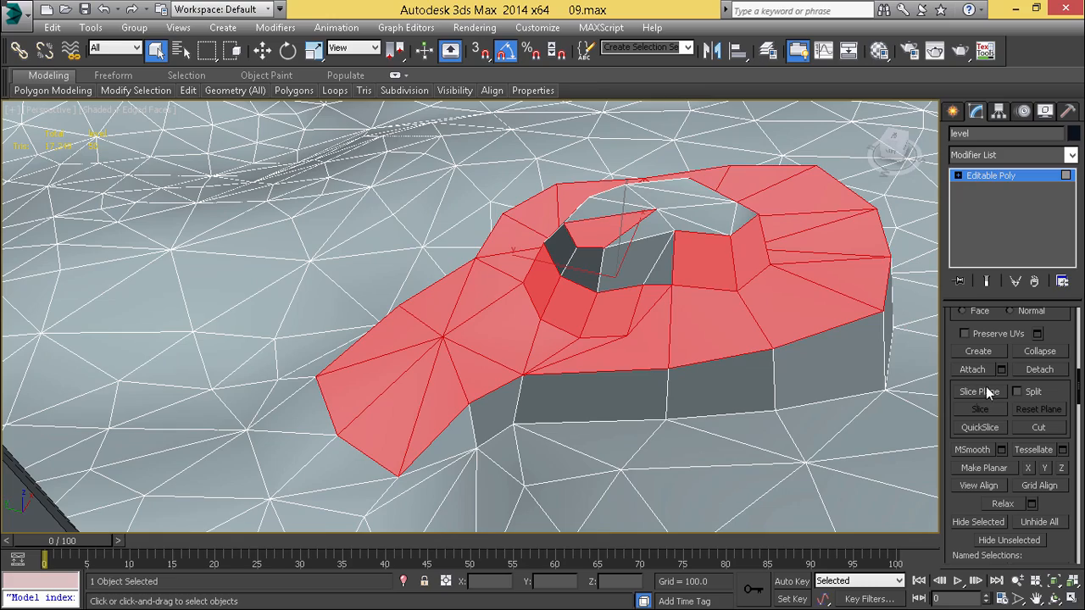
pyautogui.click(973, 450)
pyautogui.click(739, 410)
pyautogui.keyDown('alt'); pyautogui.moveTo(739, 410); pyautogui.dragTo(673, 424, button='middle'); pyautogui.keyUp('alt')
pyautogui.press('F4')
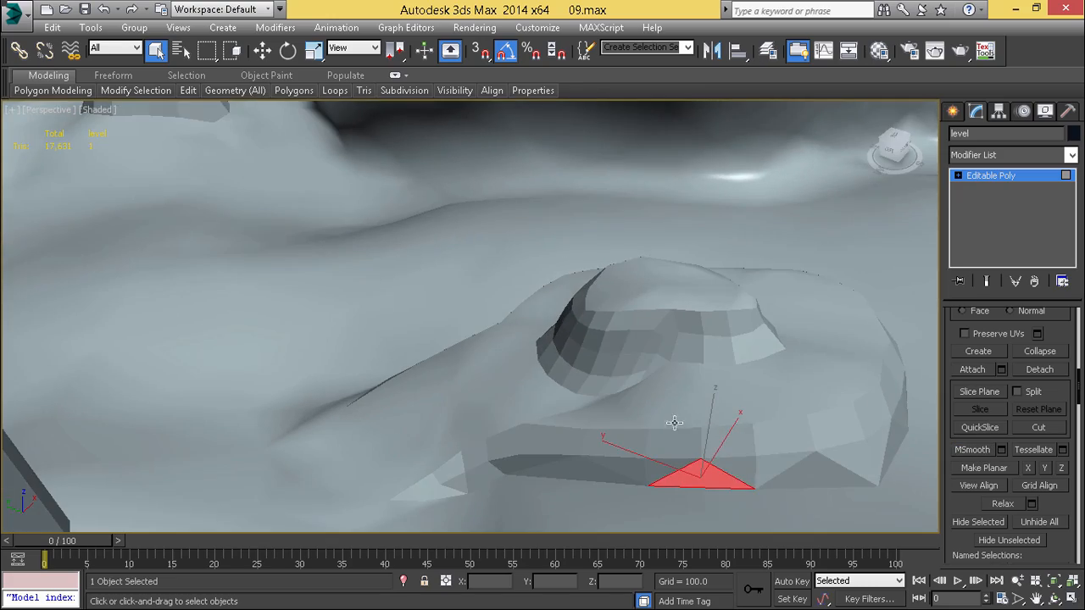
pyautogui.scroll(-5, 618, 327)
pyautogui.hotkey('ctrl', 'z')
pyautogui.hotkey('ctrl', 'z')
# Step: Deselect two polygons in the lower side row at the second tier's narrow end
pyautogui.scroll(5, 614, 343)
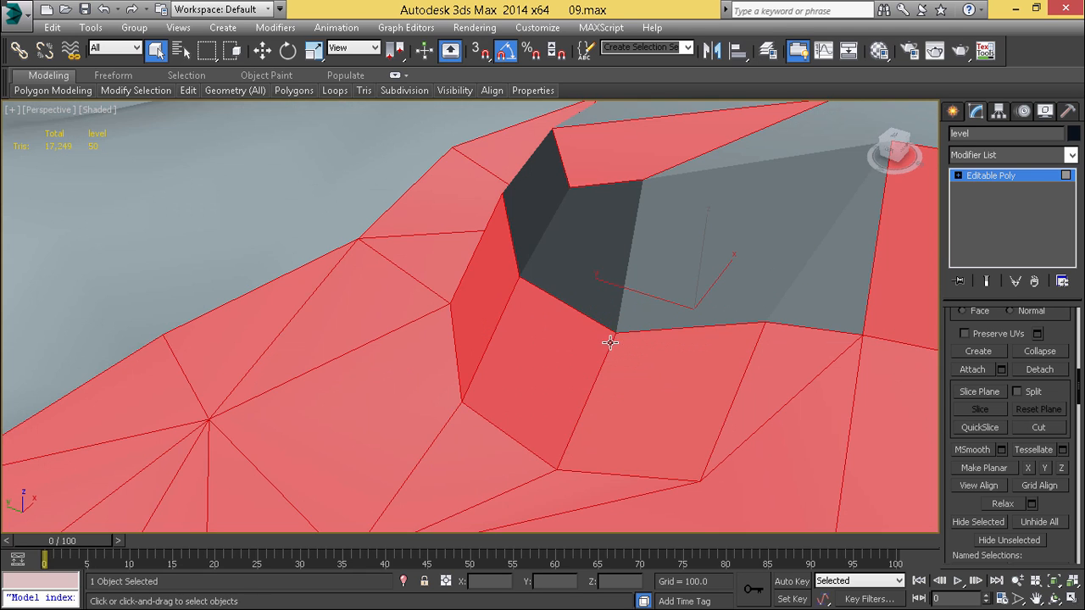
pyautogui.keyDown('alt'); pyautogui.click(556, 353); pyautogui.keyUp('alt')
pyautogui.keyDown('alt'); pyautogui.click(615, 392); pyautogui.keyUp('alt')
pyautogui.scroll(-5, 584, 375)
pyautogui.keyDown('alt'); pyautogui.moveTo(584, 376); pyautogui.dragTo(643, 386, button='middle'); pyautogui.keyUp('alt')
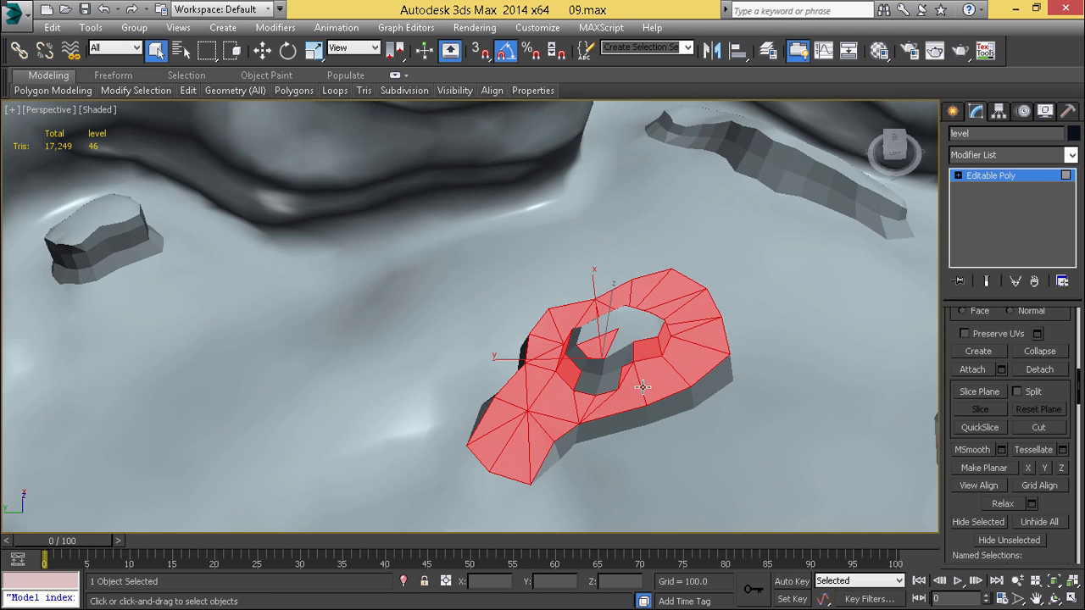
# Step: Deselect a polygon beside the second tier's narrow end, try MSmooth, check the rock in shaded view and undo the smoothing
pyautogui.keyDown('alt'); pyautogui.click(570, 373); pyautogui.keyUp('alt')
pyautogui.click(964, 454)
pyautogui.click(708, 427)
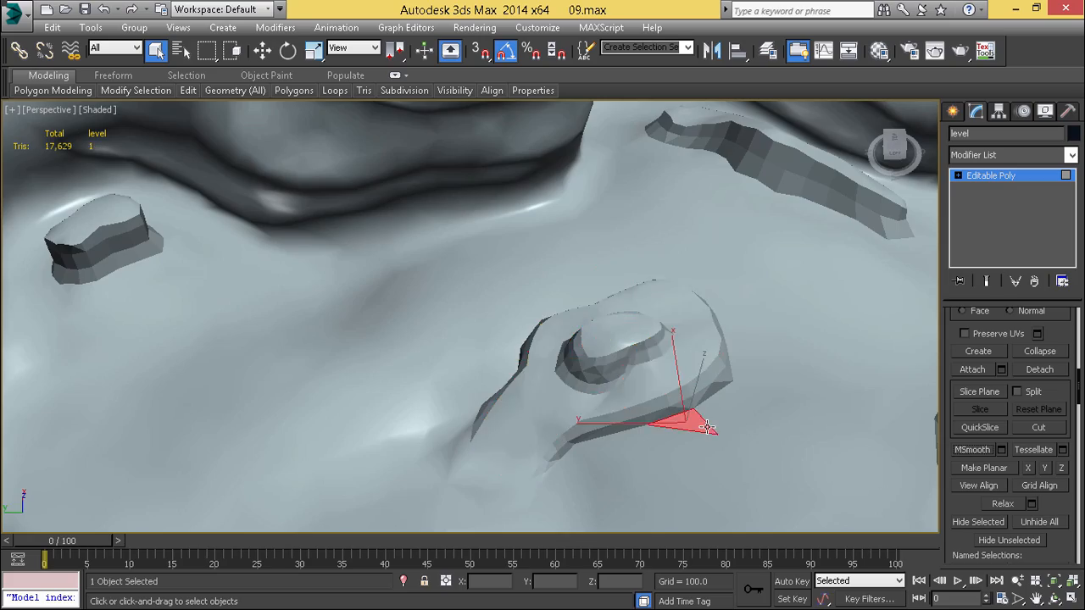
pyautogui.keyDown('alt'); pyautogui.moveTo(695, 425); pyautogui.dragTo(630, 420, button='middle'); pyautogui.keyUp('alt')
pyautogui.scroll(3, 714, 394)
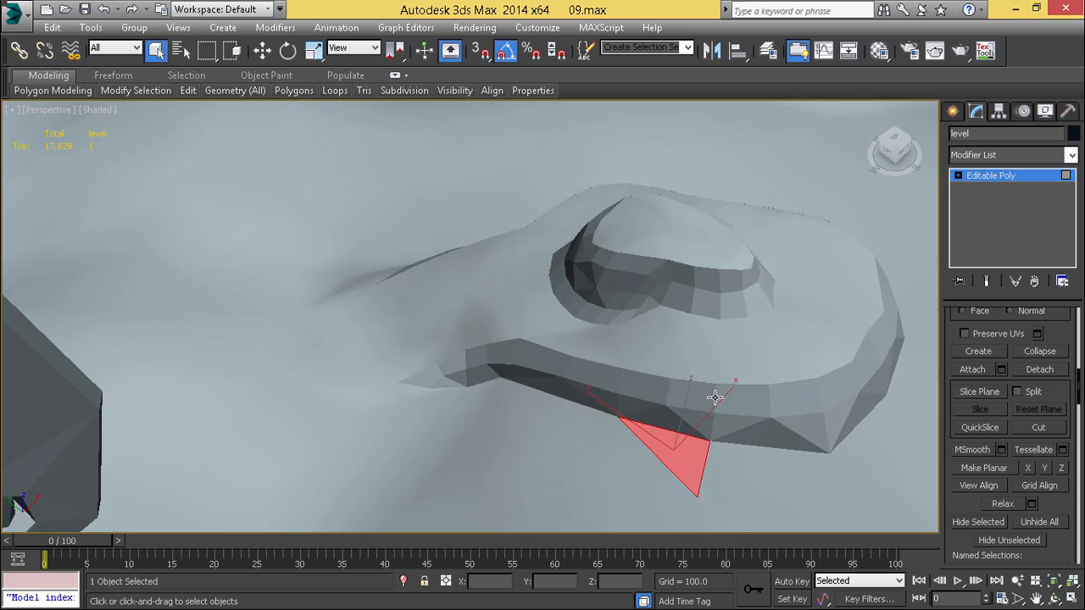
pyautogui.press('F4')
pyautogui.moveTo(714, 395); pyautogui.dragTo(593, 411, button='middle')
pyautogui.hotkey('ctrl', 'z')
pyautogui.hotkey('ctrl', 'z')
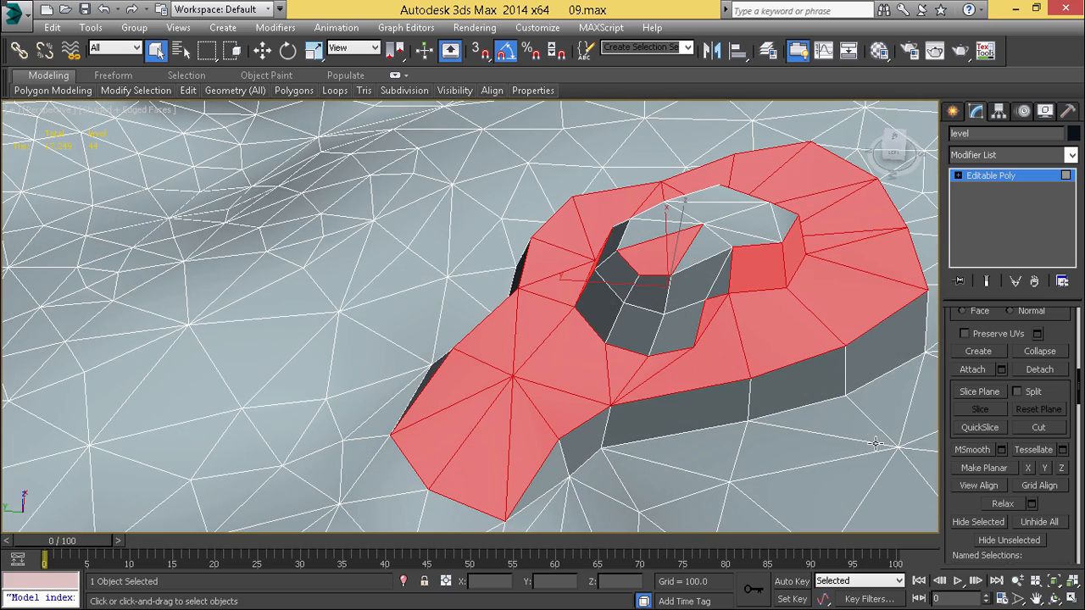
# Step: Apply MSmooth to the selected rock polygons with a smoothness of 0.7
pyautogui.click(1002, 449)
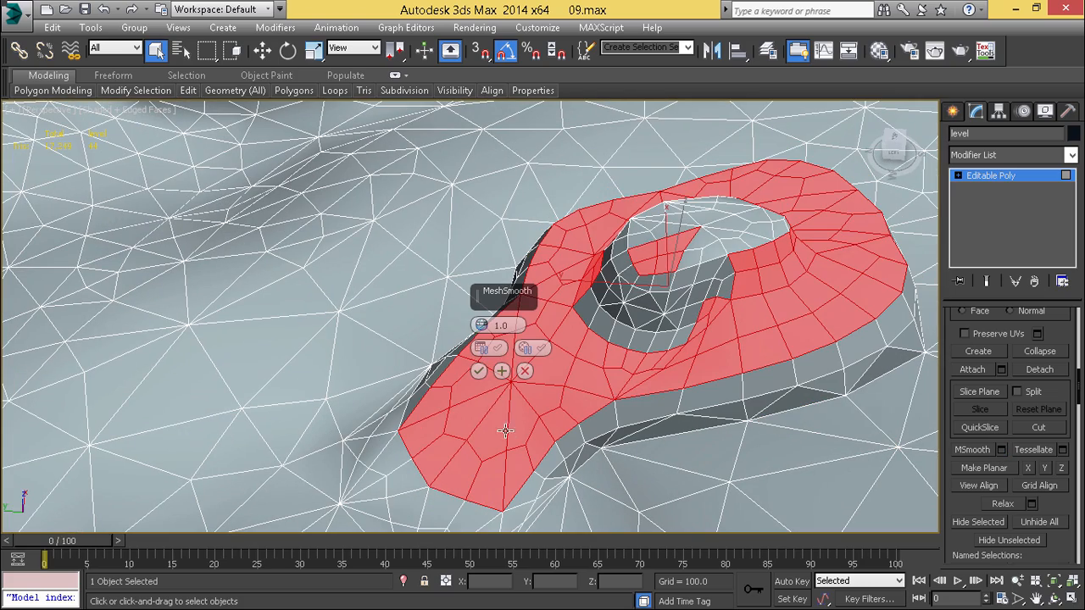
pyautogui.moveTo(502, 290); pyautogui.dragTo(345, 231)
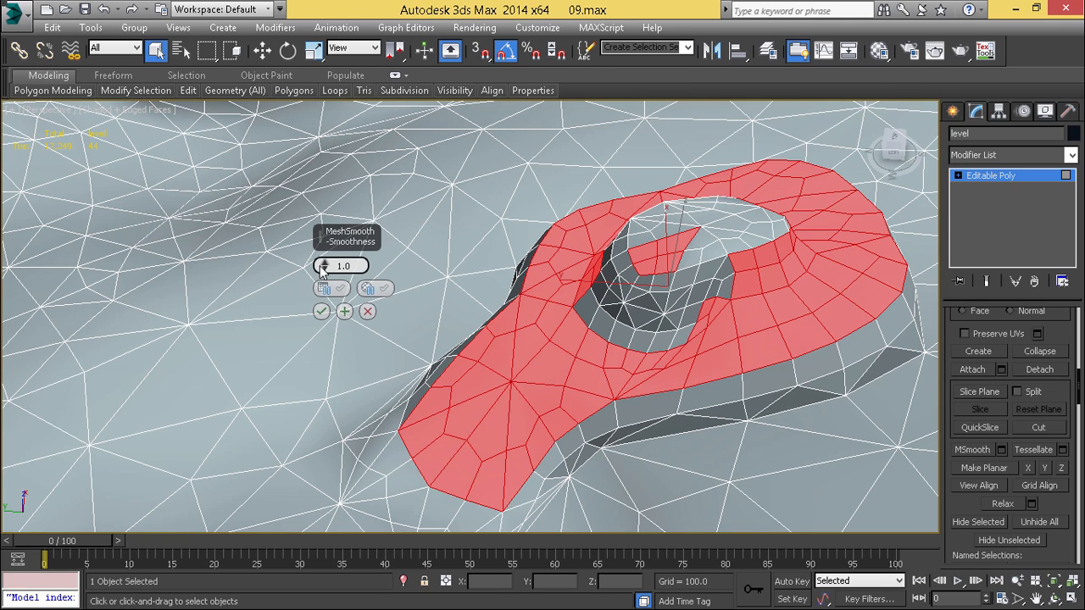
pyautogui.moveTo(323, 270); pyautogui.dragTo(330, 249)
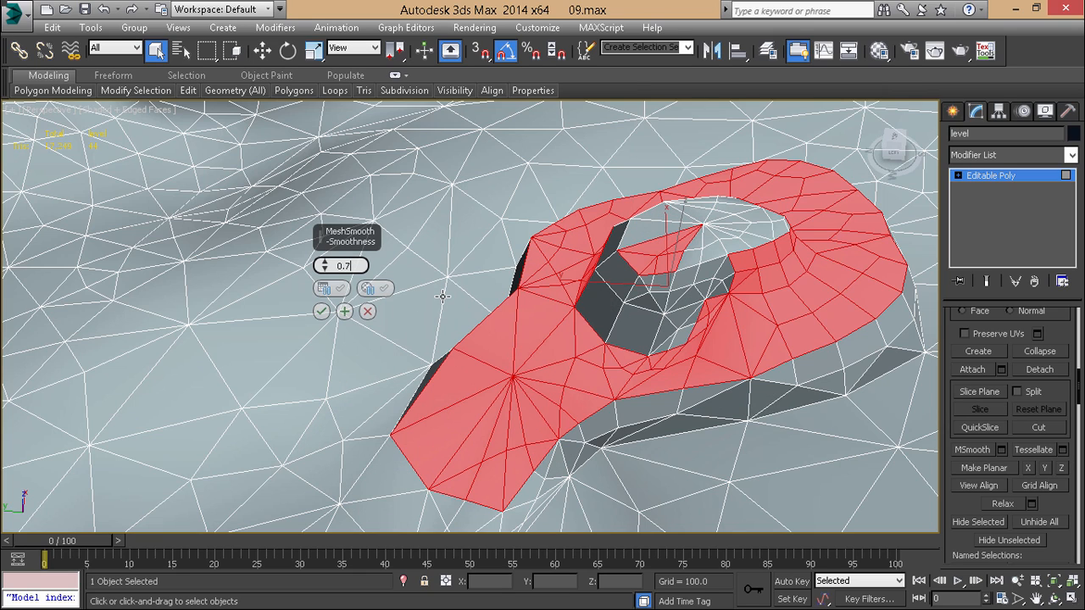
pyautogui.press('Return')
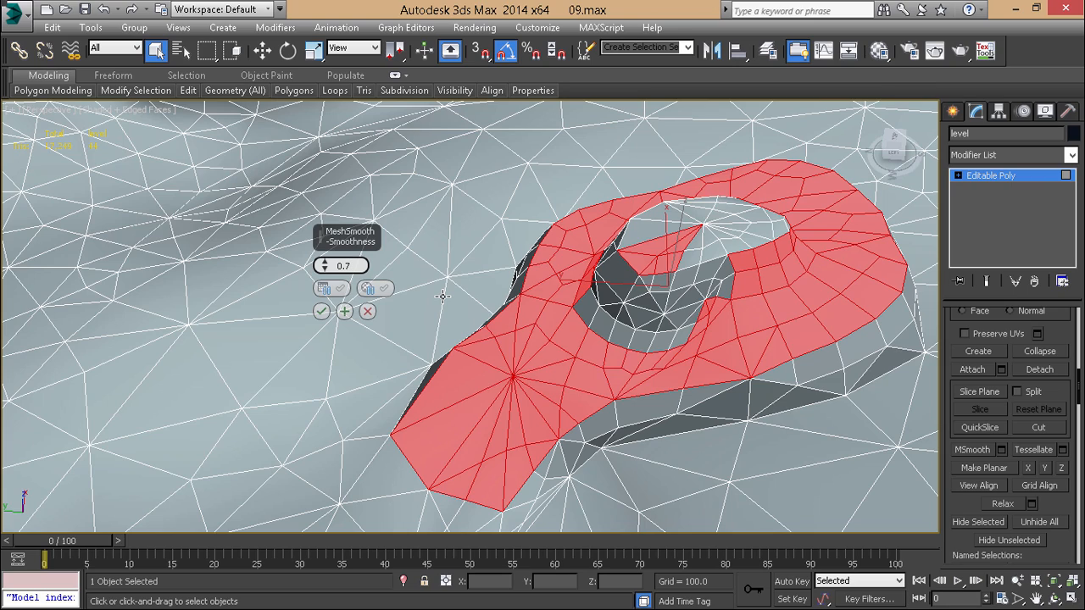
pyautogui.click(321, 312)
# Step: Inspect the smoothed rock's tiers and side walls with and without edged faces
pyautogui.moveTo(716, 410); pyautogui.dragTo(658, 327, button='middle')
pyautogui.click(657, 327)
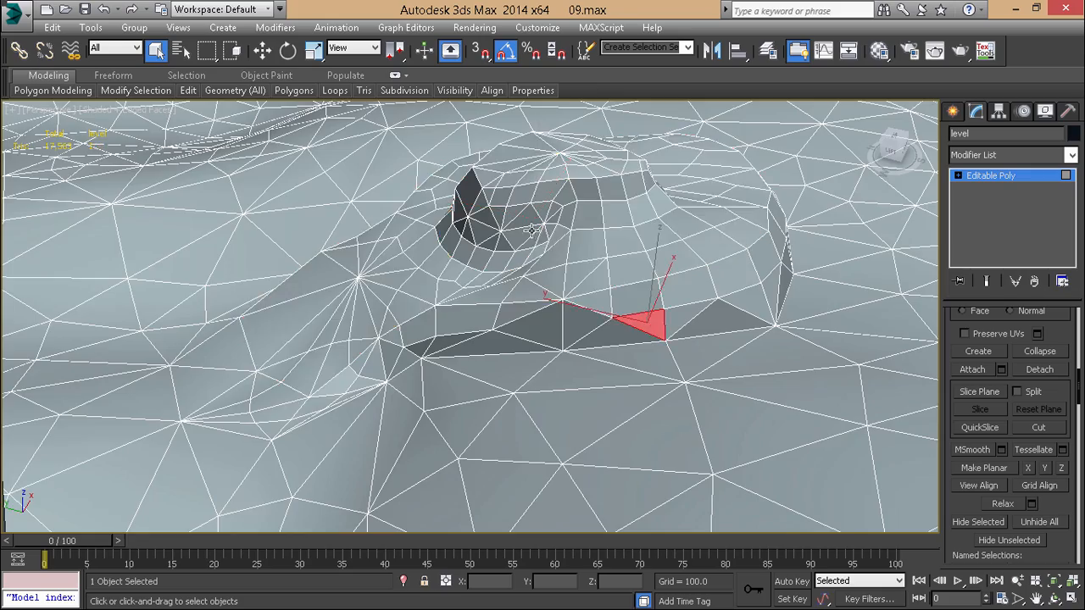
pyautogui.scroll(5, 531, 231)
pyautogui.keyDown('alt'); pyautogui.moveTo(552, 260); pyautogui.dragTo(556, 302, button='middle'); pyautogui.keyUp('alt')
pyautogui.scroll(-5, 546, 303)
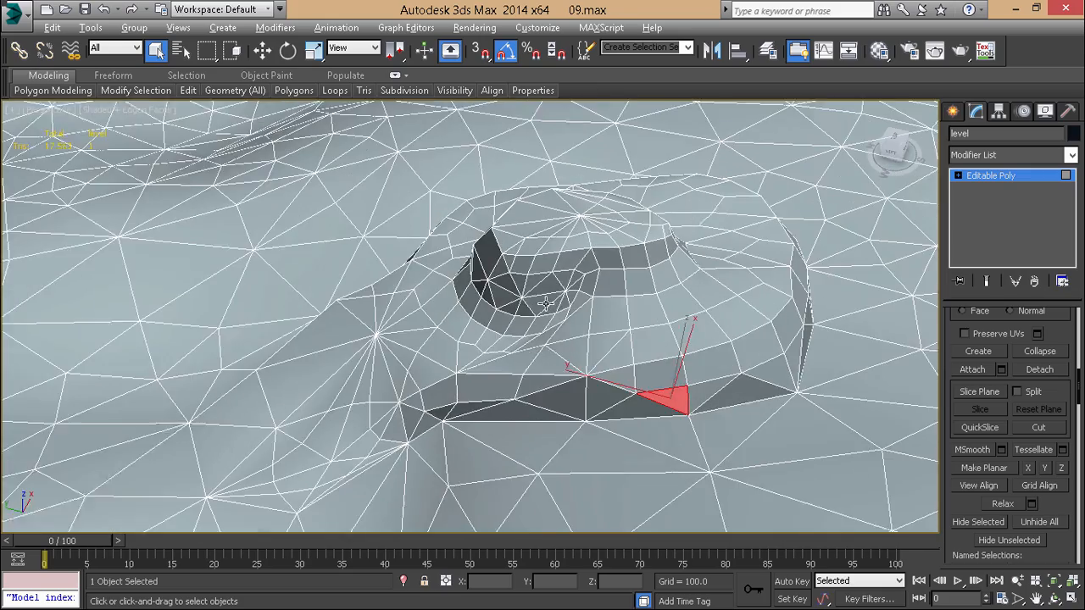
pyautogui.press('F4')
pyautogui.keyDown('alt'); pyautogui.moveTo(624, 317); pyautogui.dragTo(579, 329, button='middle'); pyautogui.keyUp('alt')
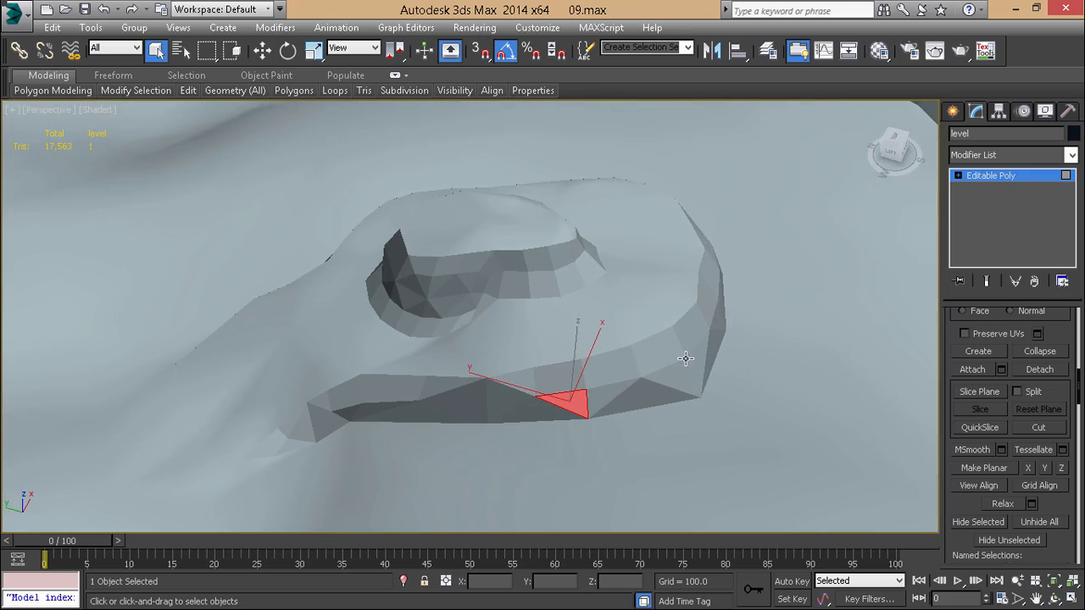
pyautogui.press('F4')
# Step: Remove the inner ring of edges on the second tier's top surface
pyautogui.moveTo(686, 358); pyautogui.dragTo(689, 420, button='middle')
pyautogui.scroll(5, 483, 271)
pyautogui.press('2')
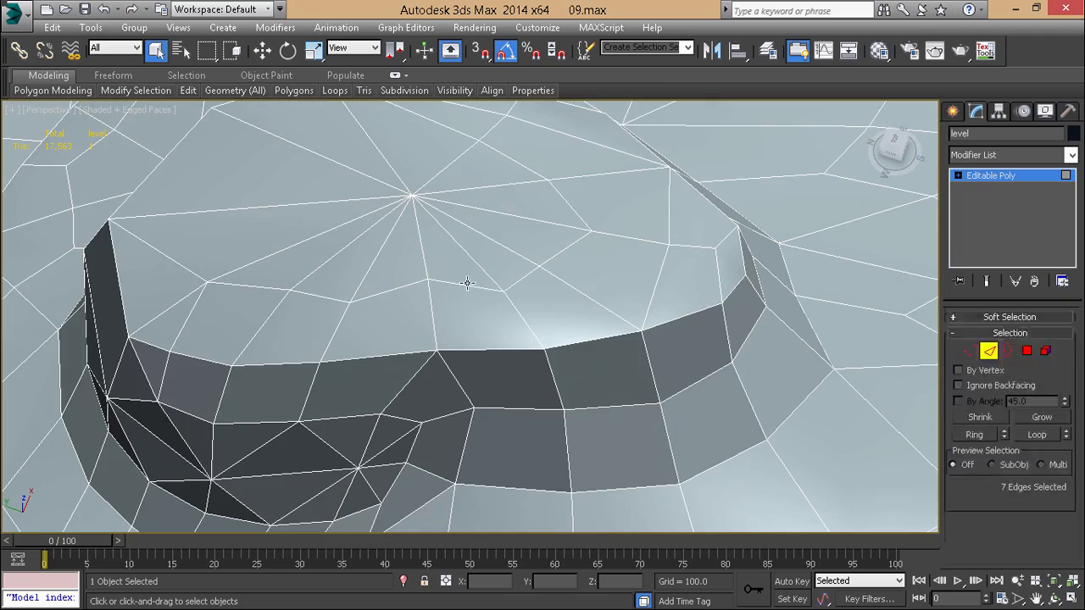
pyautogui.click(386, 284)
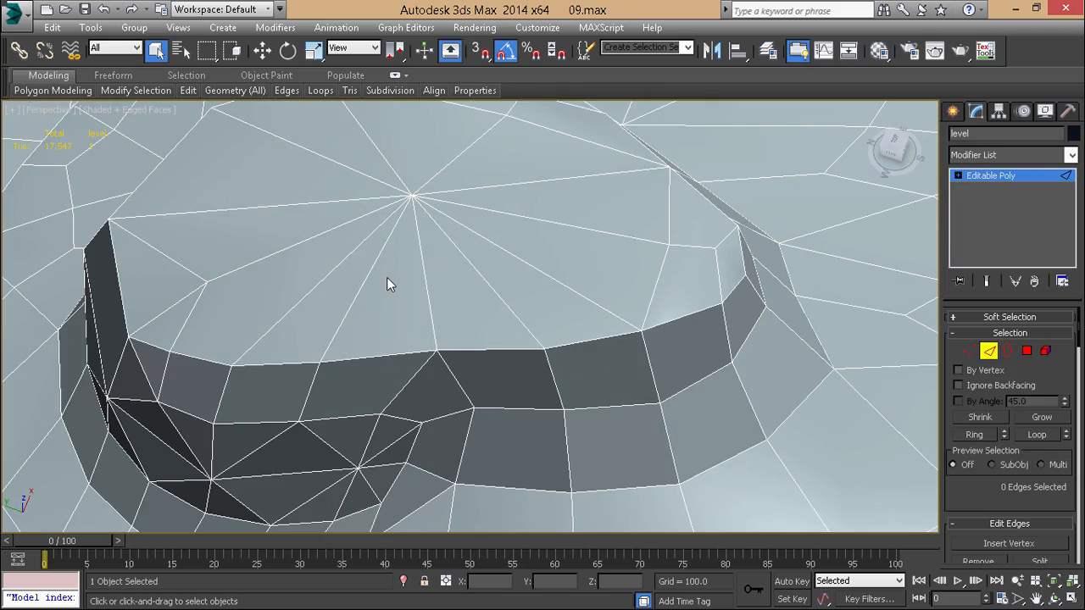
pyautogui.moveTo(386, 284)
pyautogui.mouseDown(button='middle')
pyautogui.moveTo(416, 327)
pyautogui.moveTo(416, 283)
pyautogui.moveTo(392, 279)
pyautogui.mouseUp(button='middle')
pyautogui.scroll(-5, 416, 327)
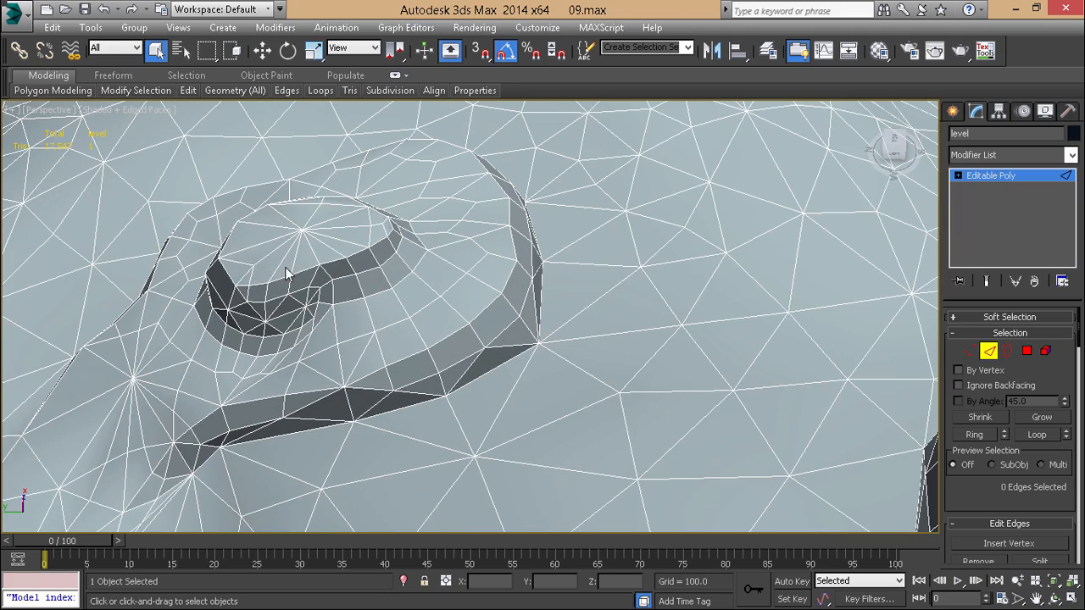
pyautogui.doubleClick(244, 262)
pyautogui.hotkey('ctrl', 'BackSpace')
# Step: Remove the extra row of edges across the second tier's narrow-end wall and undo the last few edits
pyautogui.keyDown('alt'); pyautogui.moveTo(242, 262); pyautogui.dragTo(544, 250, button='middle'); pyautogui.keyUp('alt')
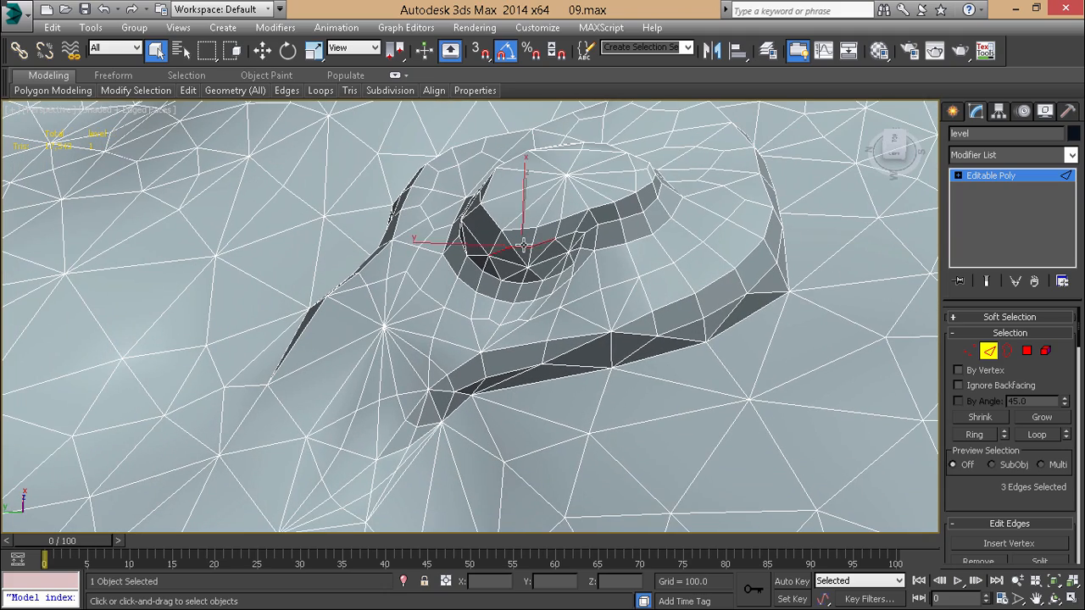
pyautogui.scroll(5, 522, 243)
pyautogui.scroll(-4, 547, 242)
pyautogui.keyDown('alt'); pyautogui.moveTo(545, 237); pyautogui.dragTo(575, 355, button='middle'); pyautogui.keyUp('alt')
pyautogui.hotkey('ctrl', 'z')
pyautogui.hotkey('ctrl', 'z')
pyautogui.hotkey('ctrl', 'z')
# Step: Cut a new edge between two vertices across the second tier's lower wall, beside the narrow end
pyautogui.click(539, 408)
pyautogui.press('z')
pyautogui.scroll(-5, 541, 405)
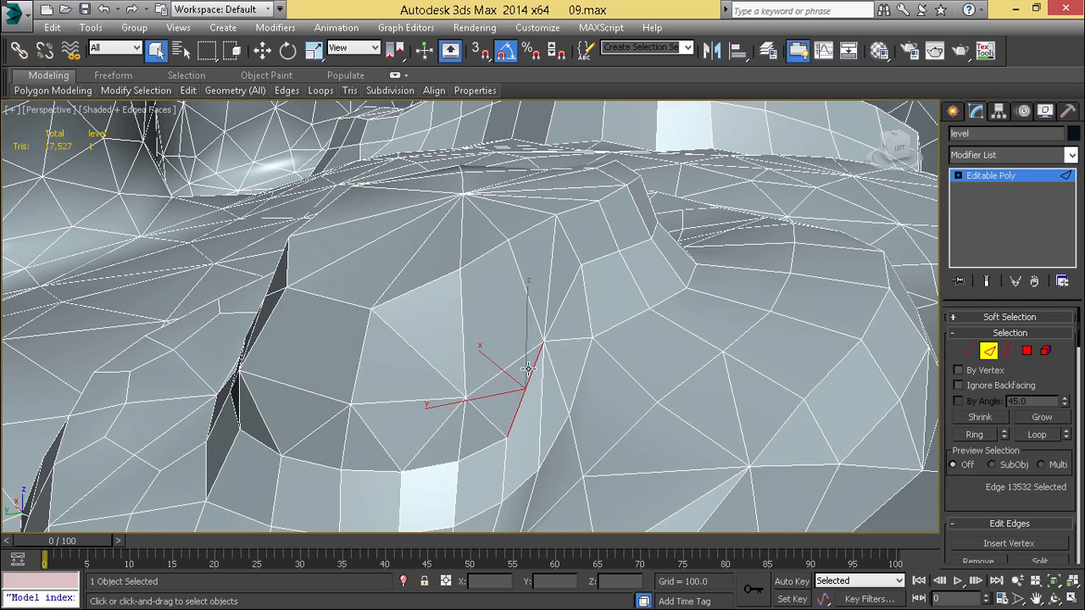
pyautogui.press('1')
pyautogui.rightClick(727, 242)
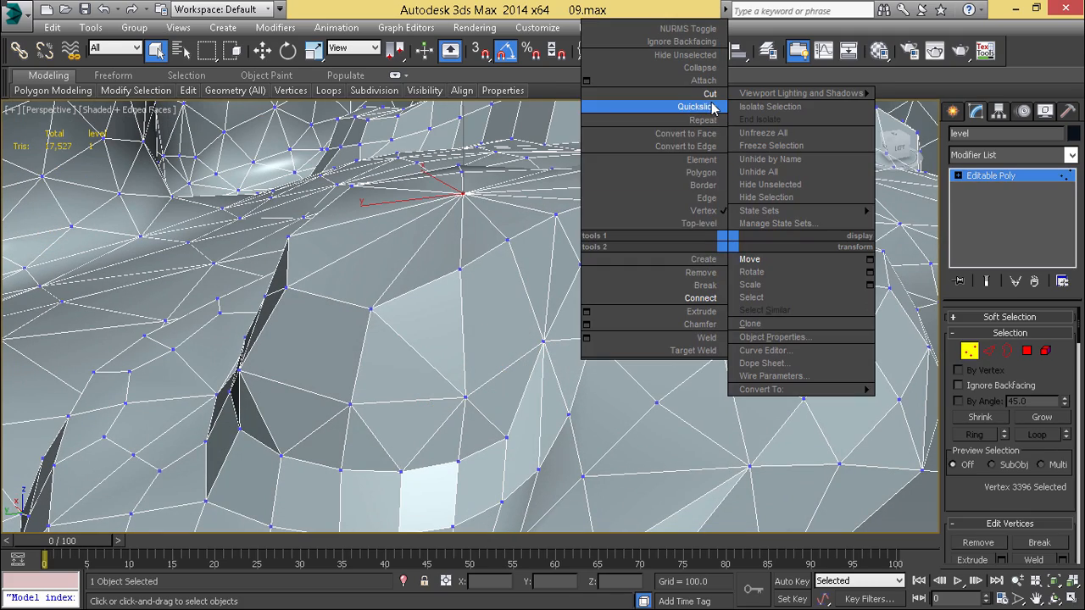
pyautogui.click(712, 108)
pyautogui.click(507, 437)
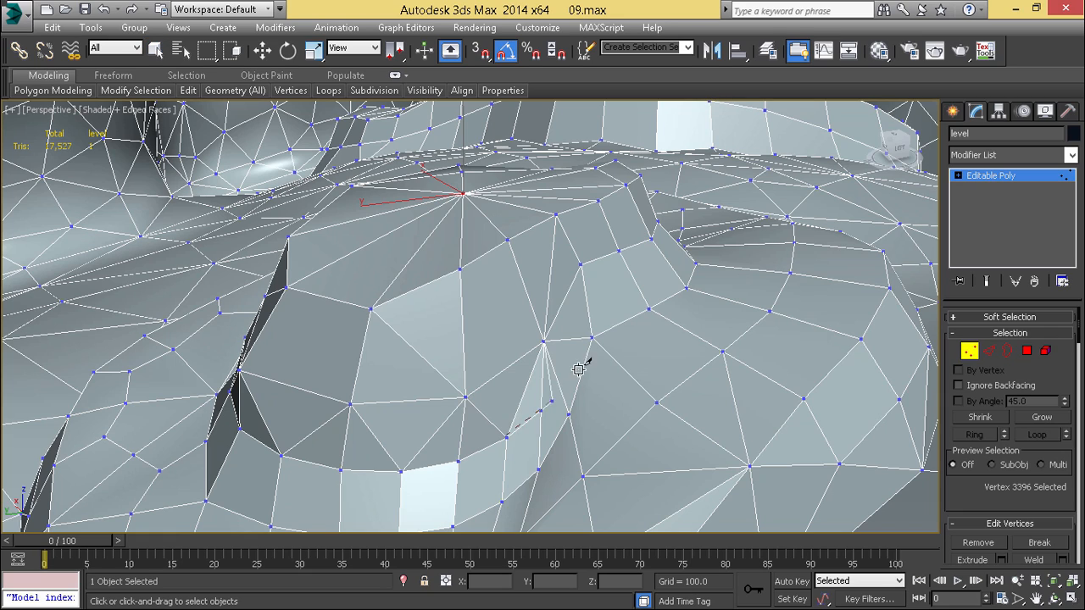
pyautogui.click(592, 338)
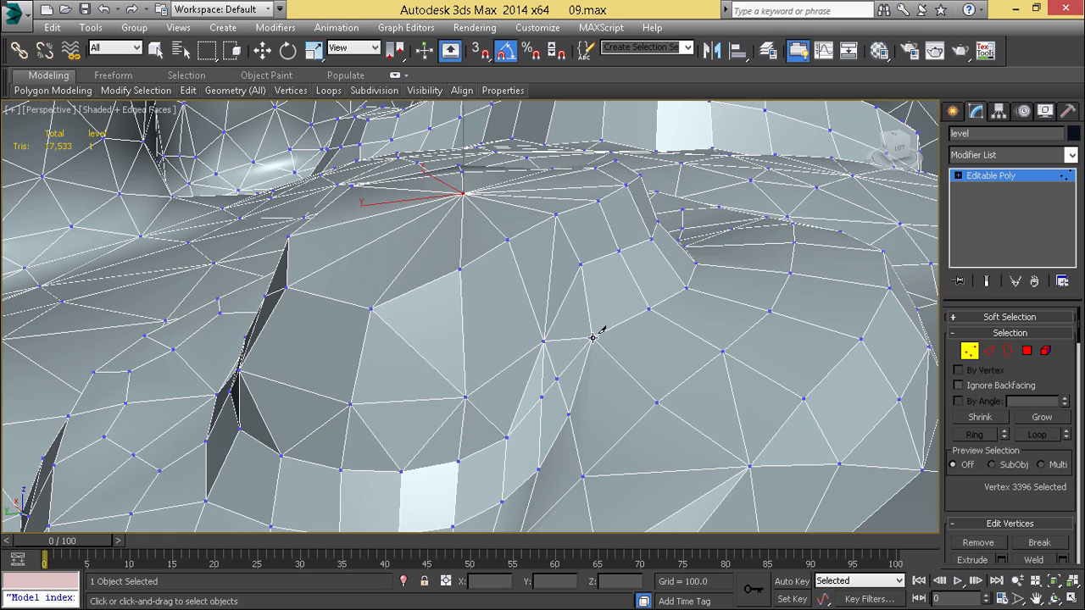
pyautogui.rightClick(552, 376)
# Step: Collapse the two vertices made by the cut into one and target weld the neighbouring wall vertex to it
pyautogui.moveTo(534, 368); pyautogui.dragTo(579, 414)
pyautogui.scroll(-5, 983, 462)
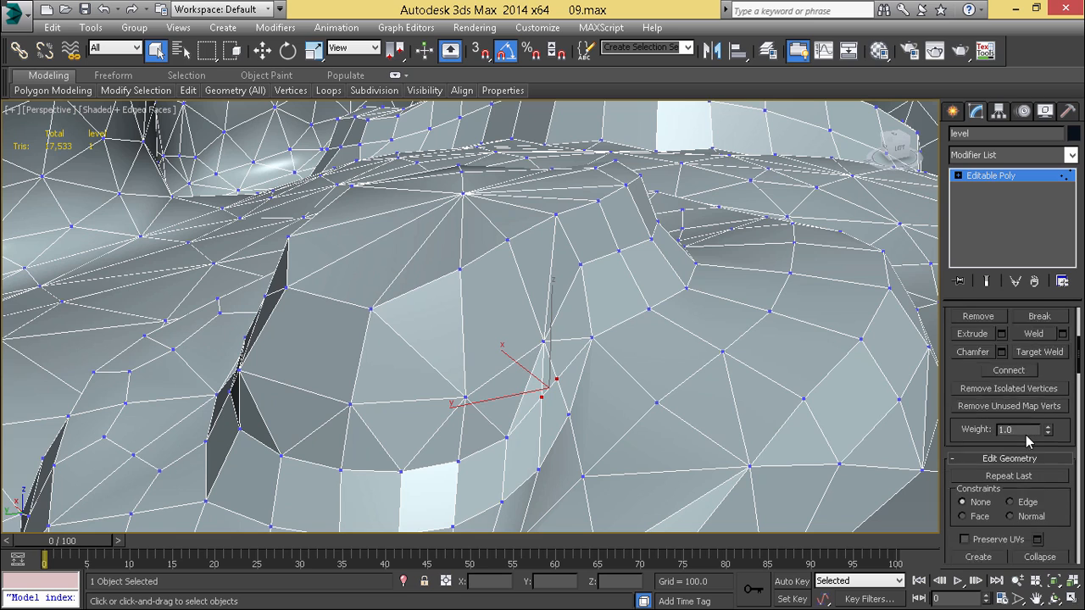
pyautogui.scroll(-3, 1027, 440)
pyautogui.click(1039, 484)
pyautogui.rightClick(775, 369)
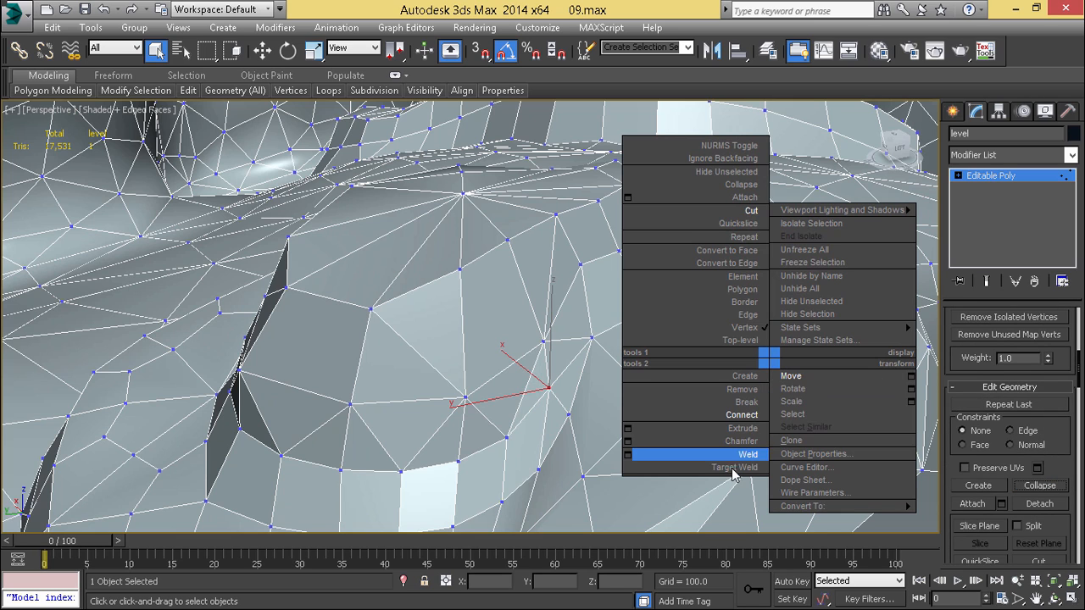
pyautogui.click(695, 473)
pyautogui.click(548, 387)
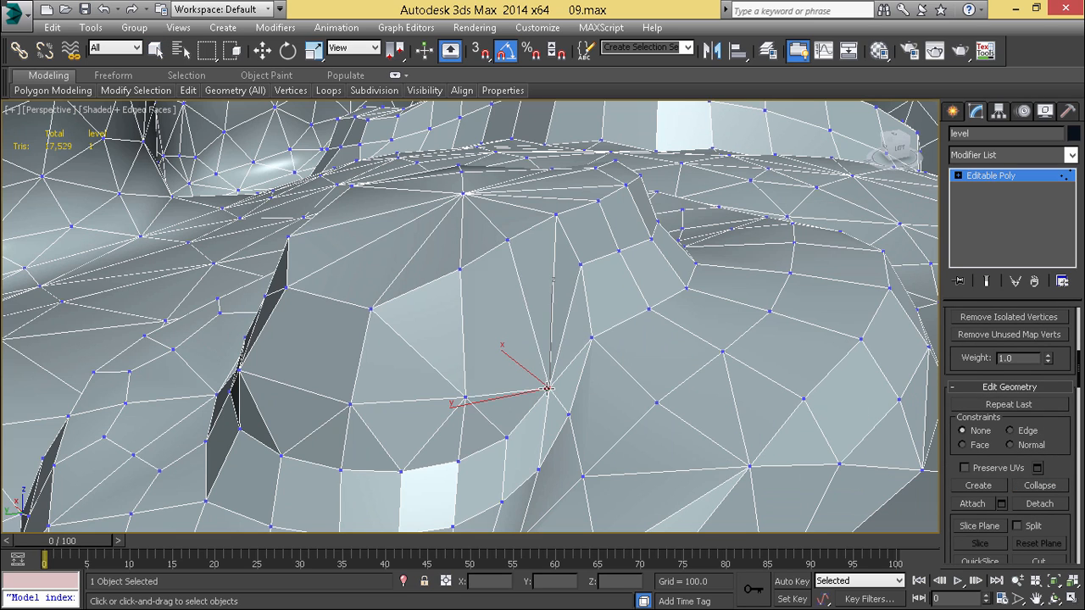
pyautogui.moveTo(582, 437); pyautogui.dragTo(573, 392, button='middle')
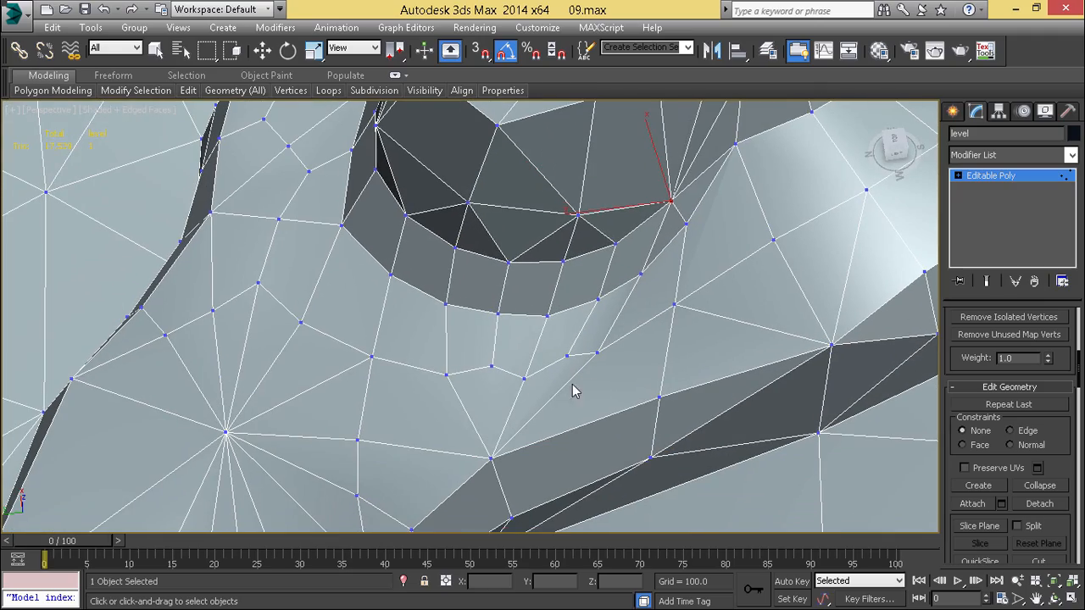
pyautogui.rightClick(502, 400)
# Step: Remove the surplus ring edges on the first tier's top near the second tier's narrow end
pyautogui.press('2')
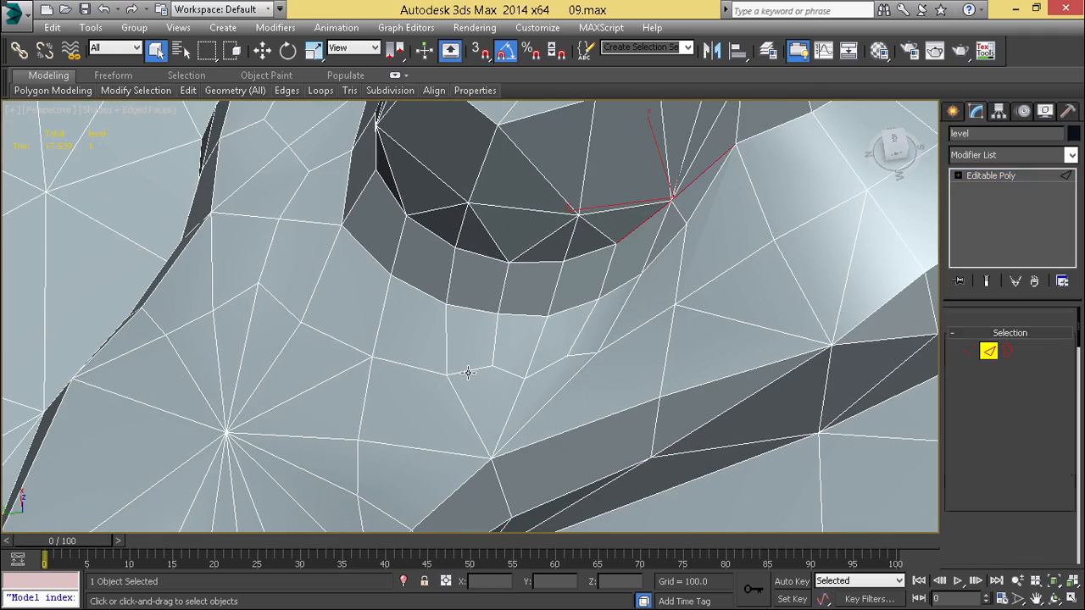
pyautogui.doubleClick(467, 371)
pyautogui.keyDown('alt'); pyautogui.moveTo(474, 375); pyautogui.dragTo(427, 425, button='middle'); pyautogui.keyUp('alt')
pyautogui.click(460, 375)
pyautogui.doubleClick(420, 453)
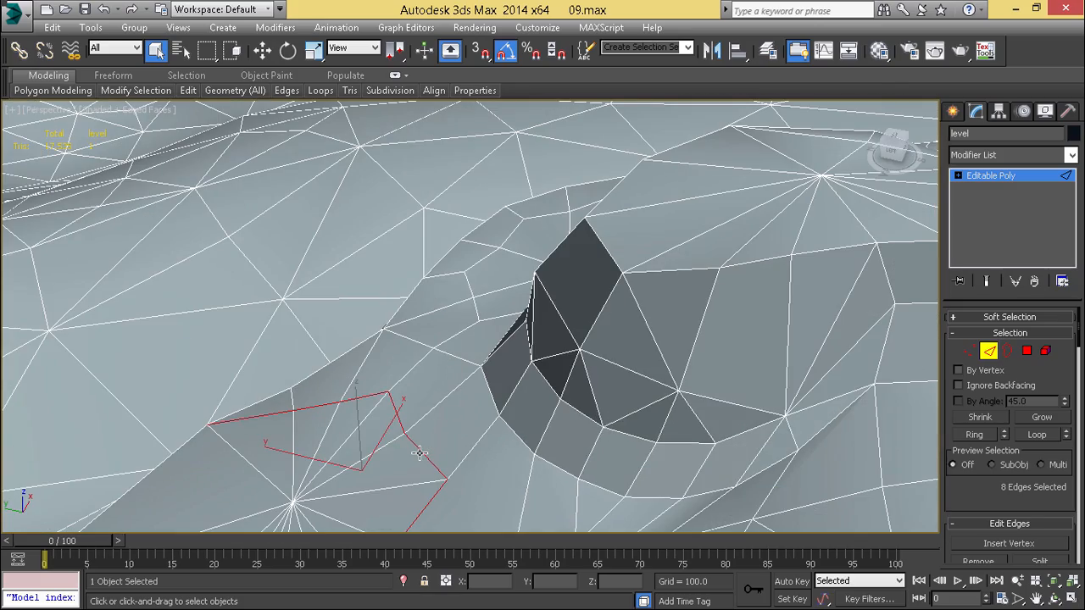
pyautogui.hotkey('ctrl', 'BackSpace')
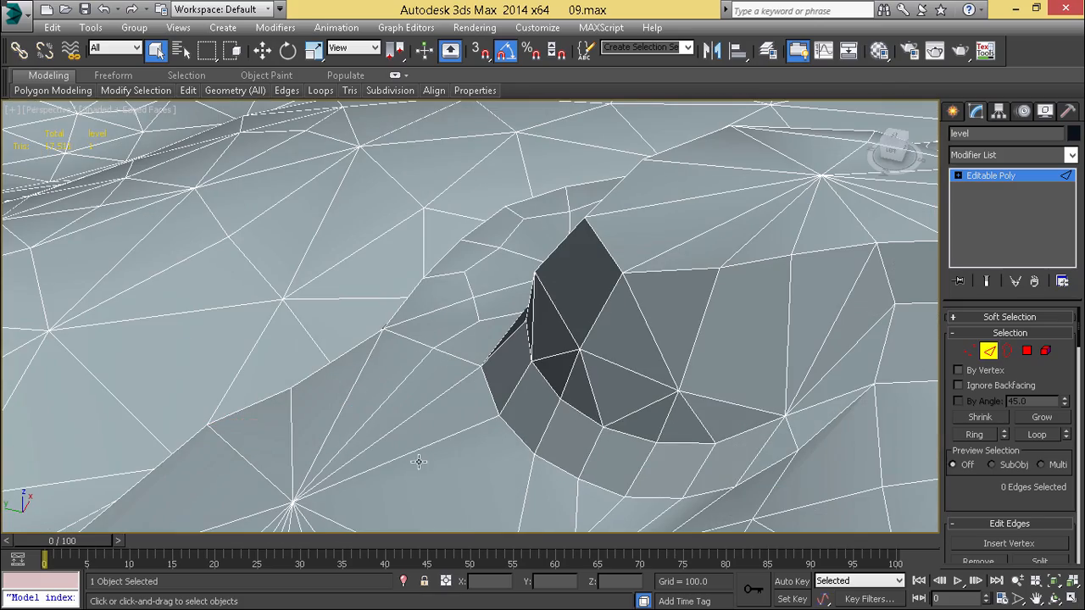
# Step: Remove five surplus edges on the first tier's top, between the second tier and the outer rim
pyautogui.keyDown('alt'); pyautogui.moveTo(418, 461); pyautogui.dragTo(414, 370, button='middle'); pyautogui.keyUp('alt')
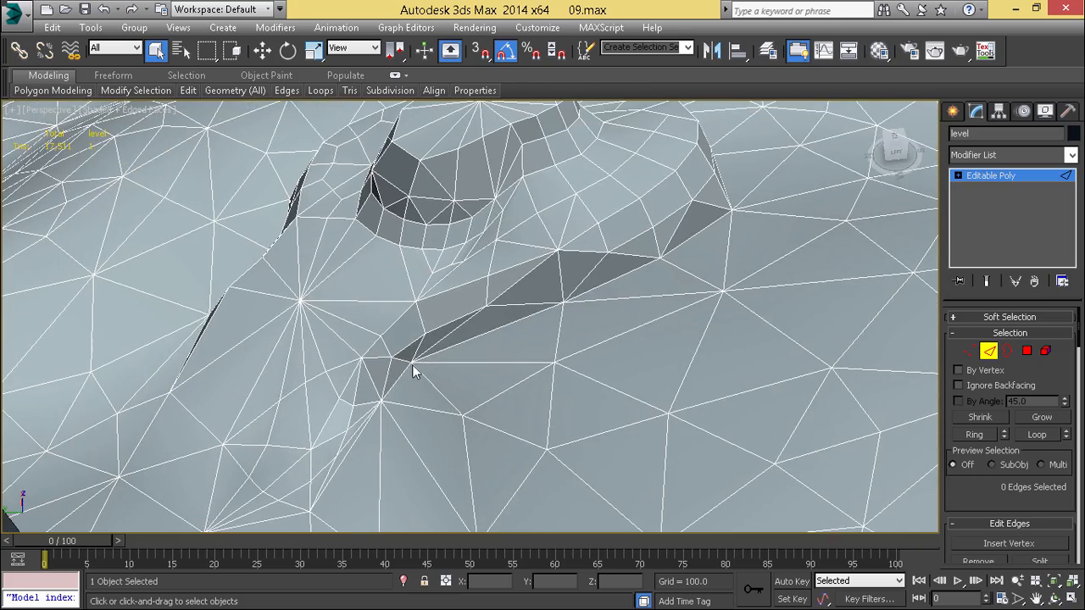
pyautogui.click(252, 299)
pyautogui.scroll(5, 254, 303)
pyautogui.keyDown('alt'); pyautogui.moveTo(254, 302); pyautogui.dragTo(298, 362, button='middle'); pyautogui.keyUp('alt')
pyautogui.keyDown('ctrl'); pyautogui.click(267, 293); pyautogui.keyUp('ctrl')
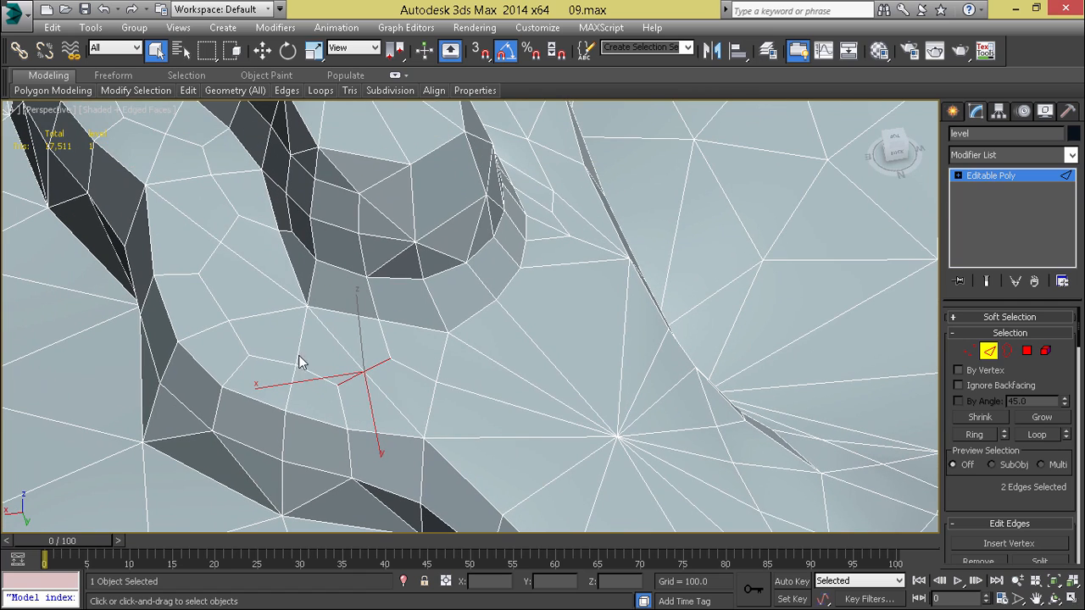
pyautogui.press('q')
pyautogui.keyDown('ctrl'); pyautogui.doubleClick(241, 341); pyautogui.keyUp('ctrl')
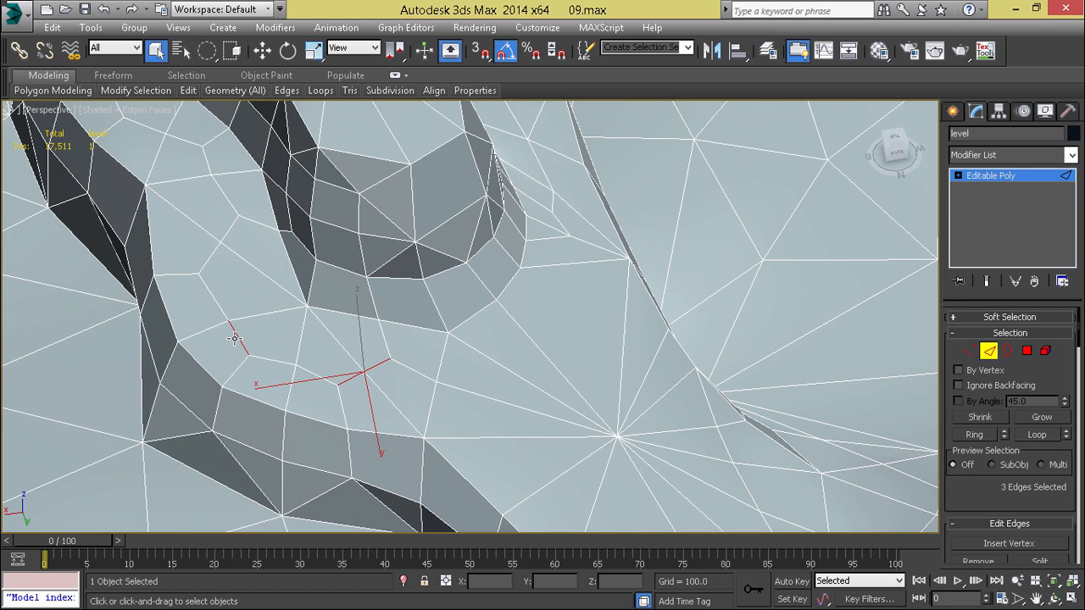
pyautogui.keyDown('ctrl'); pyautogui.click(286, 361); pyautogui.keyUp('ctrl')
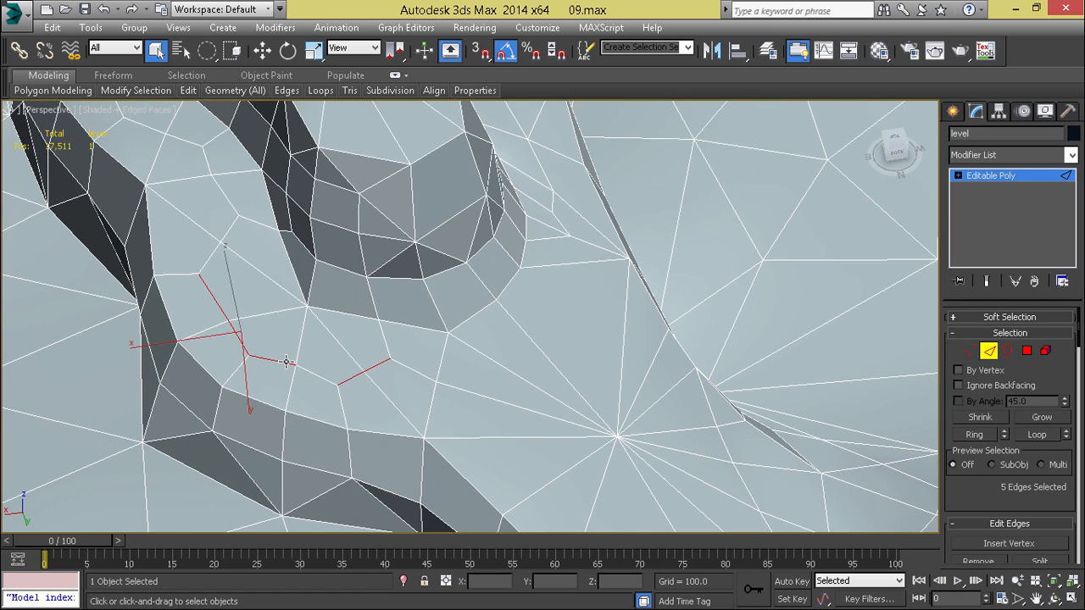
pyautogui.hotkey('ctrl', 'BackSpace')
# Step: Select the surplus ring edges on the first tier's top along one side of the second tier, towards the wide end
pyautogui.moveTo(216, 250); pyautogui.dragTo(294, 351, button='middle')
pyautogui.scroll(-2, 290, 356)
pyautogui.doubleClick(230, 262)
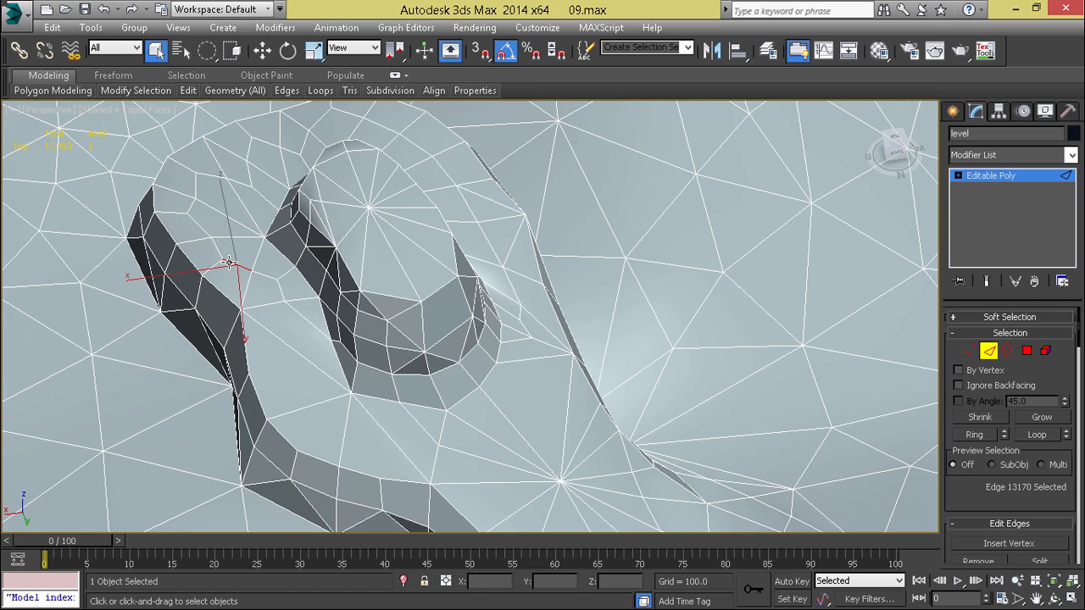
pyautogui.keyDown('ctrl'); pyautogui.doubleClick(198, 200); pyautogui.keyUp('ctrl')
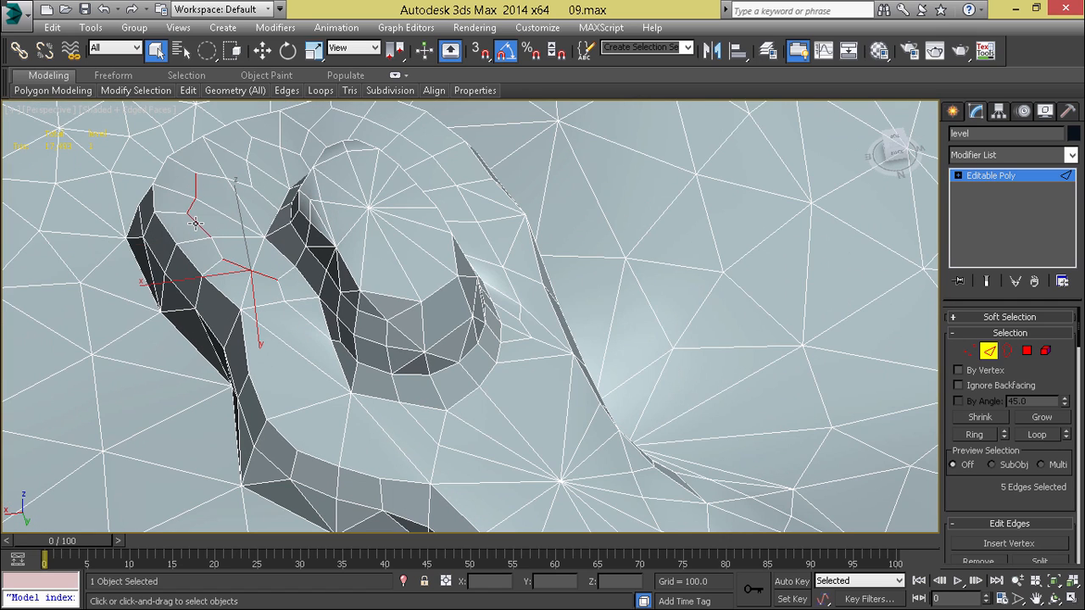
pyautogui.keyDown('ctrl'); pyautogui.click(214, 243); pyautogui.keyUp('ctrl')
pyautogui.keyDown('ctrl'); pyautogui.click(212, 177); pyautogui.keyUp('ctrl')
pyautogui.keyDown('ctrl'); pyautogui.click(239, 183); pyautogui.keyUp('ctrl')
pyautogui.keyDown('ctrl'); pyautogui.click(249, 173); pyautogui.keyUp('ctrl')
pyautogui.keyDown('ctrl'); pyautogui.click(250, 150); pyautogui.keyUp('ctrl')
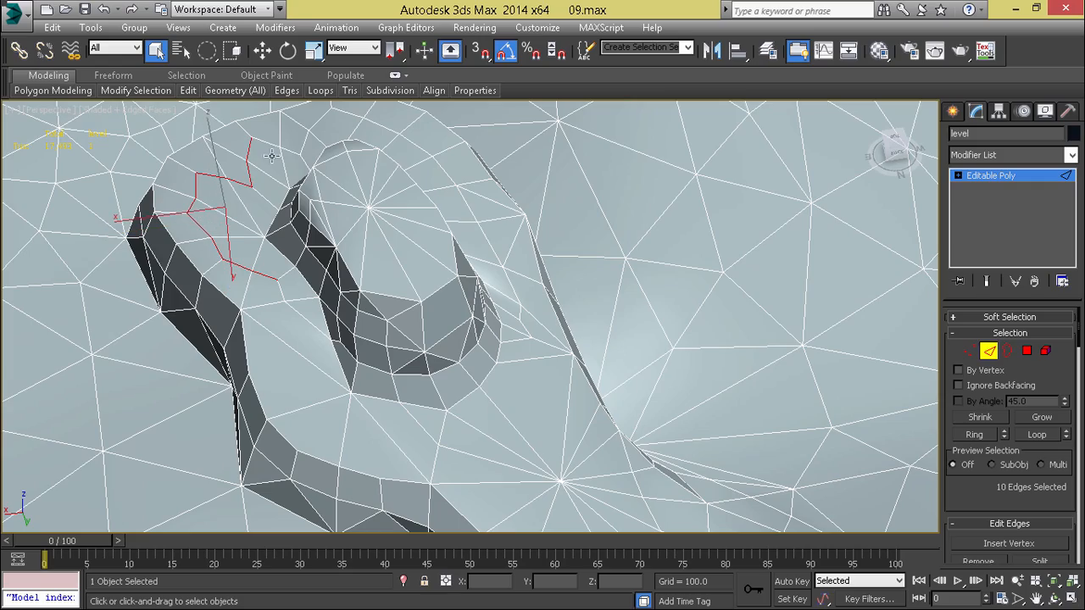
# Step: Add the rest of the surplus ring edges around the second tier to the selection and remove them all
pyautogui.keyDown('ctrl'); pyautogui.doubleClick(291, 149); pyautogui.keyUp('ctrl')
pyautogui.keyDown('ctrl'); pyautogui.click(306, 139); pyautogui.keyUp('ctrl')
pyautogui.keyDown('ctrl'); pyautogui.click(320, 121); pyautogui.keyUp('ctrl')
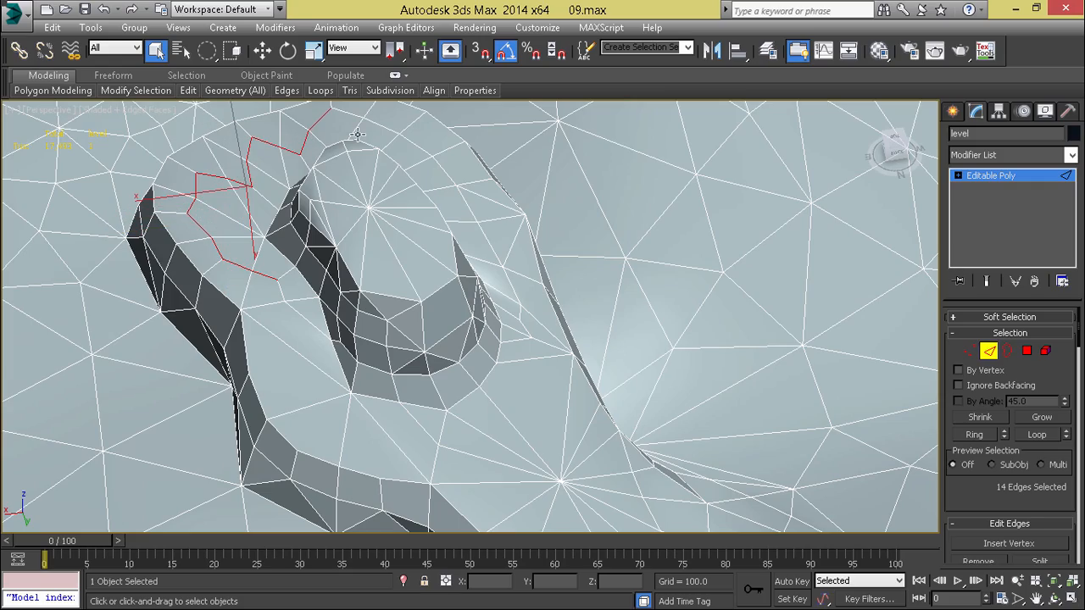
pyautogui.keyDown('ctrl'); pyautogui.doubleClick(379, 121); pyautogui.keyUp('ctrl')
pyautogui.scroll(-5, 554, 217)
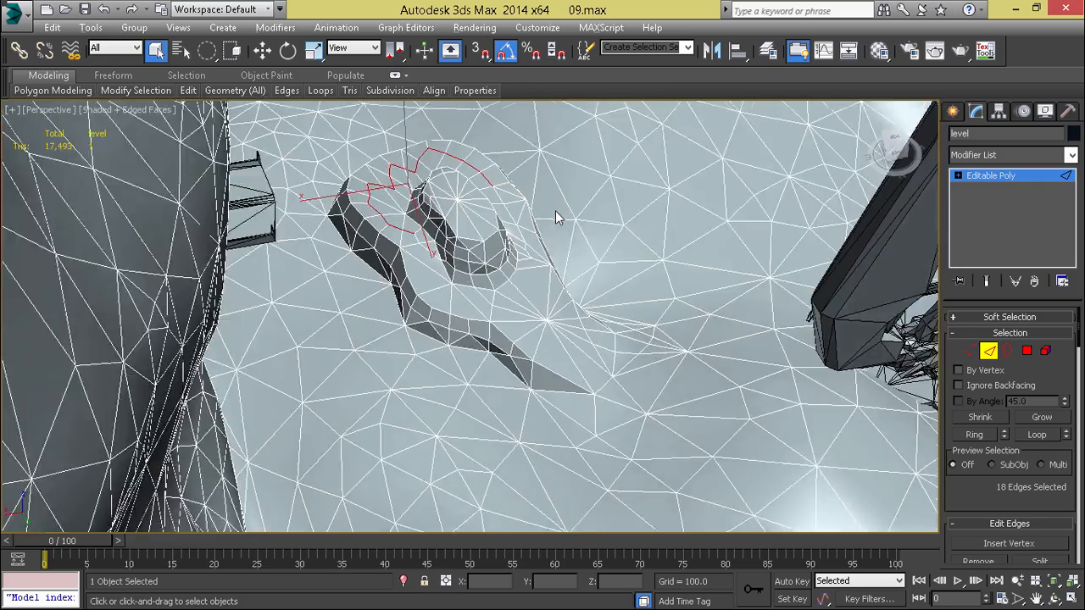
pyautogui.keyDown('alt'); pyautogui.moveTo(555, 217); pyautogui.dragTo(463, 215, button='middle'); pyautogui.keyUp('alt')
pyautogui.scroll(3, 464, 222)
pyautogui.keyDown('ctrl'); pyautogui.click(430, 261); pyautogui.keyUp('ctrl')
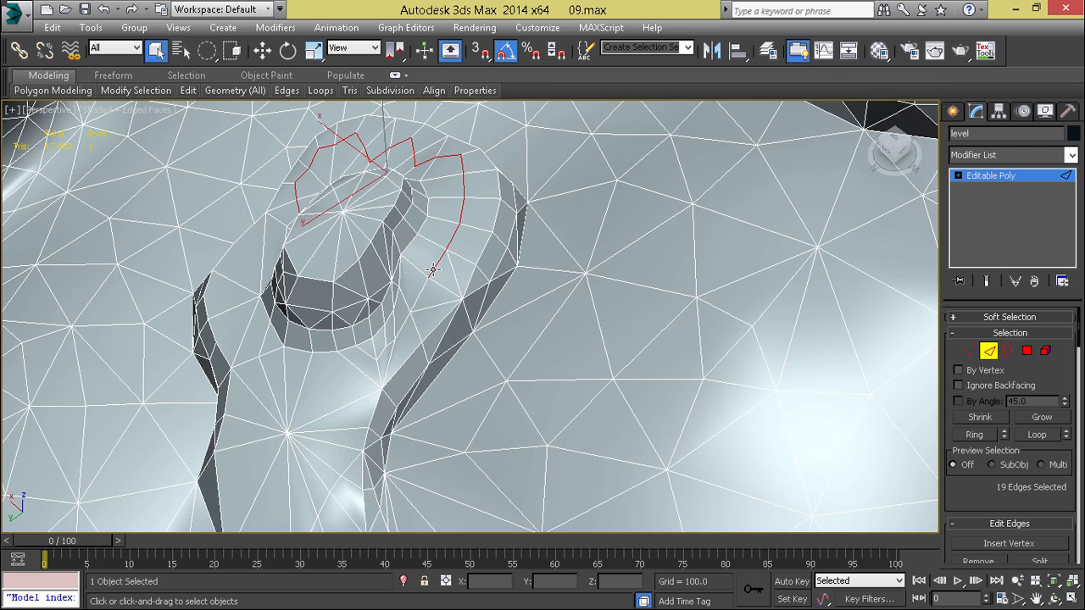
pyautogui.keyDown('ctrl'); pyautogui.click(406, 320); pyautogui.keyUp('ctrl')
pyautogui.scroll(5, 407, 320)
# Step: Remove the short surplus edges between the second tier's wide end and the first tier's rim
pyautogui.click(379, 361)
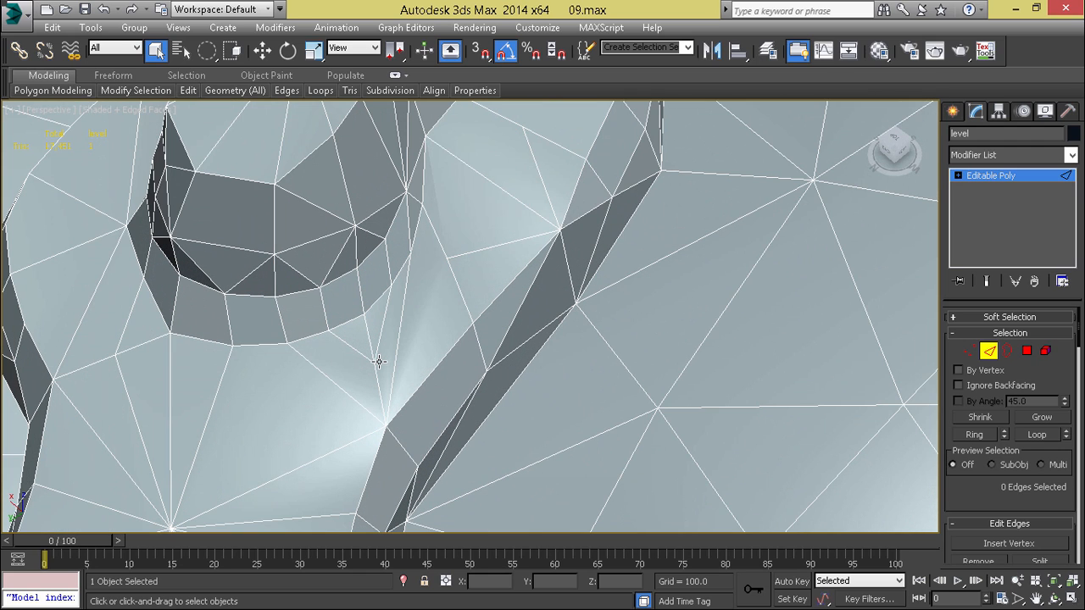
pyautogui.click(356, 351)
pyautogui.keyDown('ctrl'); pyautogui.click(382, 332); pyautogui.keyUp('ctrl')
pyautogui.hotkey('ctrl', 'BackSpace')
pyautogui.click(528, 239)
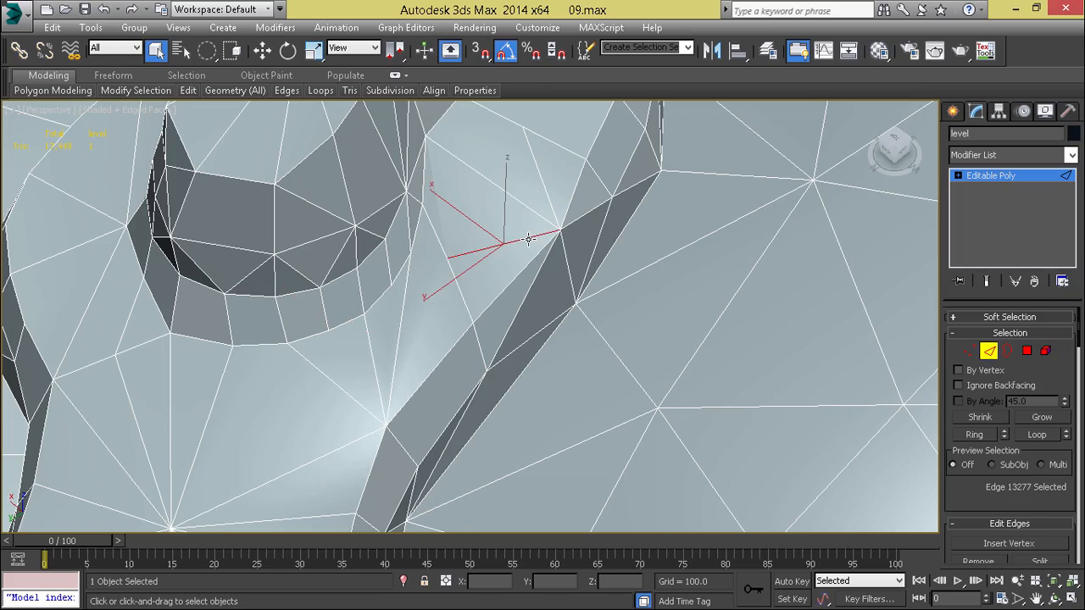
pyautogui.hotkey('ctrl', 'BackSpace')
pyautogui.scroll(-4, 514, 261)
pyautogui.keyDown('alt'); pyautogui.moveTo(514, 261); pyautogui.dragTo(514, 322, button='middle'); pyautogui.keyUp('alt')
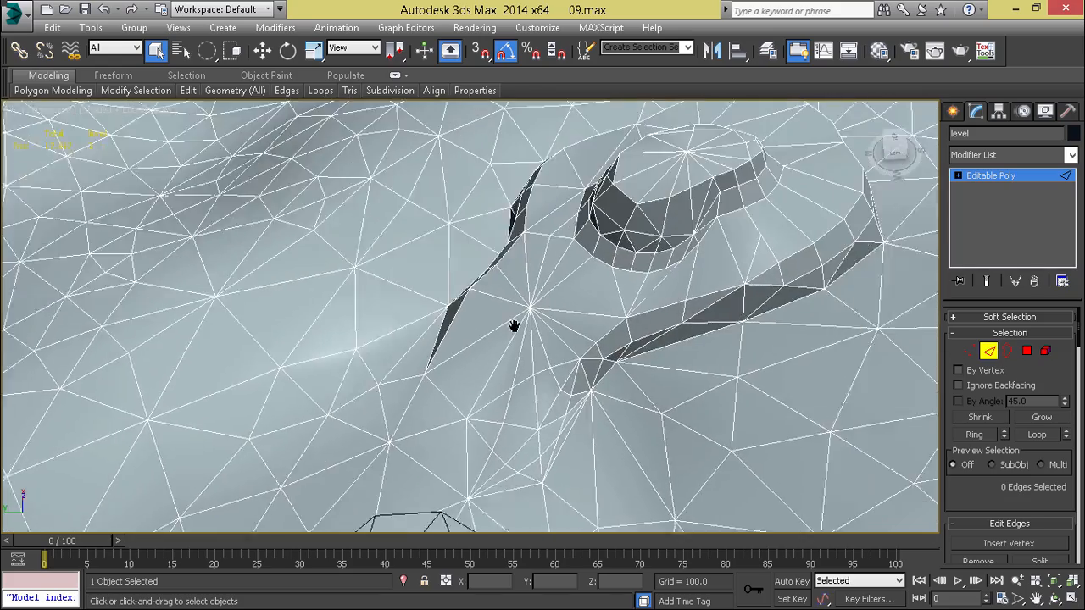
pyautogui.scroll(5, 562, 286)
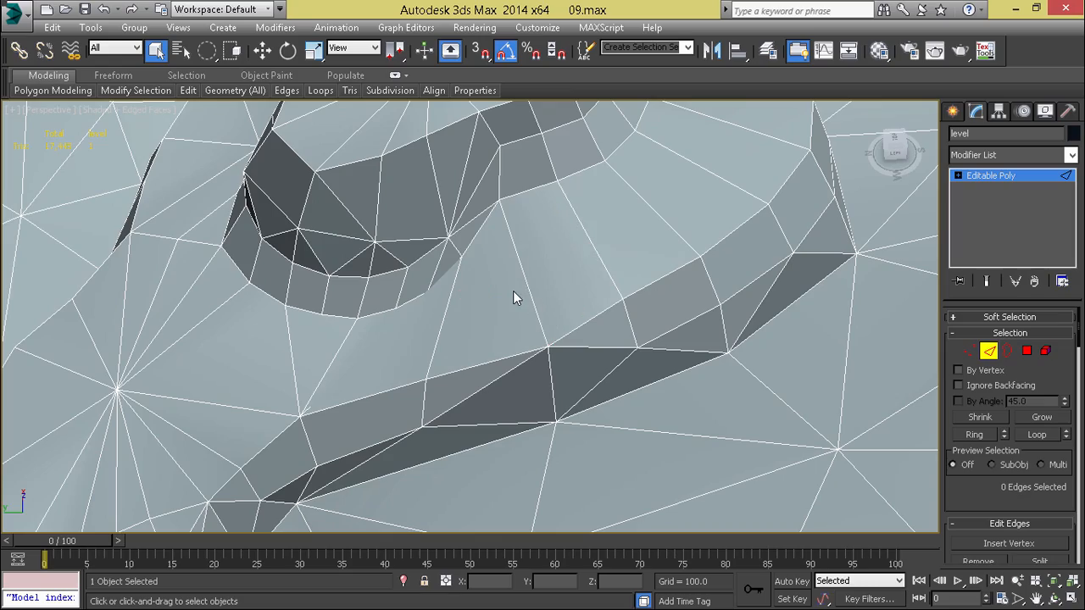
# Step: Switch to vertex editing near the short edge on the second tier's top and set the selection region to rectangular
pyautogui.scroll(-4, 513, 296)
pyautogui.keyDown('alt'); pyautogui.moveTo(513, 296); pyautogui.dragTo(593, 273, button='middle'); pyautogui.keyUp('alt')
pyautogui.click(669, 295)
pyautogui.press('z')
pyautogui.scroll(-2, 667, 296)
pyautogui.scroll(-4, 597, 306)
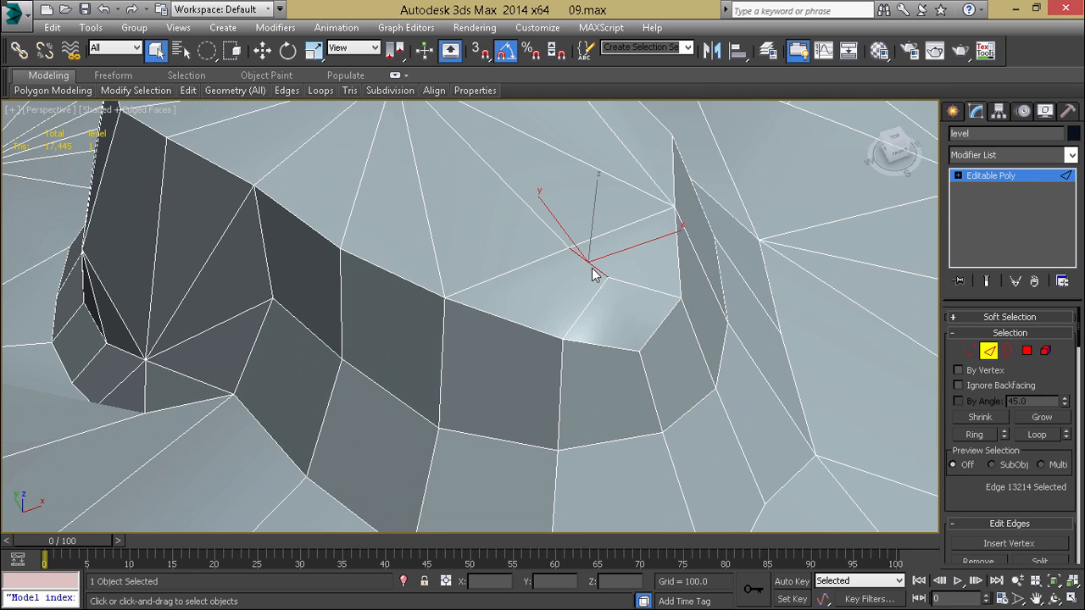
pyautogui.press('1')
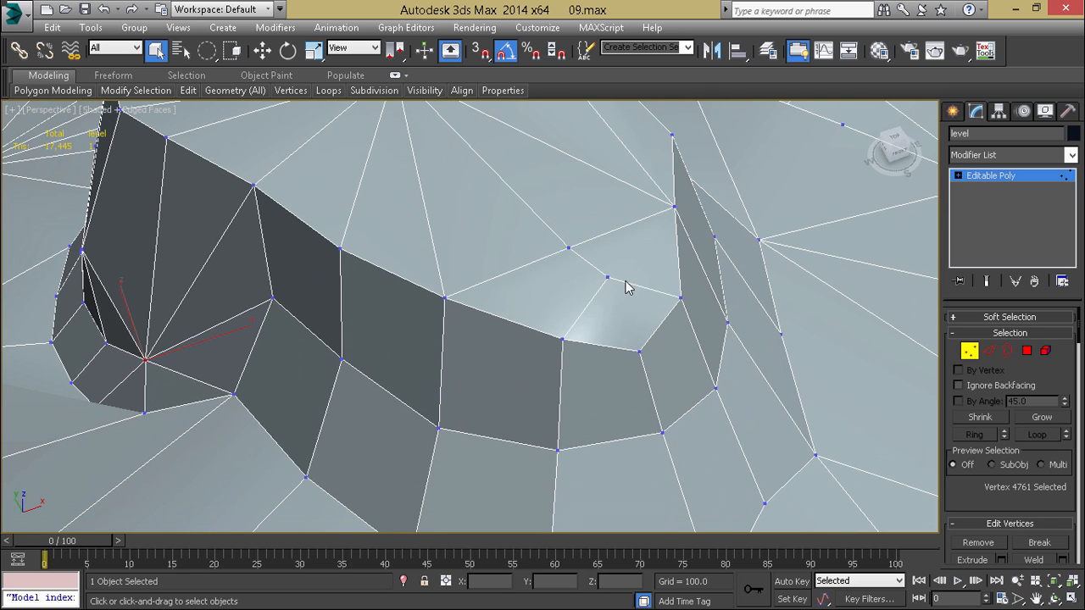
pyautogui.moveTo(621, 287); pyautogui.dragTo(497, 233)
pyautogui.click(558, 257)
pyautogui.press('q')
pyautogui.press('q')
pyautogui.press('q')
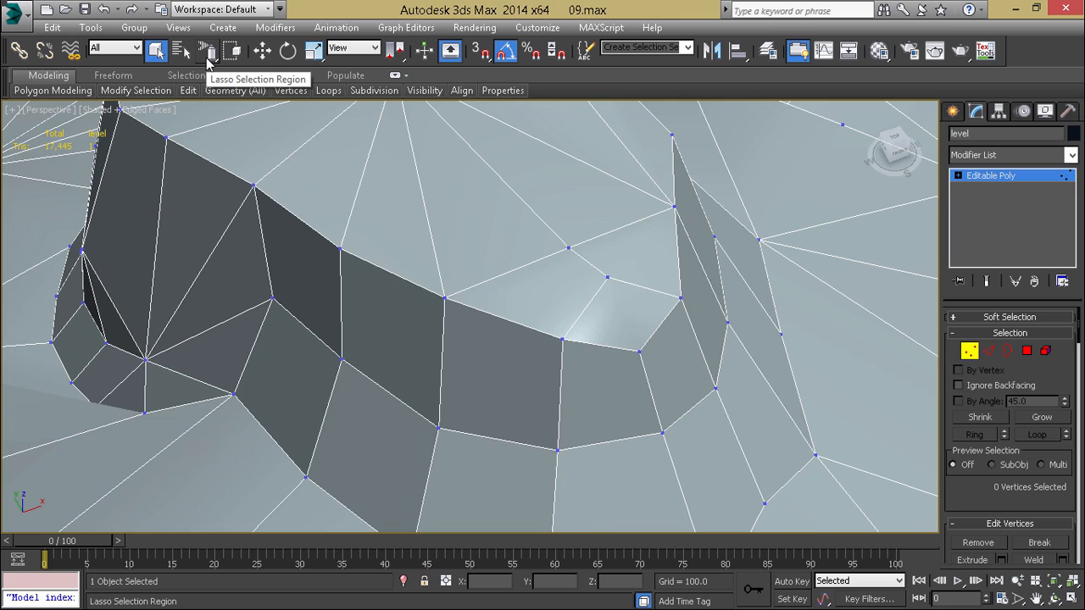
pyautogui.press('q')
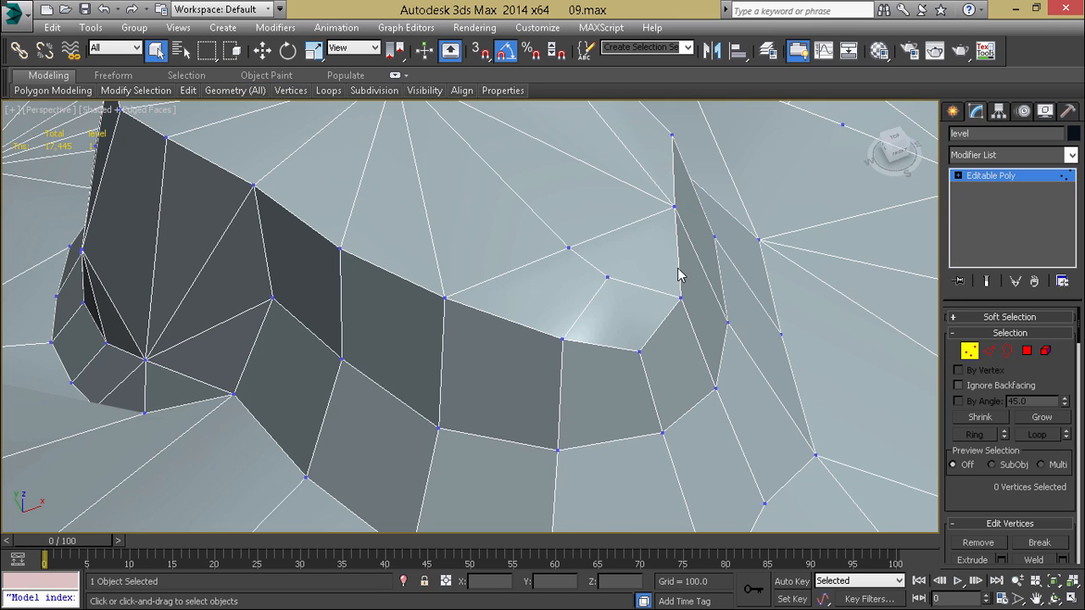
# Step: Collapse the two close vertices on the second tier's top into one
pyautogui.moveTo(546, 238); pyautogui.dragTo(546, 238)
pyautogui.scroll(-10, 1017, 407)
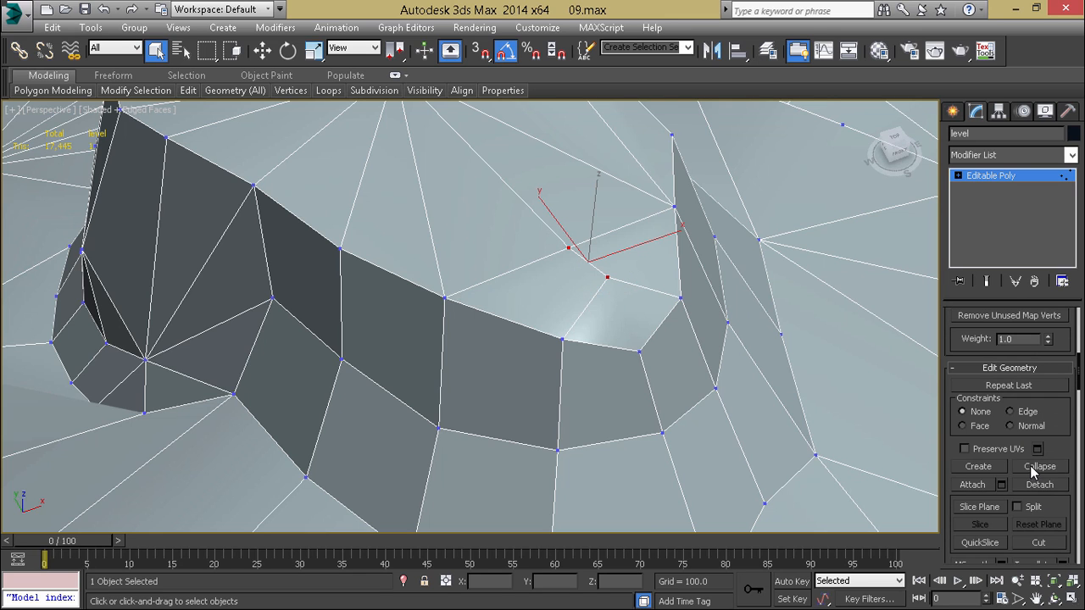
pyautogui.click(1040, 466)
# Step: Target weld the surplus vertex at the foot of the second tier's wall to its neighbour
pyautogui.keyDown('alt'); pyautogui.moveTo(854, 464); pyautogui.dragTo(780, 254, button='middle'); pyautogui.keyUp('alt')
pyautogui.keyDown('alt'); pyautogui.moveTo(522, 356); pyautogui.dragTo(492, 322, button='middle'); pyautogui.keyUp('alt')
pyautogui.rightClick(488, 310)
pyautogui.click(431, 419)
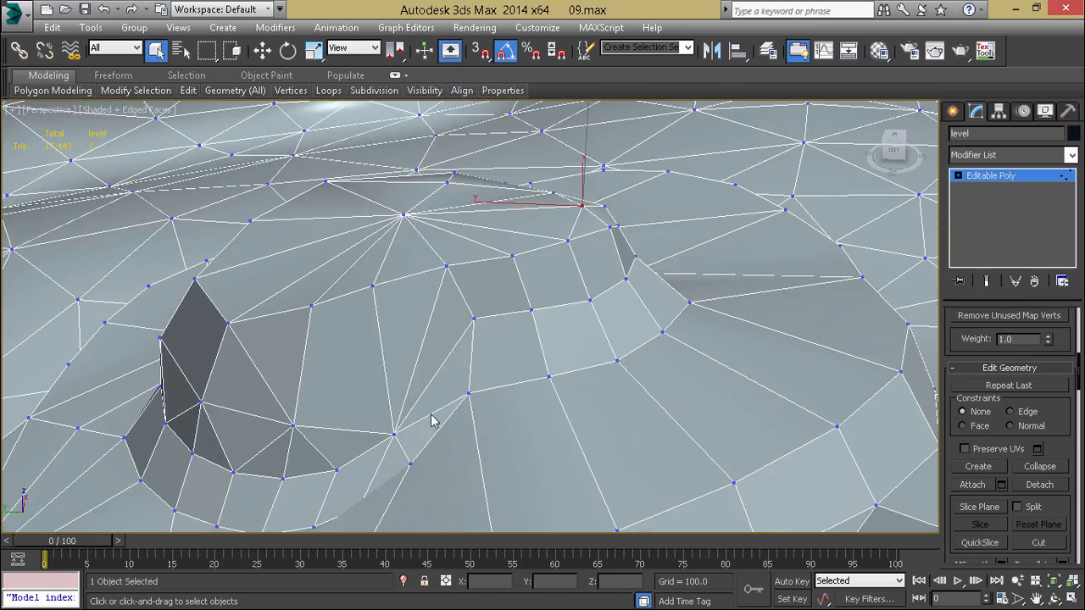
pyautogui.click(467, 394)
pyautogui.moveTo(502, 375)
pyautogui.mouseDown(button='middle')
pyautogui.moveTo(596, 348)
pyautogui.moveTo(586, 356)
pyautogui.moveTo(596, 316)
pyautogui.moveTo(509, 395)
pyautogui.mouseUp(button='middle')
# Step: Collapse two pairs of neighbouring vertices along the outer base ring at the second tier's wide end
pyautogui.press('q')
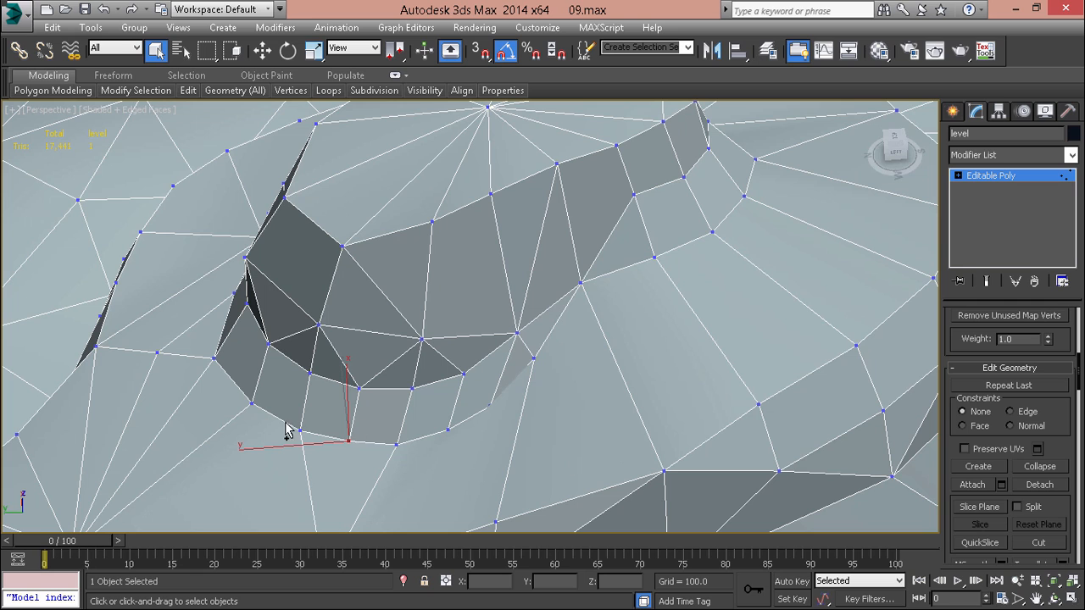
pyautogui.keyDown('ctrl'); pyautogui.click(300, 433); pyautogui.keyUp('ctrl')
pyautogui.click(1038, 466)
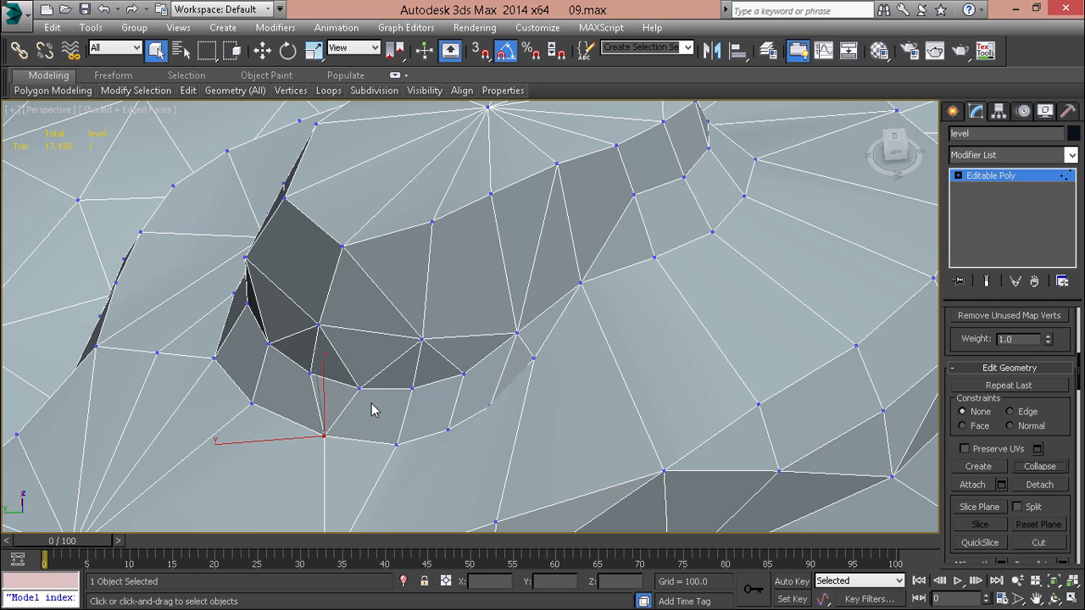
pyautogui.keyDown('alt'); pyautogui.moveTo(429, 416); pyautogui.dragTo(458, 415, button='middle'); pyautogui.keyUp('alt')
pyautogui.click(486, 439)
pyautogui.keyDown('ctrl'); pyautogui.click(531, 431); pyautogui.keyUp('ctrl')
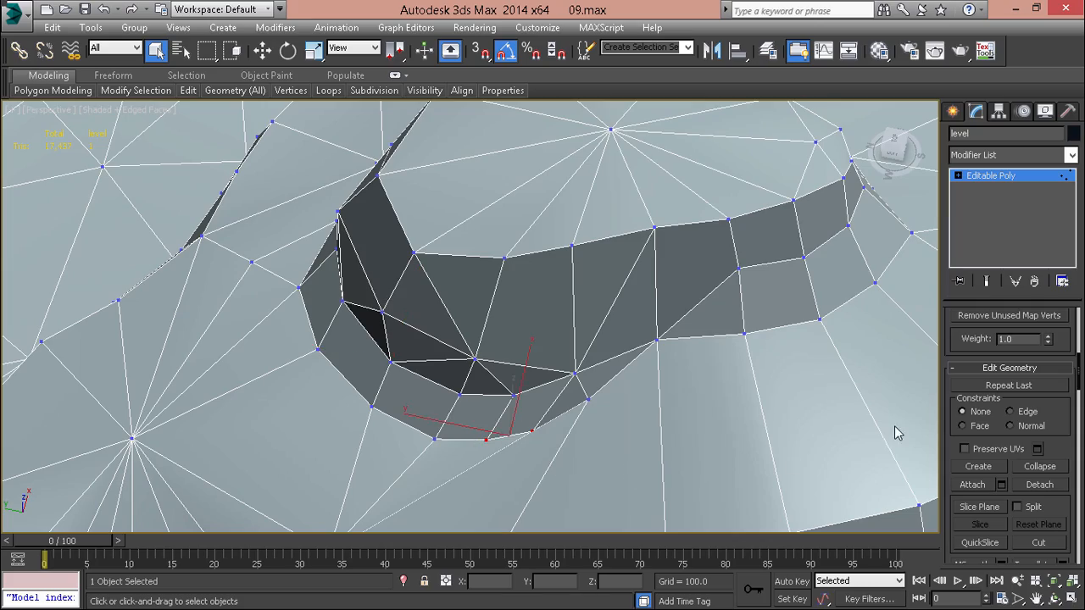
pyautogui.click(1029, 466)
# Step: Target weld surplus vertices on the first tier's outer wall and around the second tier to their neighbours
pyautogui.keyDown('alt'); pyautogui.moveTo(555, 380); pyautogui.dragTo(660, 287, button='middle'); pyautogui.keyUp('alt')
pyautogui.keyDown('alt'); pyautogui.moveTo(662, 258); pyautogui.dragTo(780, 355, button='middle'); pyautogui.keyUp('alt')
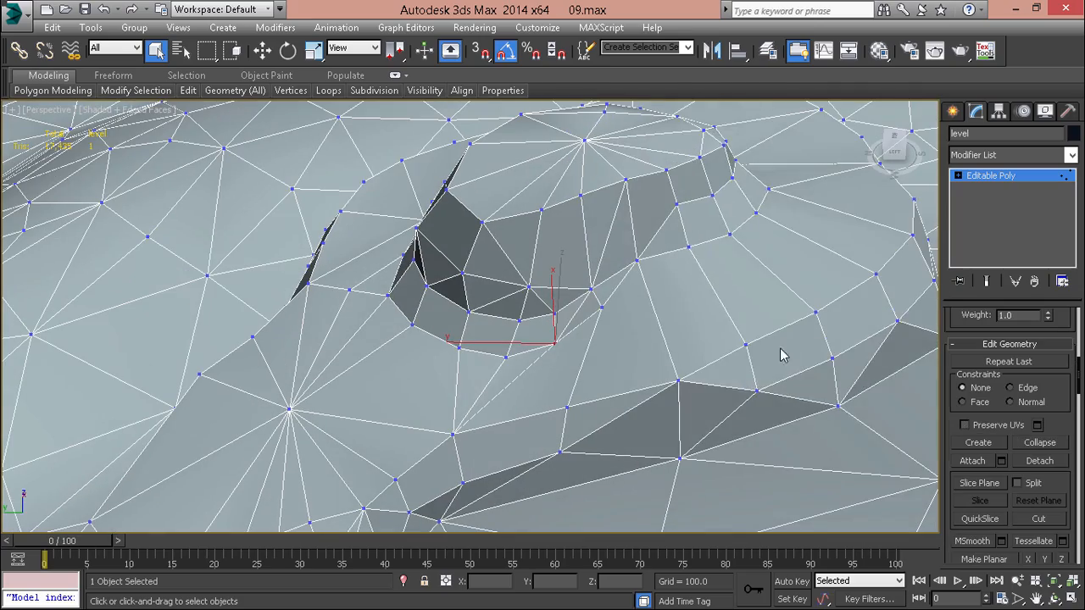
pyautogui.moveTo(714, 455); pyautogui.dragTo(663, 352, button='middle')
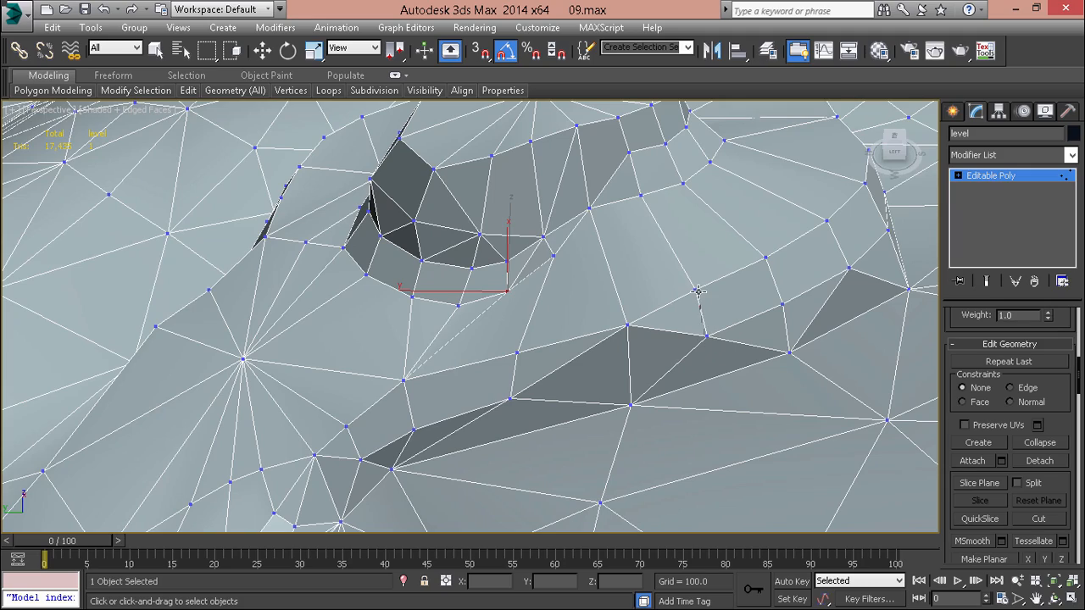
pyautogui.keyDown('alt'); pyautogui.moveTo(721, 343); pyautogui.dragTo(476, 426, button='middle'); pyautogui.keyUp('alt')
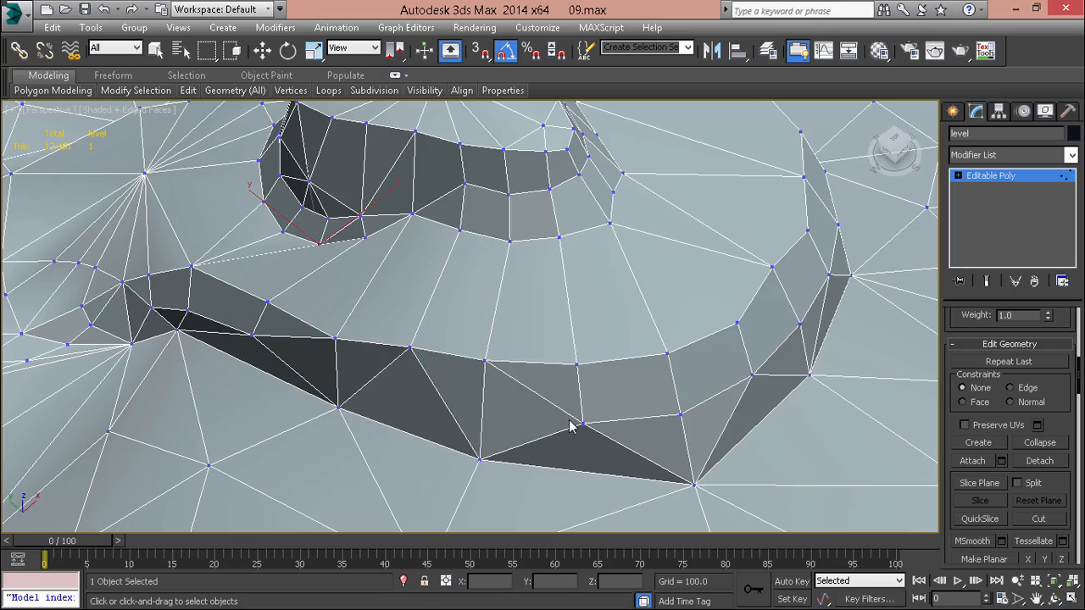
pyautogui.scroll(-4, 577, 363)
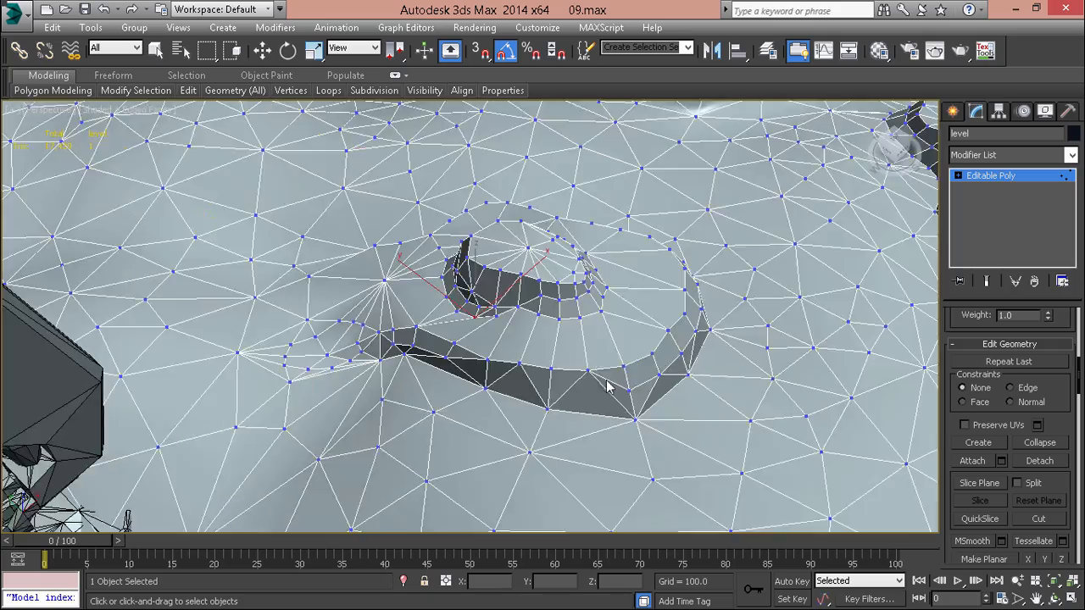
pyautogui.keyDown('alt'); pyautogui.moveTo(607, 386); pyautogui.dragTo(472, 359, button='middle'); pyautogui.keyUp('alt')
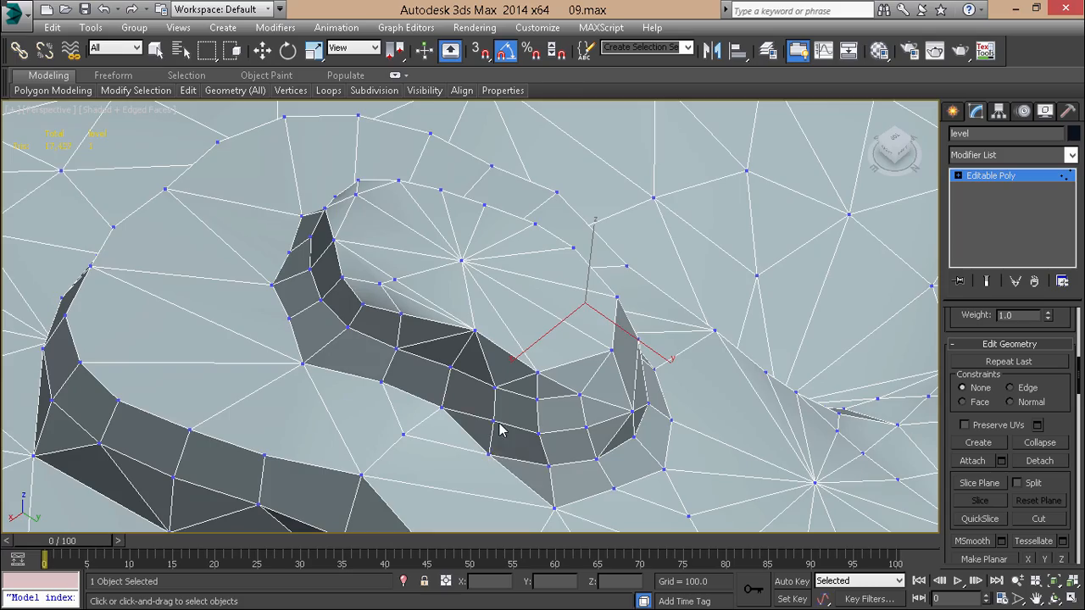
pyautogui.keyDown('alt'); pyautogui.moveTo(500, 429); pyautogui.dragTo(480, 393, button='middle'); pyautogui.keyUp('alt')
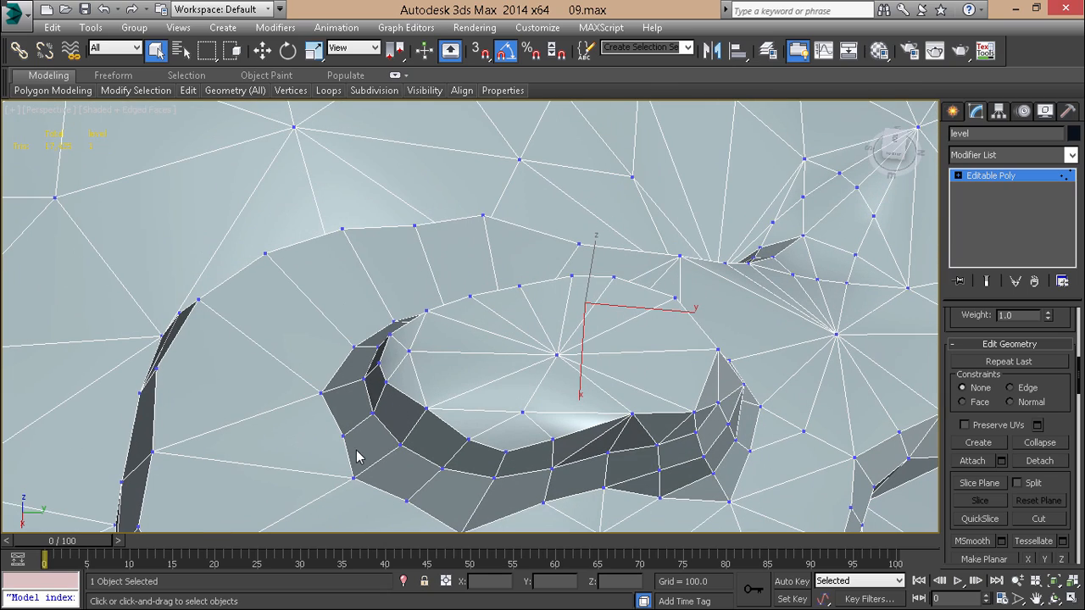
pyautogui.keyDown('alt'); pyautogui.moveTo(403, 431); pyautogui.dragTo(418, 403, button='middle'); pyautogui.keyUp('alt')
pyautogui.keyDown('alt'); pyautogui.moveTo(533, 414); pyautogui.dragTo(508, 426, button='middle'); pyautogui.keyUp('alt')
# Step: Move two vertices on the wall at the second tier's wide end by about 5 in X and -30 in Y
pyautogui.rightClick(387, 305)
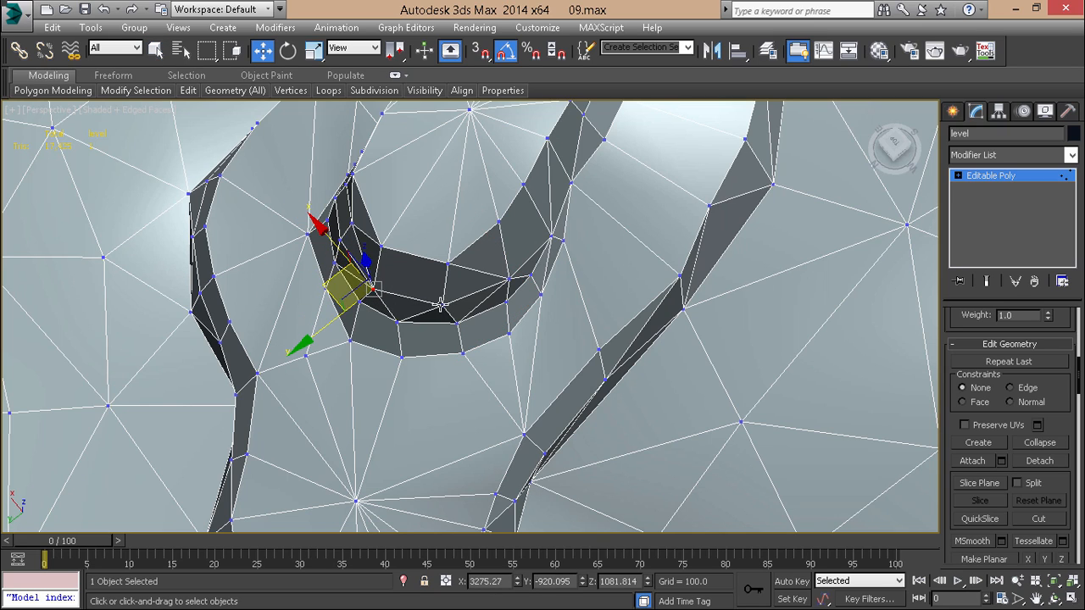
pyautogui.keyDown('alt'); pyautogui.moveTo(432, 315); pyautogui.dragTo(396, 271, button='middle'); pyautogui.keyUp('alt')
pyautogui.keyDown('alt'); pyautogui.moveTo(540, 324); pyautogui.dragTo(627, 315, button='middle'); pyautogui.keyUp('alt')
pyautogui.scroll(3, 586, 310)
pyautogui.keyDown('ctrl'); pyautogui.click(458, 270); pyautogui.keyUp('ctrl')
pyautogui.keyDown('alt'); pyautogui.moveTo(460, 339); pyautogui.dragTo(470, 449, button='middle'); pyautogui.keyUp('alt')
pyautogui.scroll(2, 463, 280)
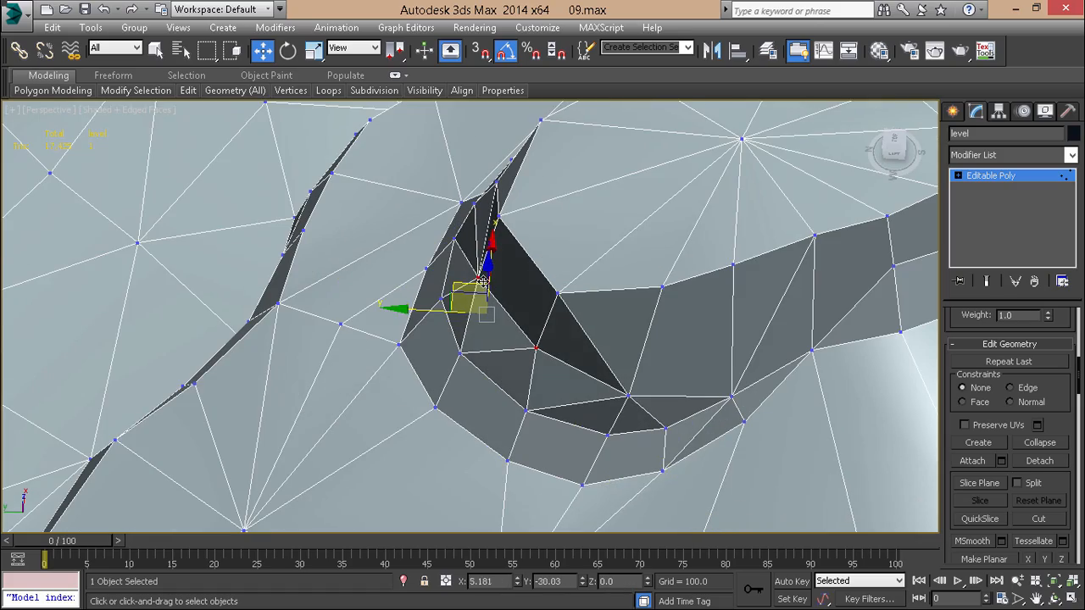
pyautogui.moveTo(479, 283); pyautogui.dragTo(480, 283)
pyautogui.keyDown('alt'); pyautogui.moveTo(545, 308); pyautogui.dragTo(750, 311, button='middle'); pyautogui.keyUp('alt')
pyautogui.keyDown('alt'); pyautogui.moveTo(425, 356); pyautogui.dragTo(254, 339, button='middle'); pyautogui.keyUp('alt')
pyautogui.scroll(-3, 271, 348)
pyautogui.keyDown('alt'); pyautogui.moveTo(554, 378); pyautogui.dragTo(449, 438, button='middle'); pyautogui.keyUp('alt')
pyautogui.click(503, 382)
pyautogui.scroll(-3, 504, 382)
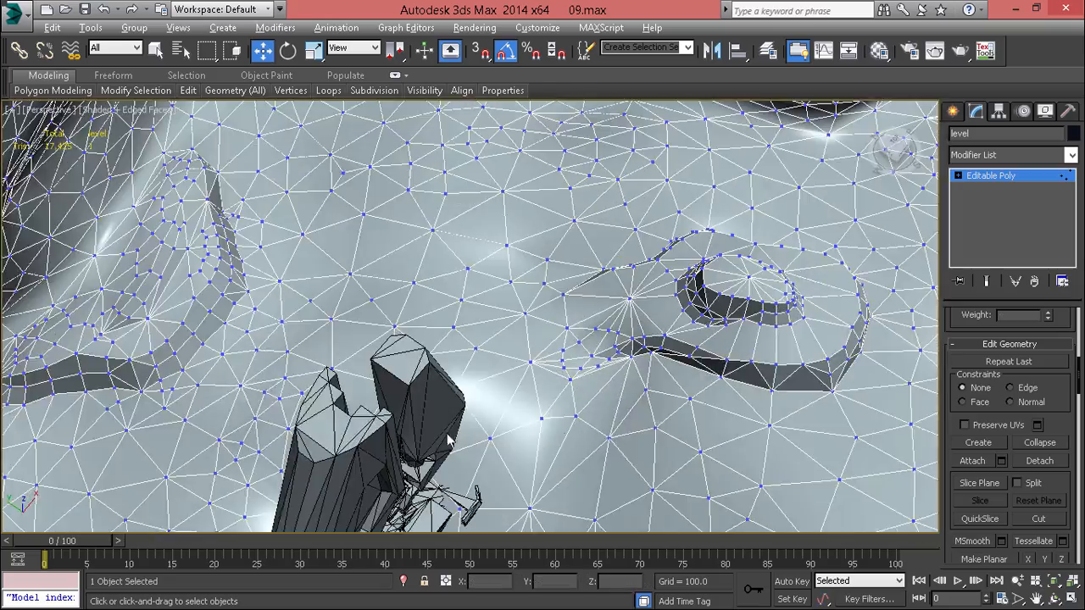
# Step: Remove the surplus edges at the foot of the slope where the first tier runs down into the ground
pyautogui.moveTo(652, 429); pyautogui.dragTo(409, 436, button='middle')
pyautogui.scroll(4, 391, 339)
pyautogui.moveTo(391, 339); pyautogui.dragTo(418, 384, button='middle')
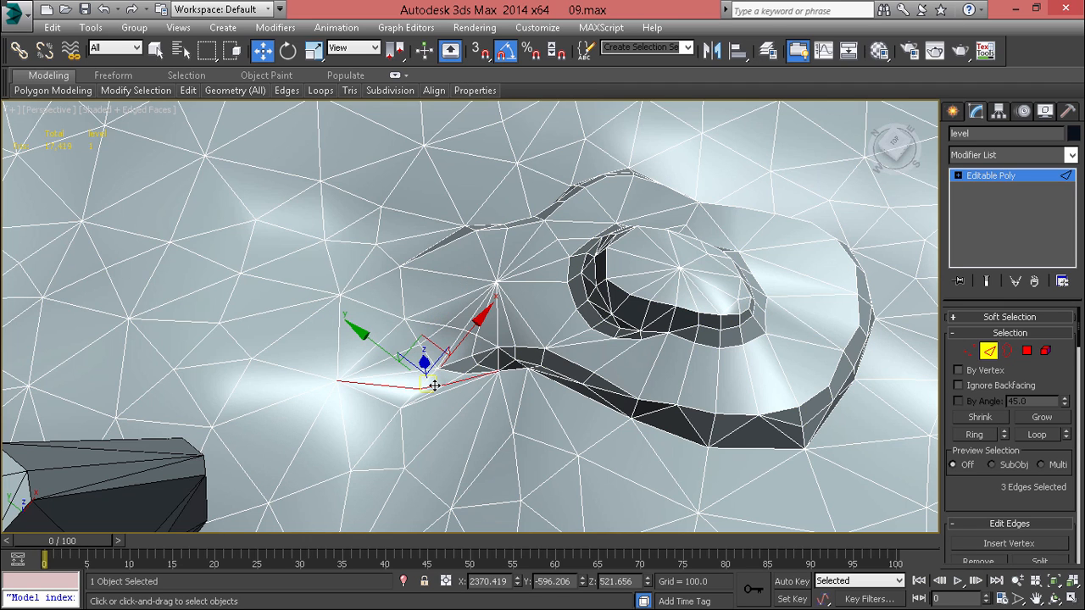
pyautogui.scroll(-4, 463, 349)
pyautogui.keyDown('alt'); pyautogui.moveTo(463, 349); pyautogui.dragTo(457, 406, button='middle'); pyautogui.keyUp('alt')
pyautogui.scroll(4, 455, 406)
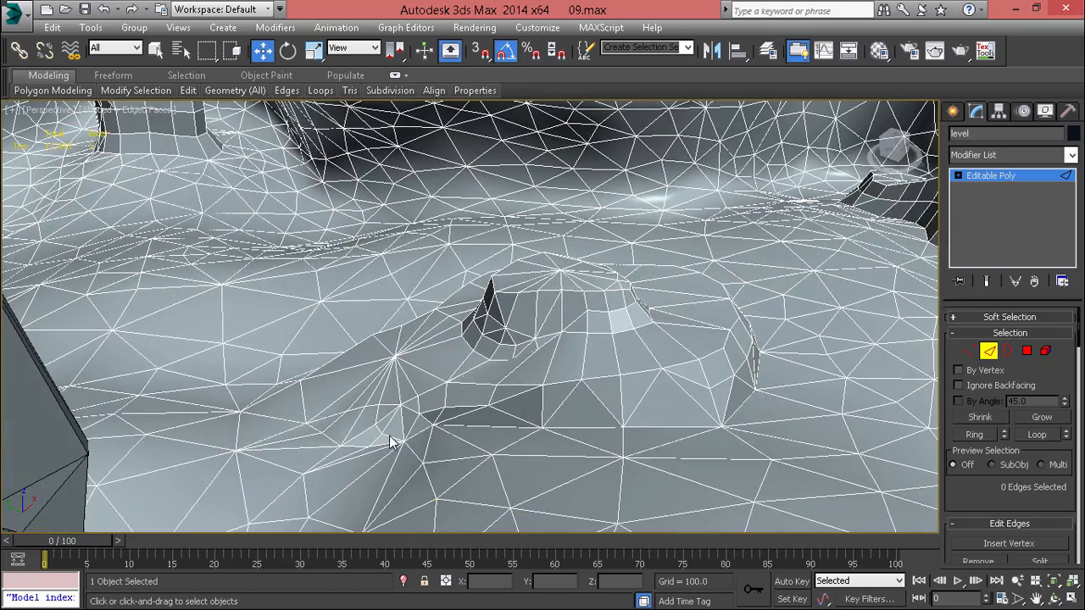
# Step: Turn off the edged-faces display, then leave edge editing and deselect the level
pyautogui.press('F4')
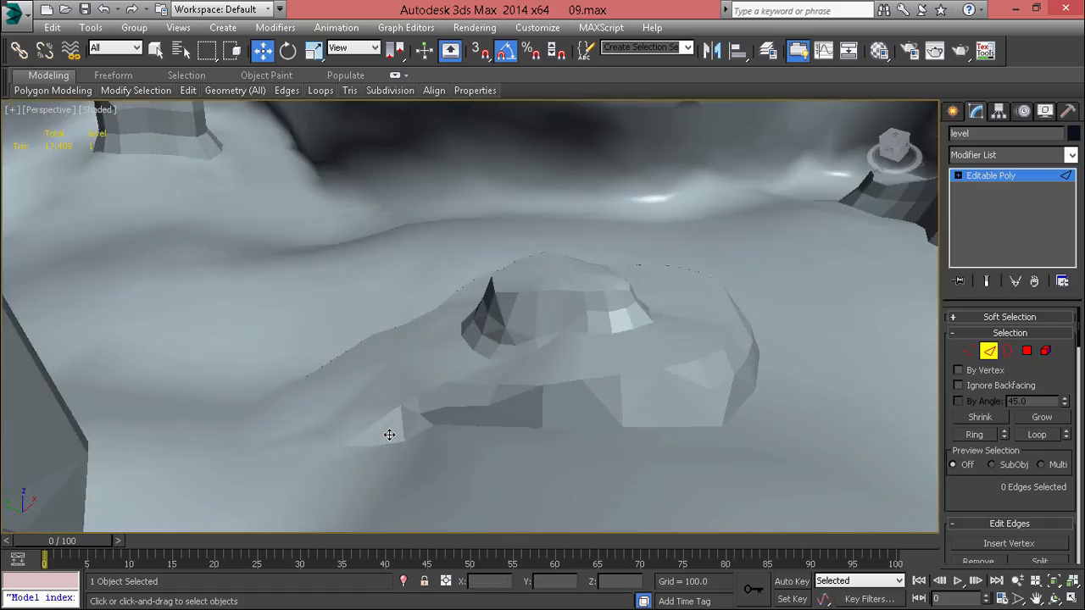
pyautogui.scroll(-5, 389, 435)
pyautogui.keyDown('alt'); pyautogui.moveTo(390, 436); pyautogui.dragTo(943, 186, button='middle'); pyautogui.keyUp('alt')
pyautogui.scroll(-2, 603, 404)
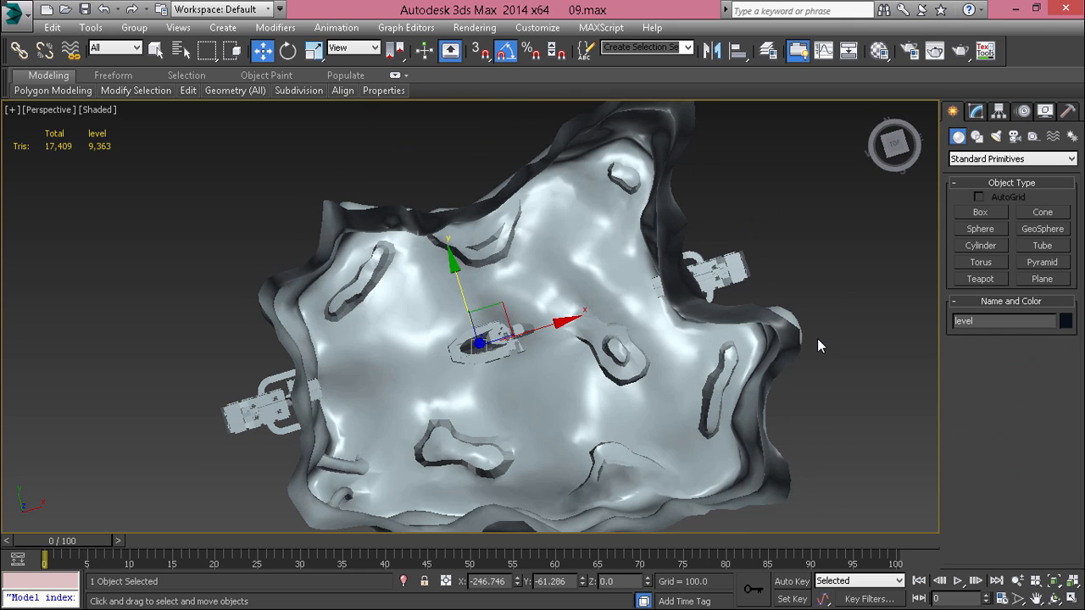
pyautogui.click(817, 338)
# Step: Check the whole level from several angles and save the scene
pyautogui.keyDown('alt'); pyautogui.moveTo(696, 383); pyautogui.dragTo(702, 334, button='middle'); pyautogui.keyUp('alt')
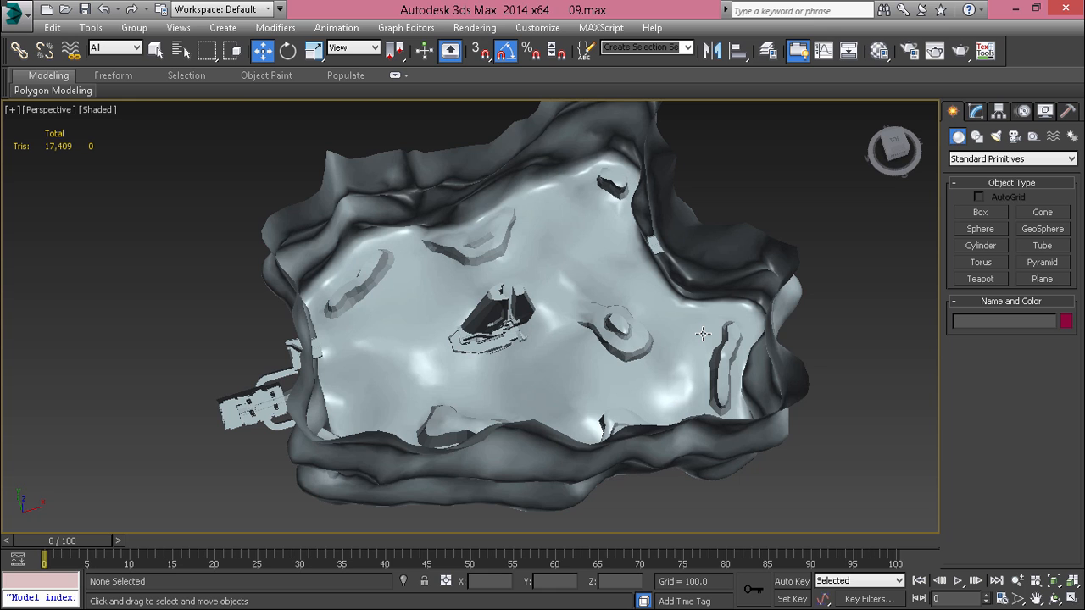
pyautogui.keyDown('alt'); pyautogui.moveTo(569, 347); pyautogui.dragTo(512, 386, button='middle'); pyautogui.keyUp('alt')
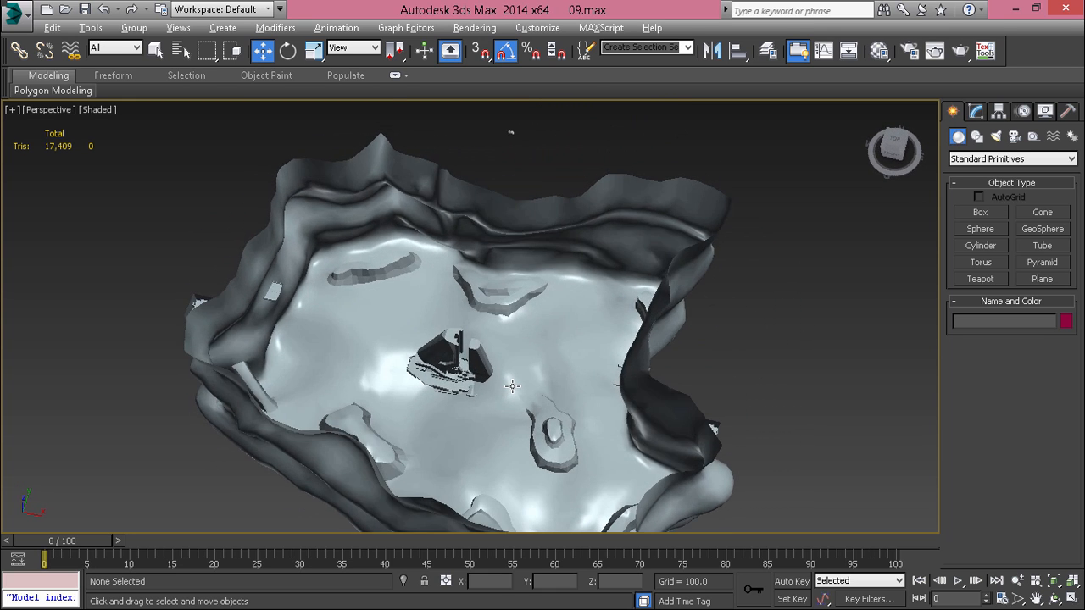
pyautogui.keyDown('alt'); pyautogui.moveTo(474, 348); pyautogui.dragTo(497, 373, button='middle'); pyautogui.keyUp('alt')
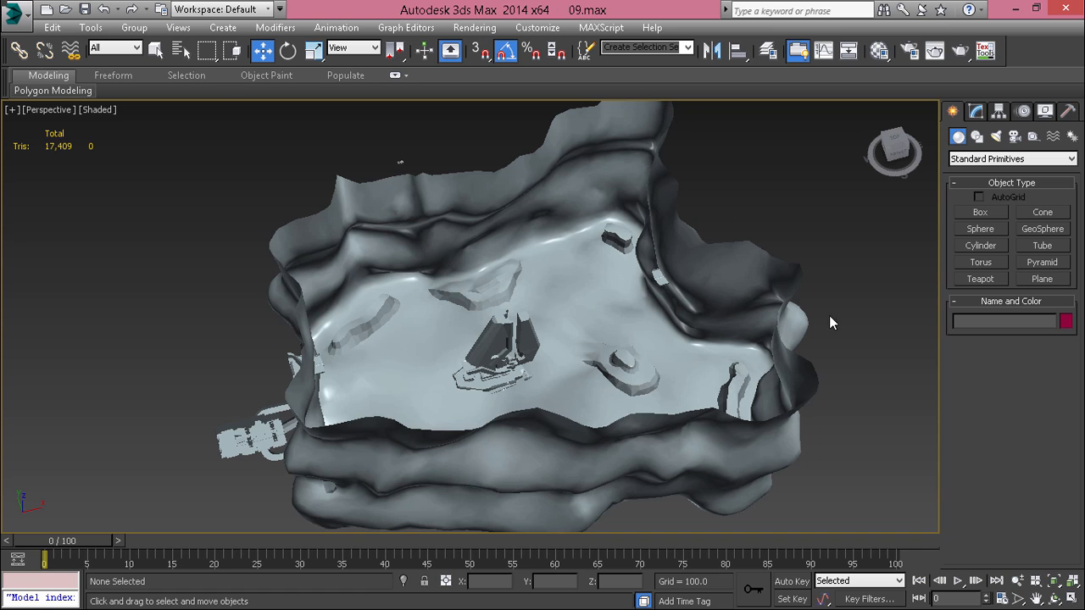
pyautogui.keyDown('alt'); pyautogui.moveTo(573, 266); pyautogui.dragTo(641, 379, button='middle'); pyautogui.keyUp('alt')
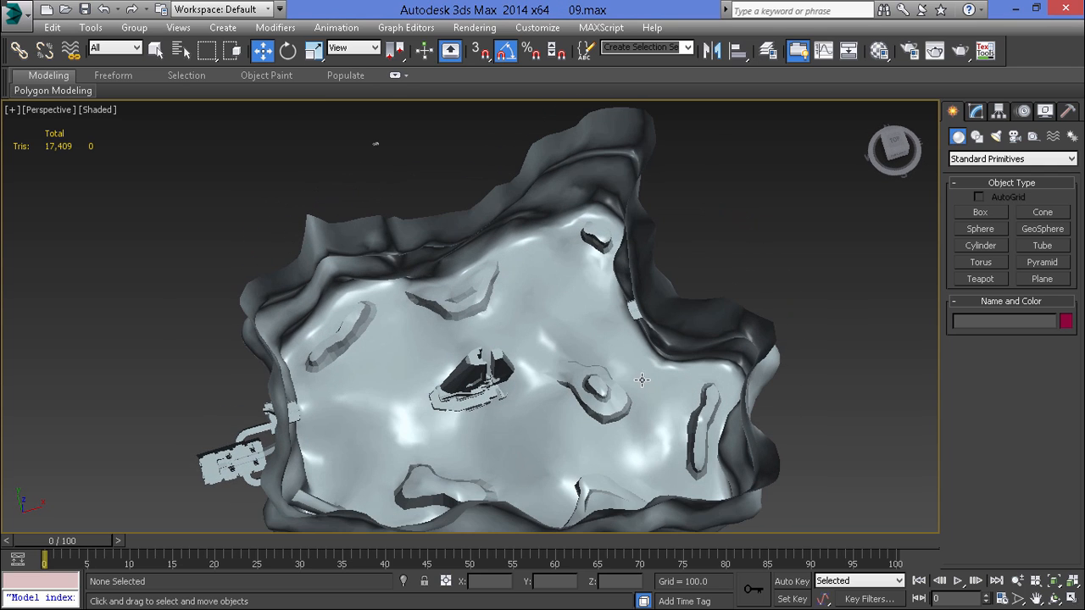
pyautogui.click(14, 11)
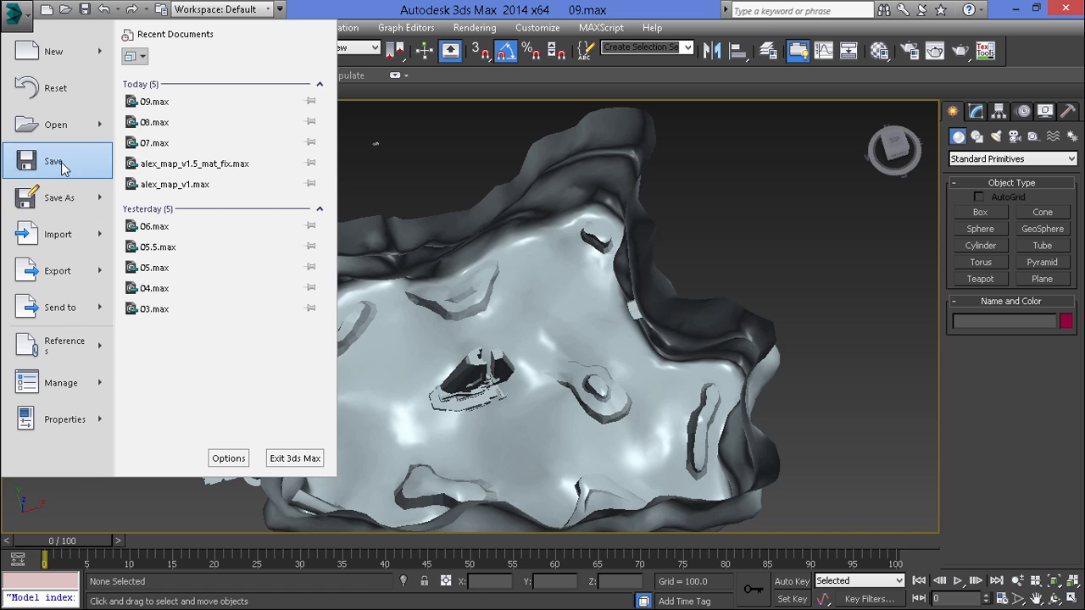
pyautogui.click(58, 162)
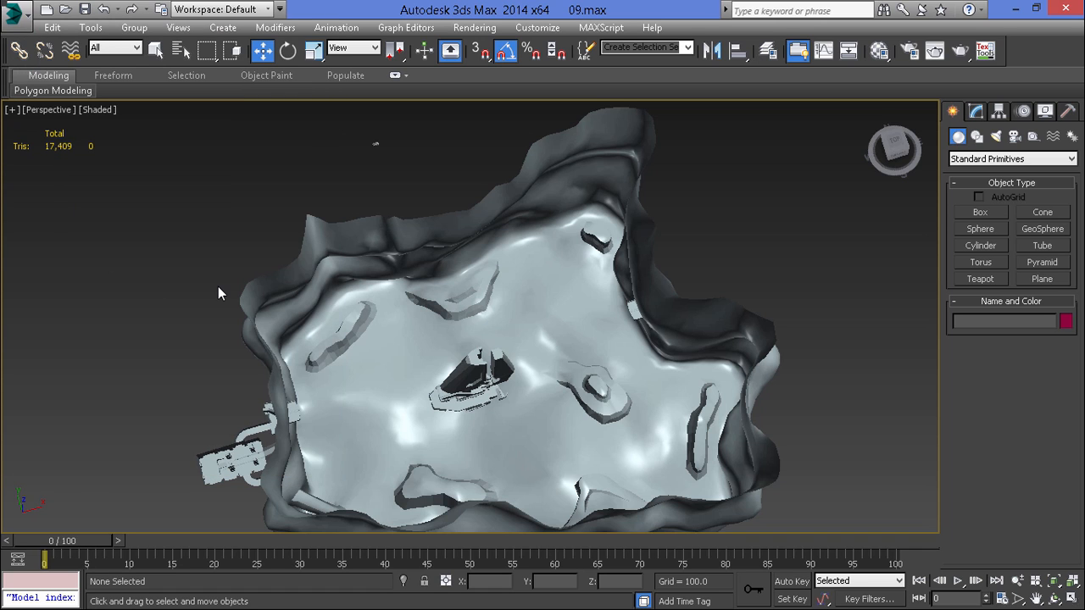